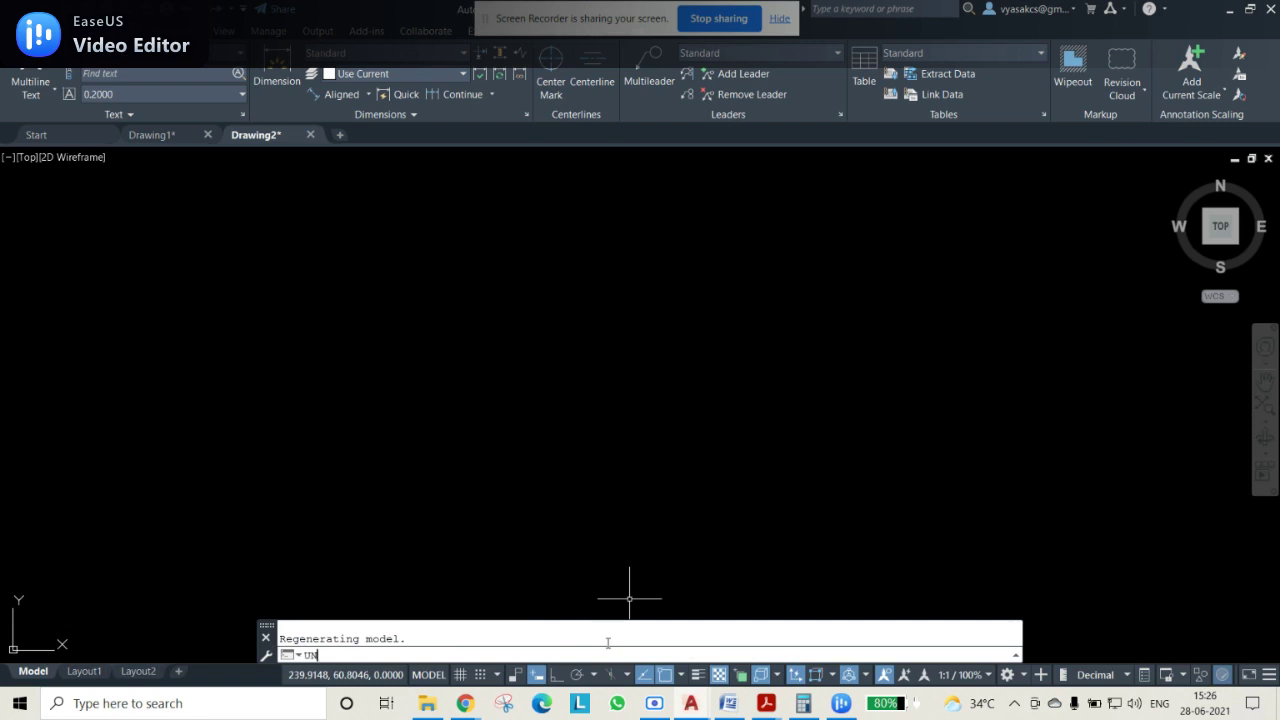
# Set the insertion scale in the drawing units and accept the change
pyautogui.press('Return')
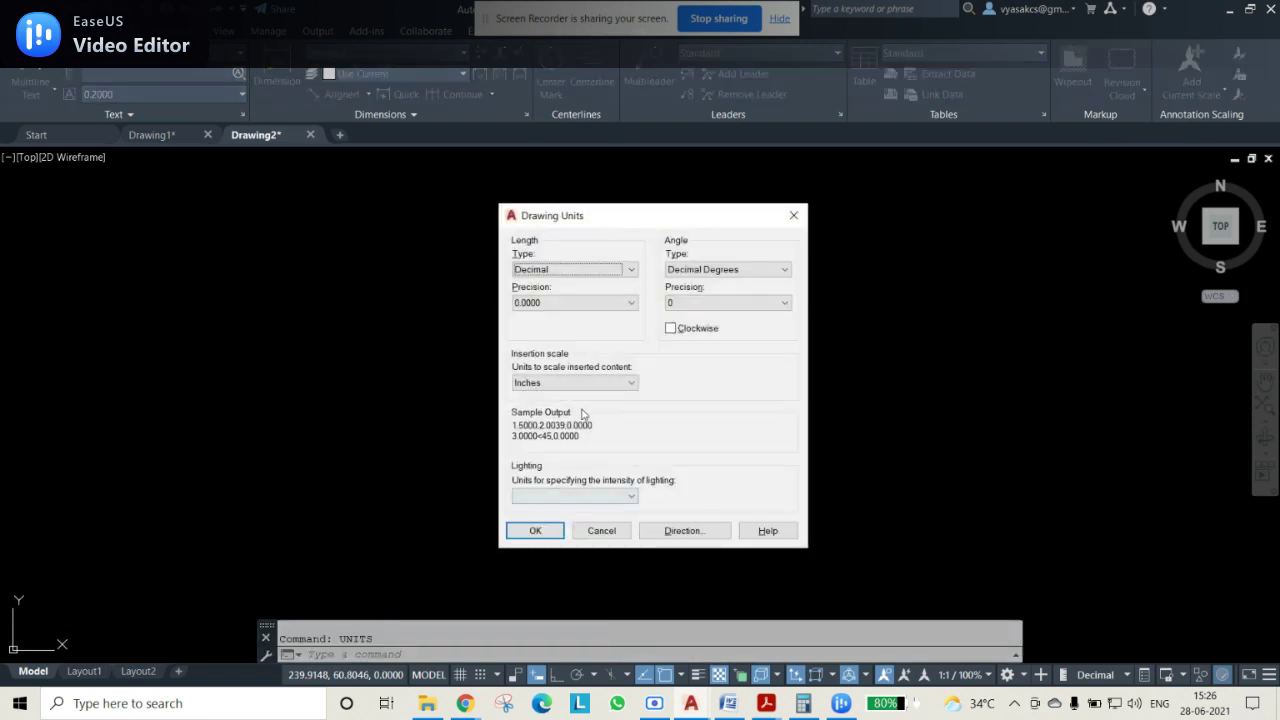
pyautogui.click(578, 384)
pyautogui.click(556, 437)
pyautogui.click(537, 531)
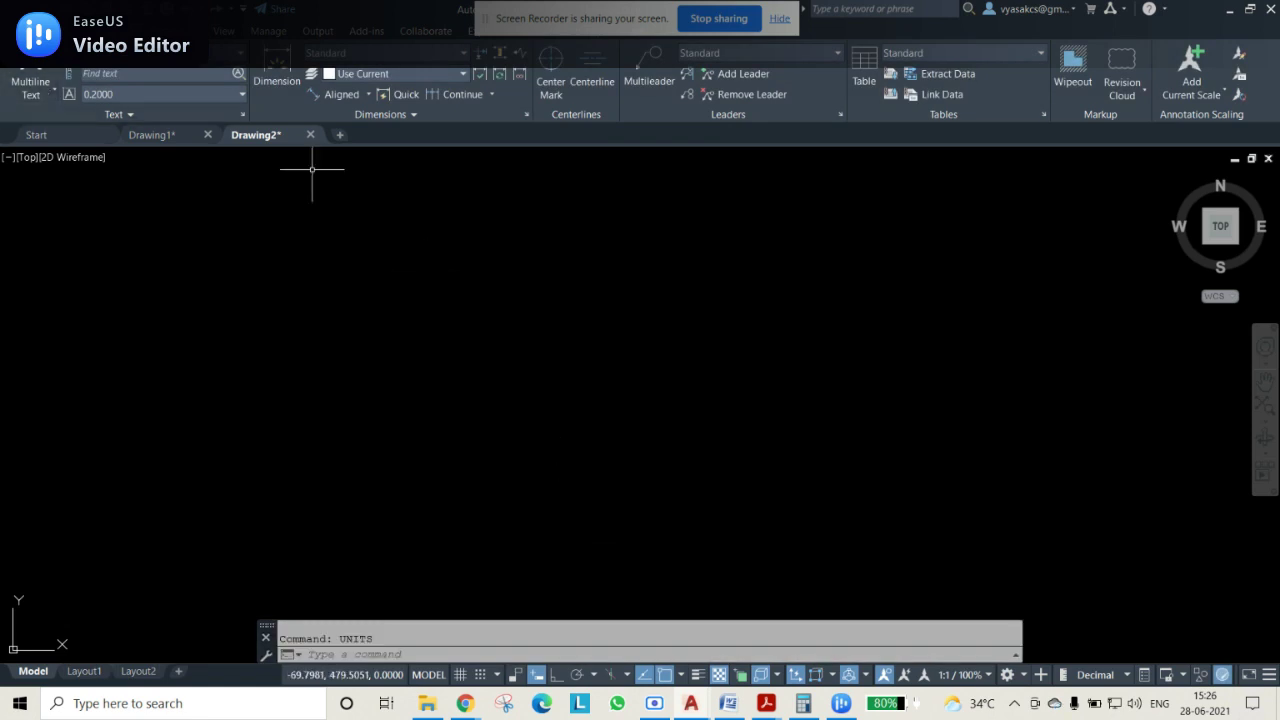
# Draw the directing circle with a diameter of 175 in the middle of the empty drawing
pyautogui.click(30, 30)
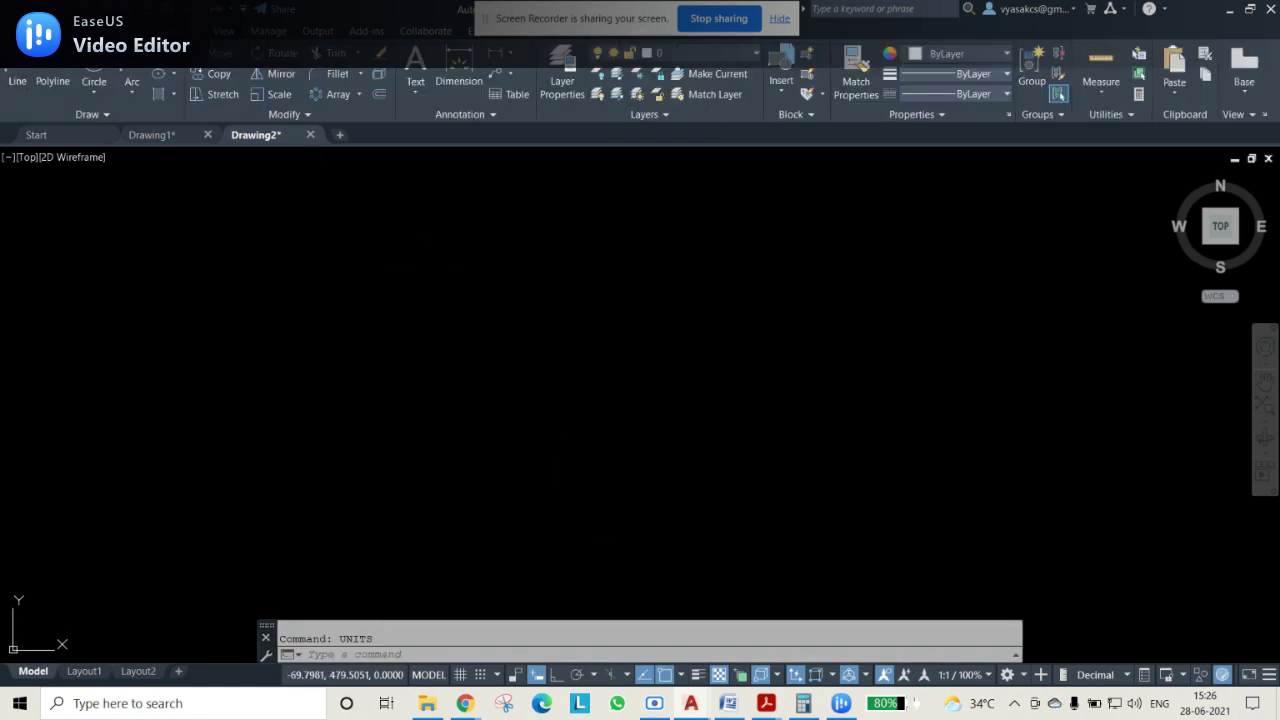
pyautogui.click(94, 80)
pyautogui.click(624, 427)
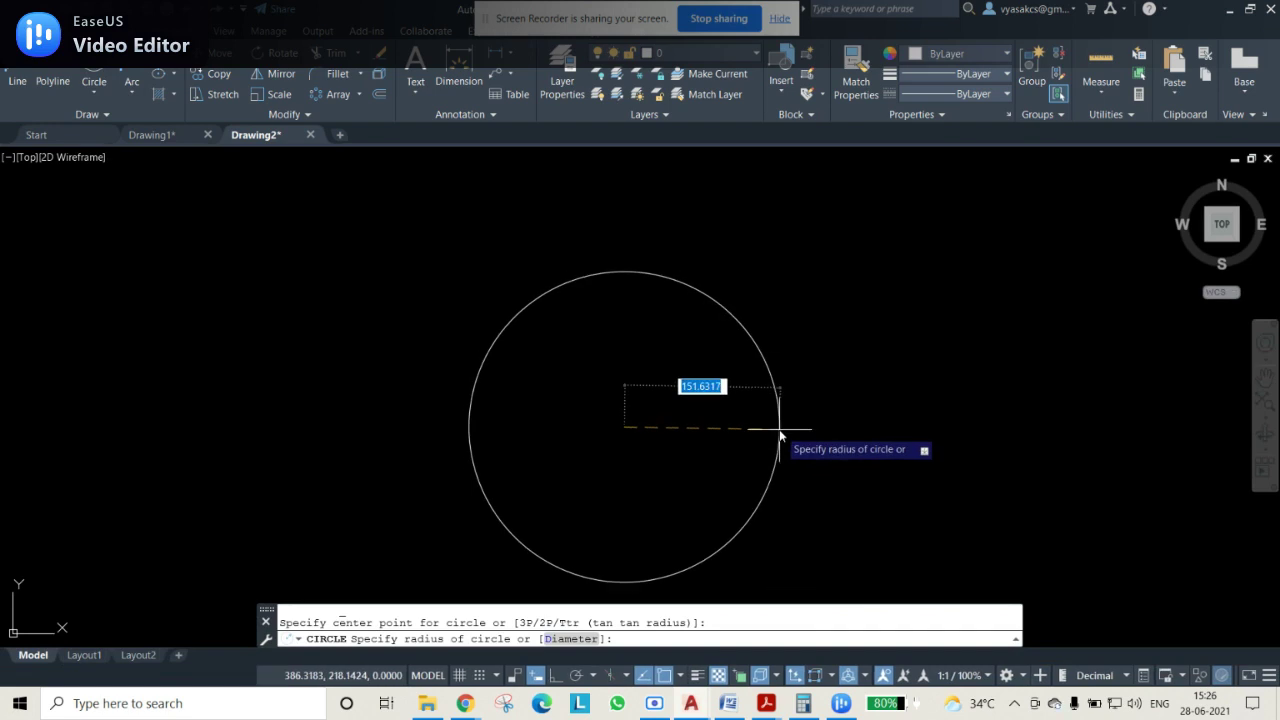
pyautogui.write('D')
pyautogui.press('Return')
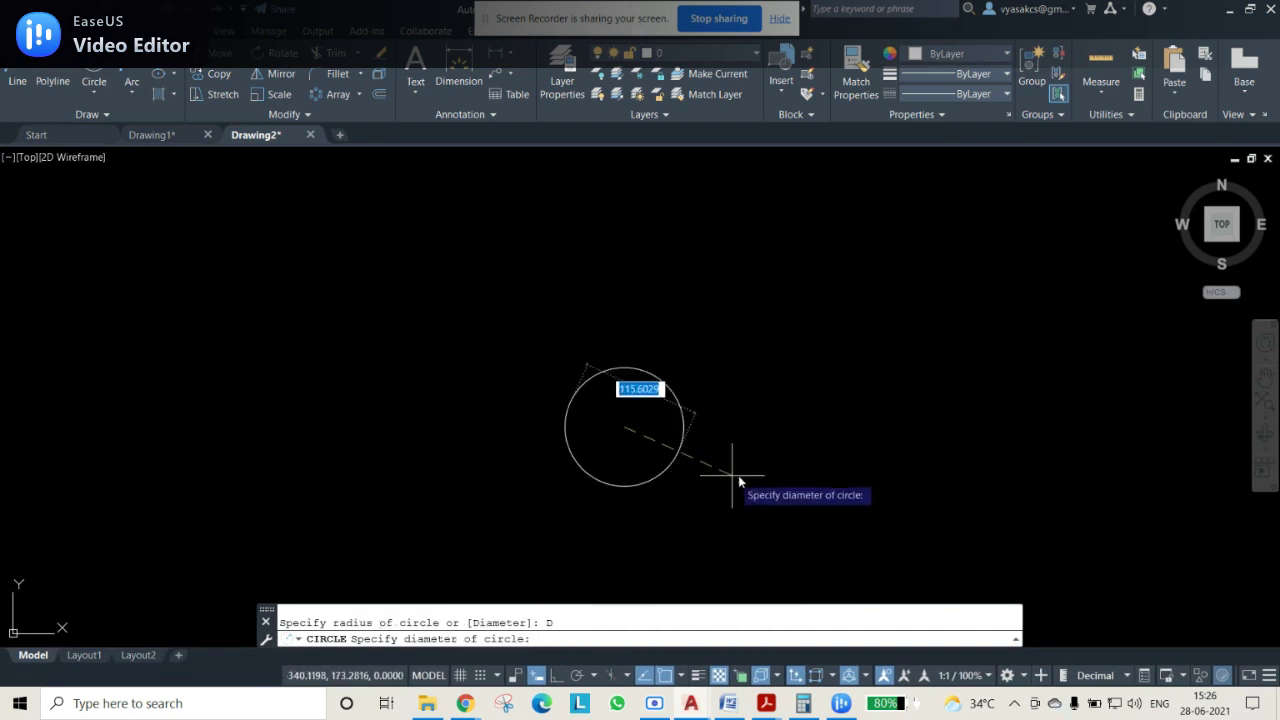
pyautogui.write('175')
pyautogui.press('Return')
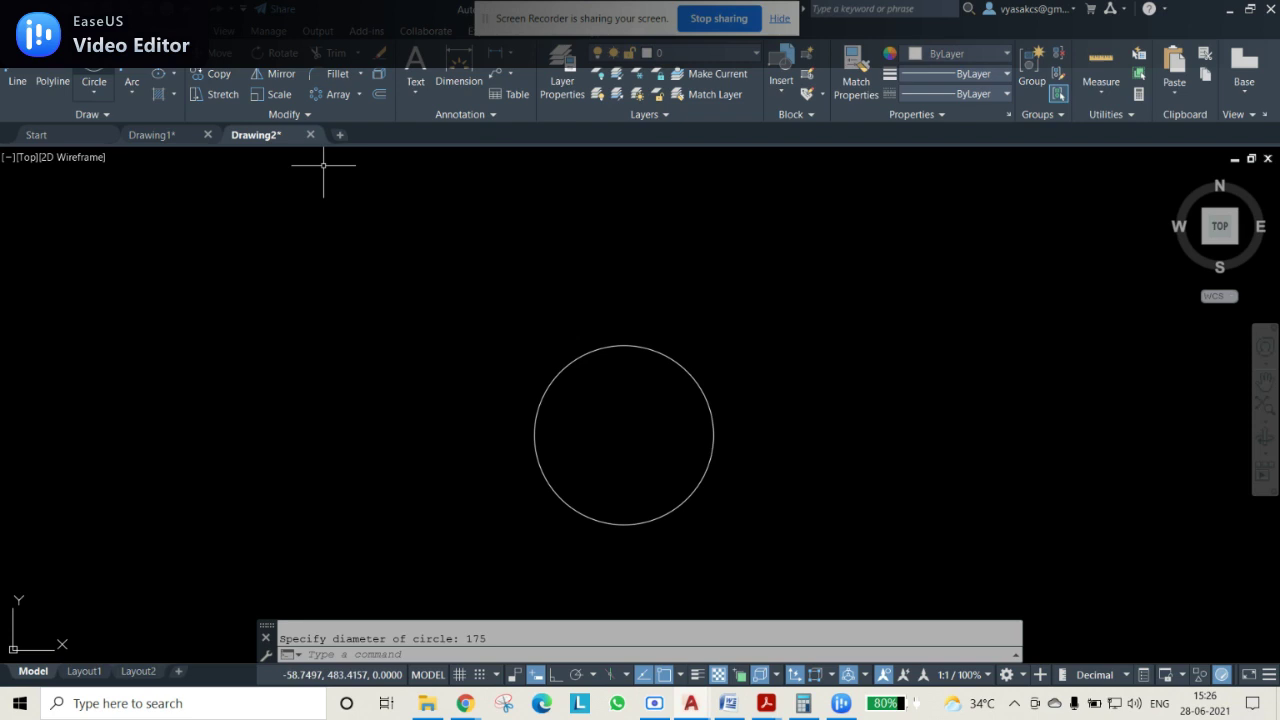
# Draw a circle of diameter 50 centred on the large circle's left quadrant
pyautogui.press('Return')
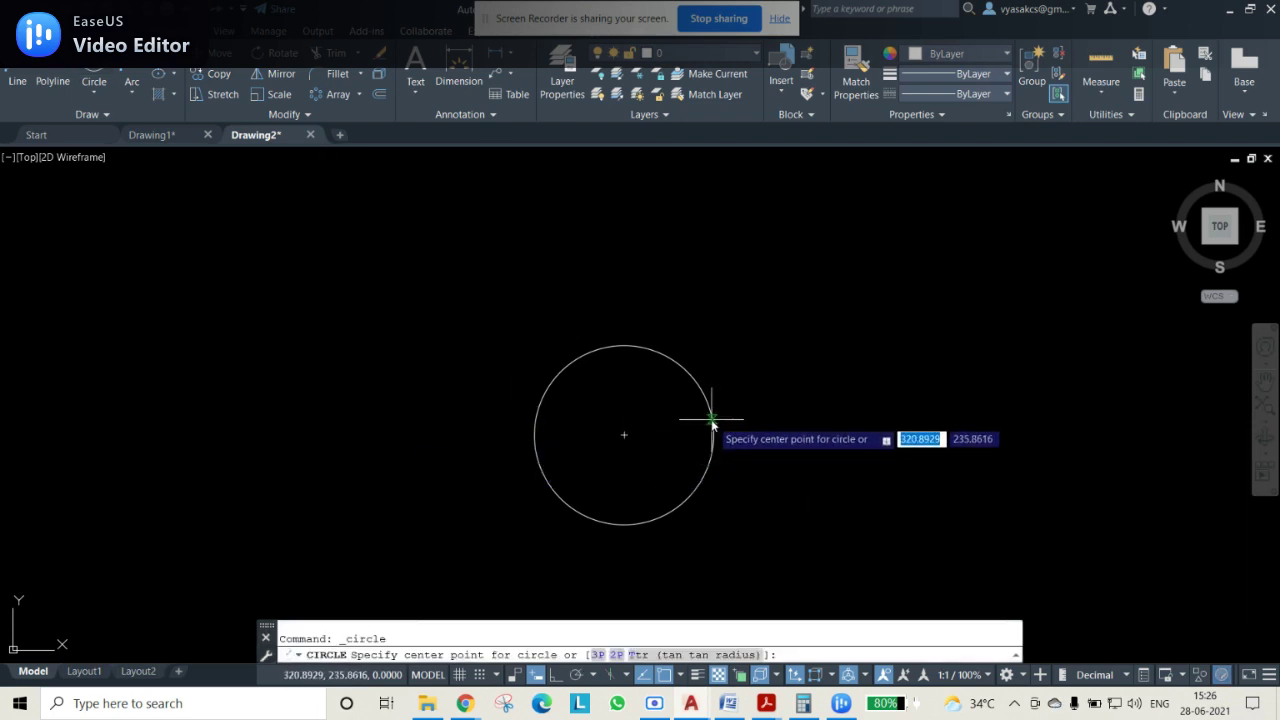
pyautogui.click(535, 435)
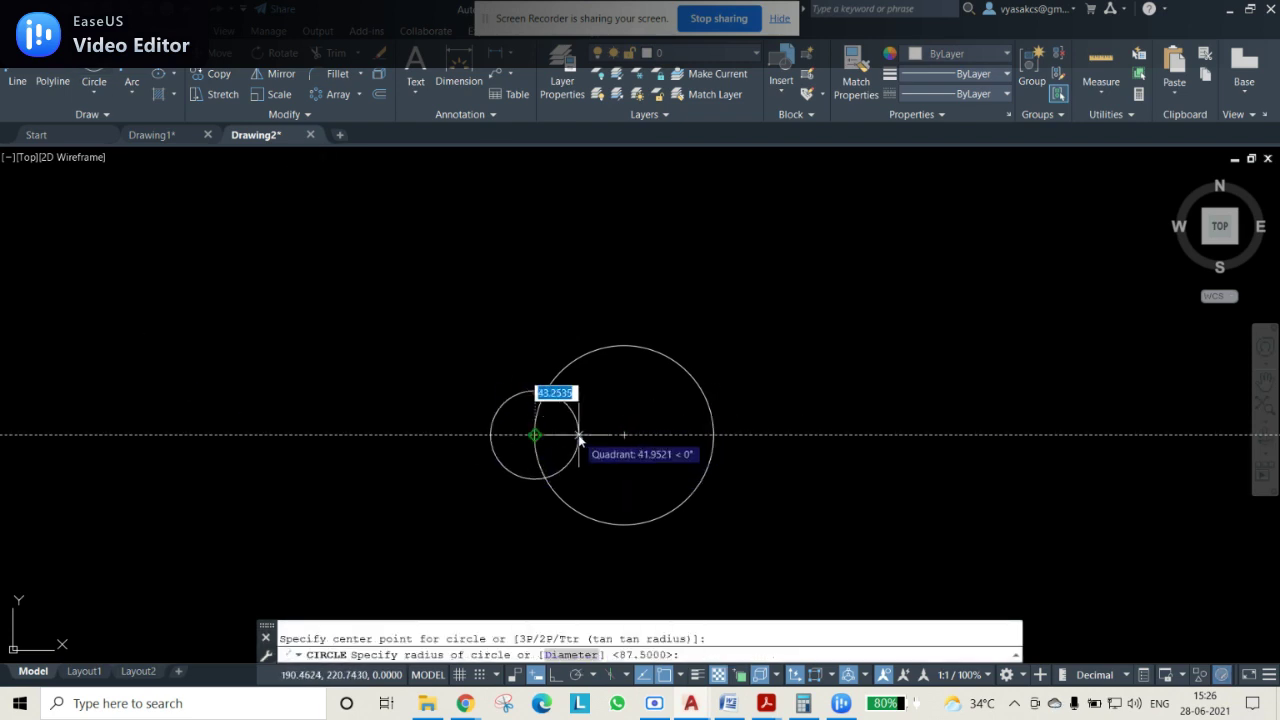
pyautogui.write('D')
pyautogui.press('Return')
pyautogui.write('50')
pyautogui.press('Return')
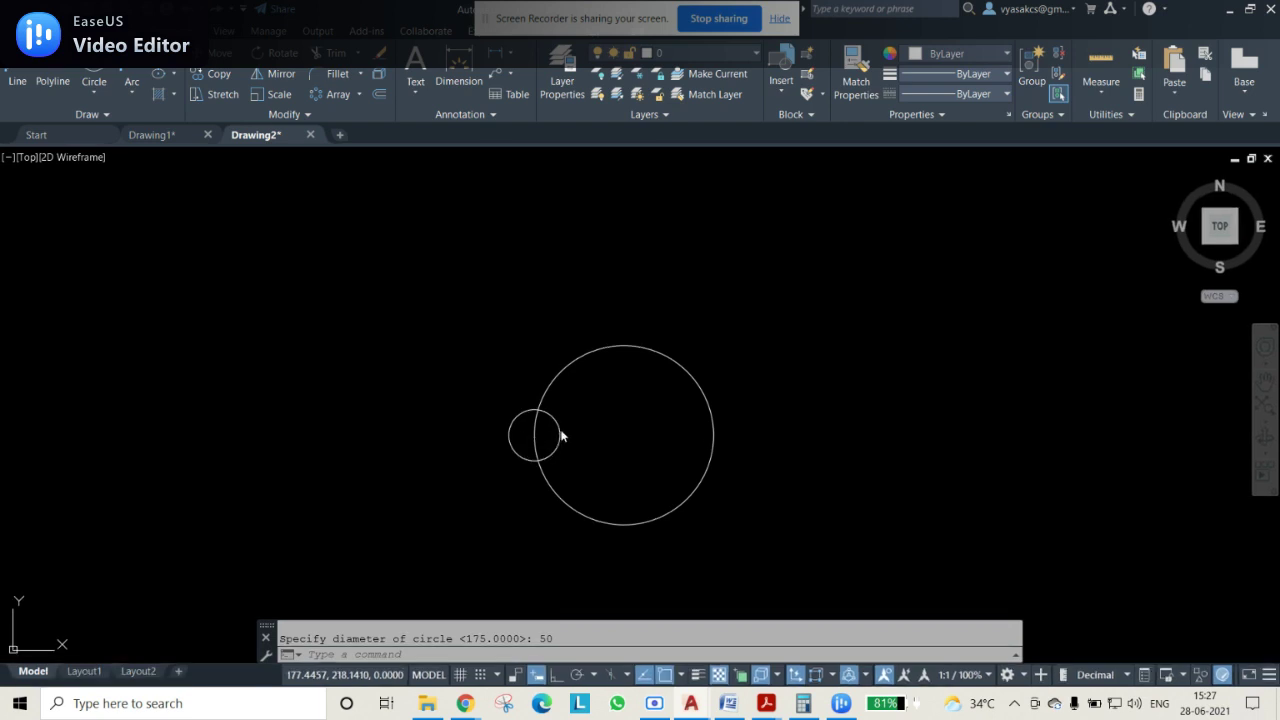
# Move the small circle inside the large one so that their left quadrants coincide
pyautogui.click(556, 433)
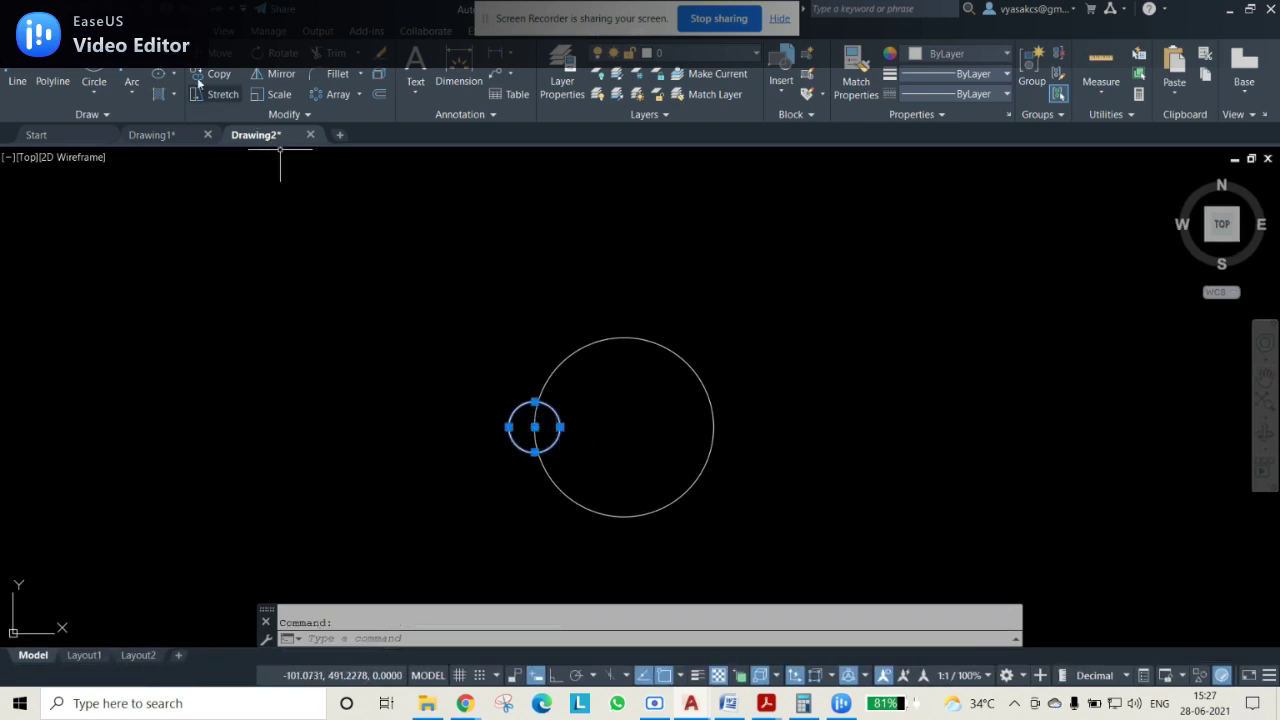
pyautogui.click(219, 54)
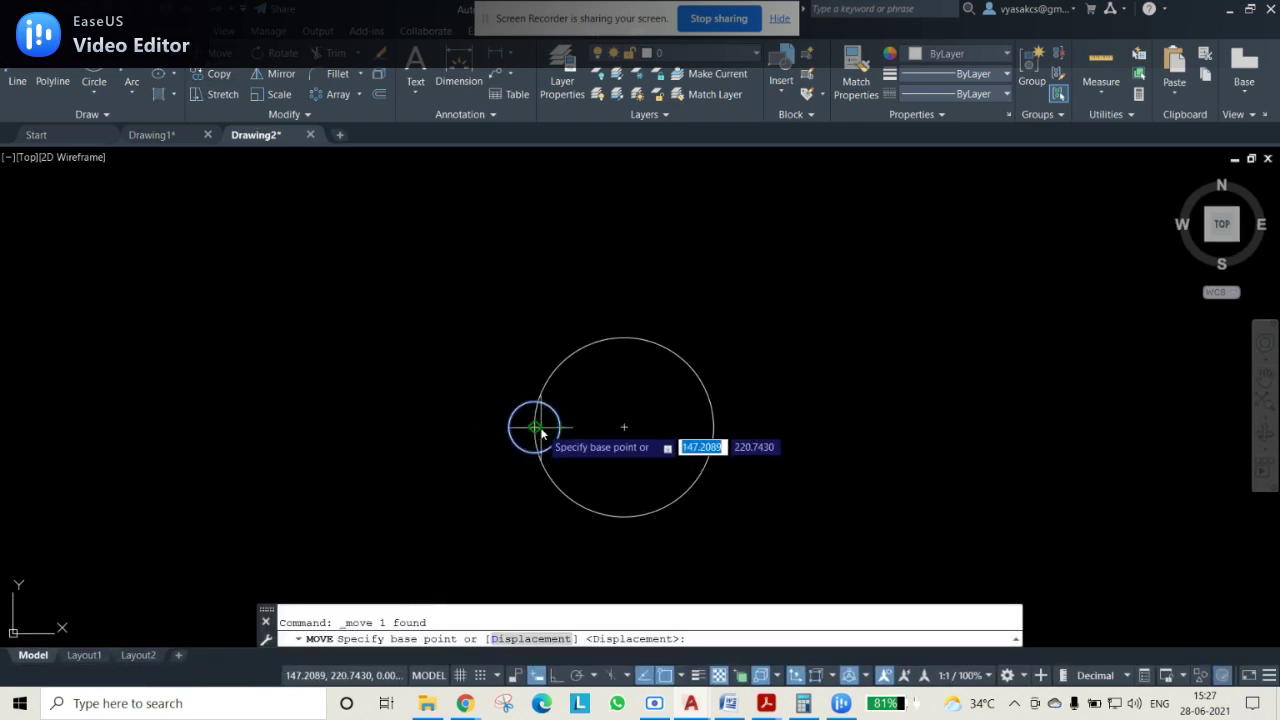
pyautogui.click(535, 428)
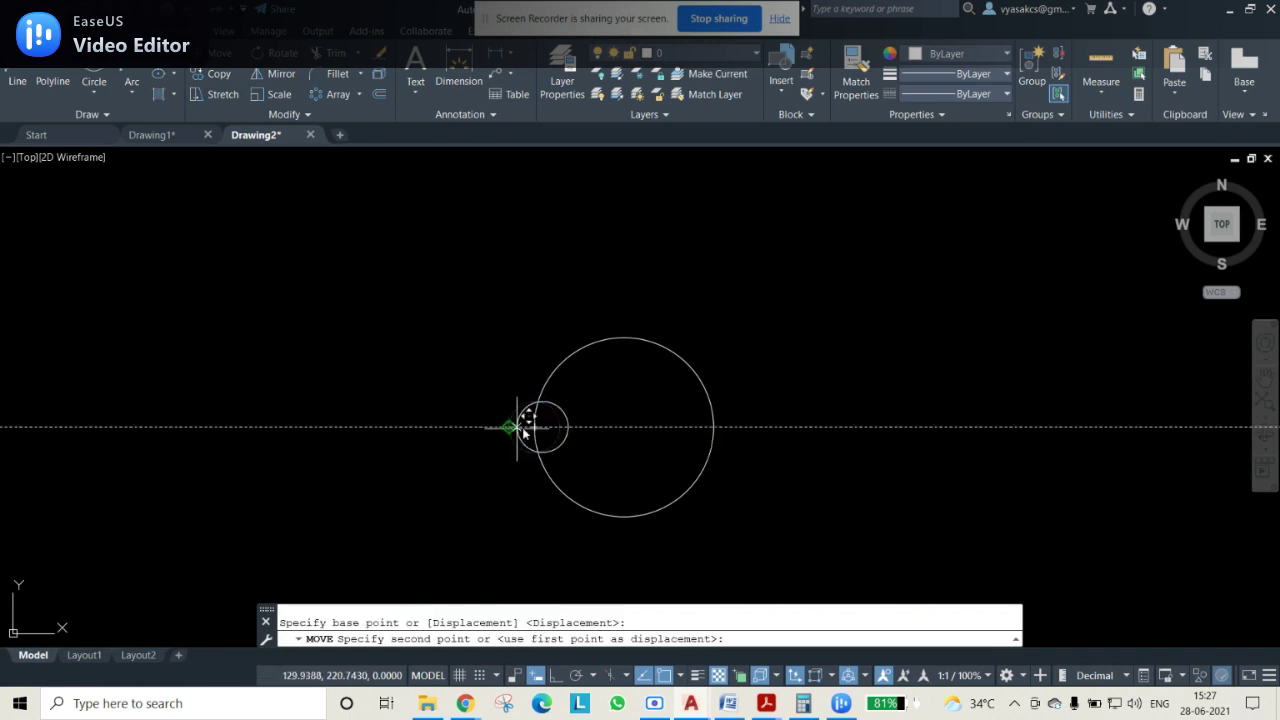
pyautogui.click(534, 431)
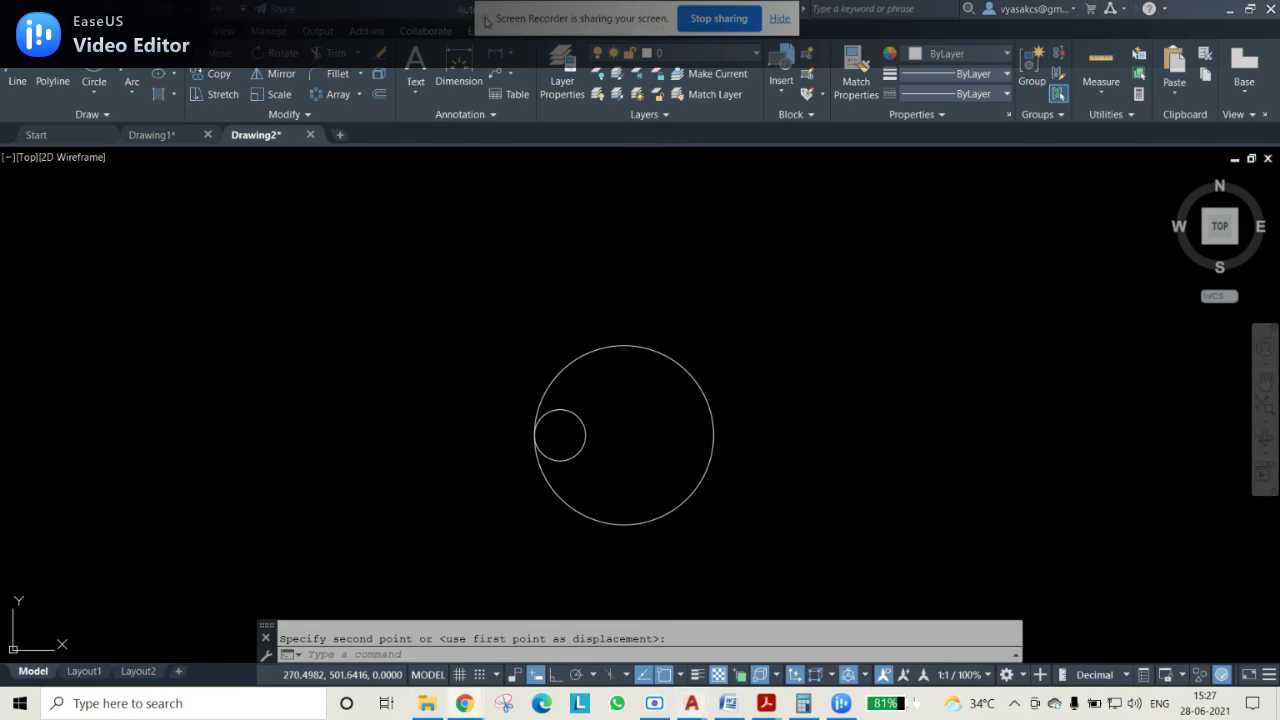
pyautogui.click(779, 20)
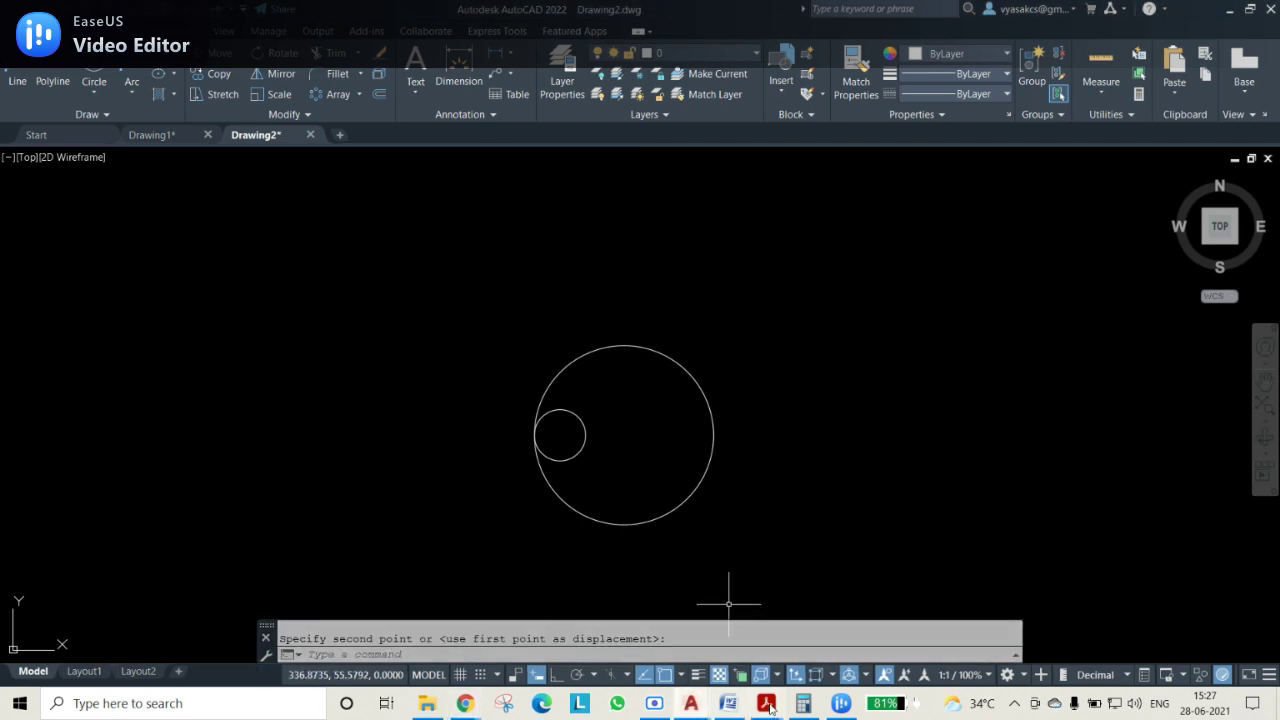
pyautogui.click(654, 705)
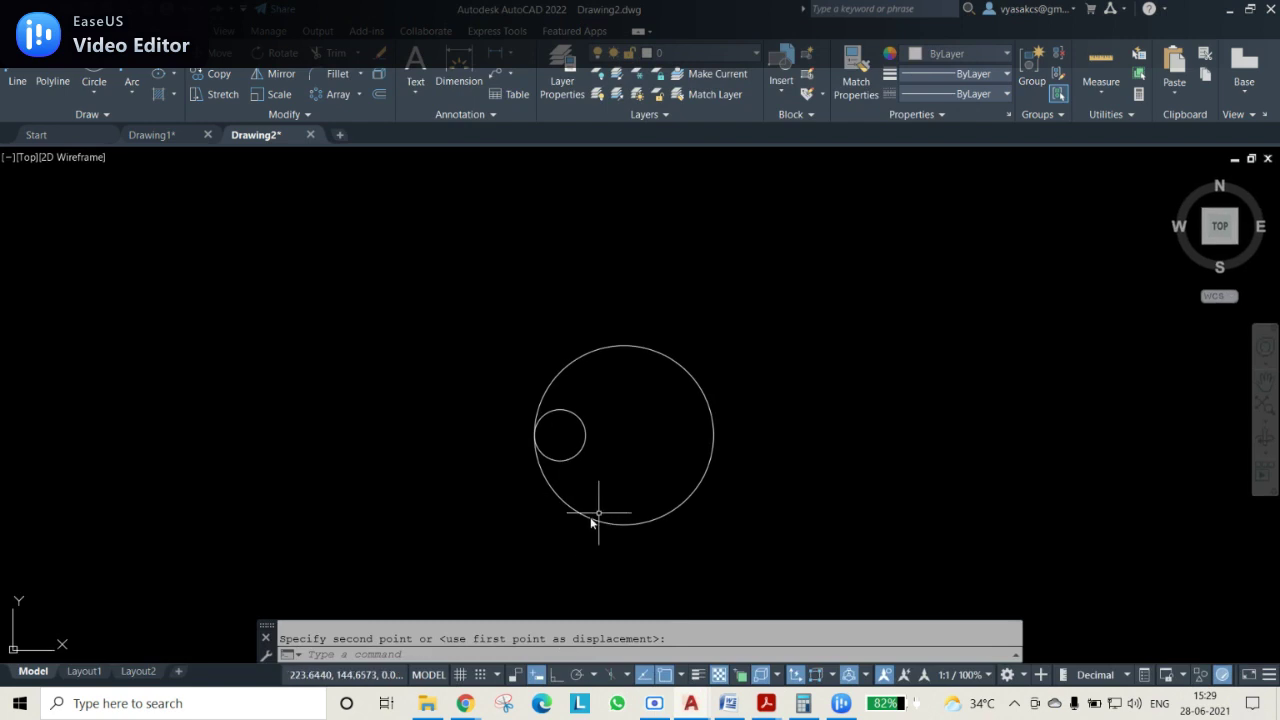
# Draw connected lines from the shared left quadrant via the small circle's right quadrant to the large circle's centre, and back to the start
pyautogui.scroll(2, 625, 455)
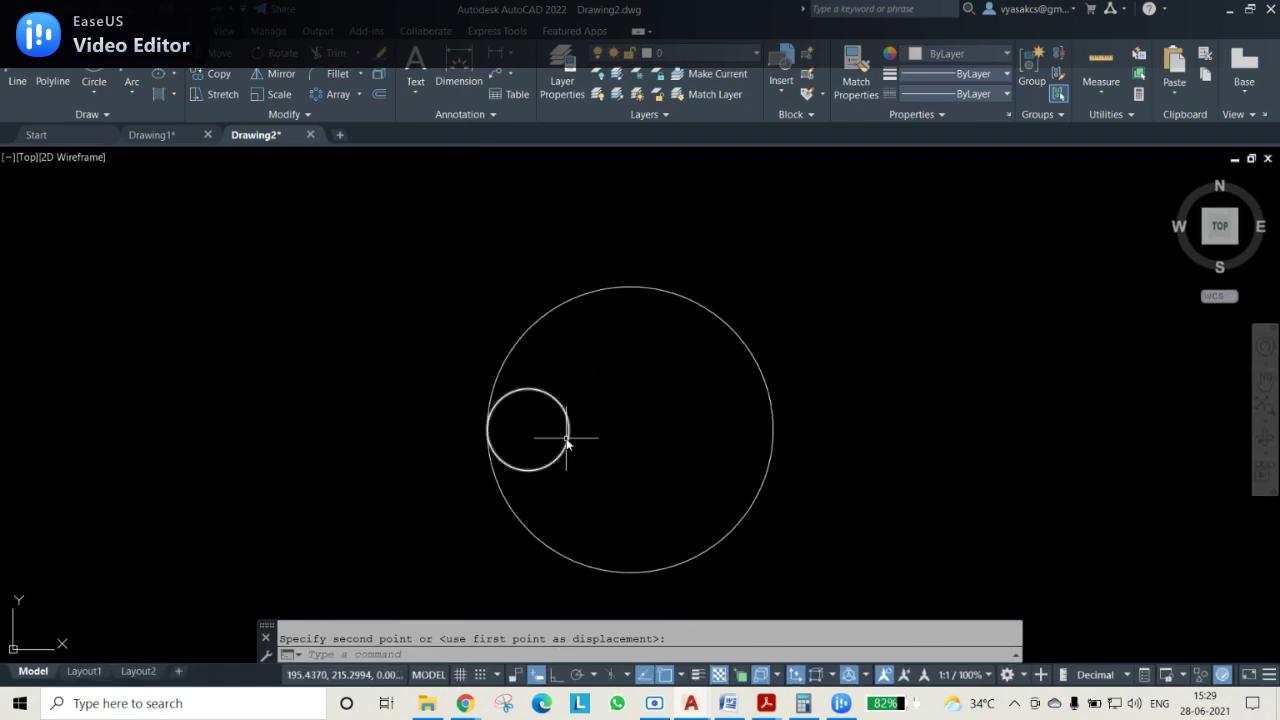
pyautogui.click(17, 72)
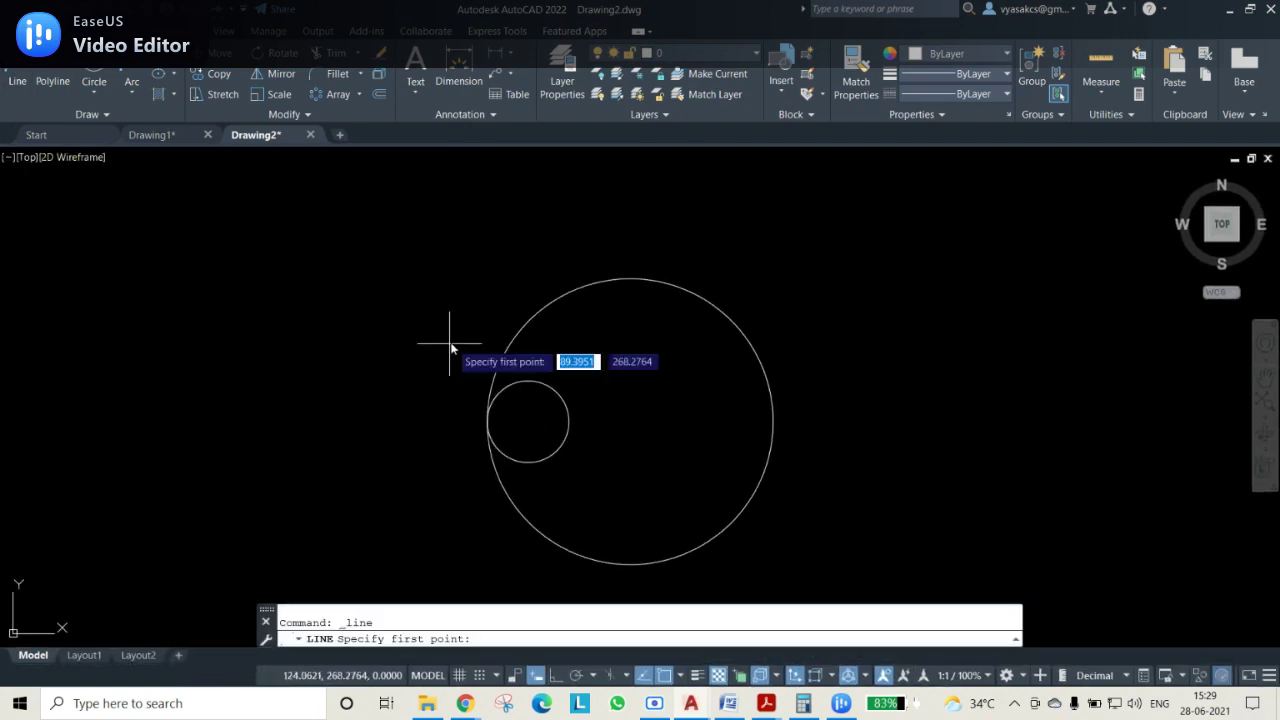
pyautogui.click(488, 422)
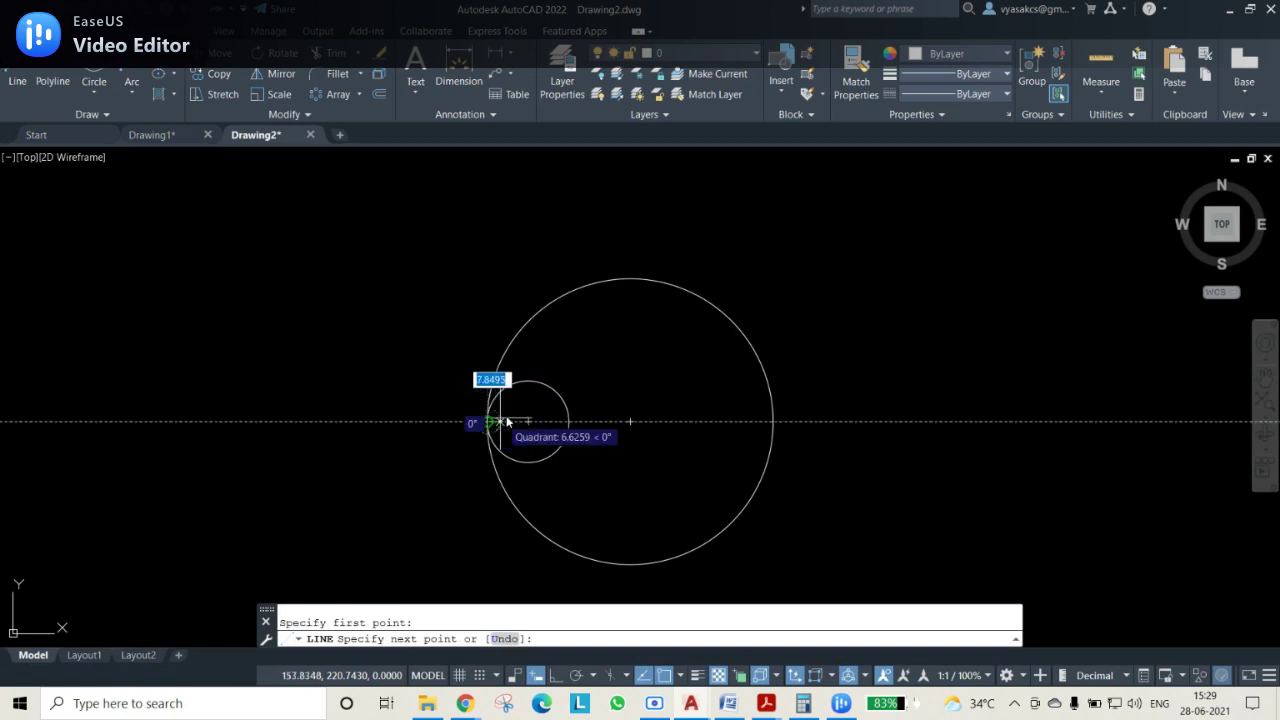
pyautogui.click(567, 422)
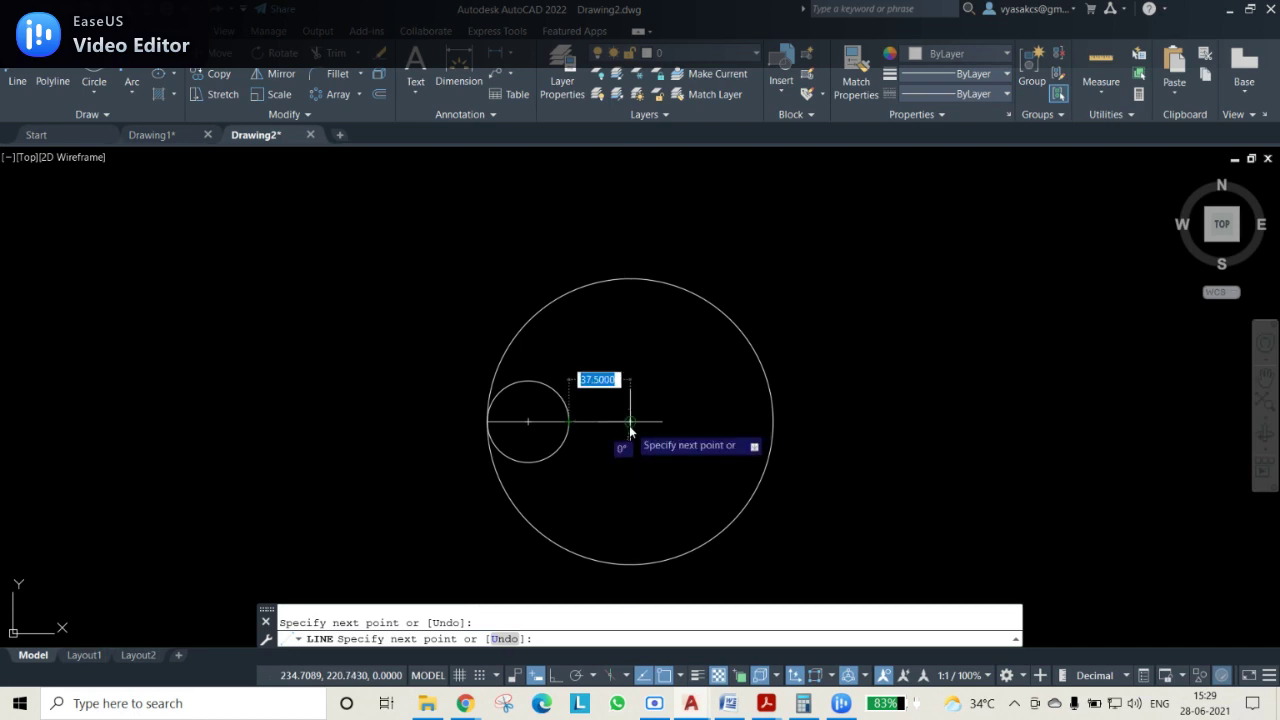
pyautogui.click(630, 421)
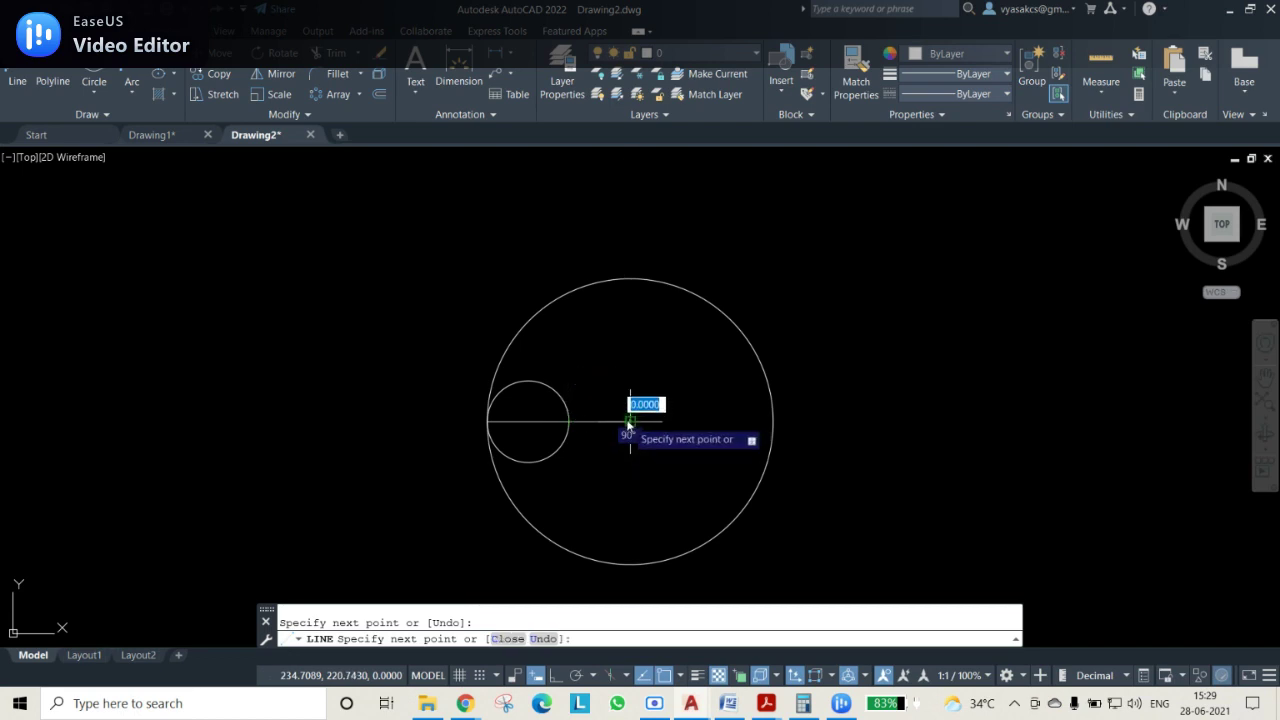
pyautogui.click(487, 421)
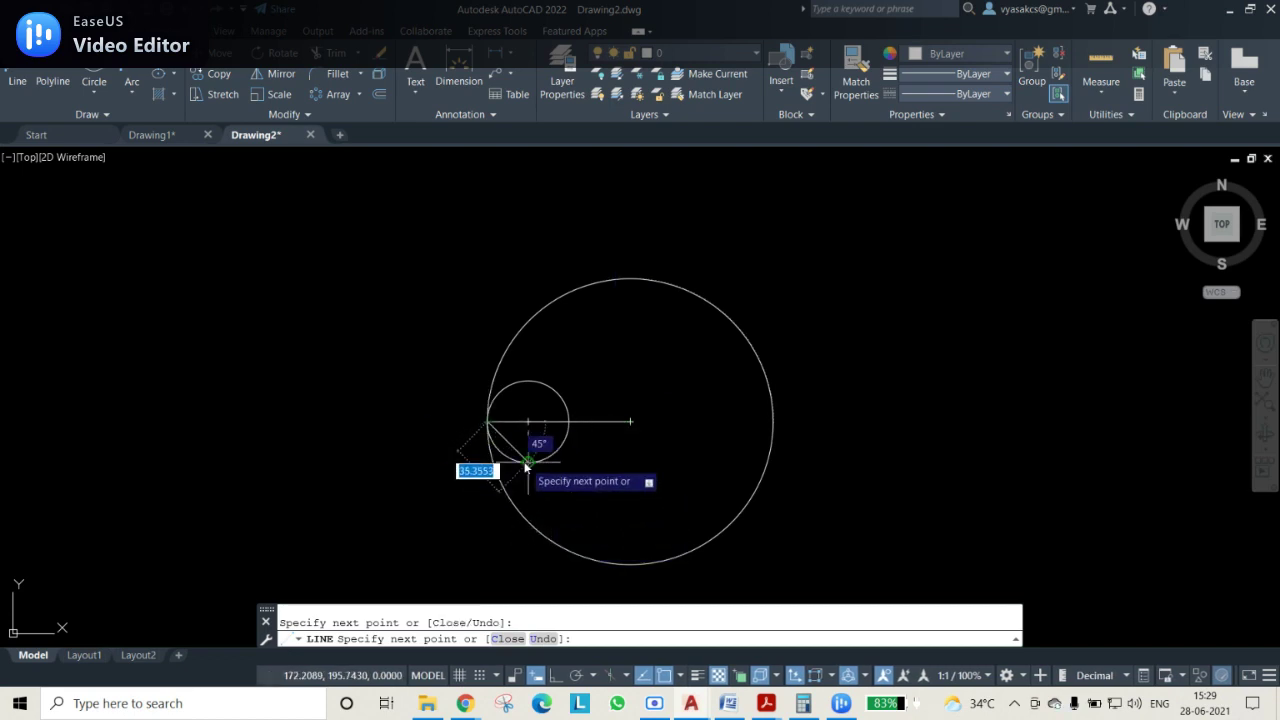
pyautogui.press('Escape')
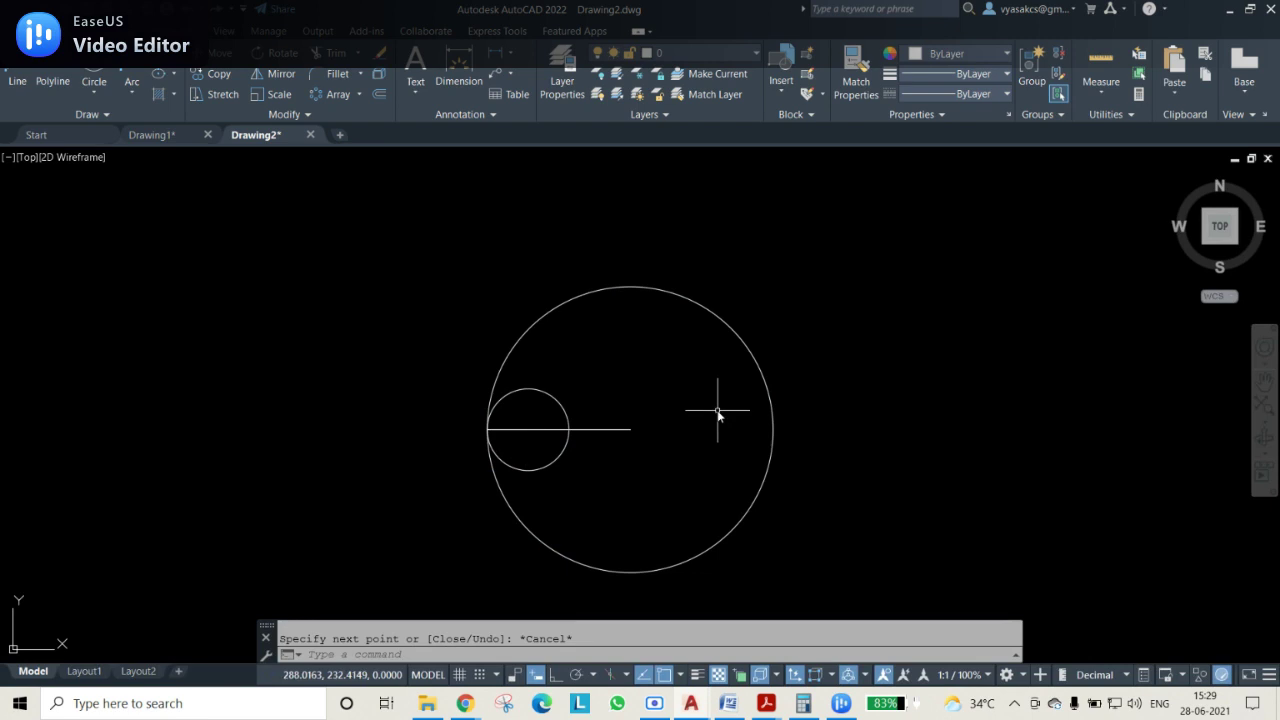
# Rotate the full-length radius line by -103° about the large circle's centre, checking the angle formula in the PDF textbook and the calculator result
pyautogui.click(613, 431)
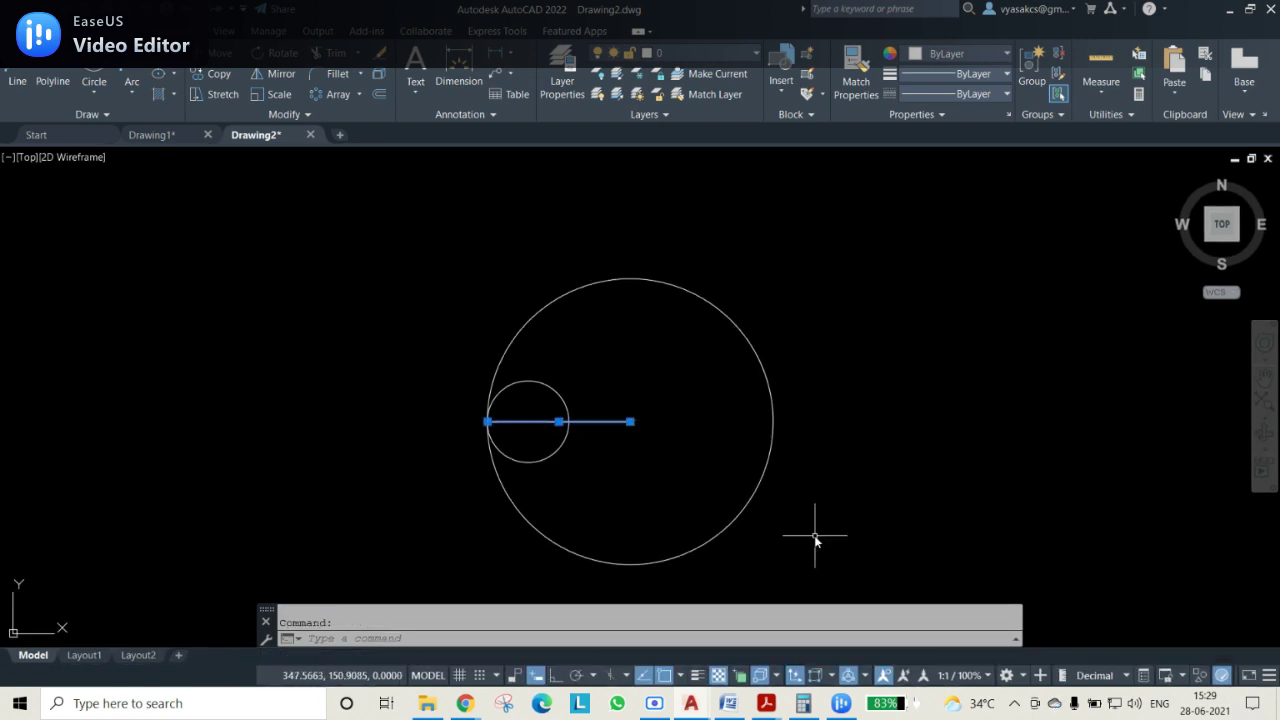
pyautogui.click(273, 54)
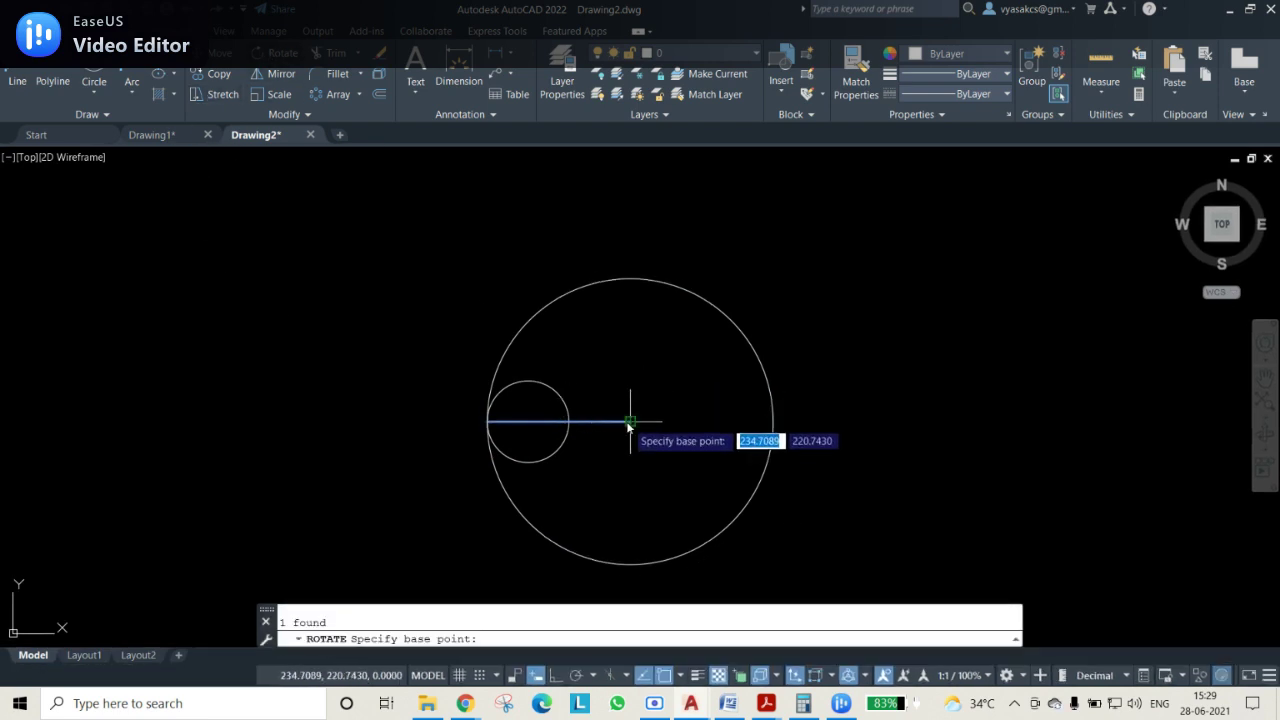
pyautogui.click(630, 421)
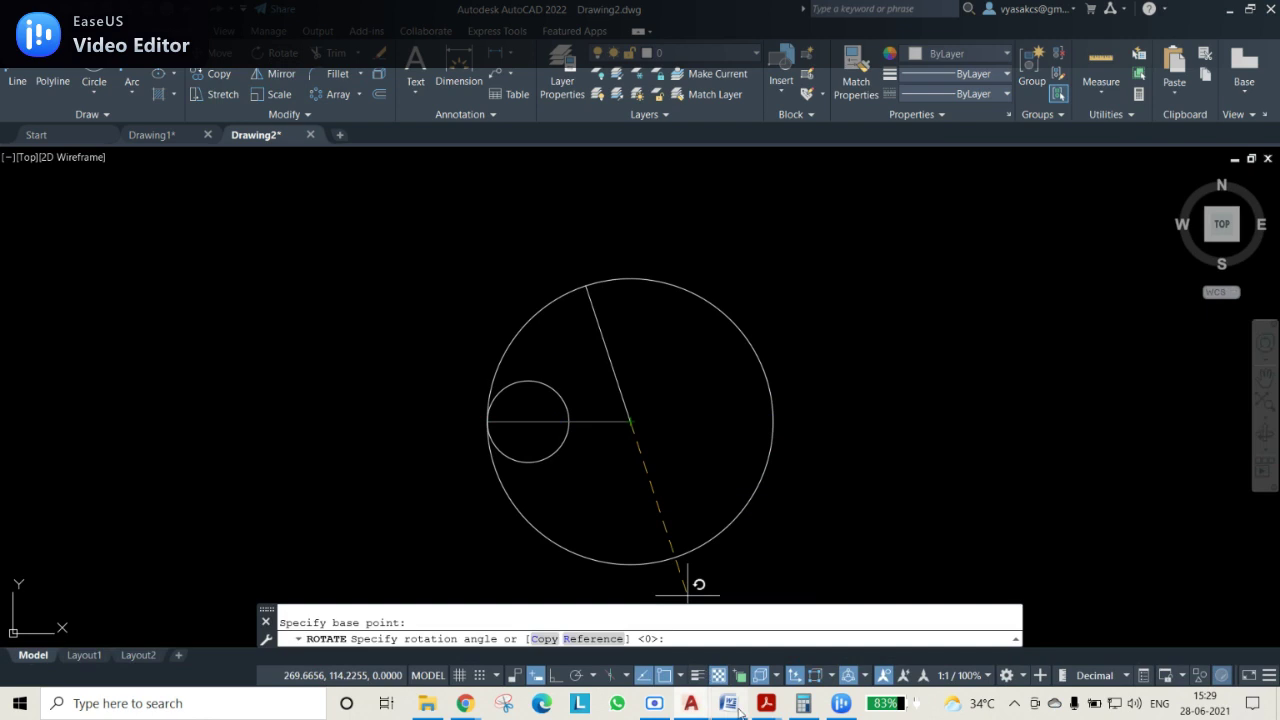
pyautogui.moveTo(759, 708)
pyautogui.click(754, 636)
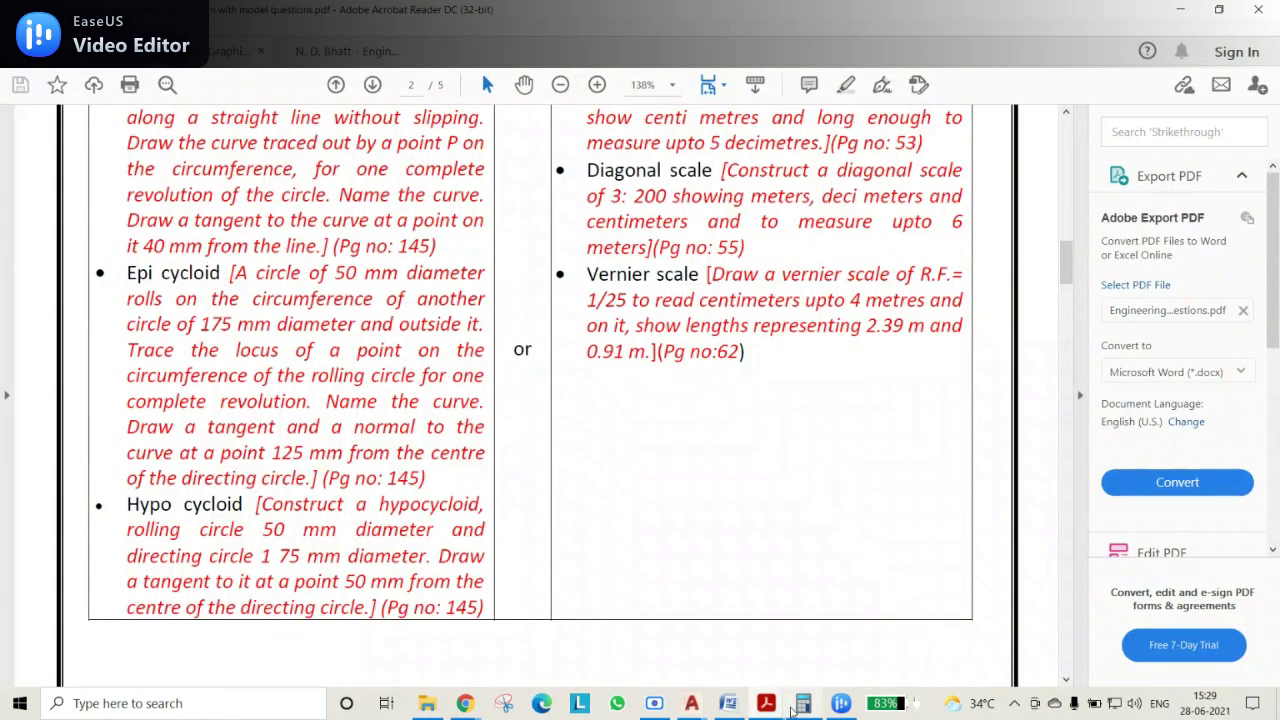
pyautogui.click(824, 645)
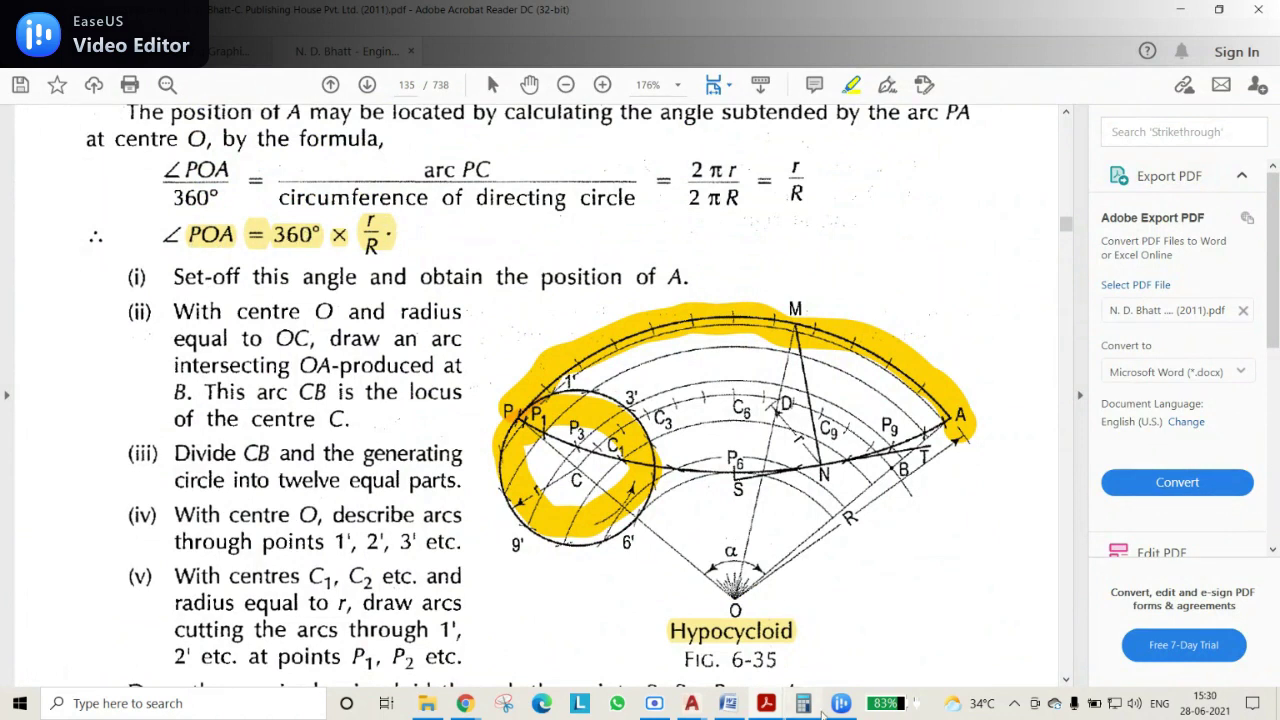
pyautogui.click(804, 704)
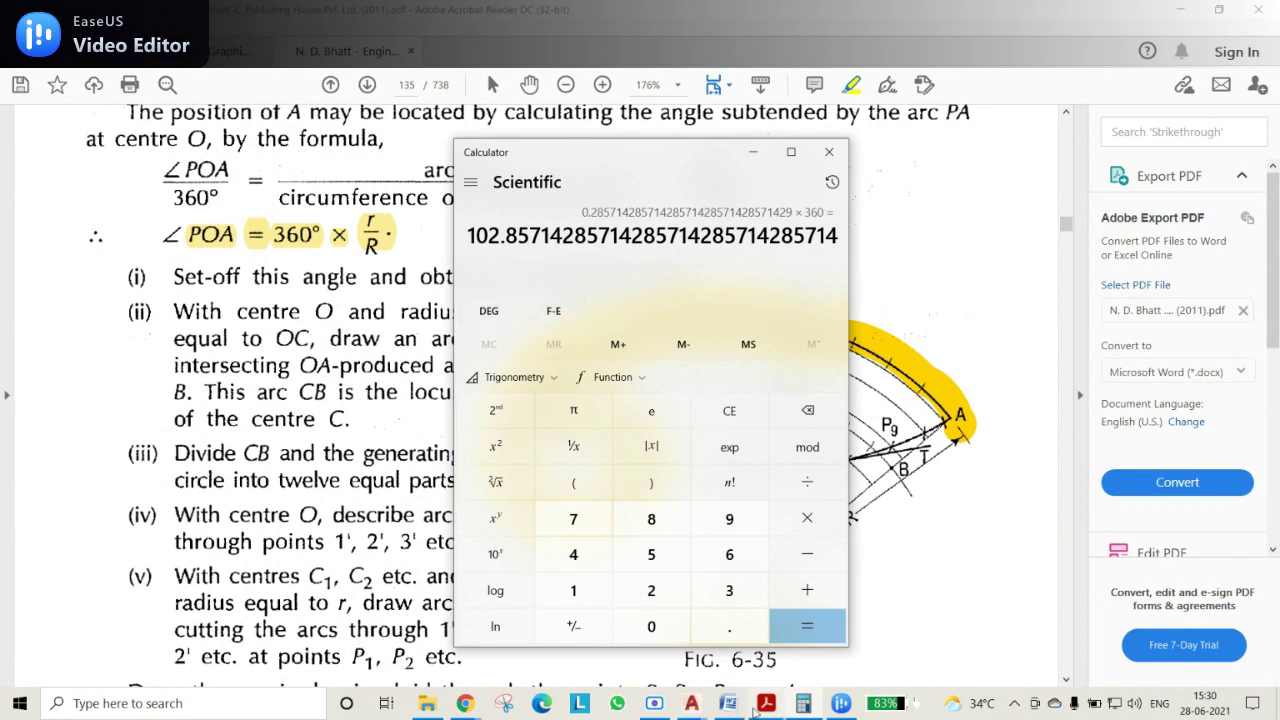
pyautogui.moveTo(690, 703)
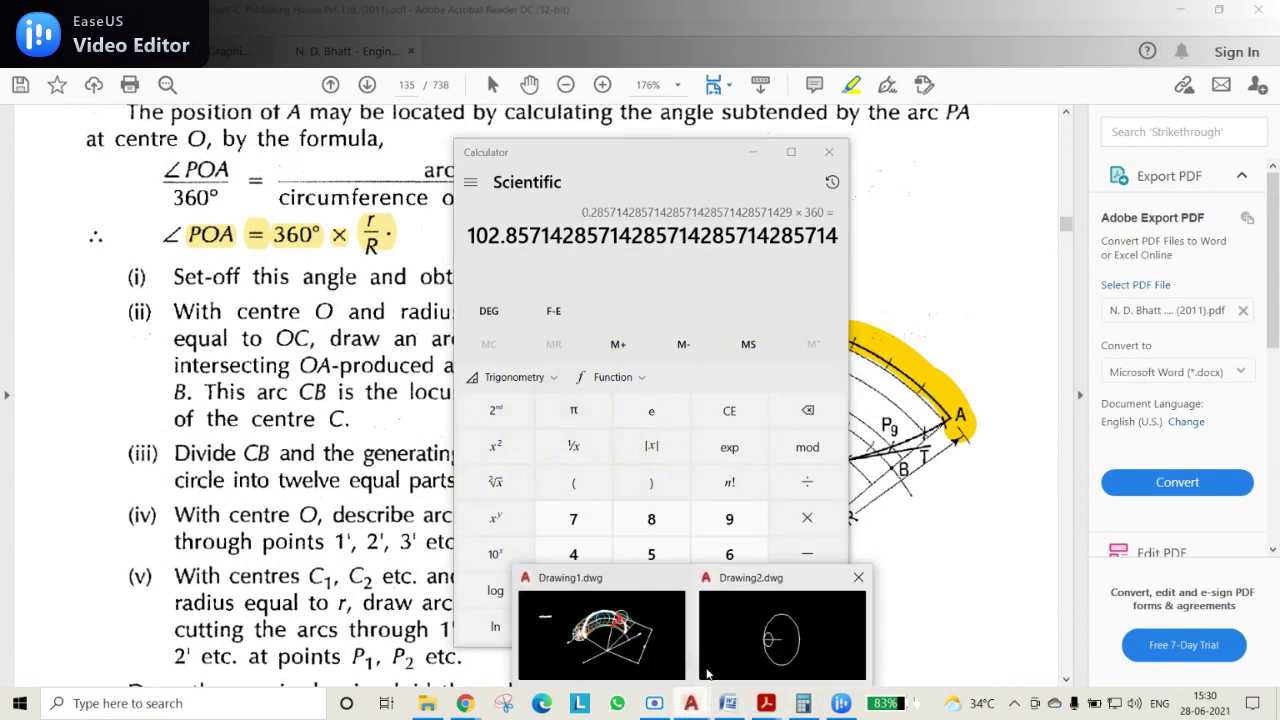
pyautogui.click(790, 620)
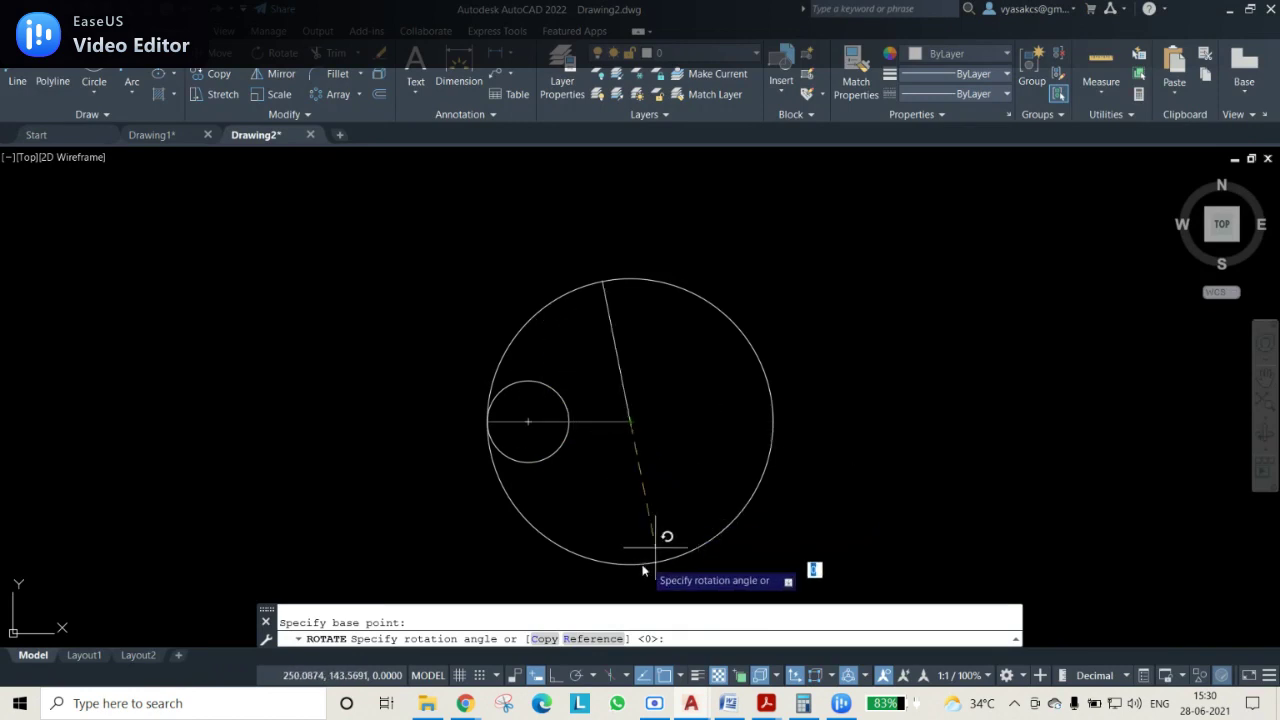
pyautogui.write('-103')
pyautogui.press('Return')
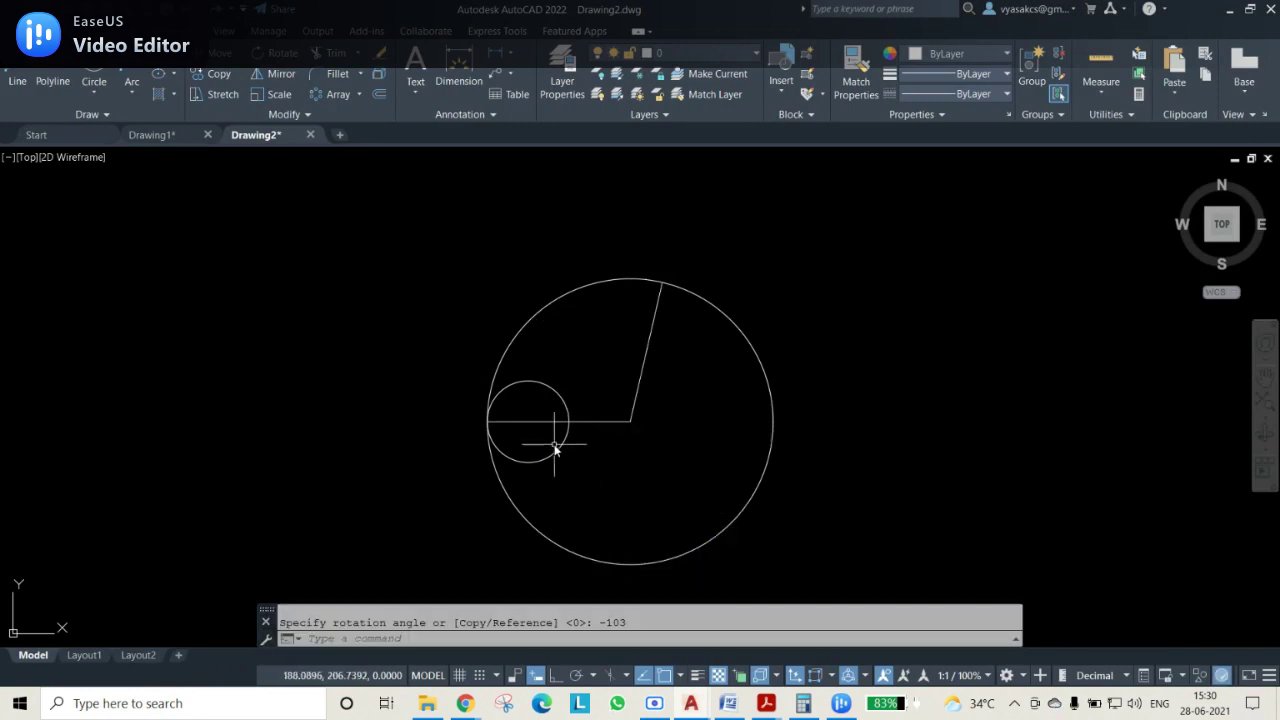
# Trim away the part of the large circle outside the sector between the two radius lines
pyautogui.click(332, 52)
pyautogui.click(544, 544)
pyautogui.press('Escape')
# Rotate the whole figure, sector and small circle together, slightly clockwise about the sector's apex
pyautogui.click(723, 486)
pyautogui.click(274, 205)
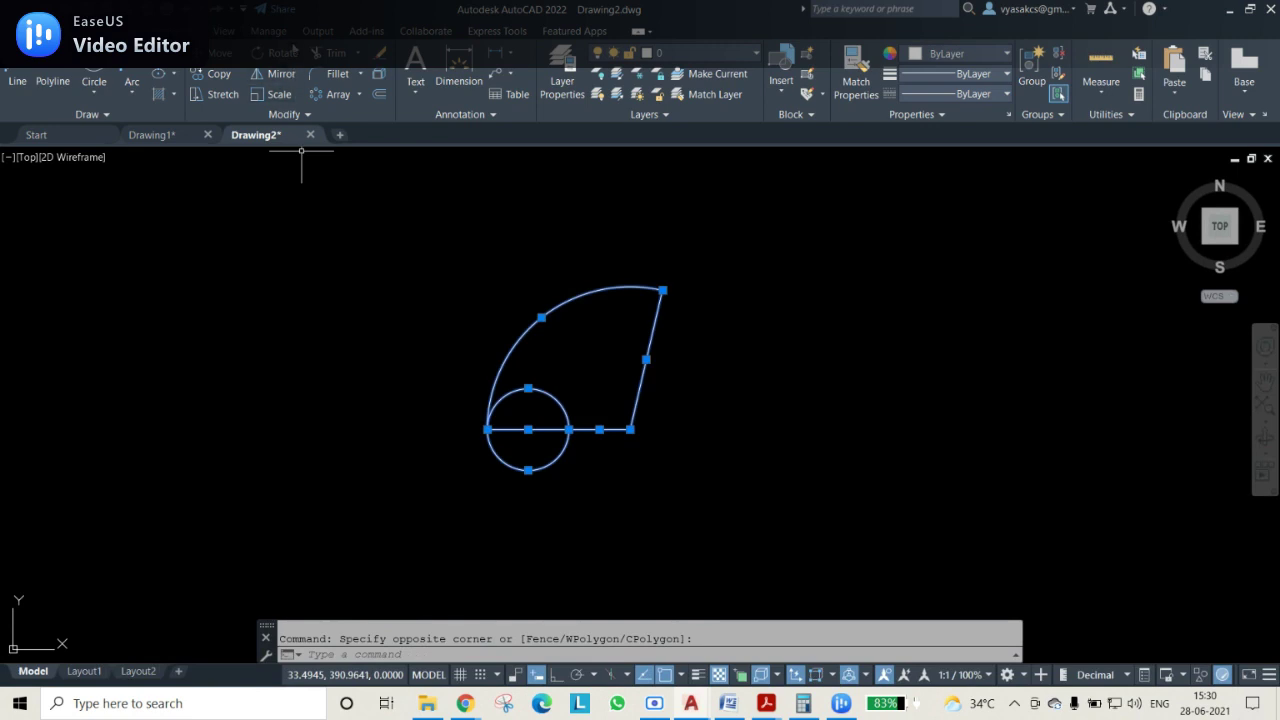
pyautogui.click(292, 45)
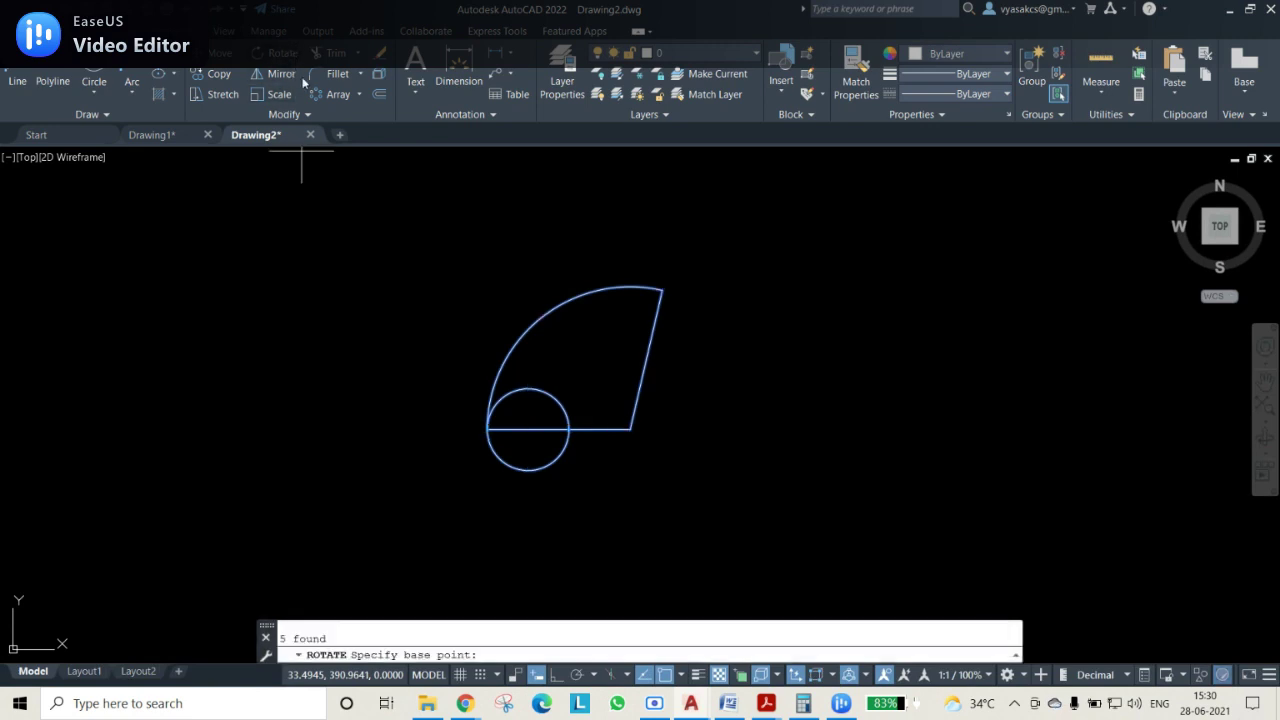
pyautogui.click(630, 430)
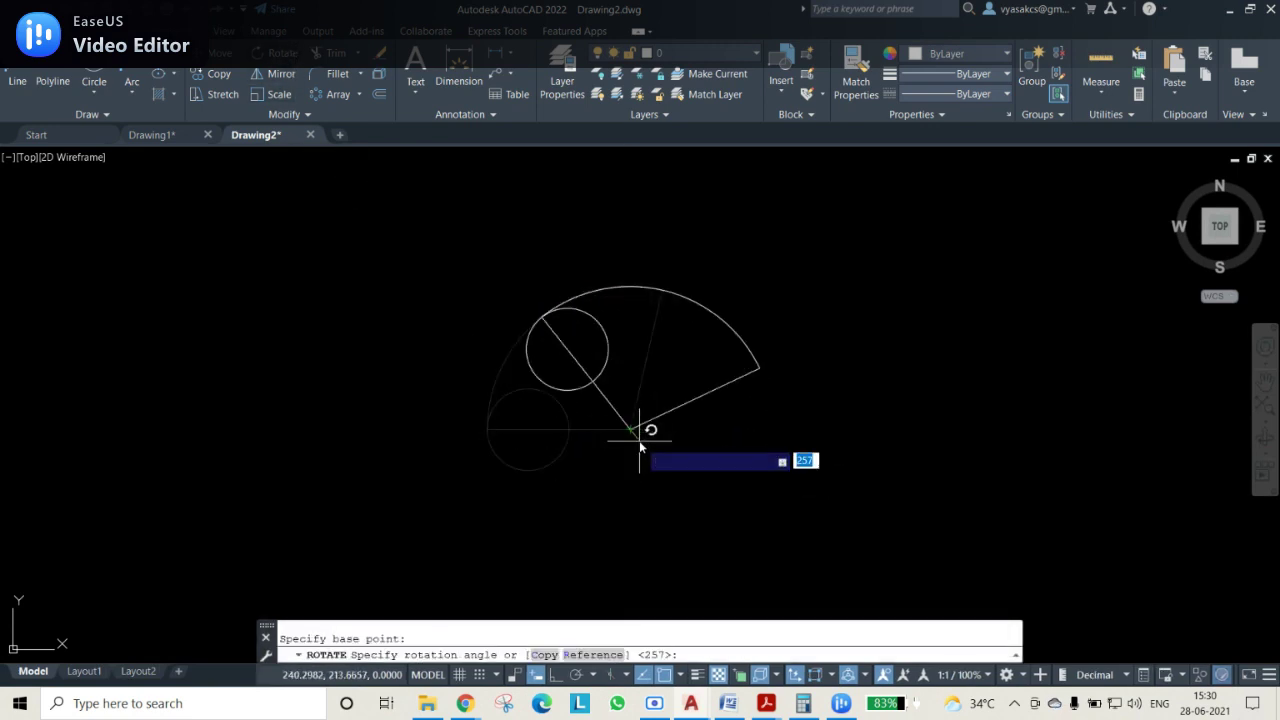
pyautogui.click(641, 440)
pyautogui.scroll(2, 731, 406)
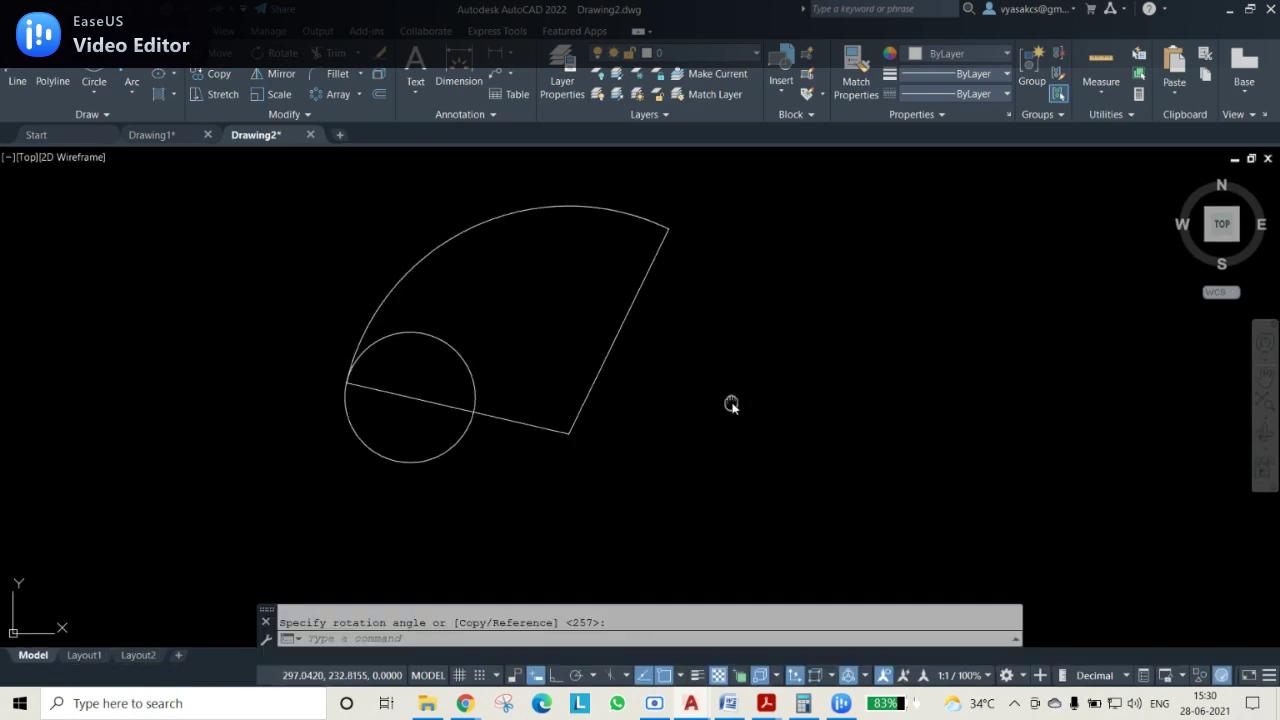
# Polar-array the line inside the small circle about that circle's centre, filling 360° with 30° between copies
pyautogui.moveTo(731, 391); pyautogui.dragTo(736, 448, button='middle')
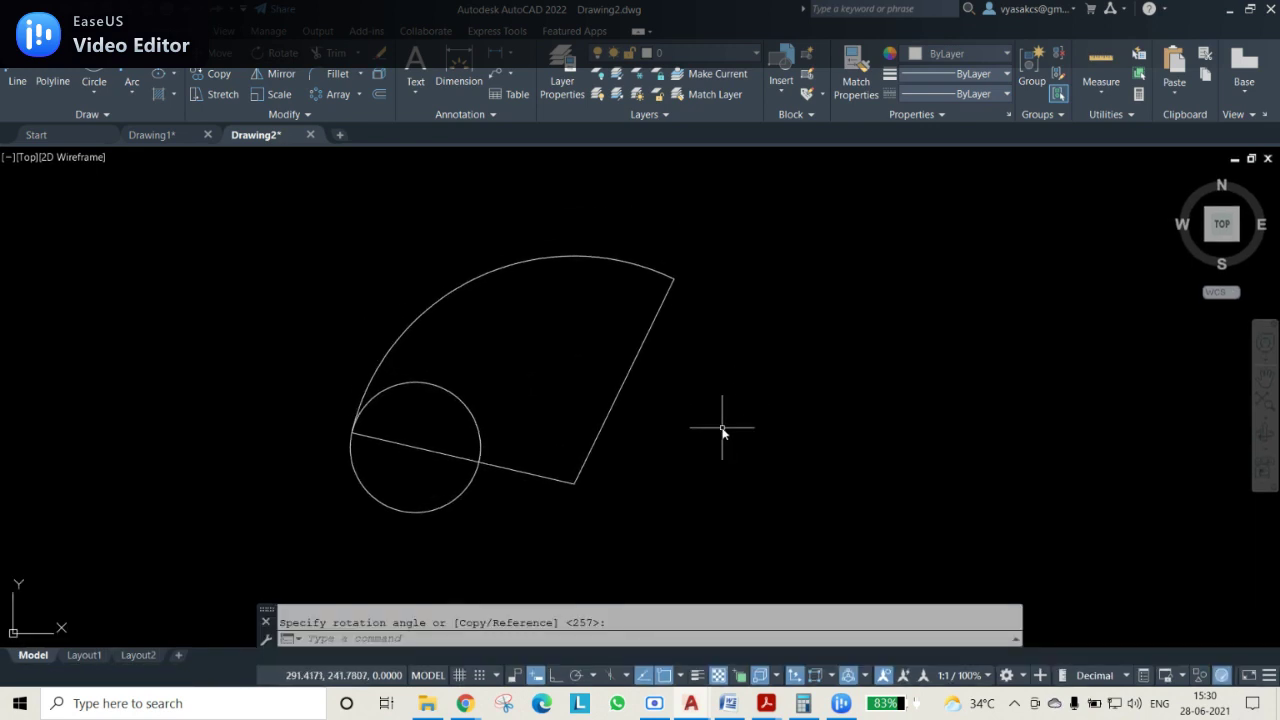
pyautogui.click(423, 443)
pyautogui.click(417, 449)
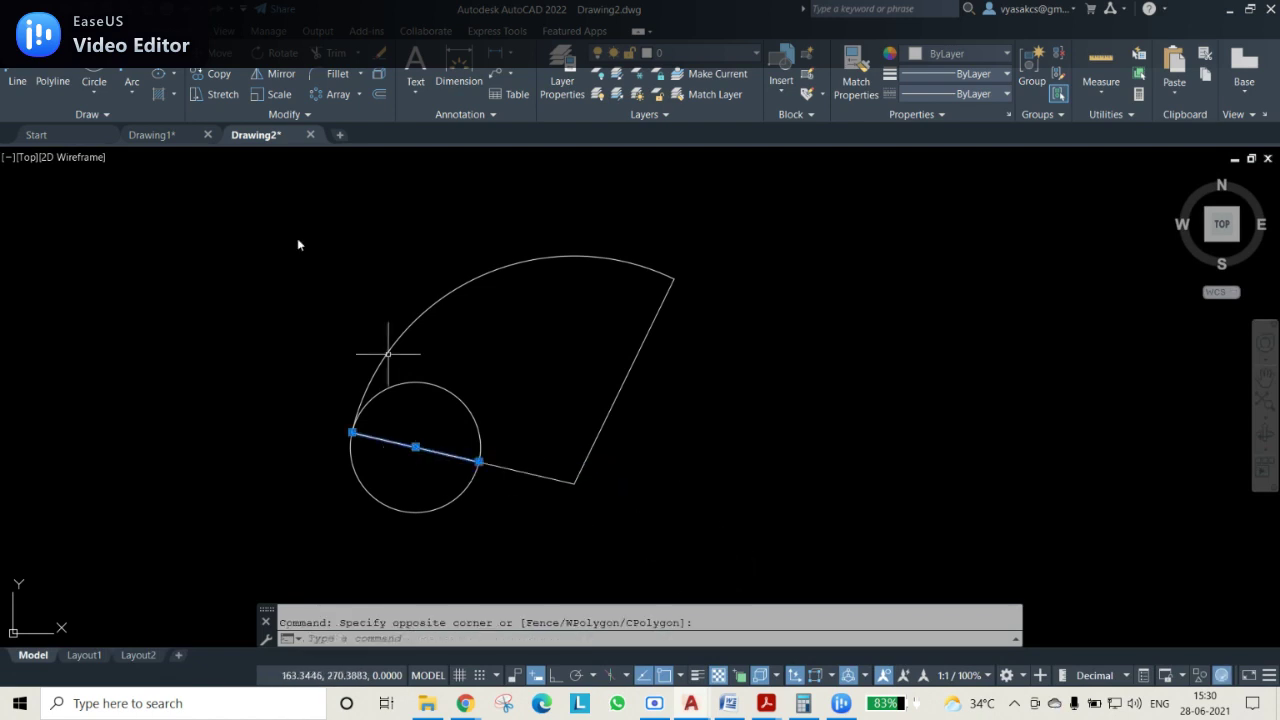
pyautogui.click(336, 94)
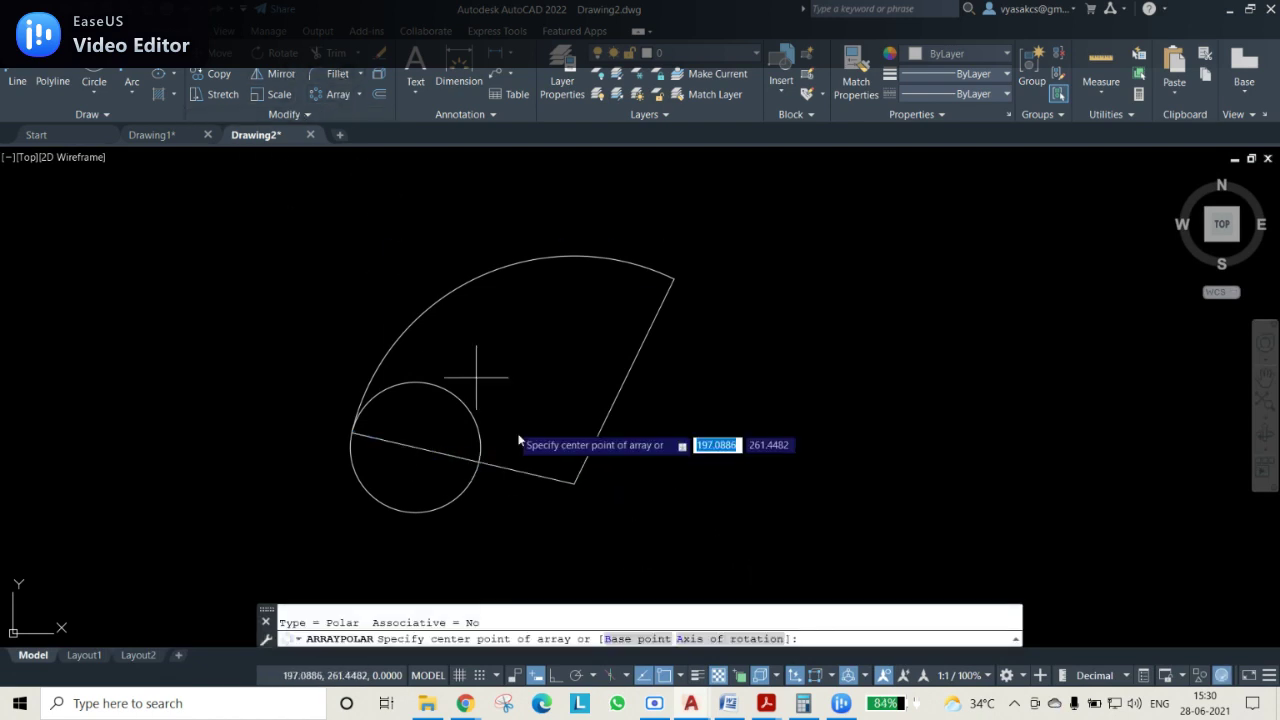
pyautogui.click(416, 449)
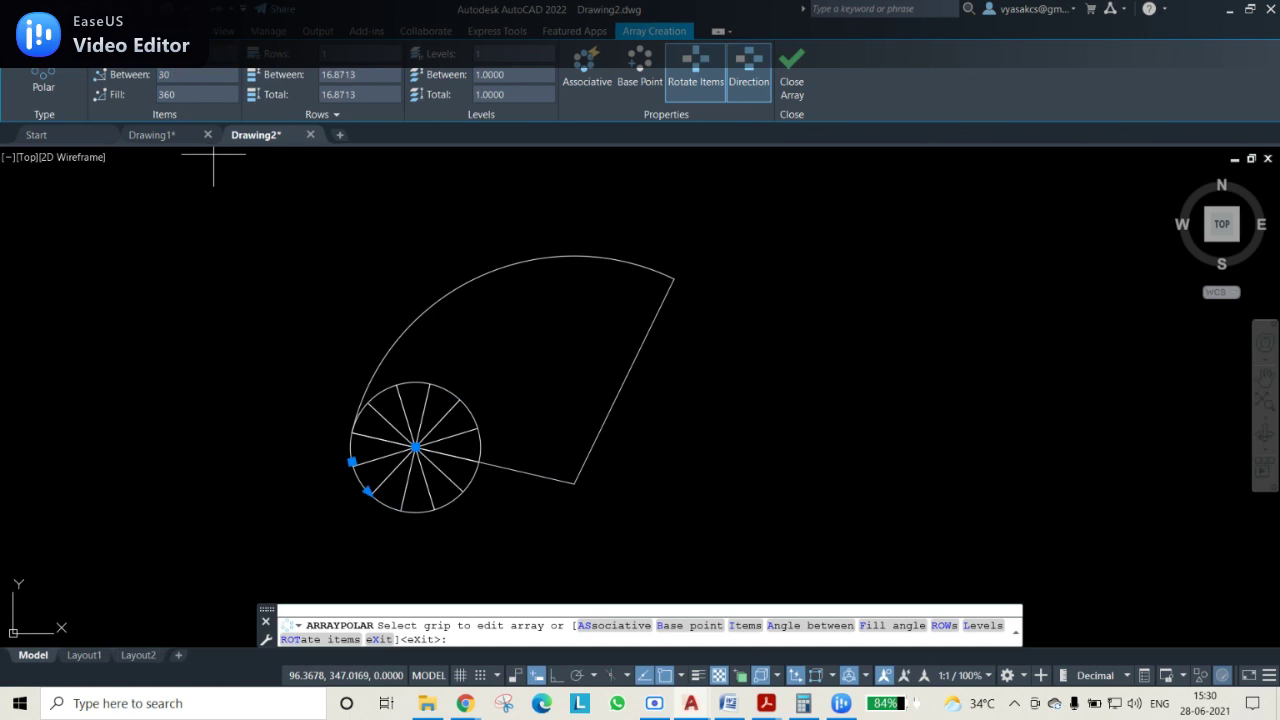
pyautogui.click(791, 86)
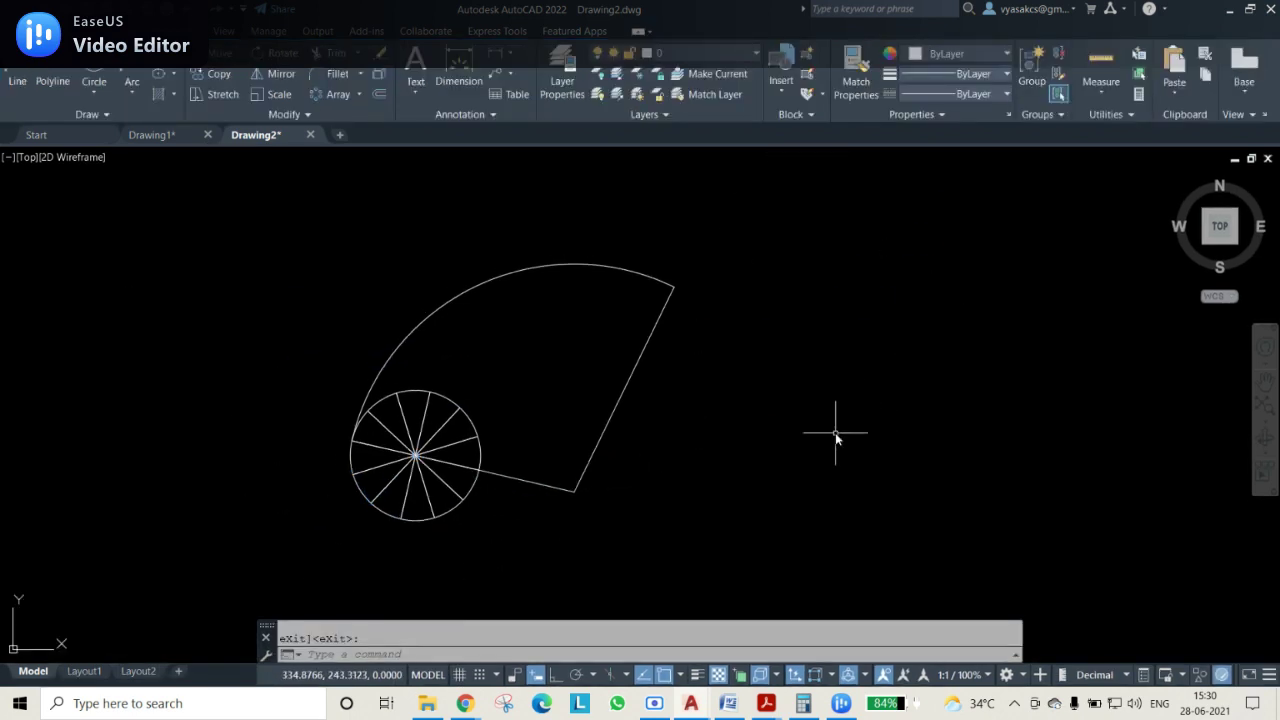
pyautogui.click(394, 349)
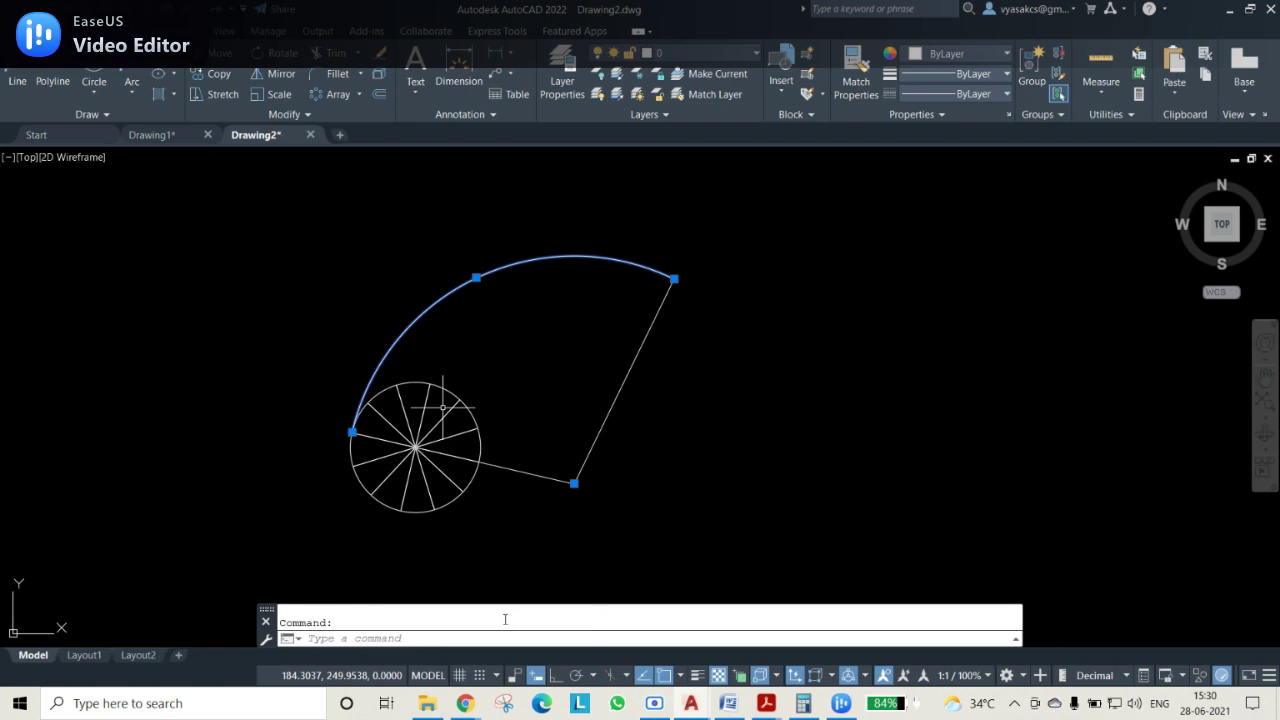
pyautogui.click(442, 388)
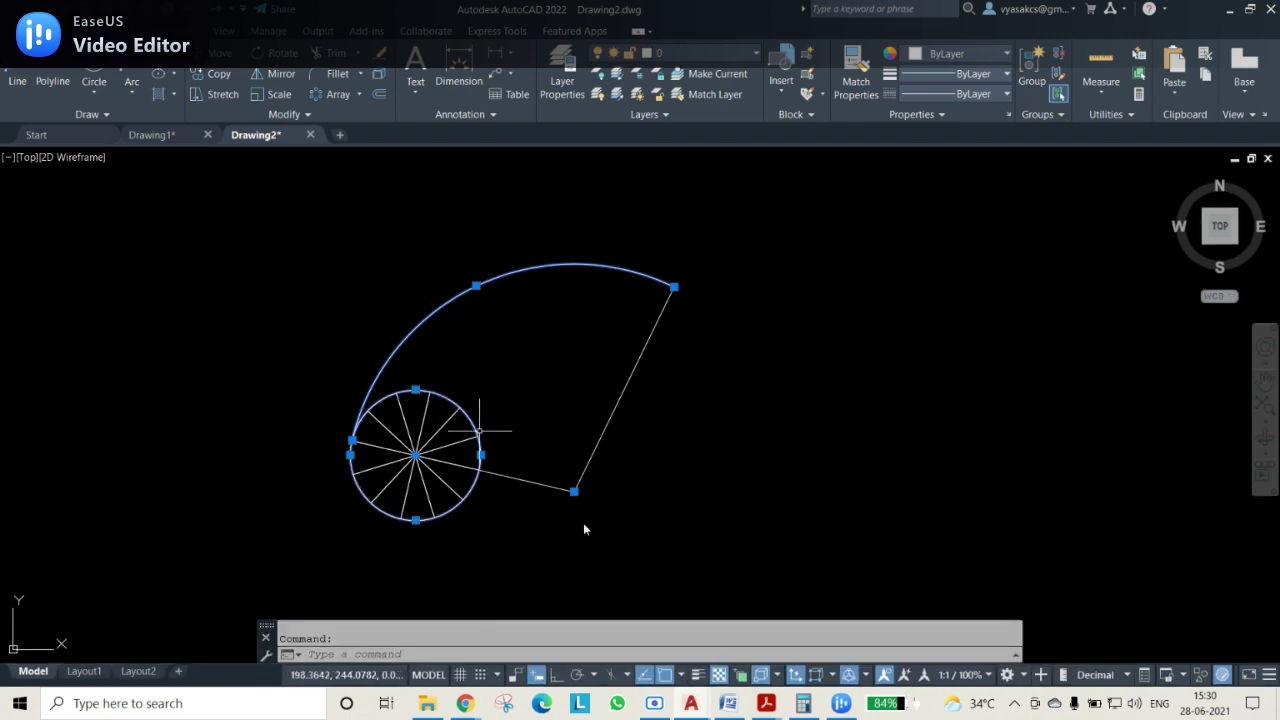
pyautogui.moveTo(777, 697)
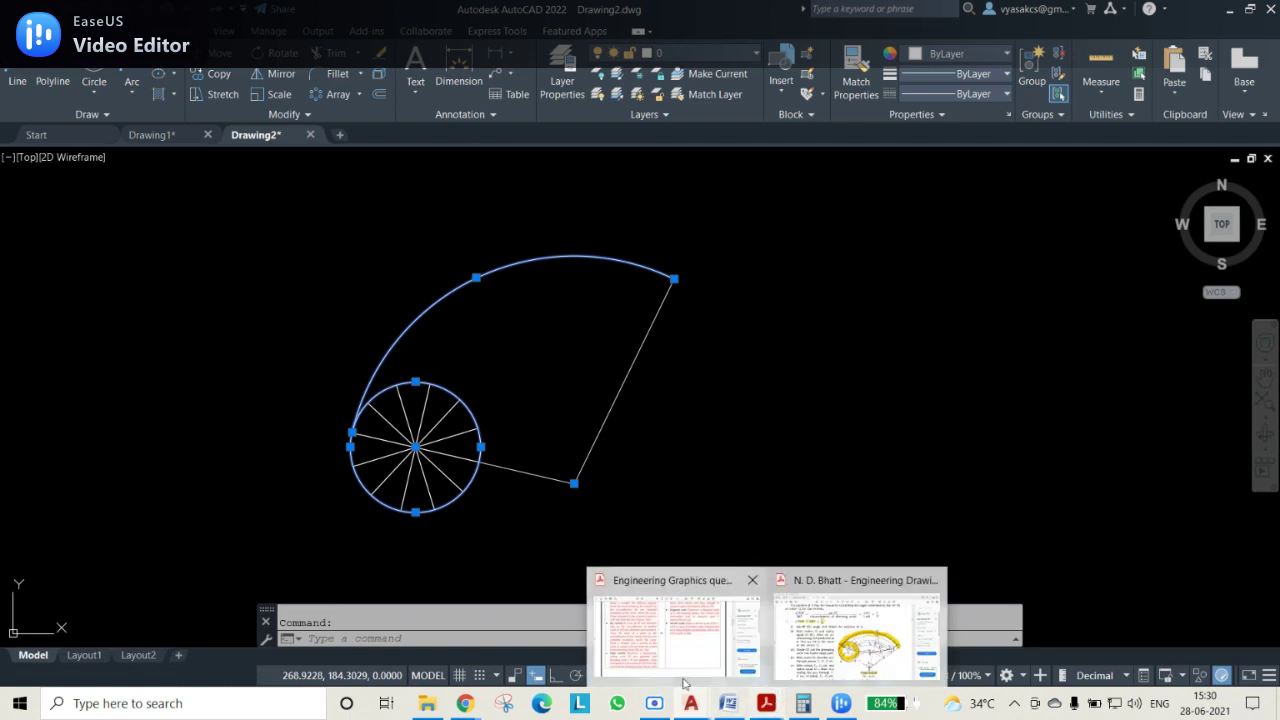
pyautogui.press('Escape')
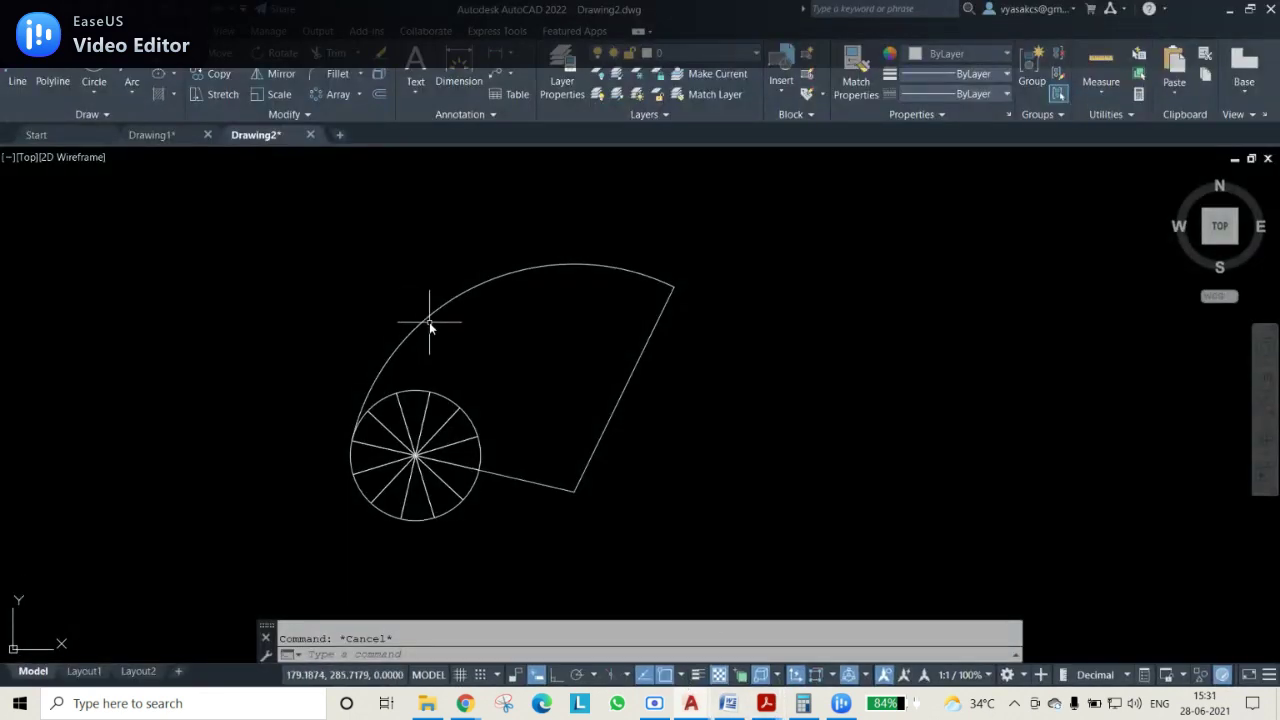
pyautogui.click(429, 322)
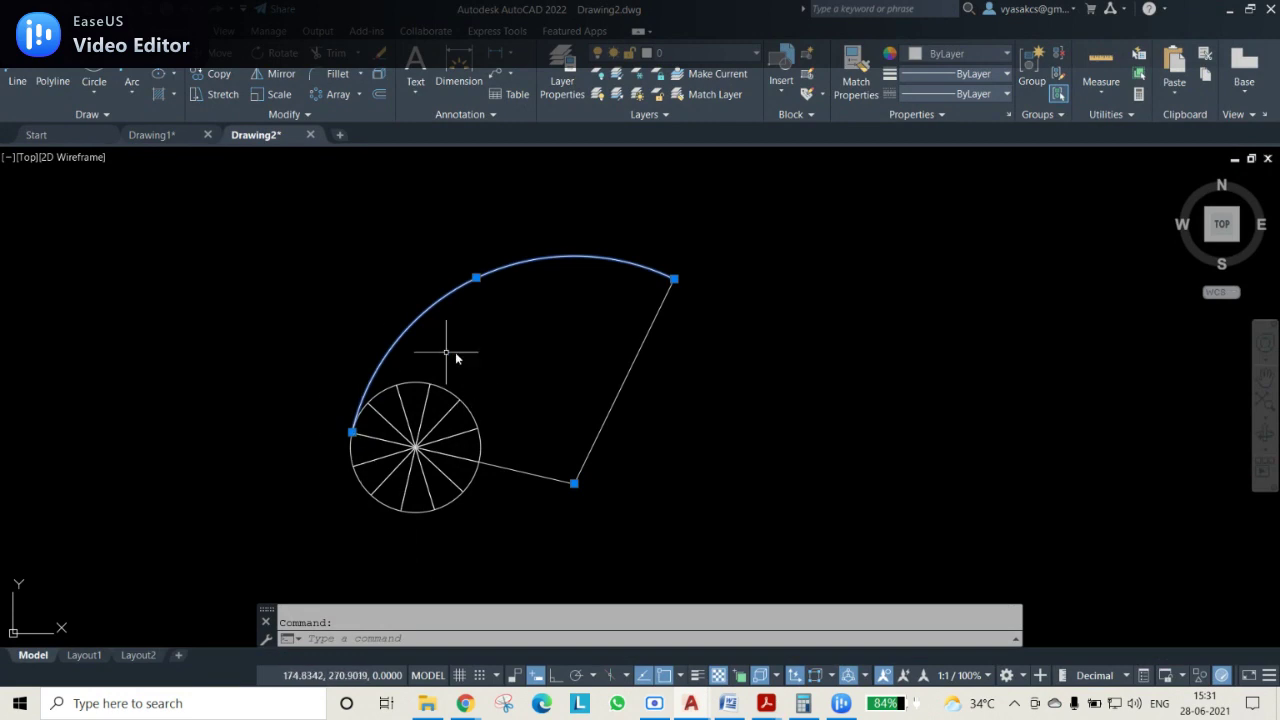
pyautogui.press('Escape')
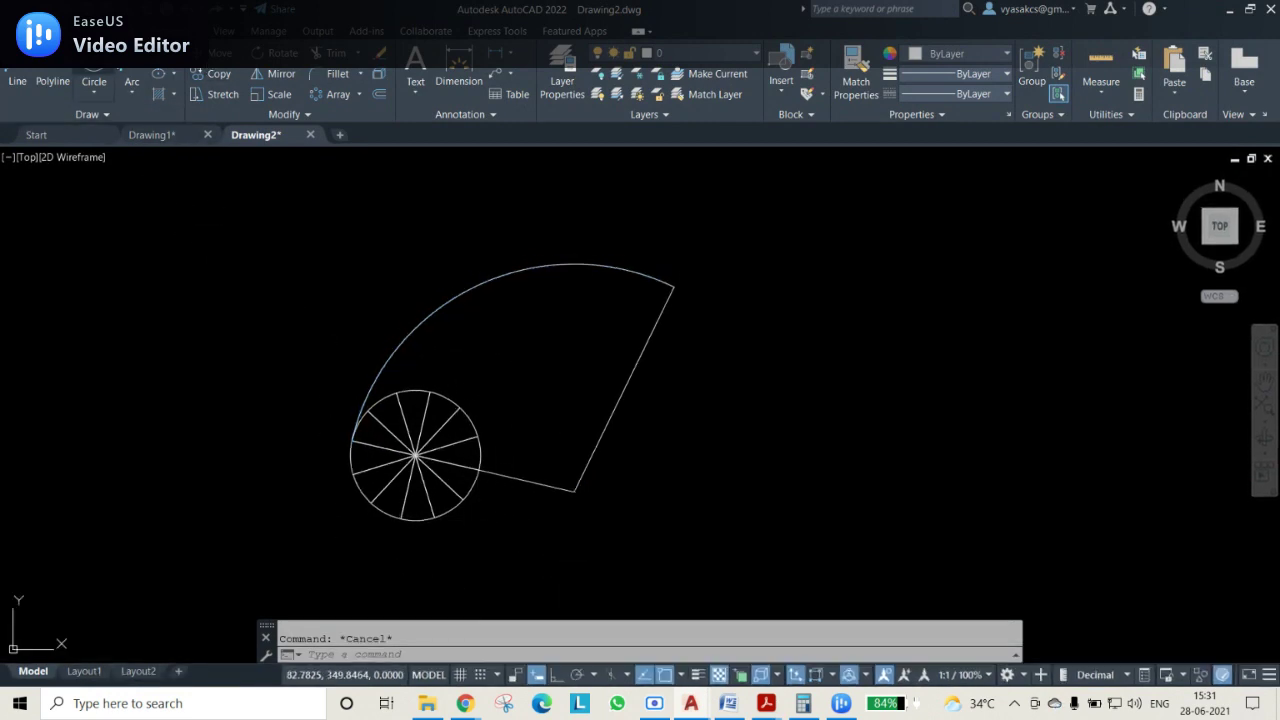
# Draw three concentric circles centred on the sector's apex, passing through successive division points on the lower half of the small circle
pyautogui.click(94, 74)
pyautogui.click(575, 491)
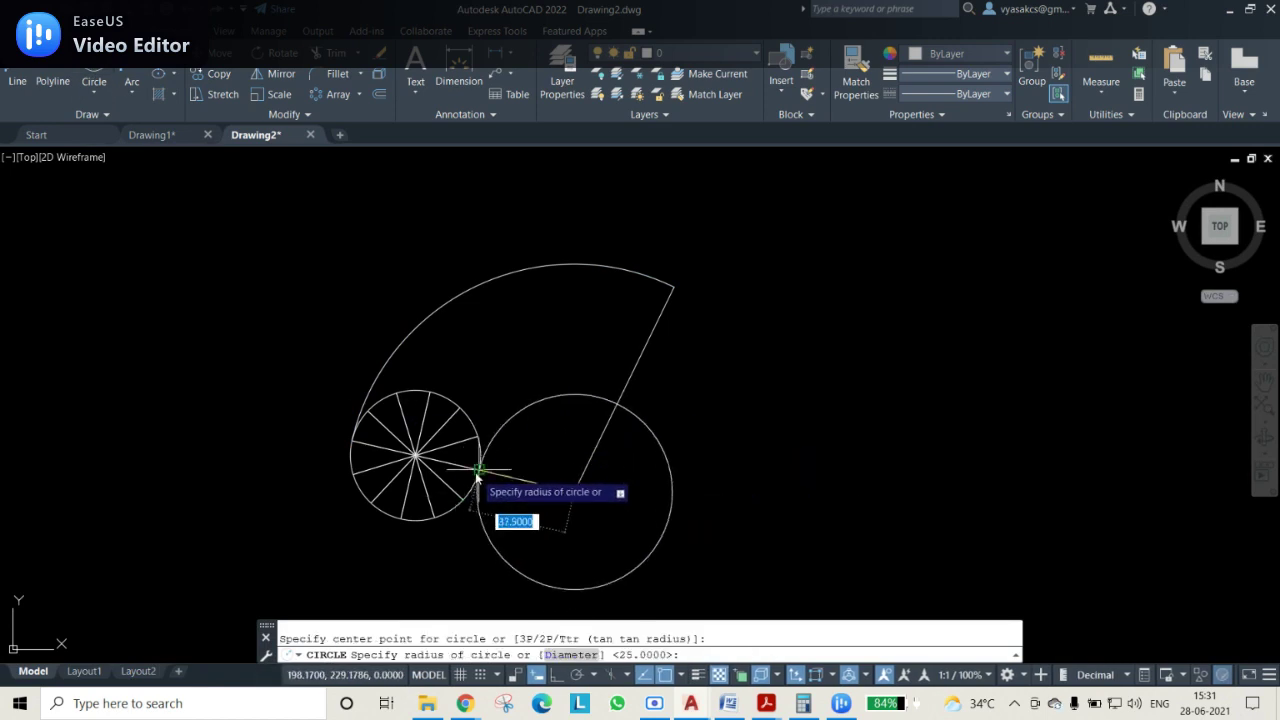
pyautogui.click(480, 481)
pyautogui.press('Return')
pyautogui.click(575, 484)
pyautogui.click(463, 494)
pyautogui.press('Return')
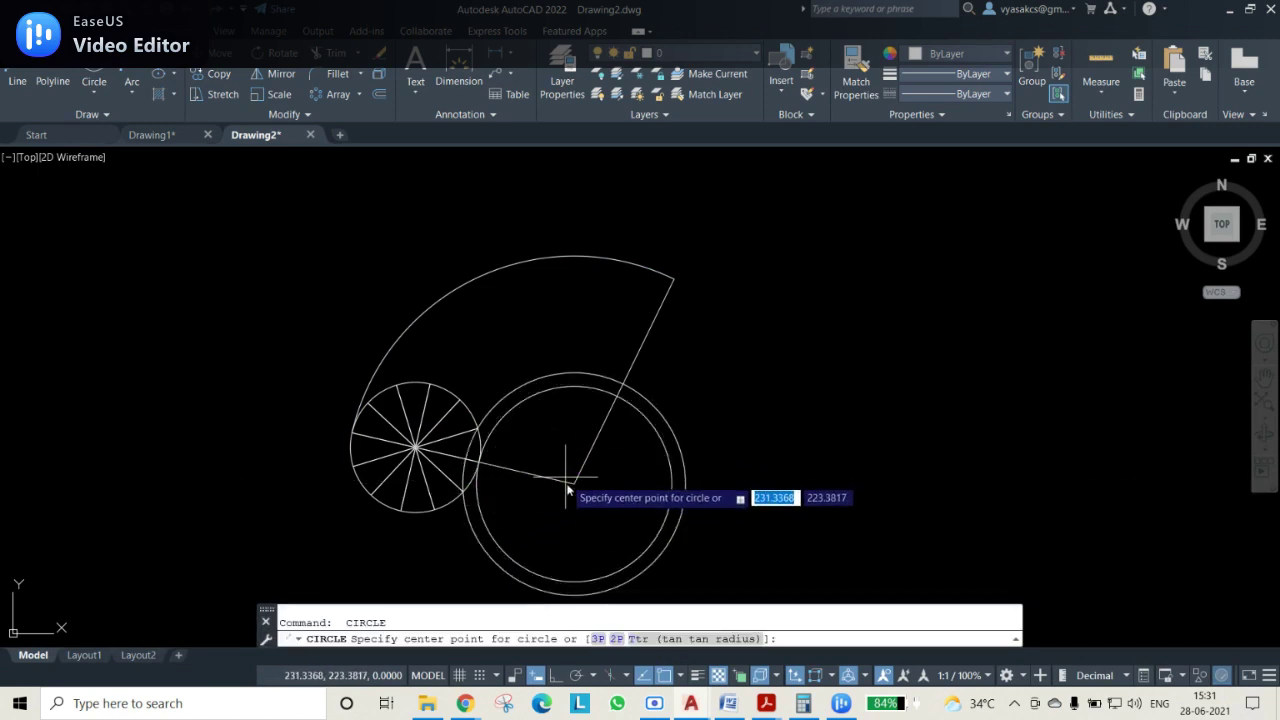
pyautogui.click(575, 484)
pyautogui.click(430, 510)
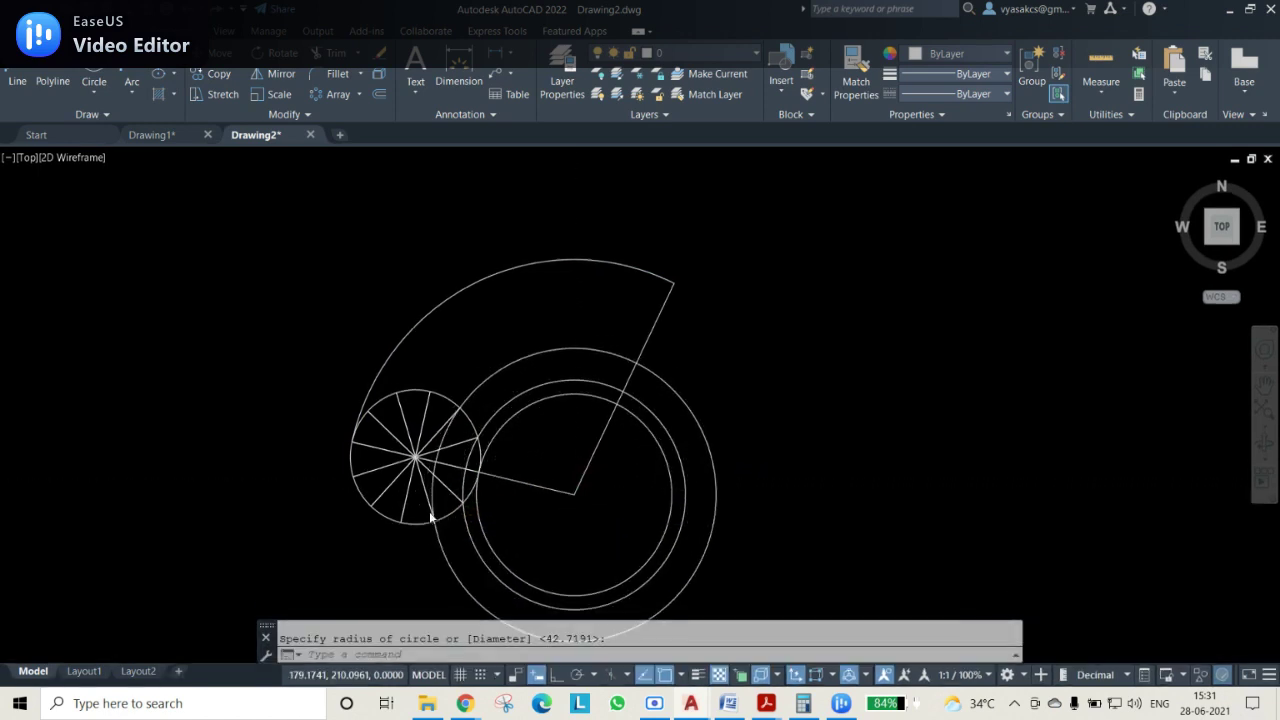
# Offset the outermost concentric circle outward in turn with the Through option, passing through the remaining division points of the small circle
pyautogui.click(376, 94)
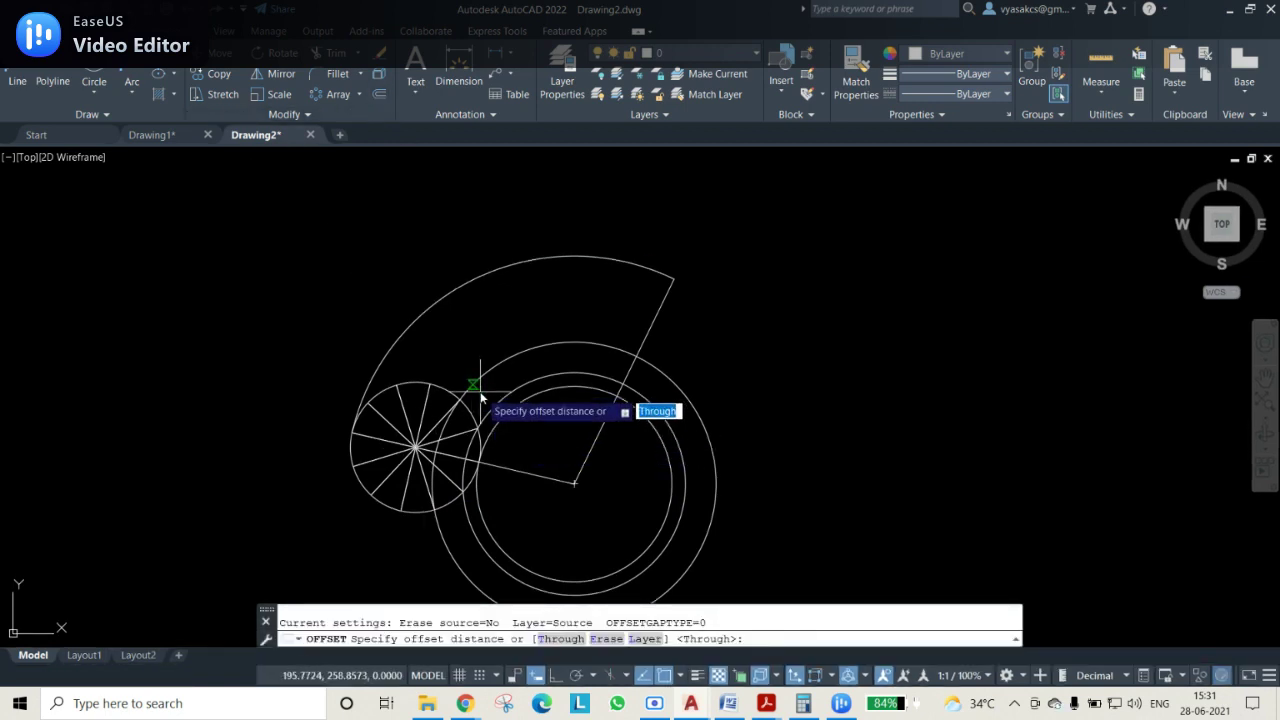
pyautogui.press('Return')
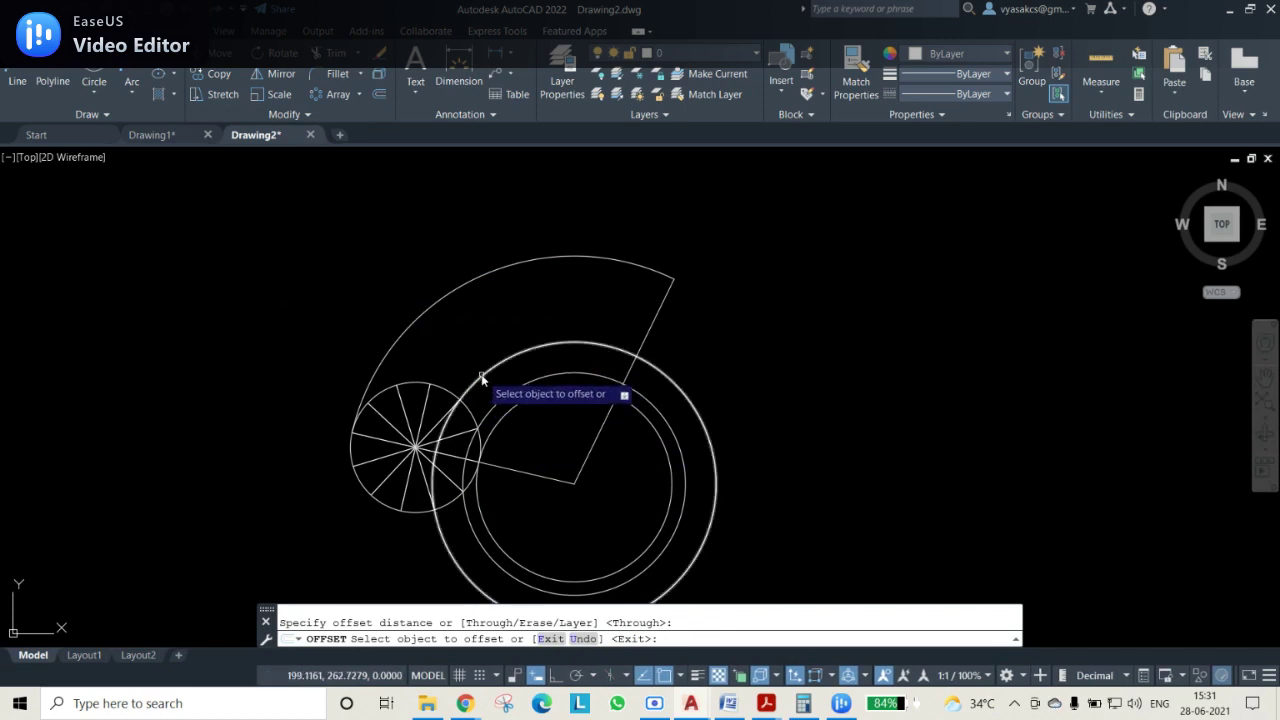
pyautogui.click(478, 378)
pyautogui.click(430, 378)
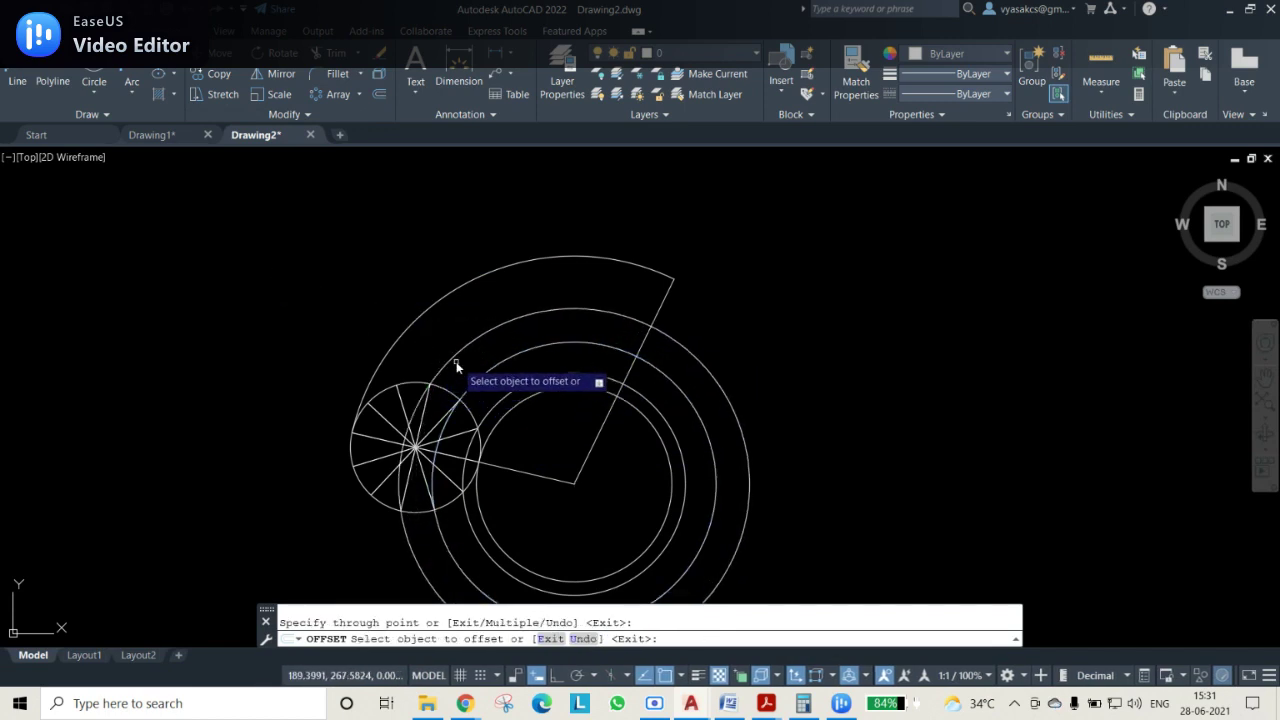
pyautogui.click(438, 365)
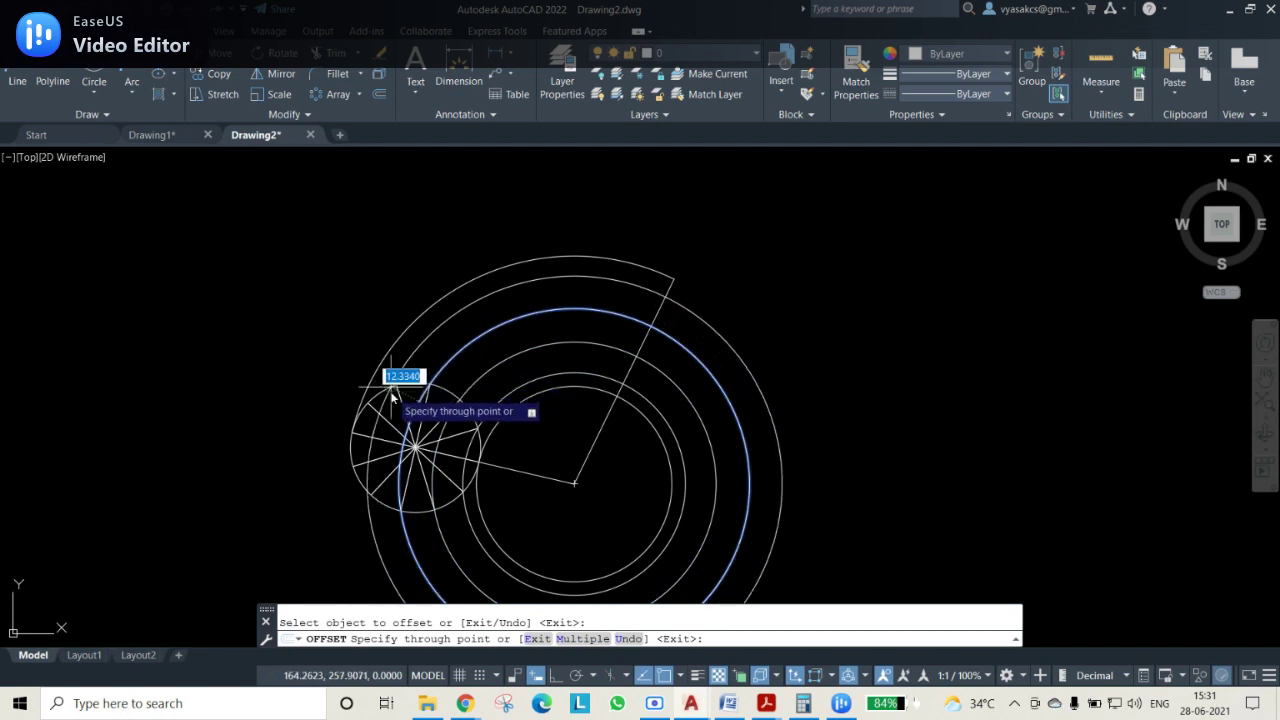
pyautogui.click(415, 357)
pyautogui.click(415, 357)
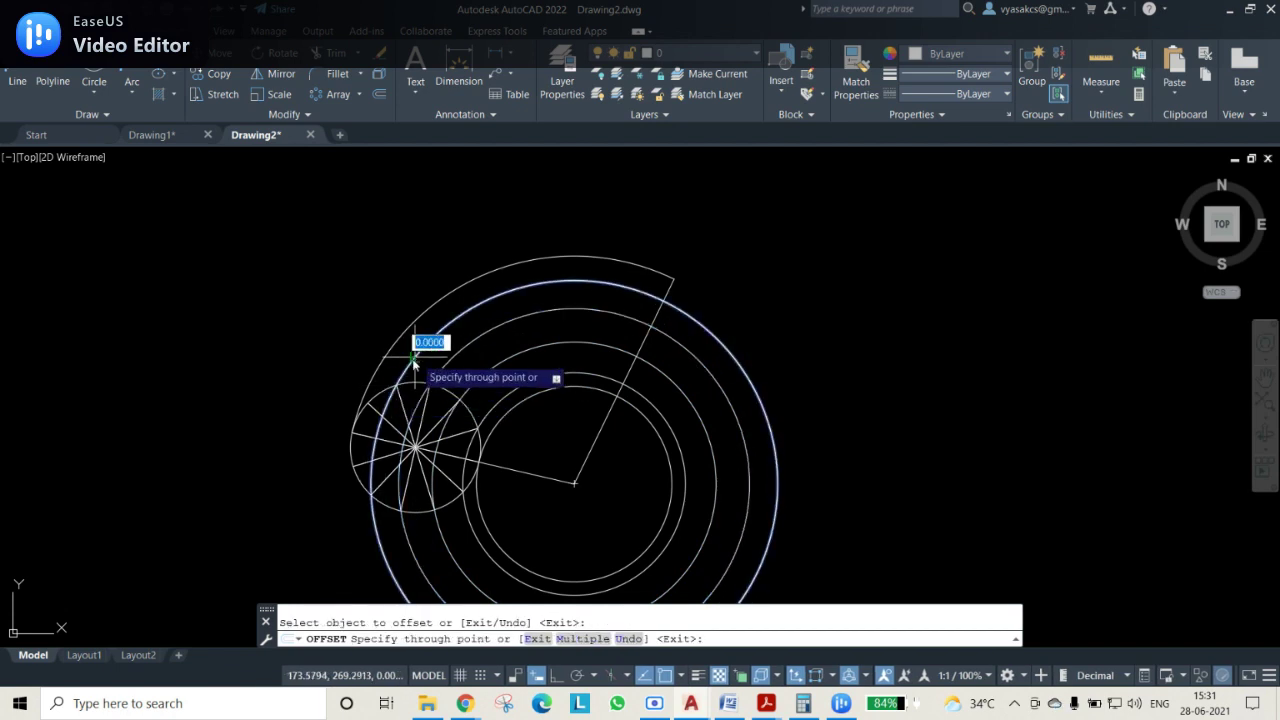
pyautogui.click(378, 402)
# Offset the outermost circle again through the last division point on the small circle and erase the slightly smaller duplicate
pyautogui.scroll(4, 440, 452)
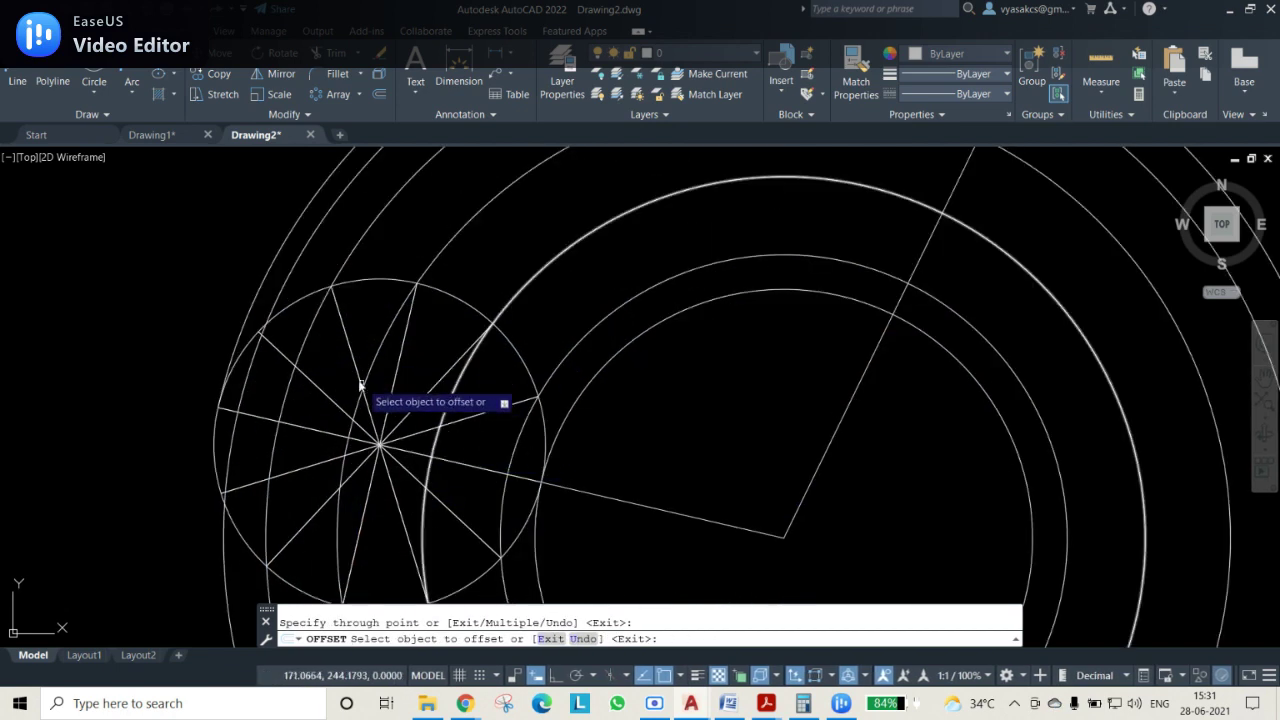
pyautogui.click(280, 285)
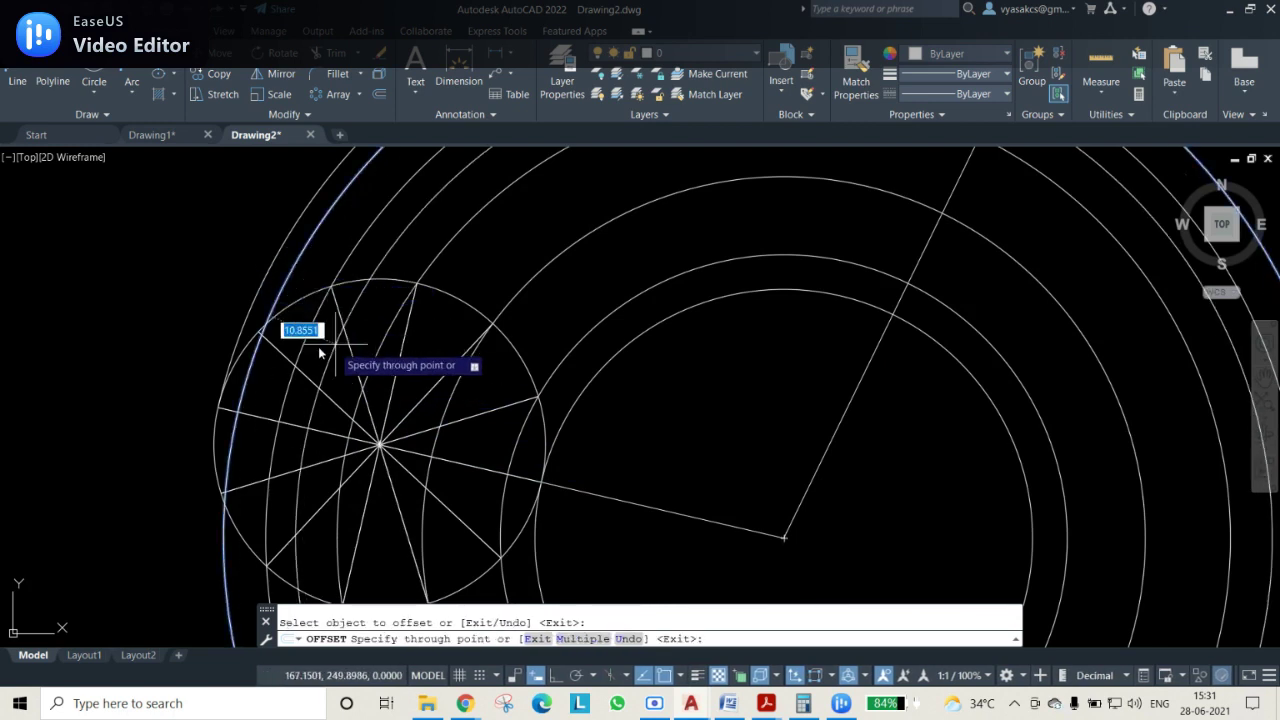
pyautogui.click(258, 330)
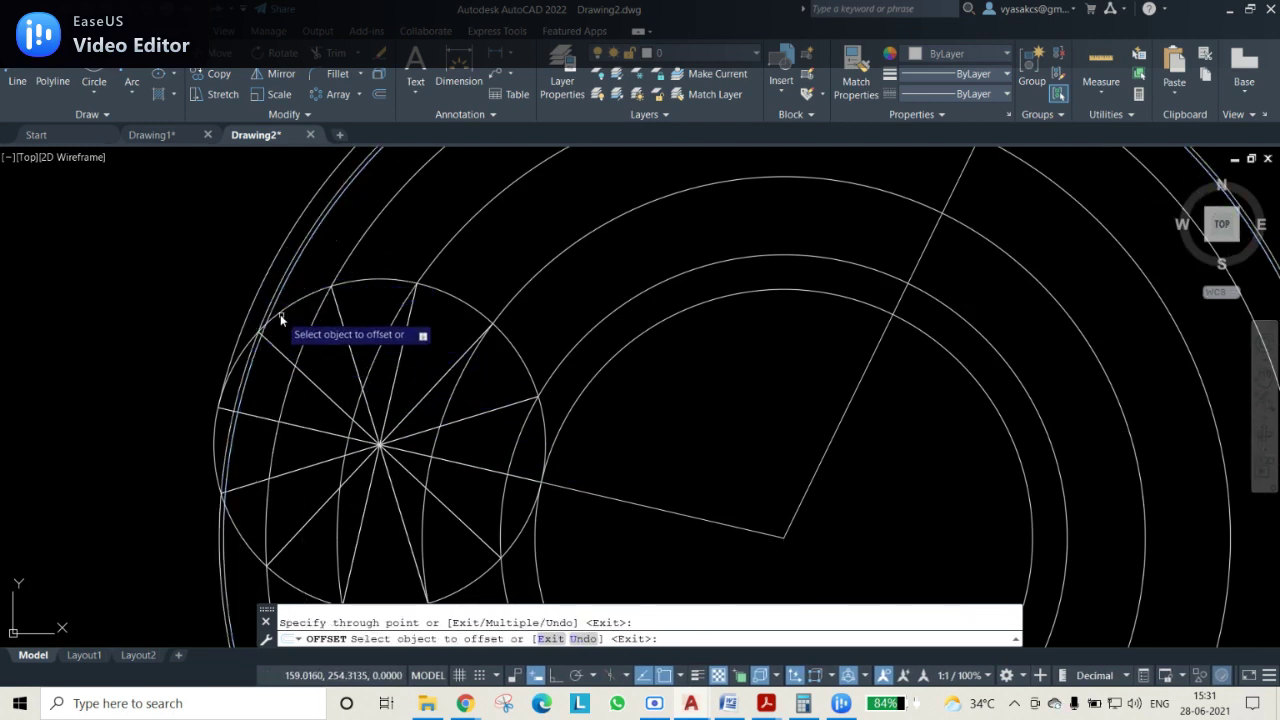
pyautogui.click(277, 320)
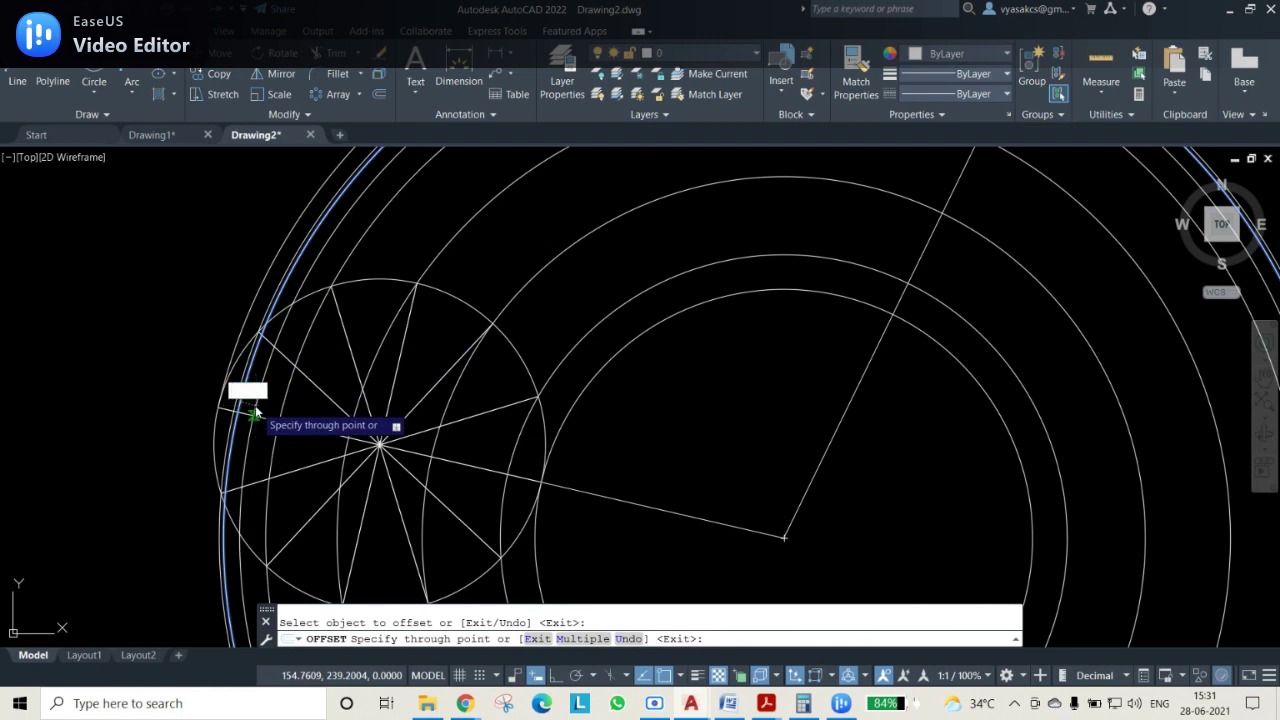
pyautogui.click(255, 405)
pyautogui.press('Return')
pyautogui.click(272, 303)
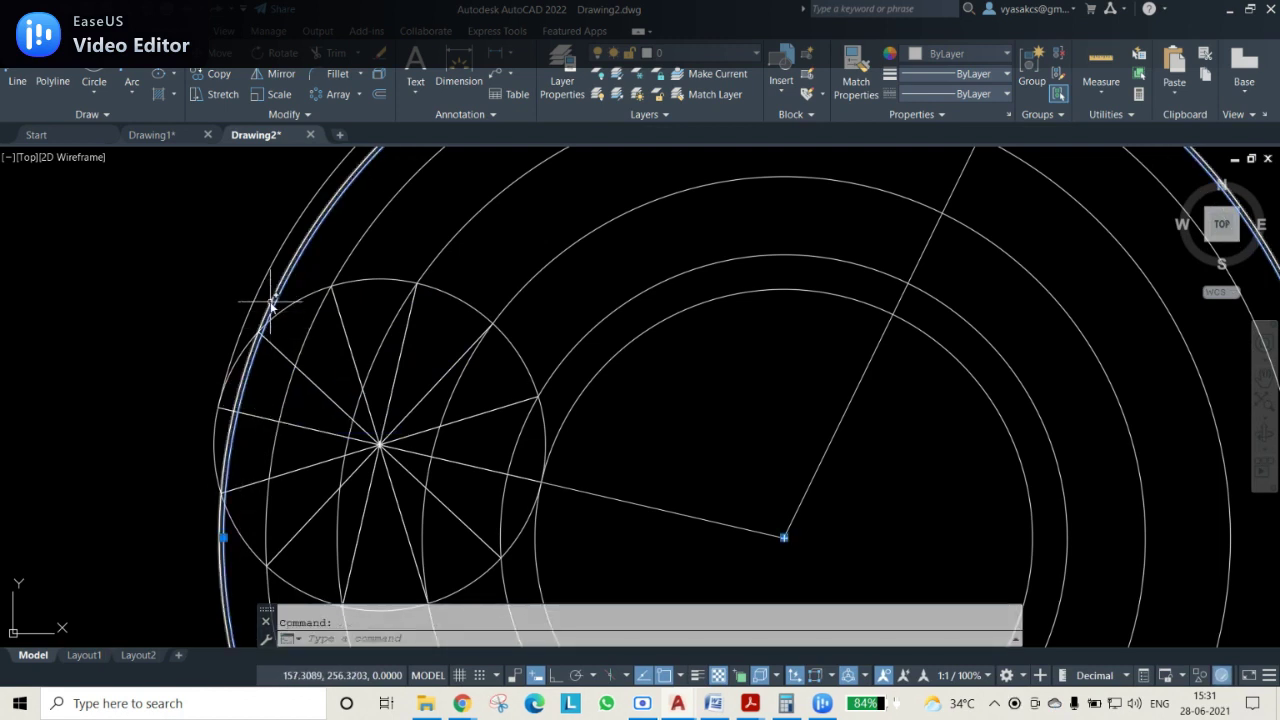
pyautogui.press('Delete')
# Trim away the parts of all concentric circles that lie outside the sector between the two radius lines
pyautogui.scroll(-5, 523, 420)
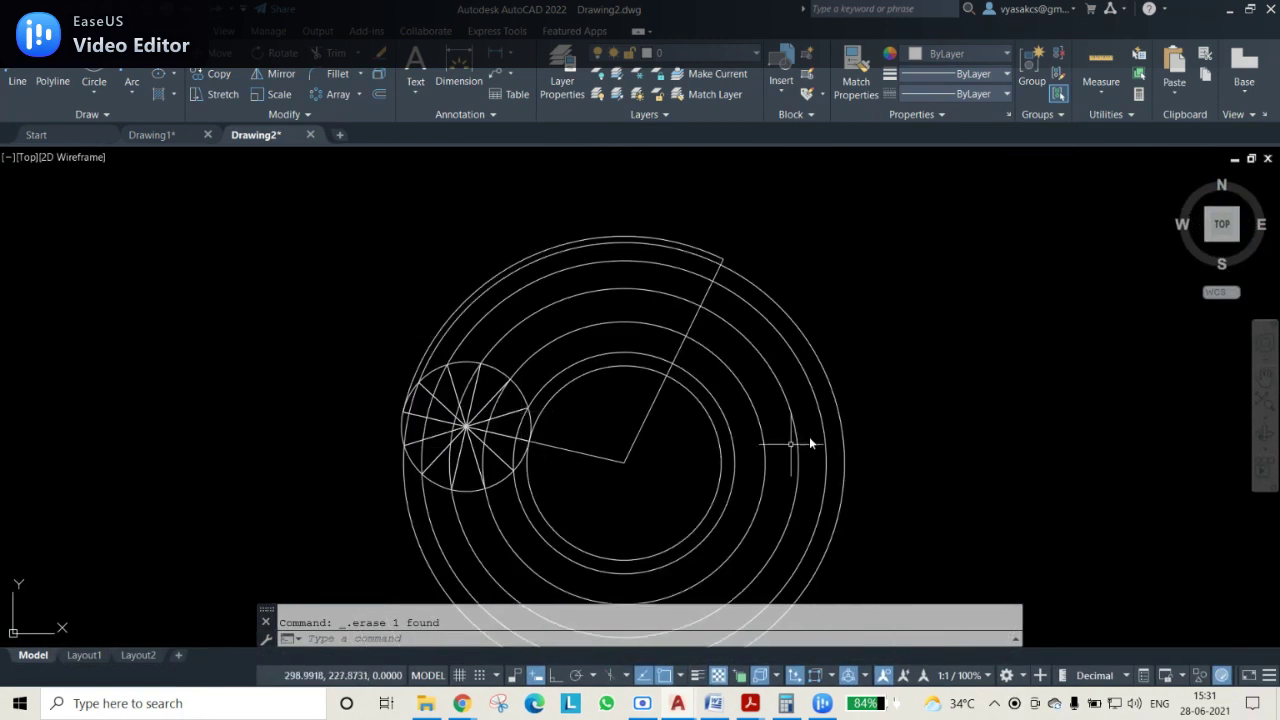
pyautogui.write('tr')
pyautogui.press('Return')
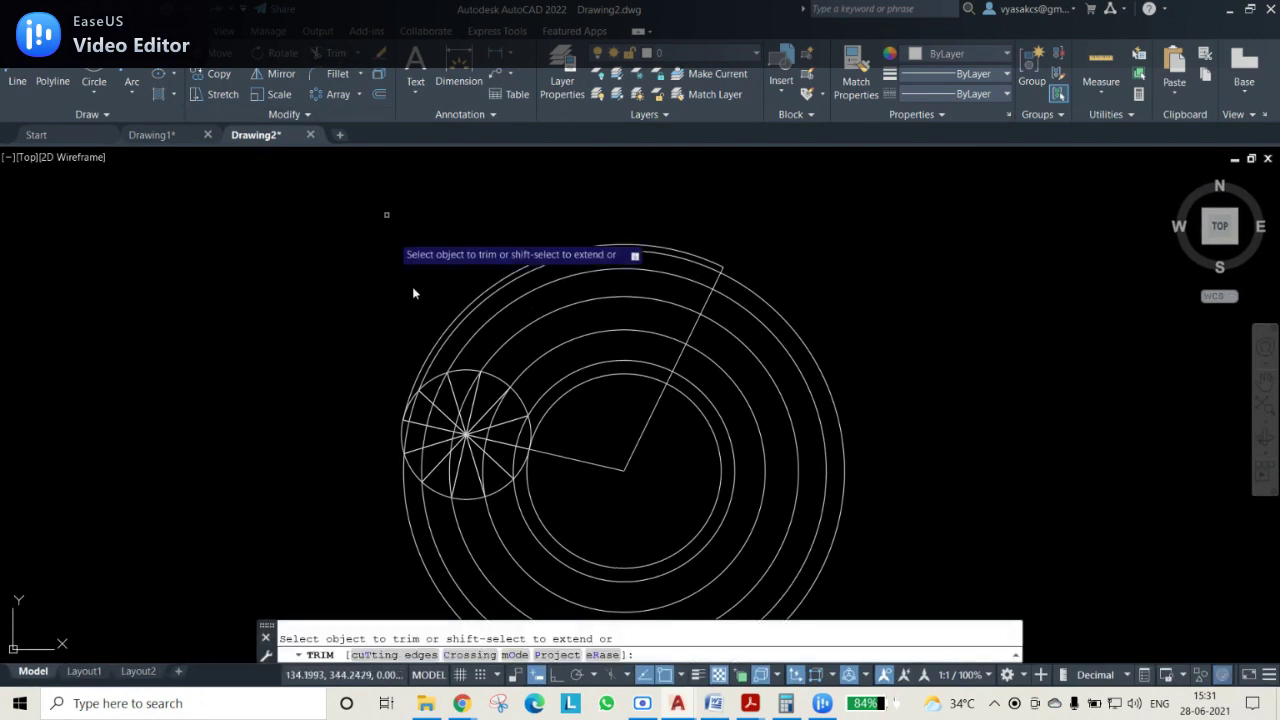
pyautogui.click(565, 516)
pyautogui.click(253, 590)
pyautogui.press('Return')
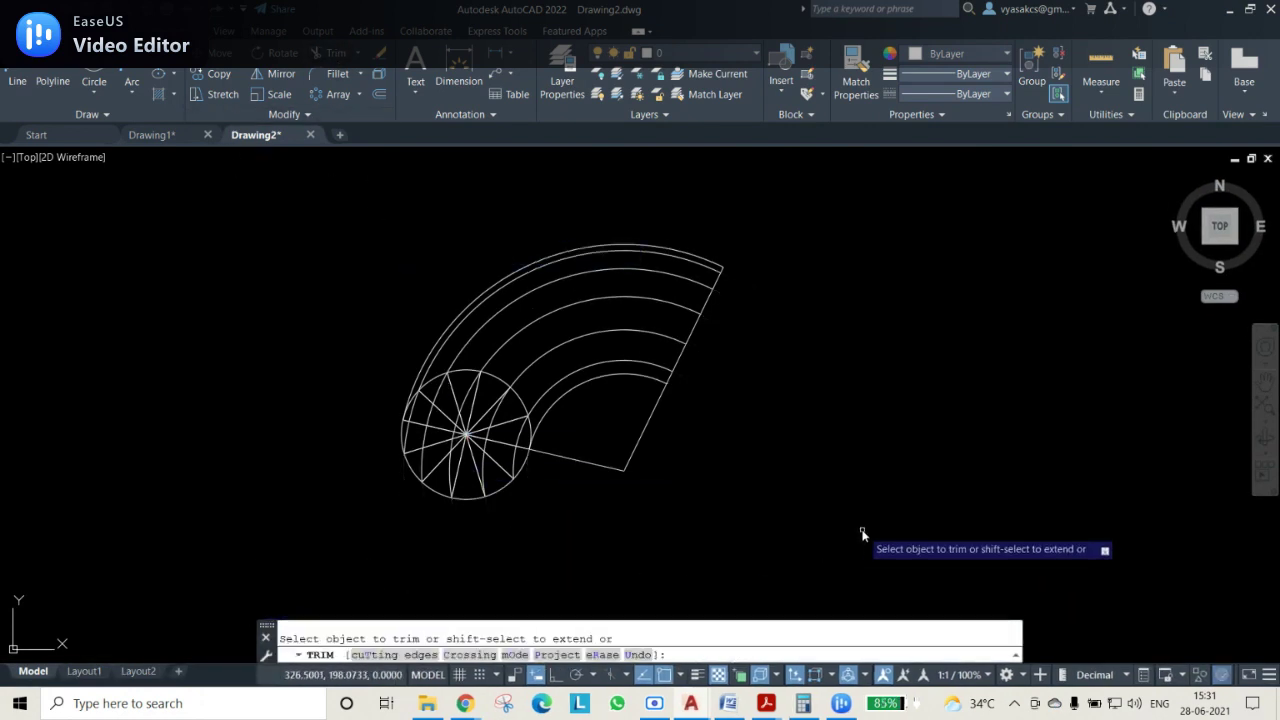
pyautogui.press('Escape')
# Polar-array the small circle about the sector's apex with a 103-degree fill angle, reversing the direction so the copies follow the arcs
pyautogui.scroll(3, 689, 300)
pyautogui.moveTo(482, 356)
pyautogui.mouseDown(button='middle')
pyautogui.moveTo(643, 337)
pyautogui.moveTo(654, 350)
pyautogui.mouseUp(button='middle')
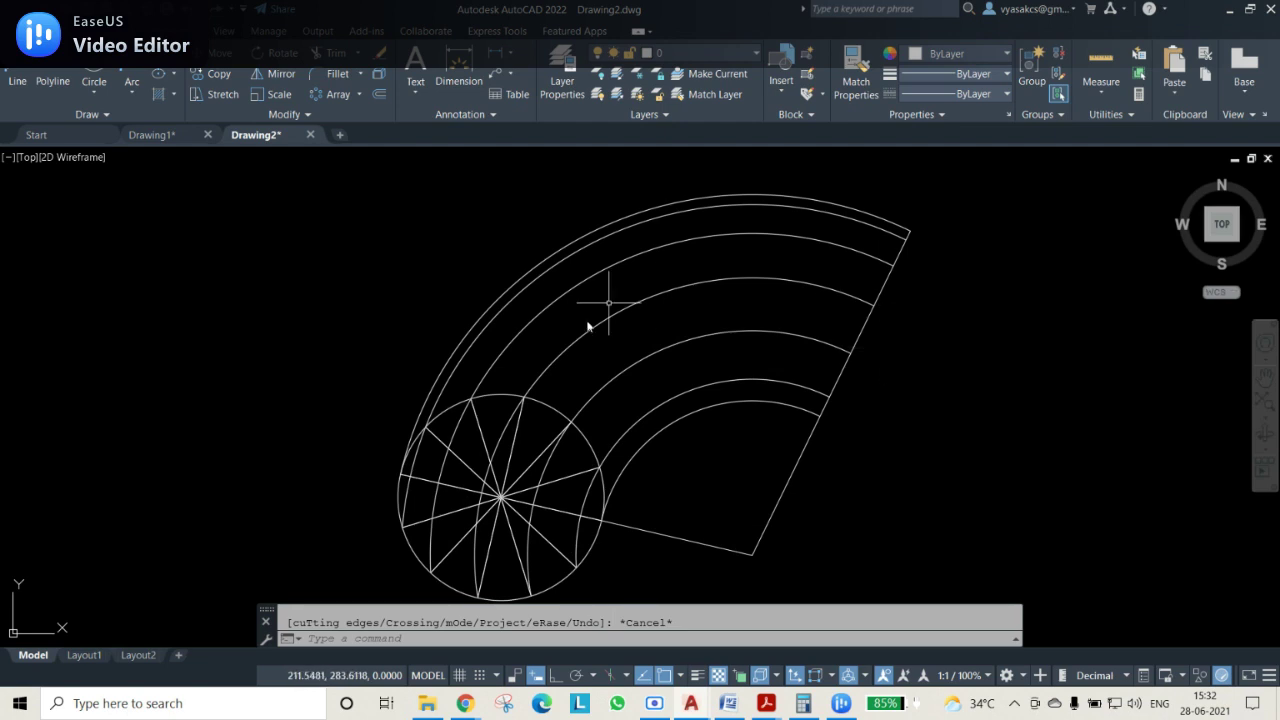
pyautogui.click(553, 410)
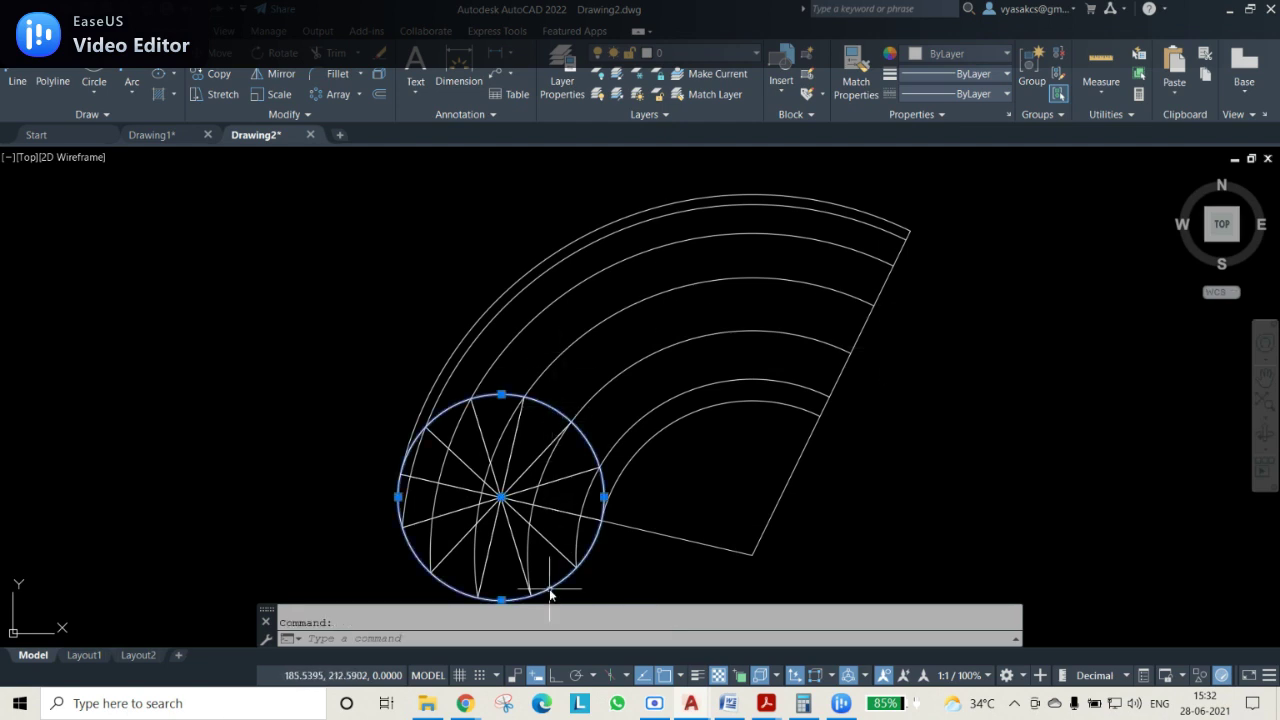
pyautogui.click(338, 94)
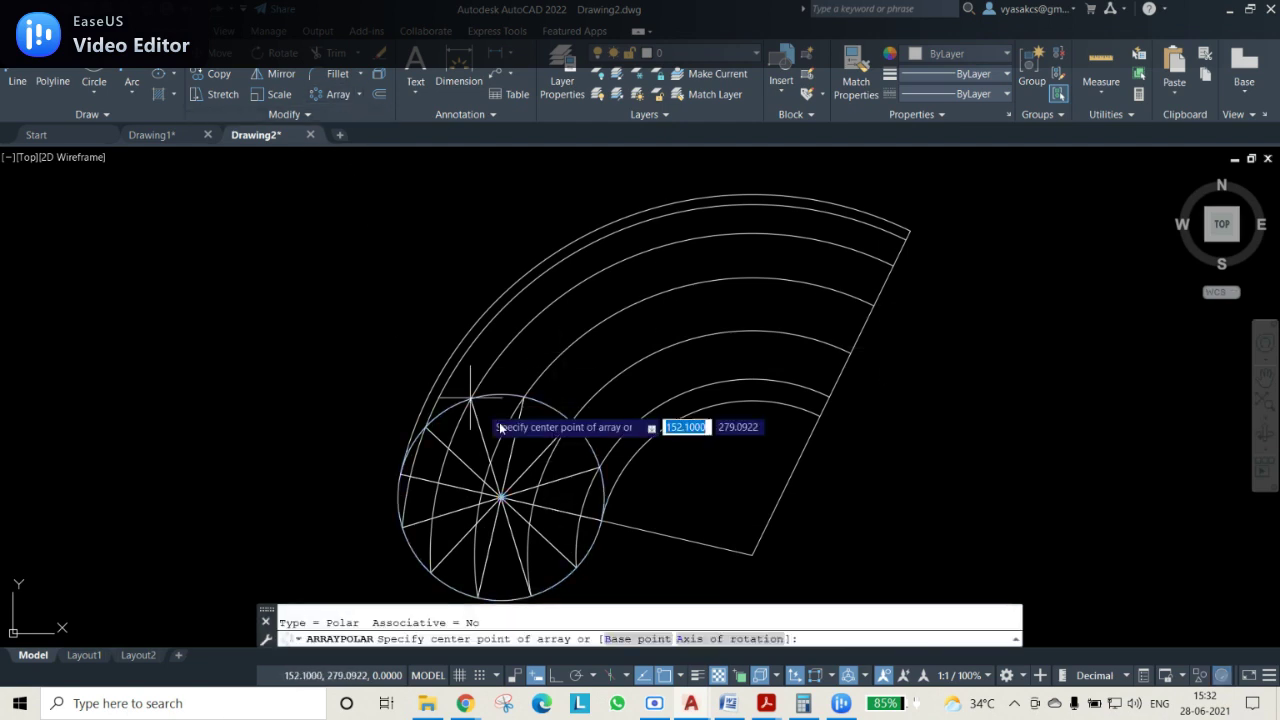
pyautogui.click(753, 555)
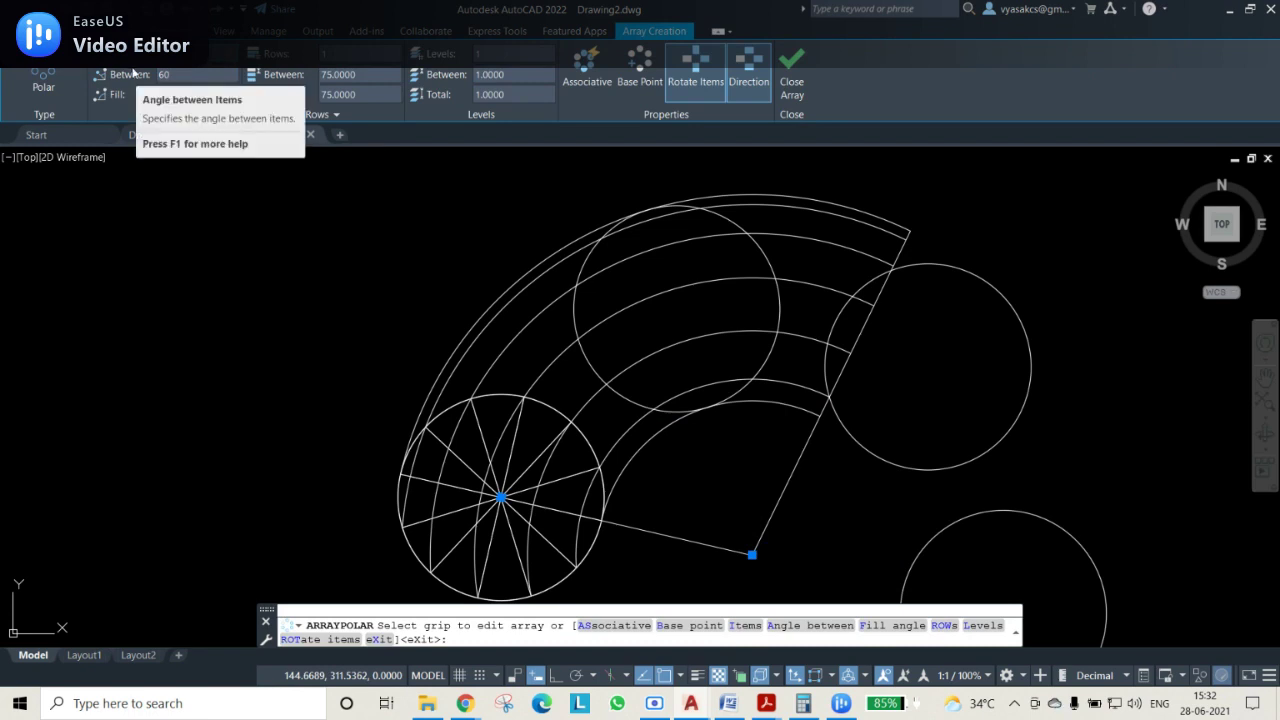
pyautogui.doubleClick(155, 74)
pyautogui.write('28')
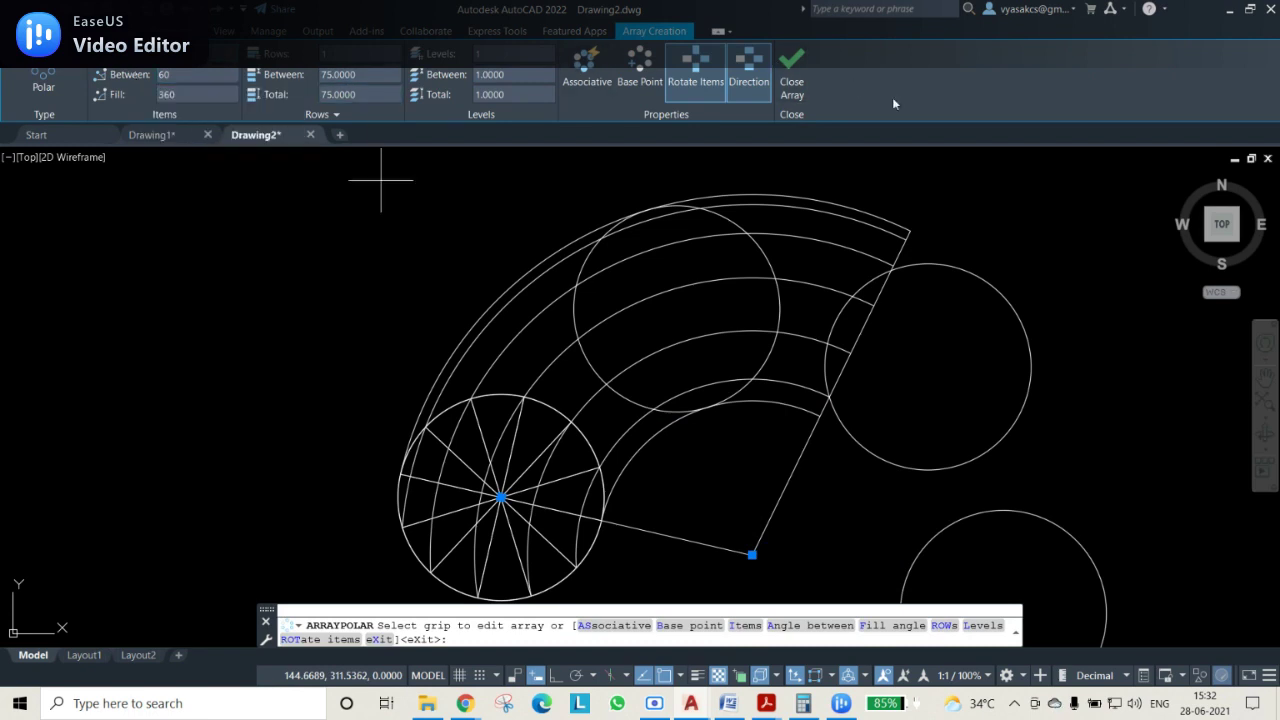
pyautogui.press('Return')
pyautogui.write('103')
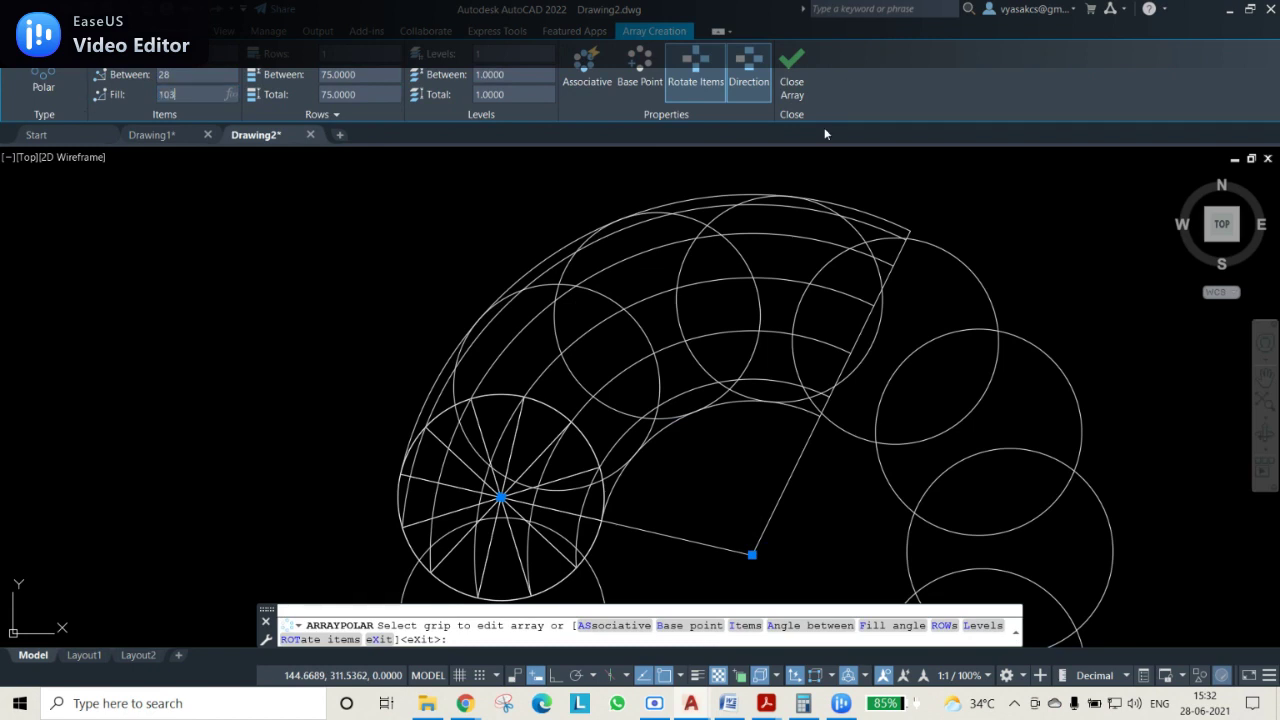
pyautogui.press('Return')
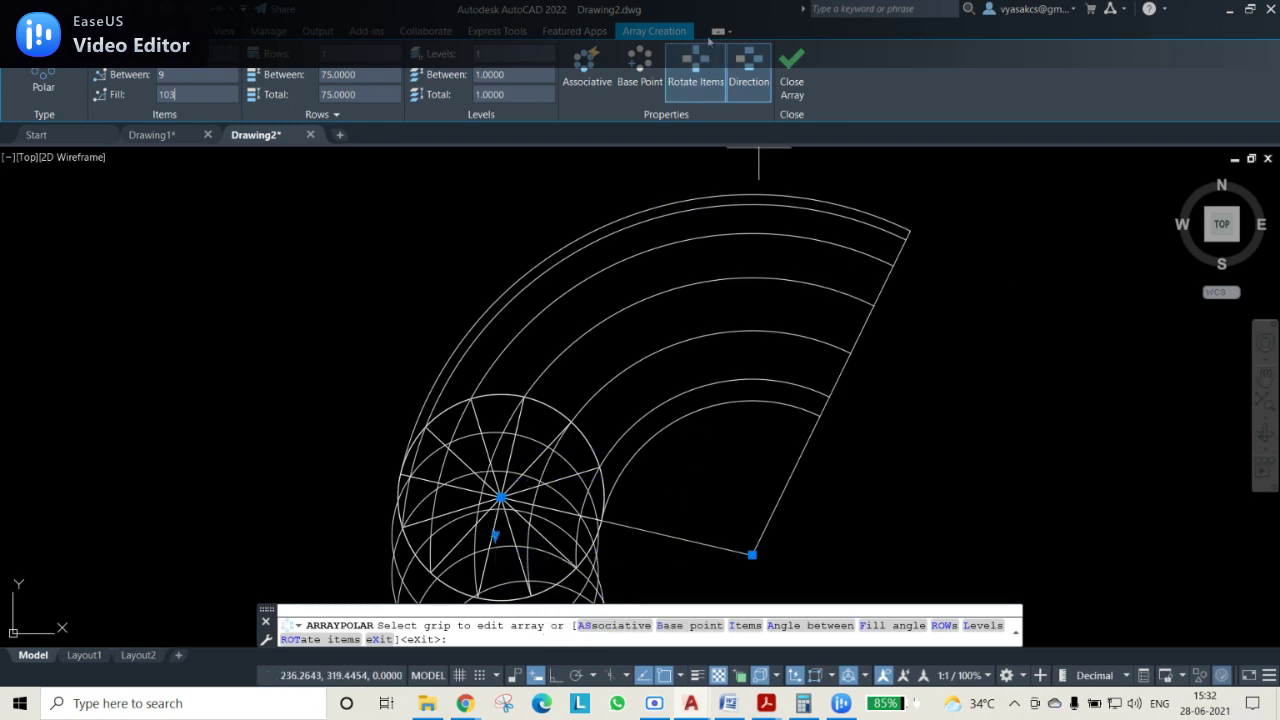
pyautogui.click(763, 77)
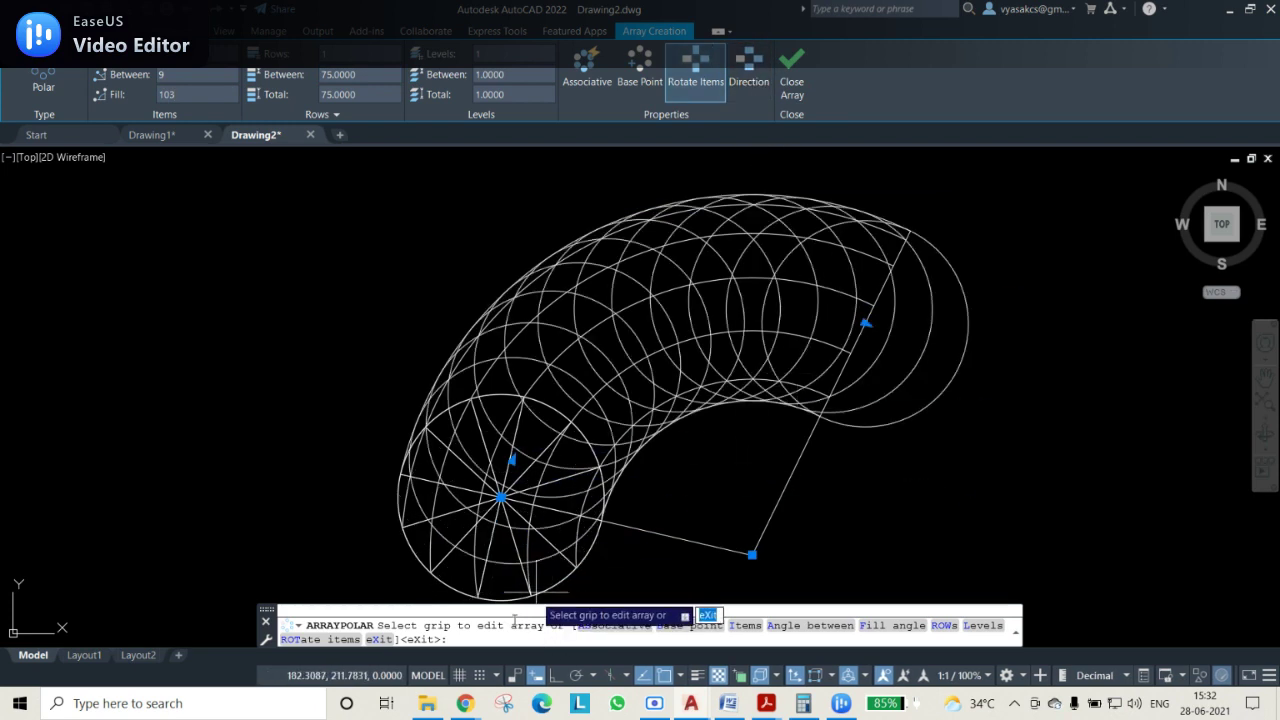
pyautogui.click(791, 80)
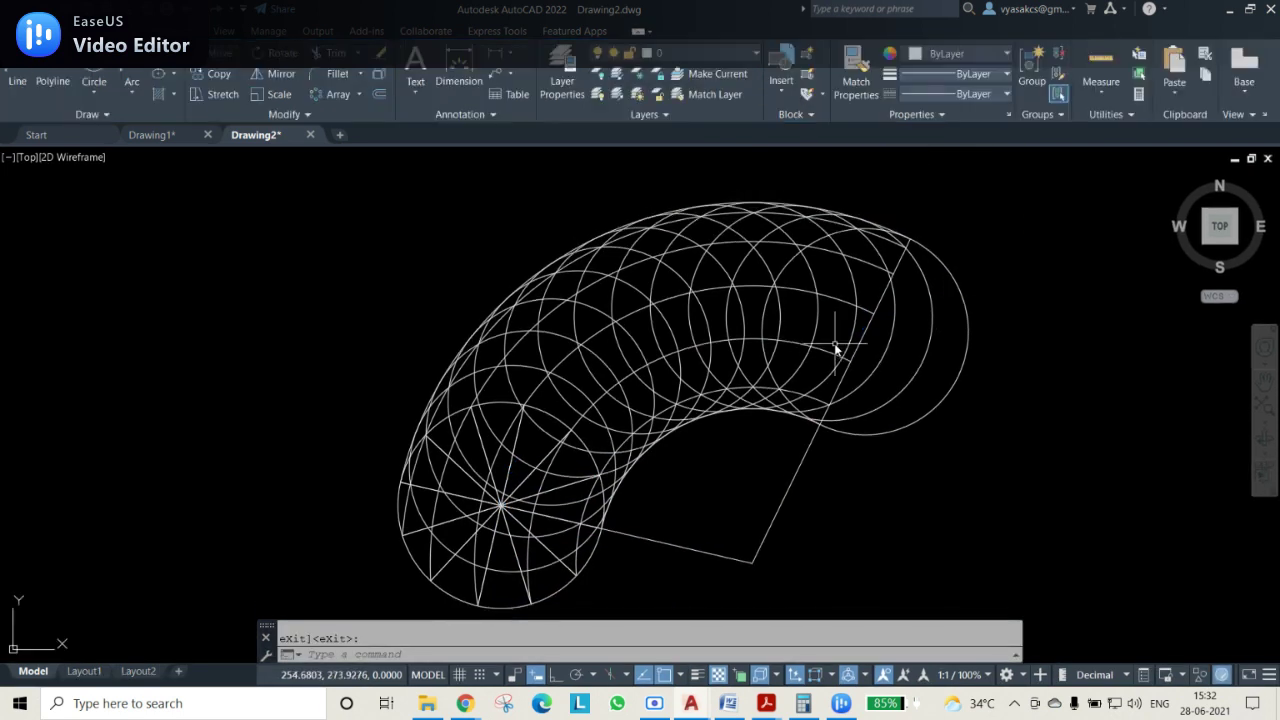
# Erase the last six circles of the polar array one by one, starting from the sector's far radius line
pyautogui.click(921, 425)
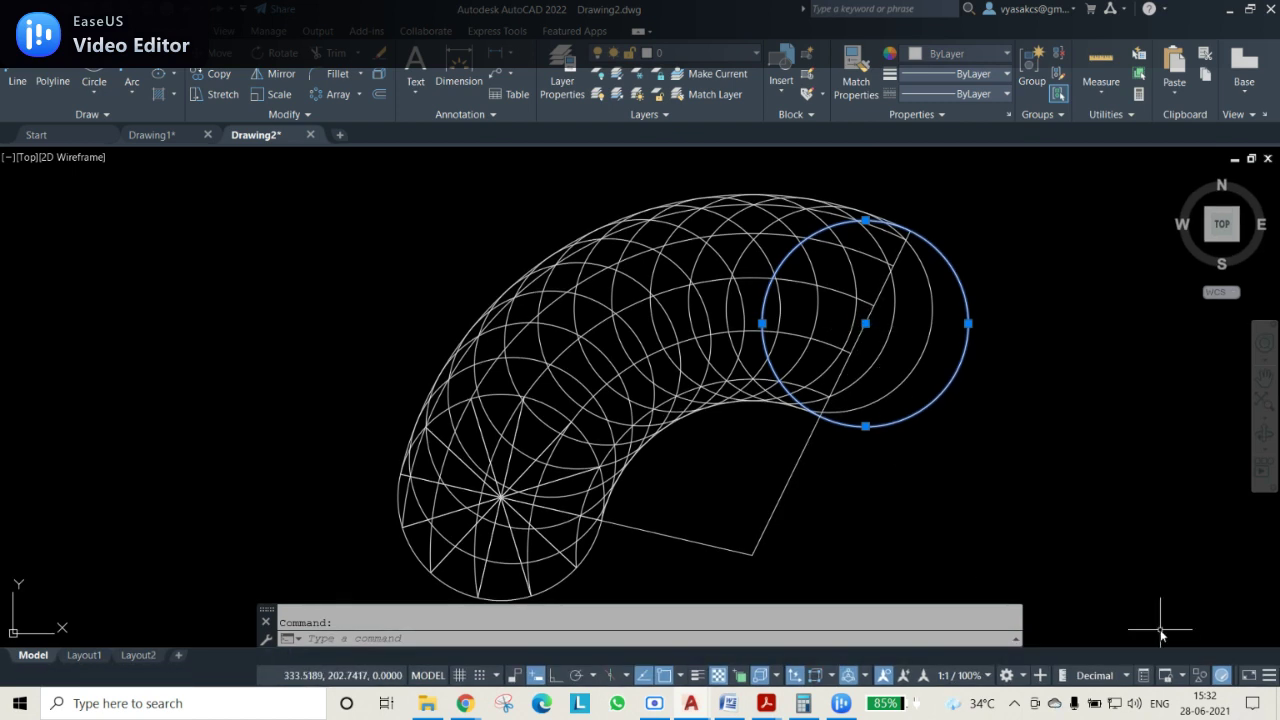
pyautogui.press('Escape')
pyautogui.click(946, 399)
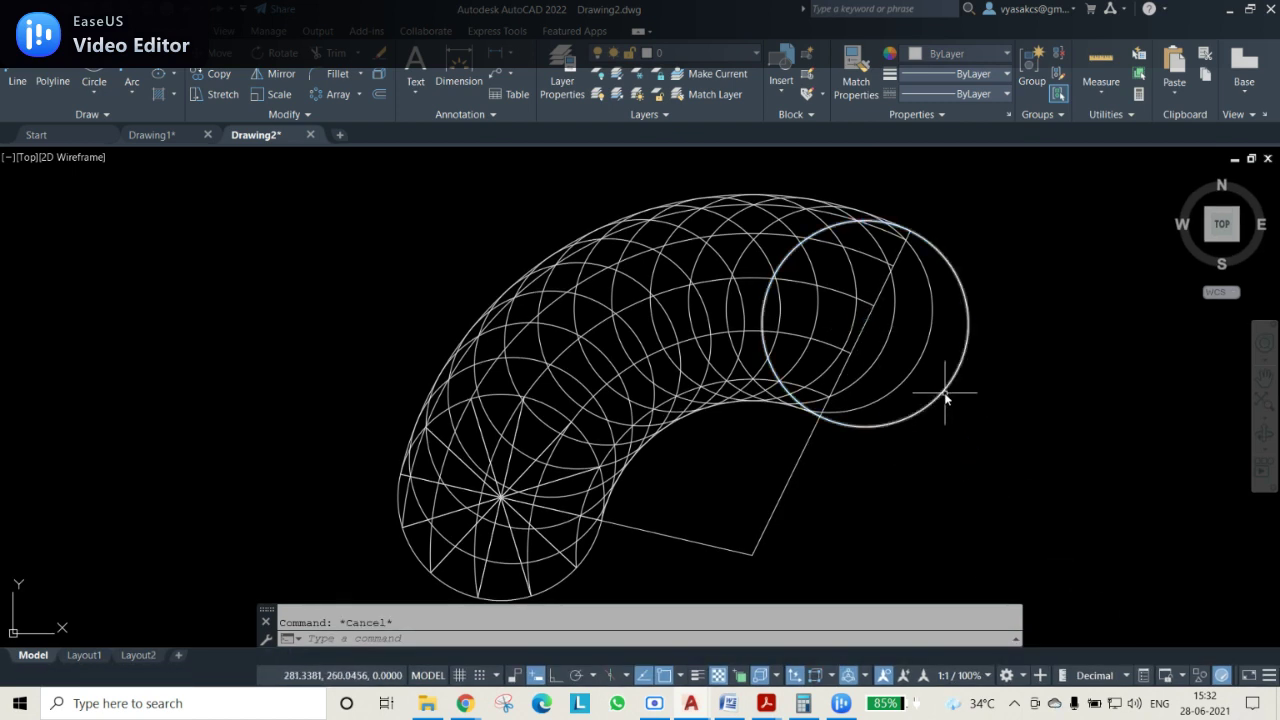
pyautogui.press('Delete')
pyautogui.click(930, 338)
pyautogui.press('Delete')
pyautogui.click(898, 333)
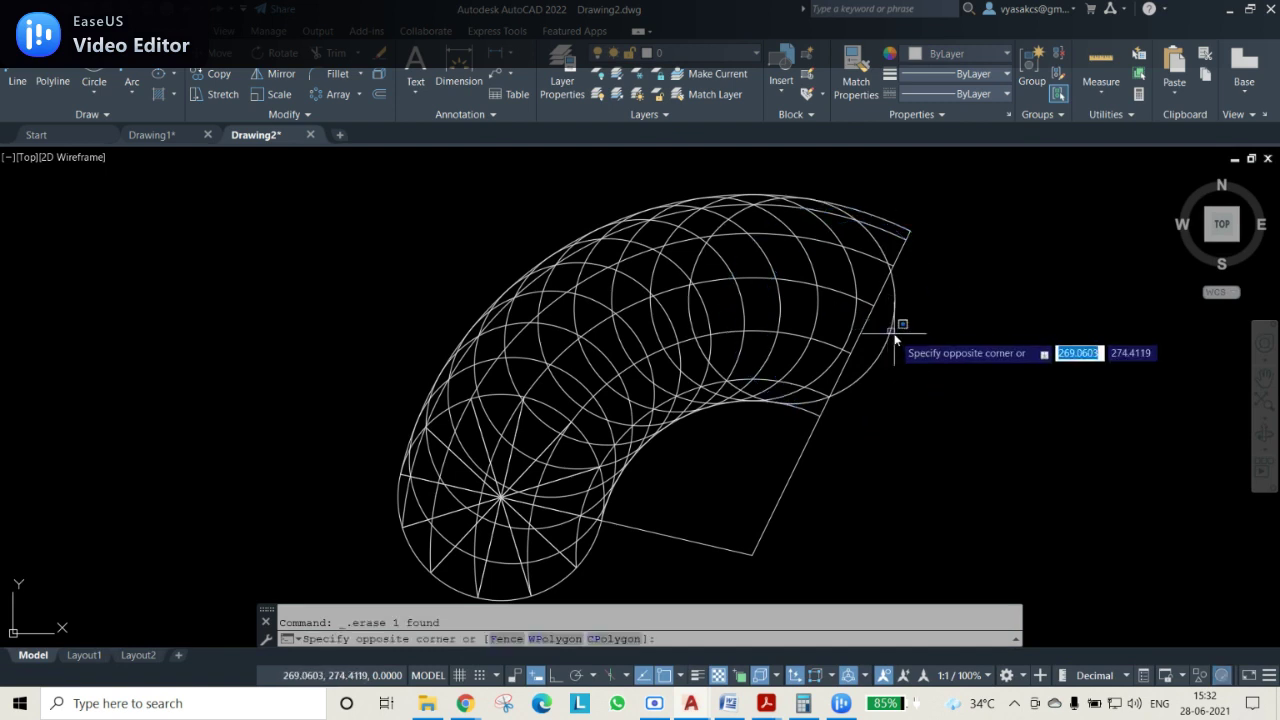
pyautogui.click(866, 333)
pyautogui.press('Delete')
pyautogui.click(855, 323)
pyautogui.press('Delete')
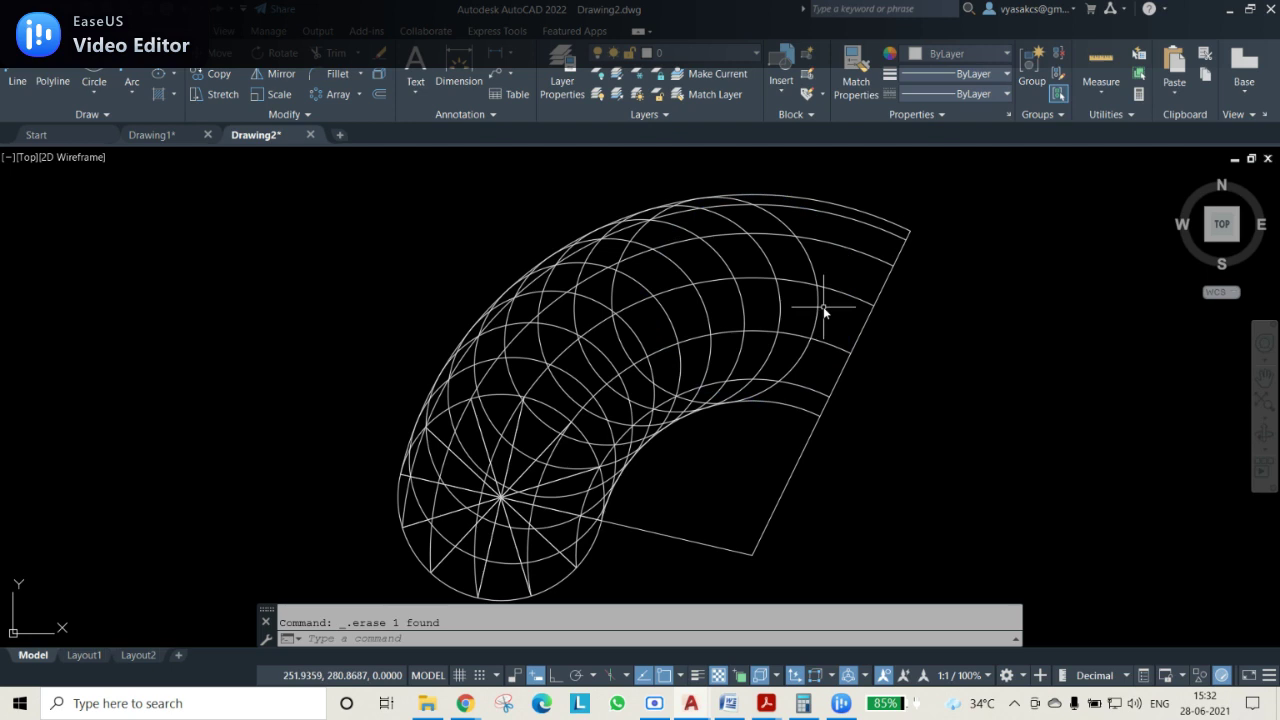
pyautogui.click(815, 312)
pyautogui.click(806, 315)
pyautogui.press('Delete')
pyautogui.click(782, 315)
pyautogui.press('Delete')
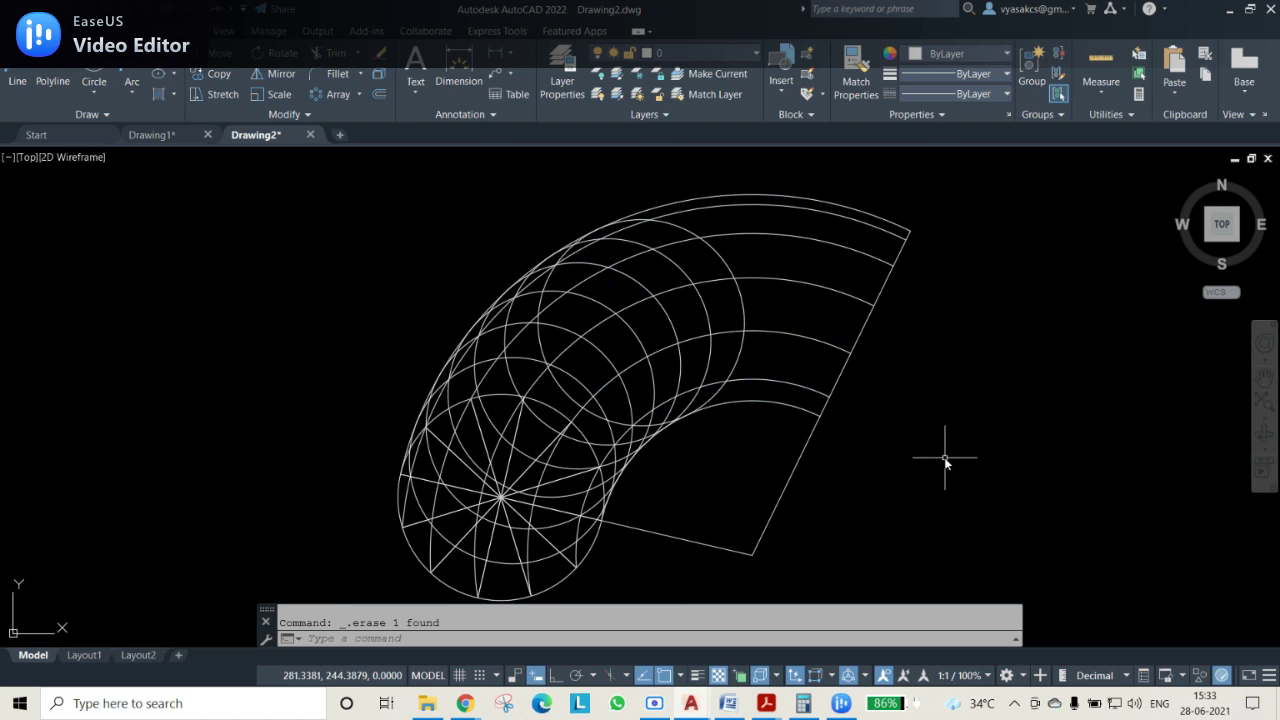
pyautogui.moveTo(690, 482); pyautogui.dragTo(539, 410, button='middle')
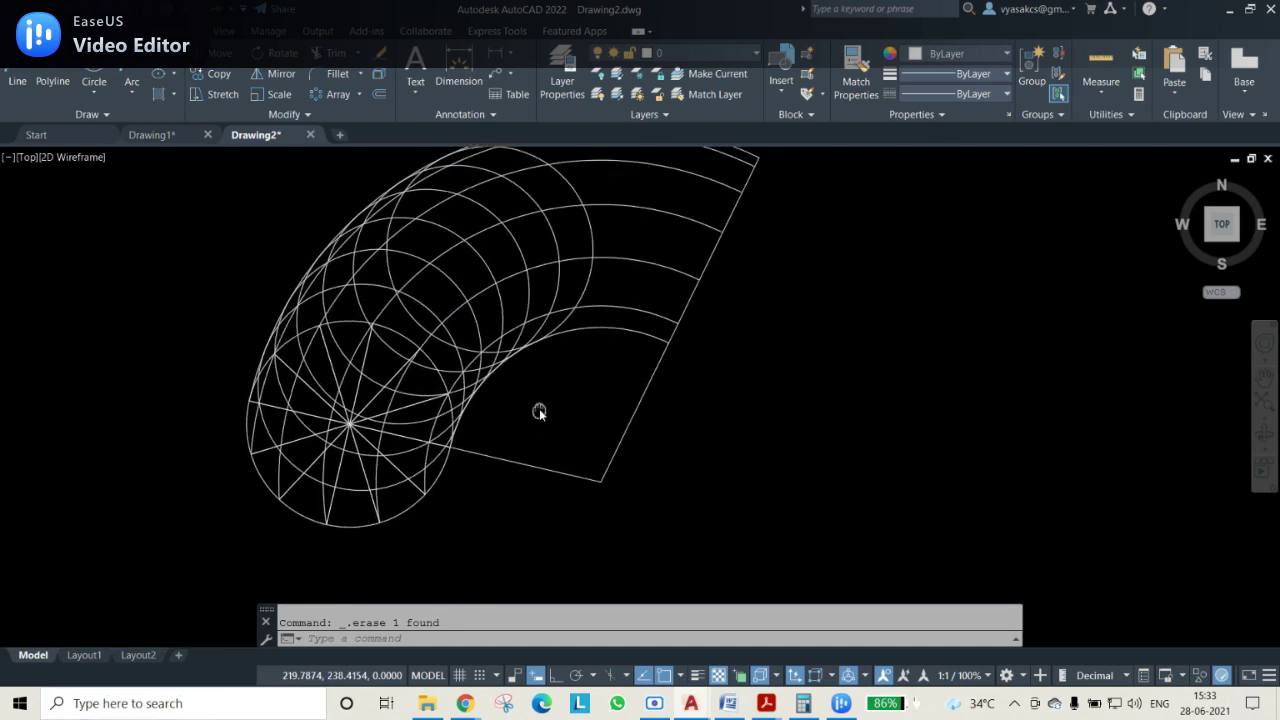
pyautogui.click(433, 492)
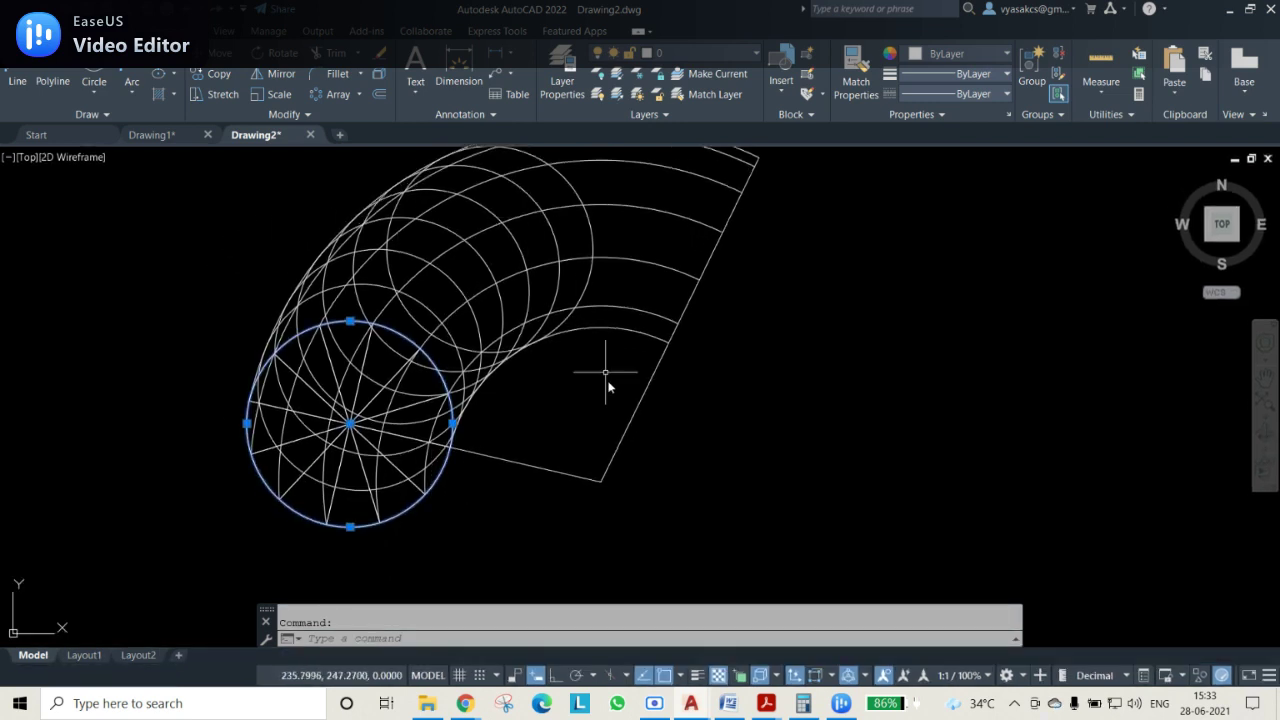
pyautogui.moveTo(606, 381); pyautogui.dragTo(624, 444, button='middle')
pyautogui.click(523, 193)
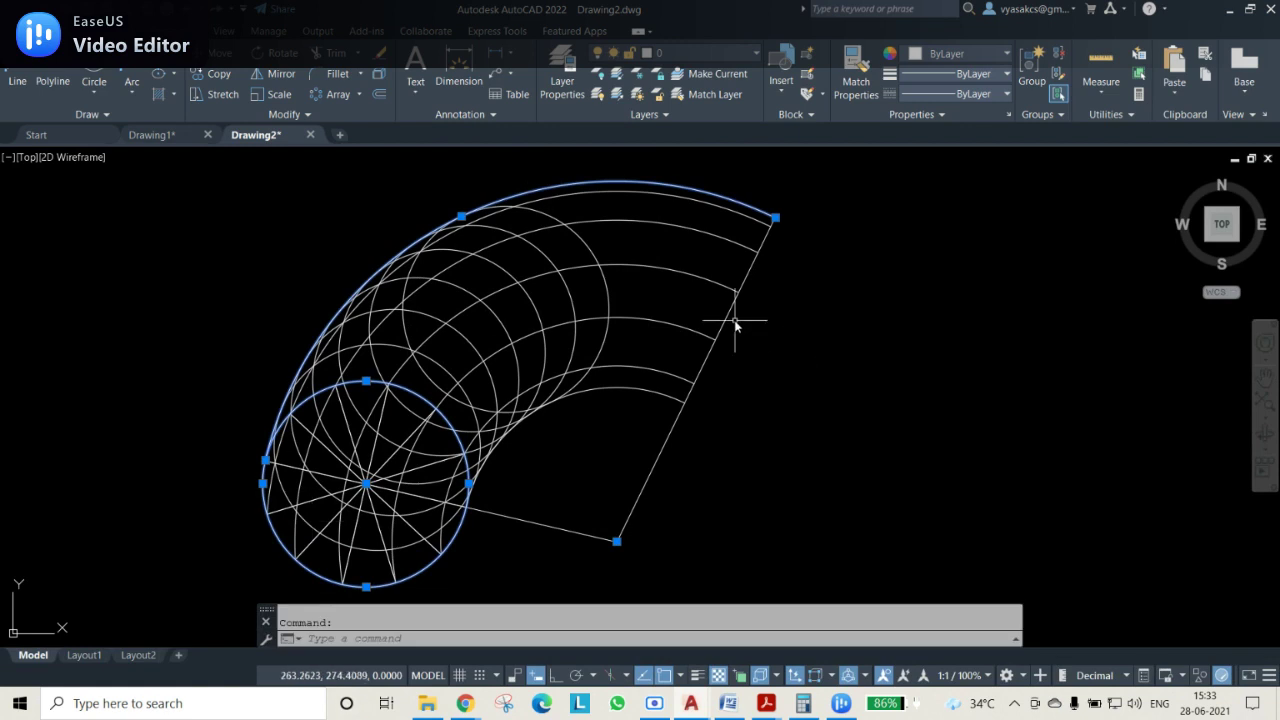
pyautogui.press('Escape')
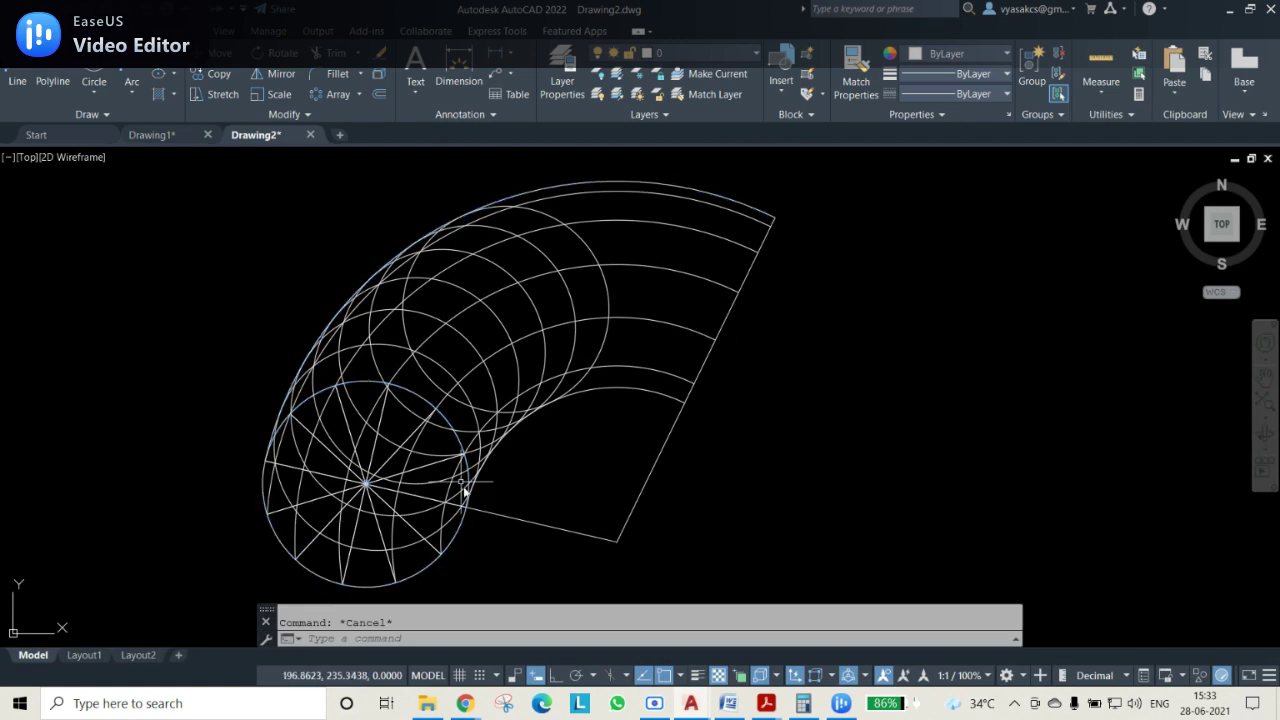
# Colour the first arrayed circle and the second arc from the outside yellow
pyautogui.click(291, 507)
pyautogui.click(270, 490)
pyautogui.click(922, 47)
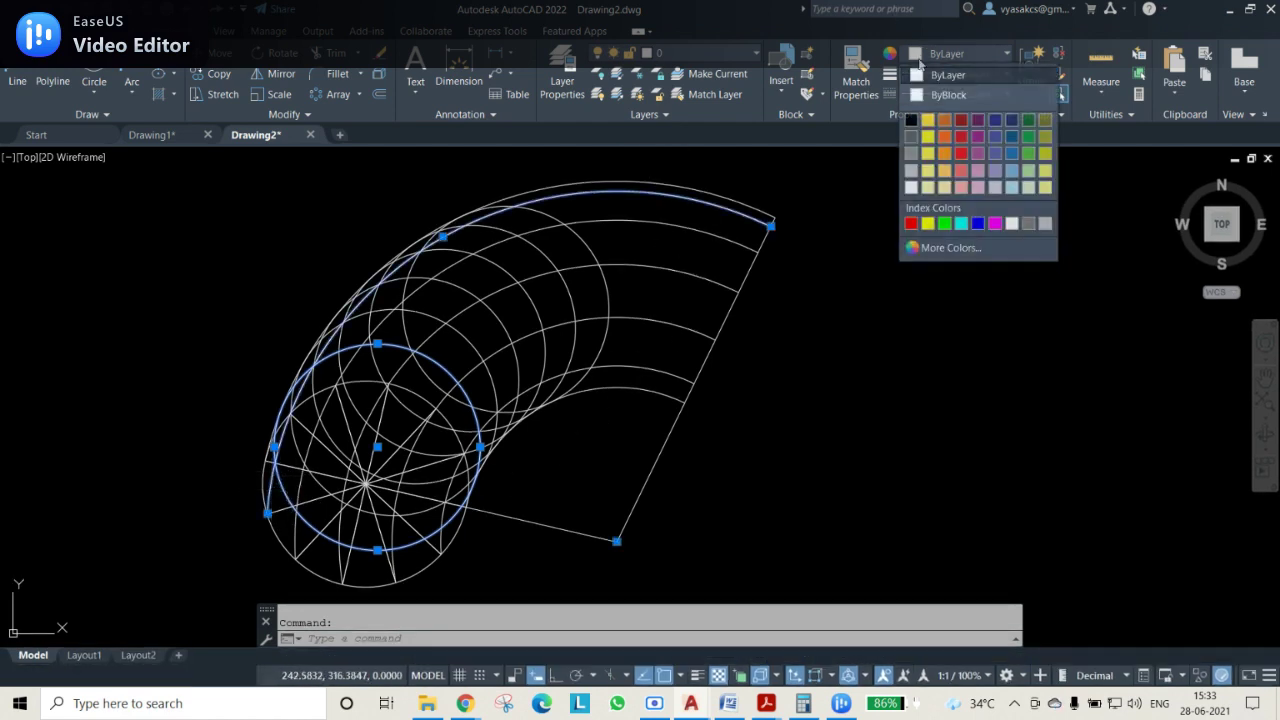
pyautogui.click(928, 124)
pyautogui.press('Escape')
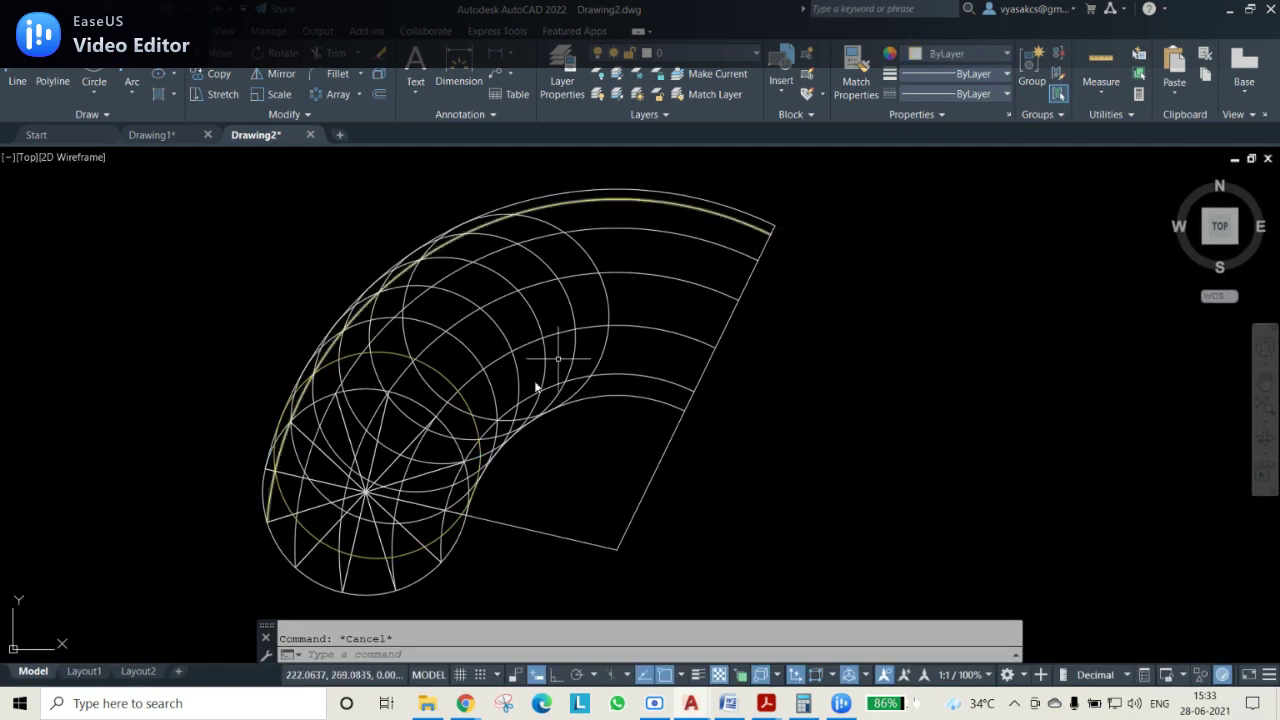
# Colour the second arrayed circle and the third arc from the outside orange (205,105,40)
pyautogui.click(316, 487)
pyautogui.click(303, 460)
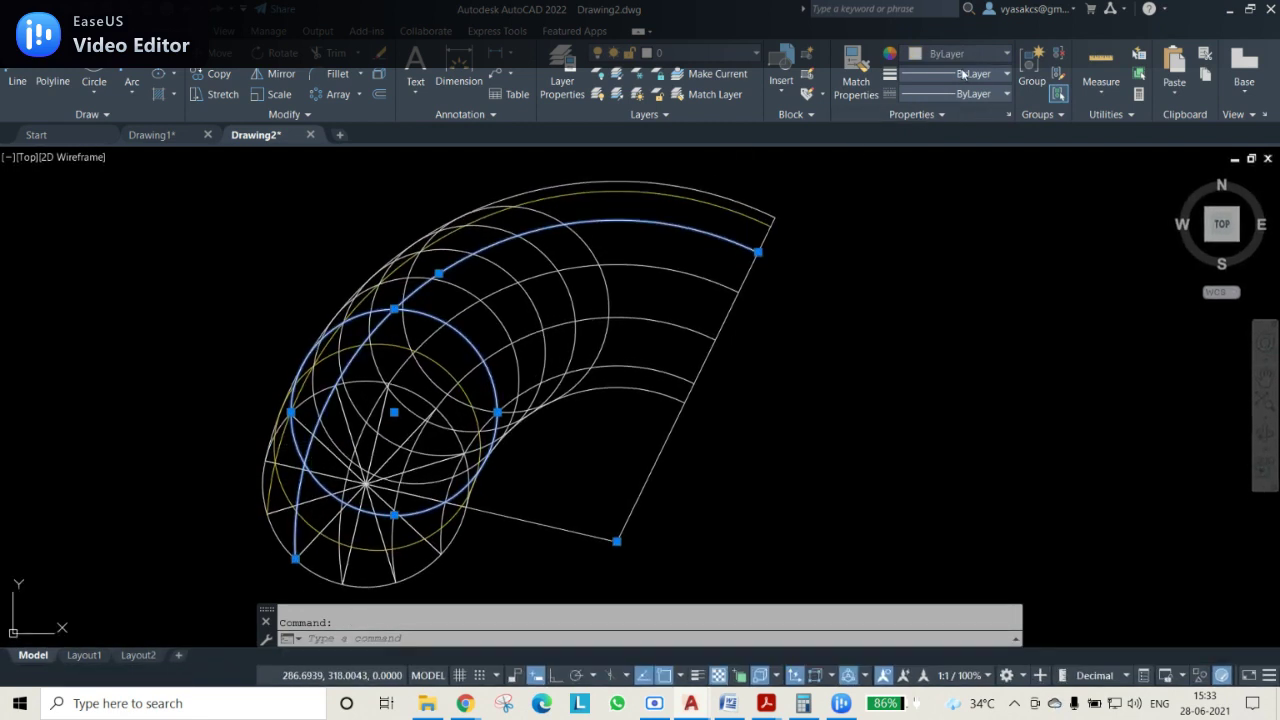
pyautogui.click(956, 62)
pyautogui.click(946, 122)
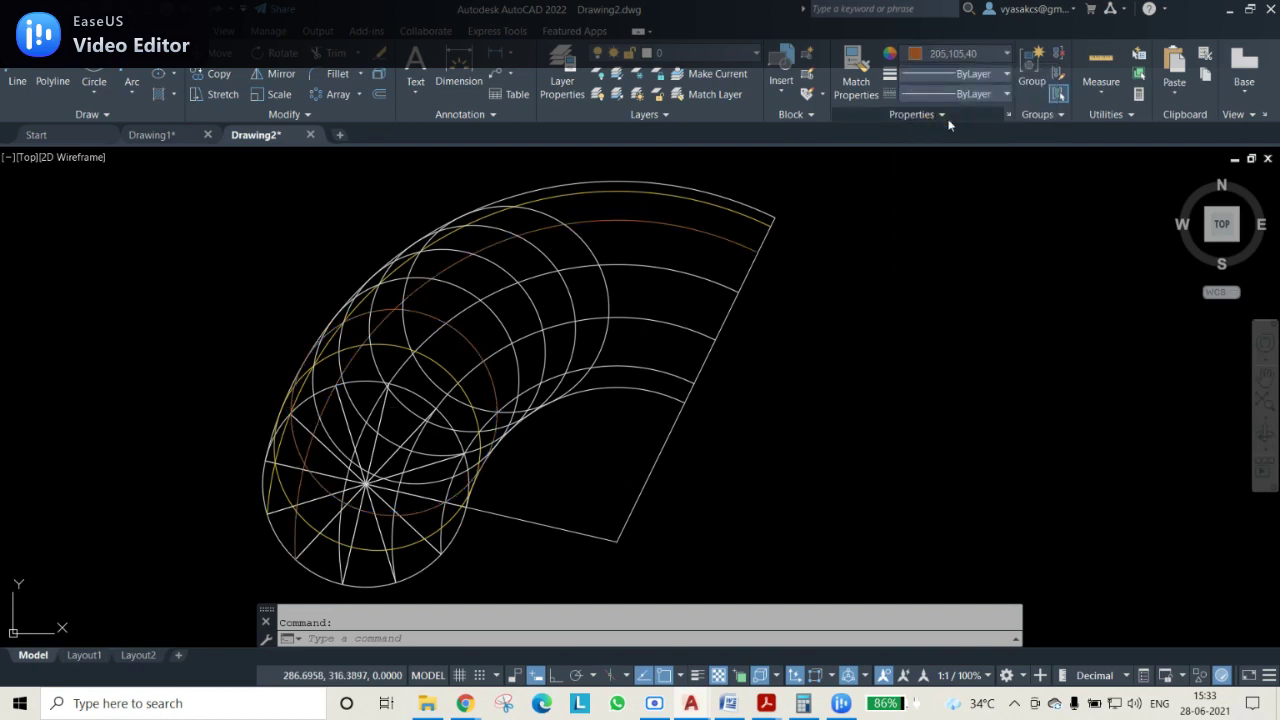
pyautogui.press('Escape')
# Colour the third arrayed circle and the fourth arc from the outside cyan
pyautogui.click(330, 435)
pyautogui.click(360, 428)
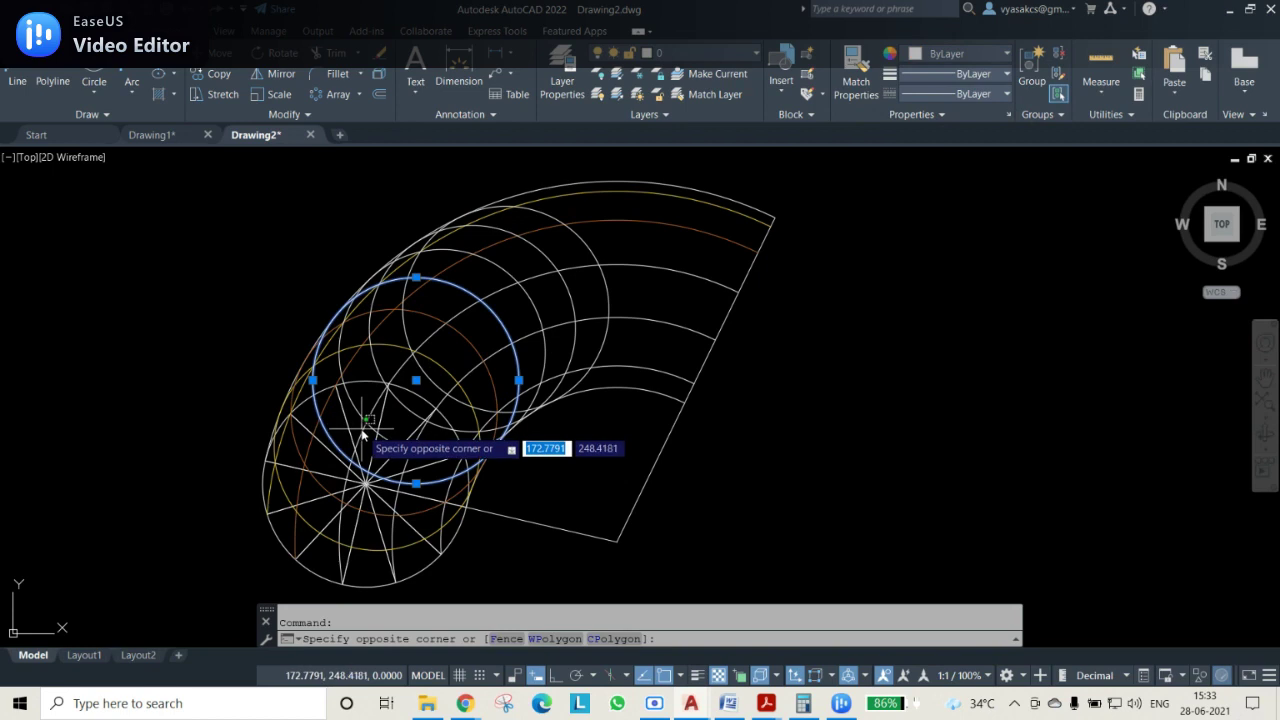
pyautogui.click(368, 433)
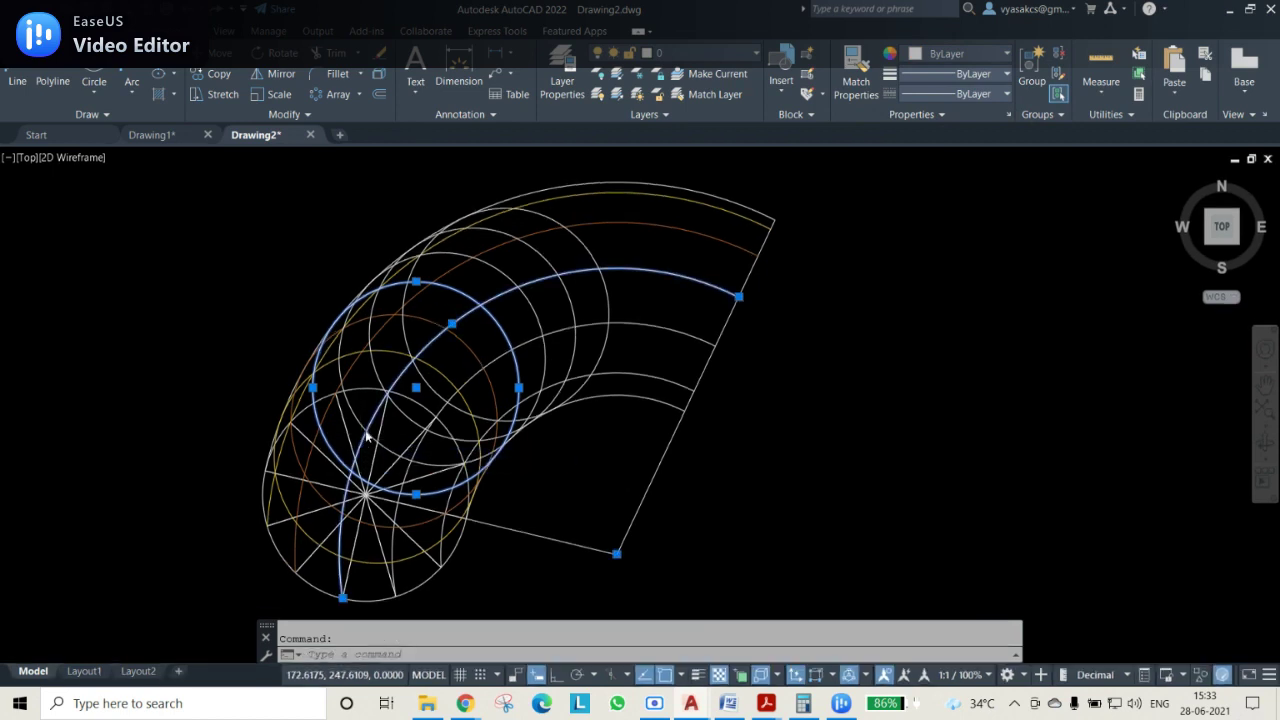
pyautogui.click(980, 52)
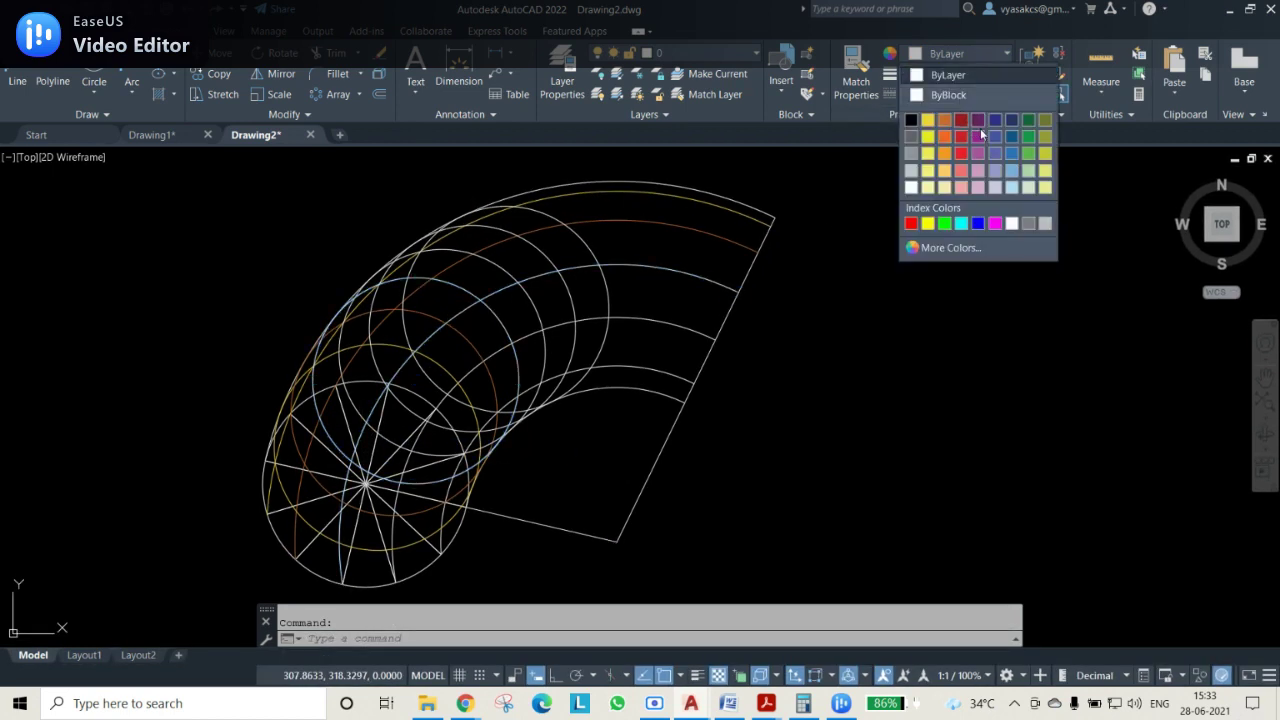
pyautogui.click(960, 223)
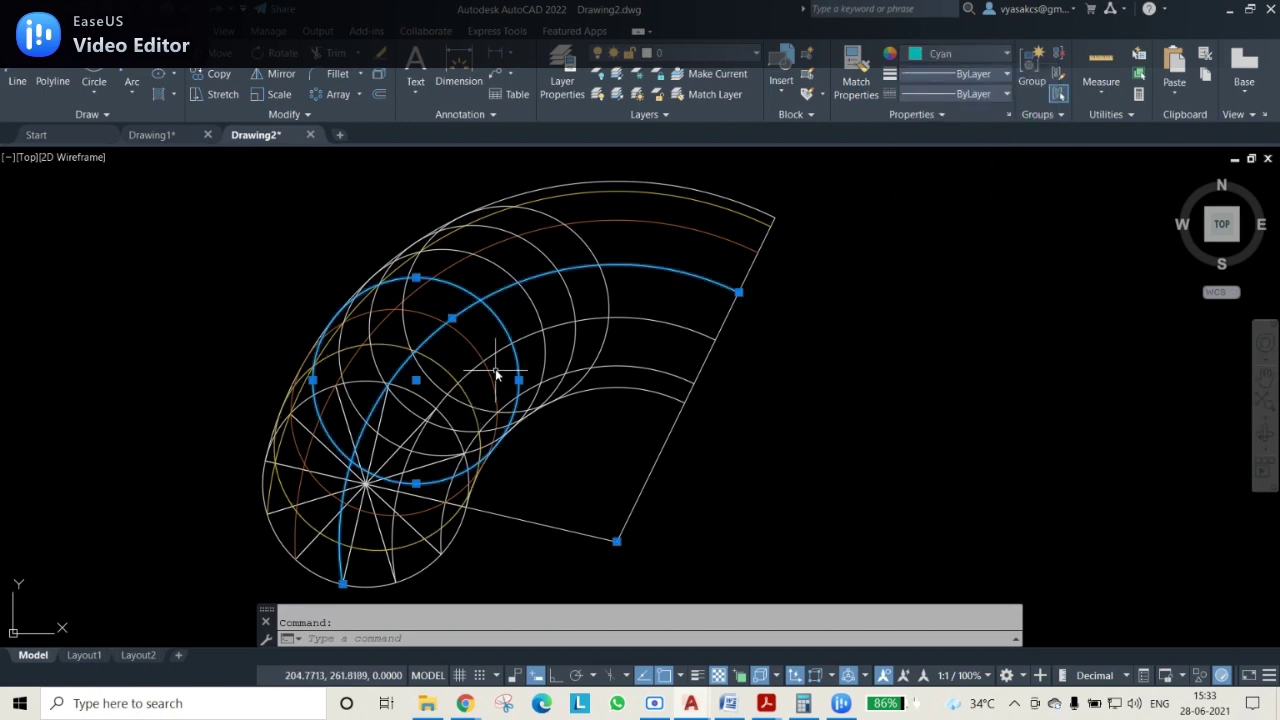
pyautogui.press('Escape')
# Colour the fourth arrayed circle and the fifth arc from the outside magenta
pyautogui.click(341, 362)
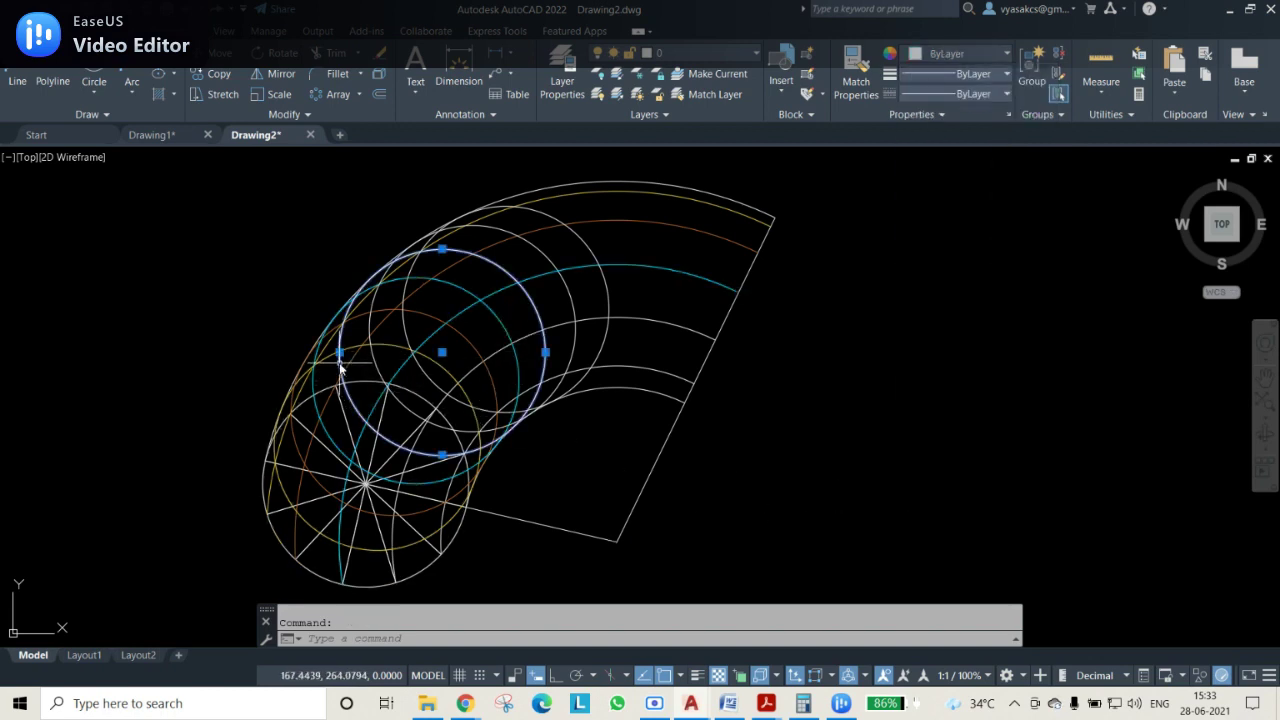
pyautogui.click(423, 432)
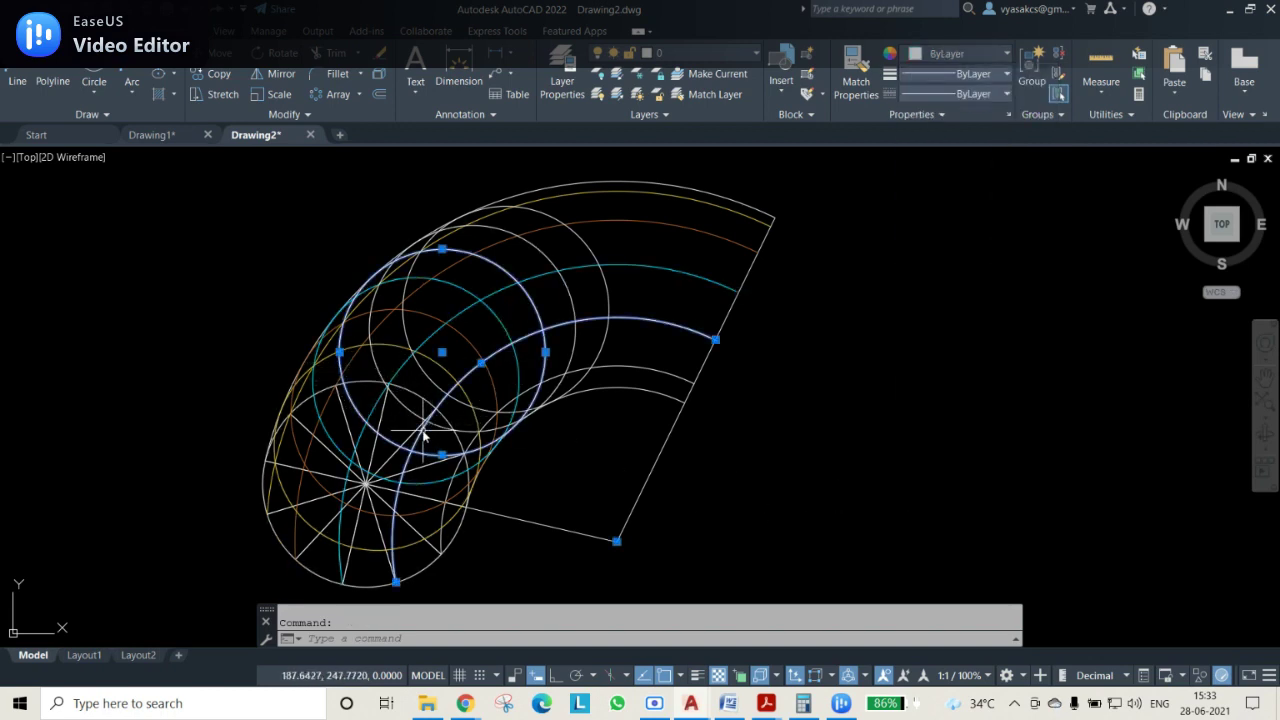
pyautogui.click(942, 59)
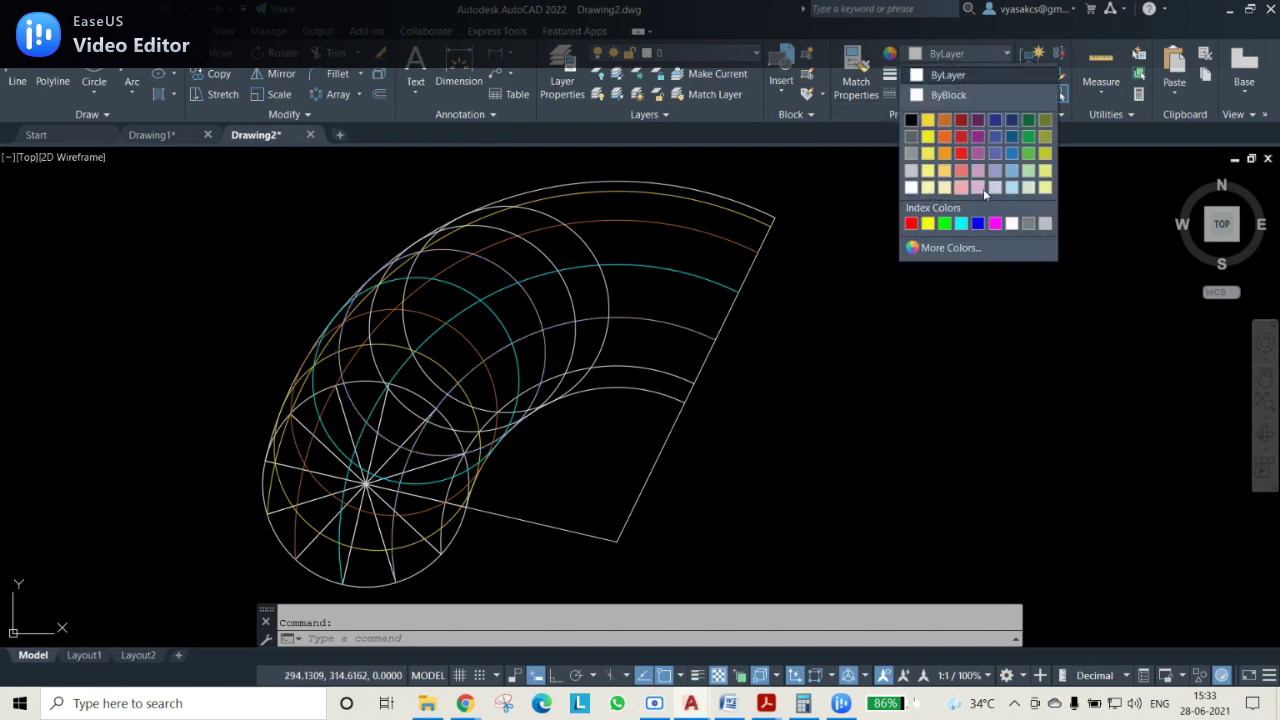
pyautogui.click(996, 223)
pyautogui.press('Escape')
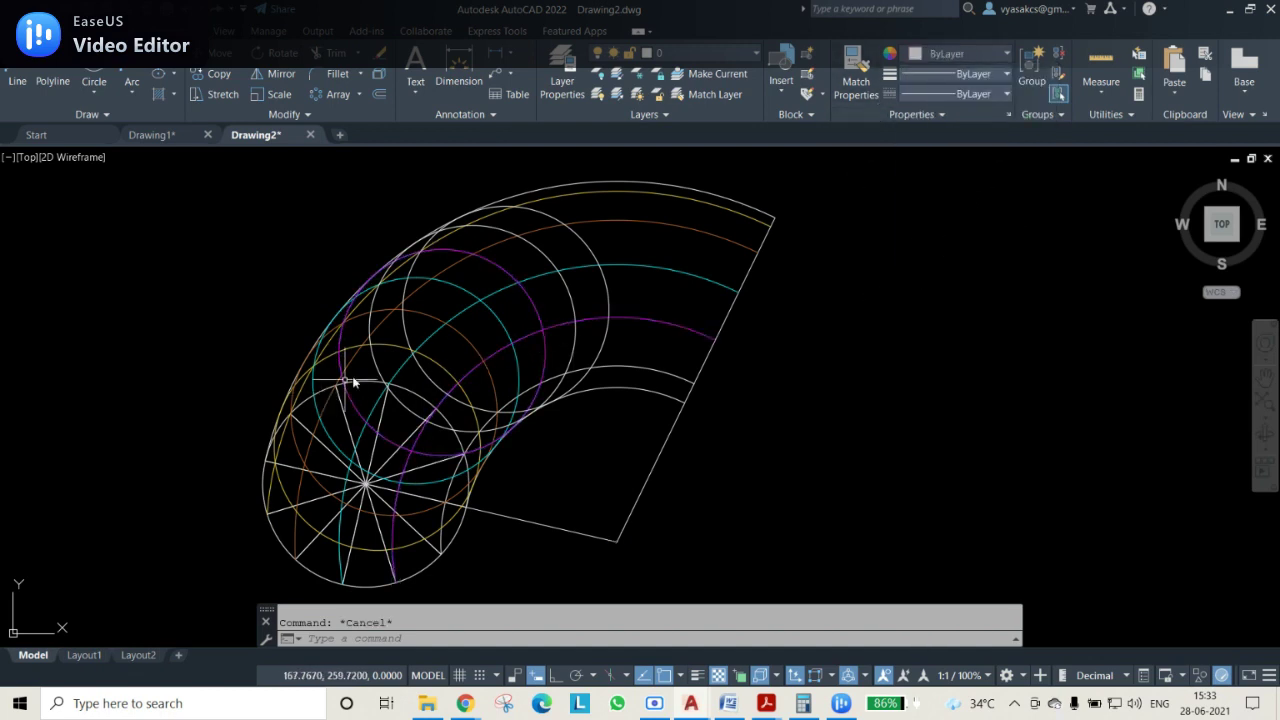
# Colour the fifth arrayed circle and the second-innermost arc green
pyautogui.click(381, 385)
pyautogui.click(491, 423)
pyautogui.click(998, 55)
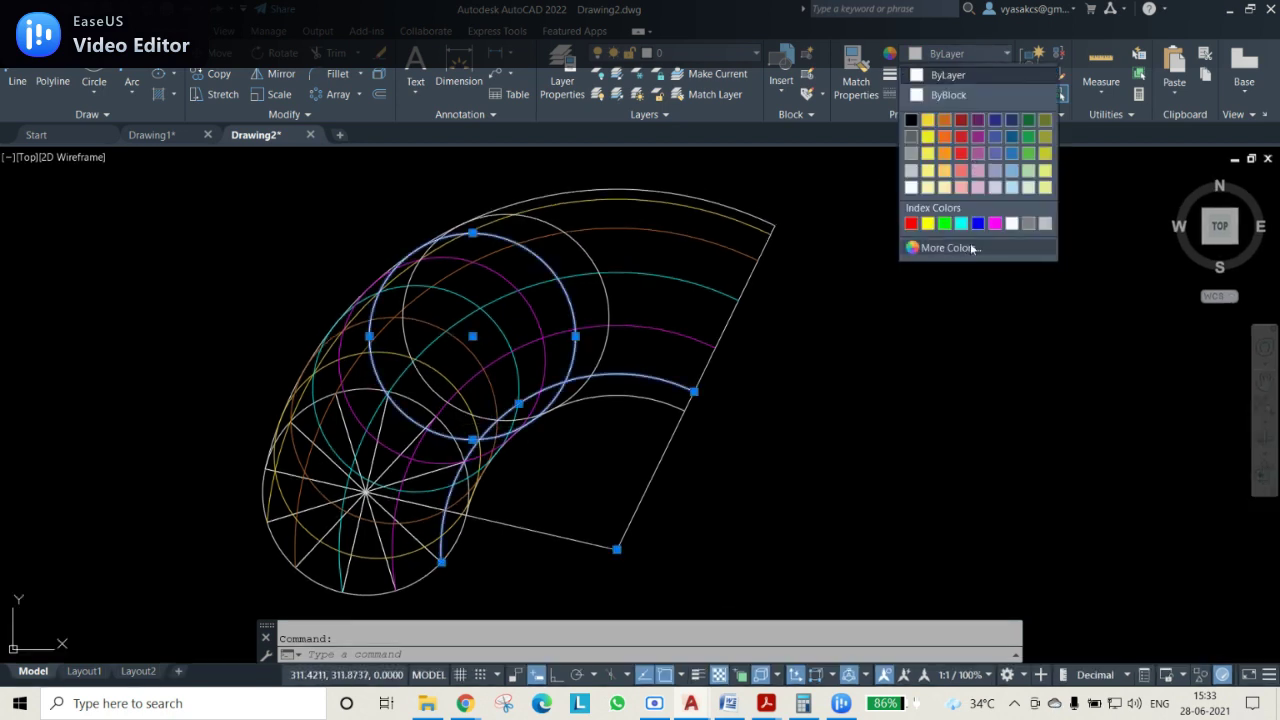
pyautogui.click(942, 224)
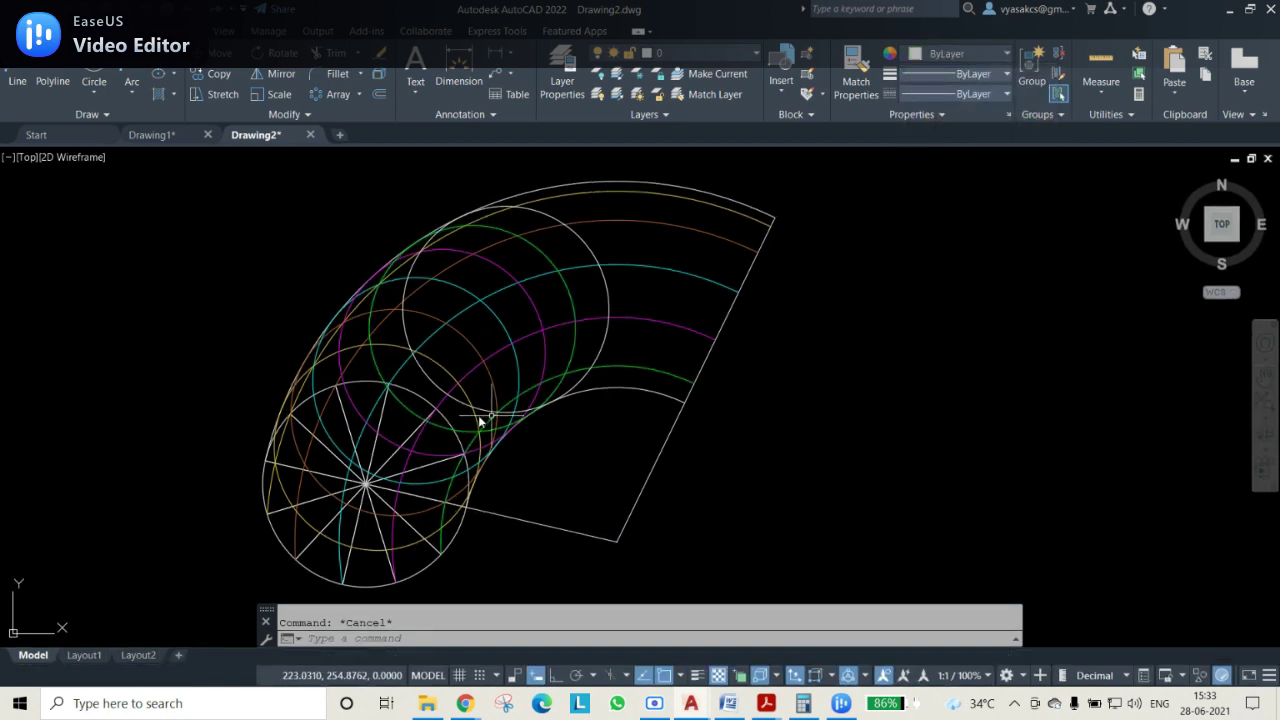
# Colour the last remaining arrayed circle and the innermost arc dark blue
pyautogui.click(502, 410)
pyautogui.click(646, 391)
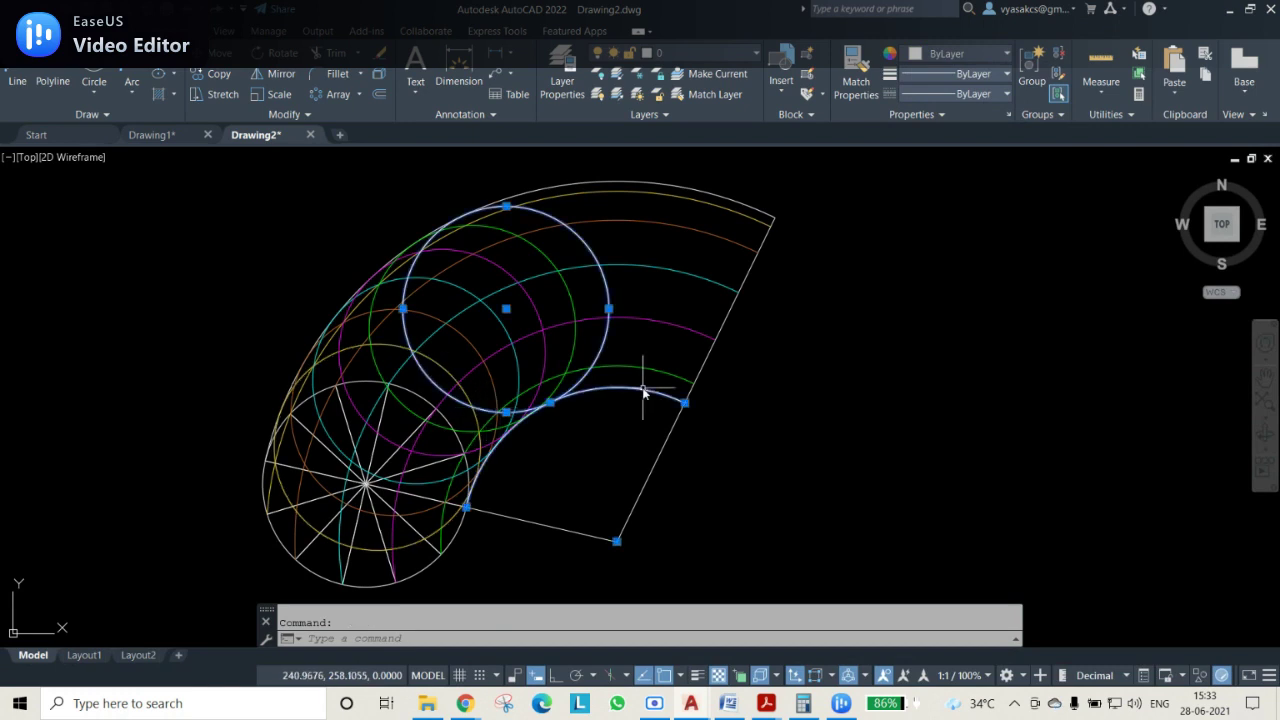
pyautogui.click(985, 58)
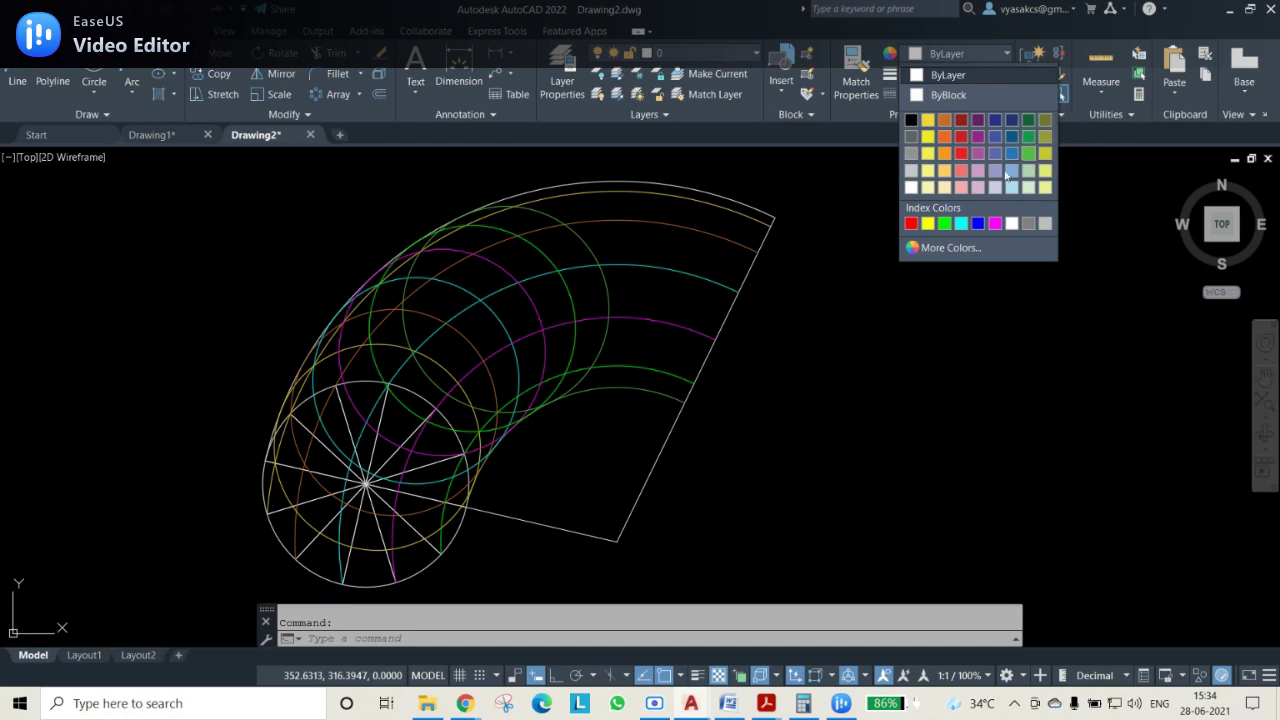
pyautogui.click(1012, 122)
pyautogui.press('Escape')
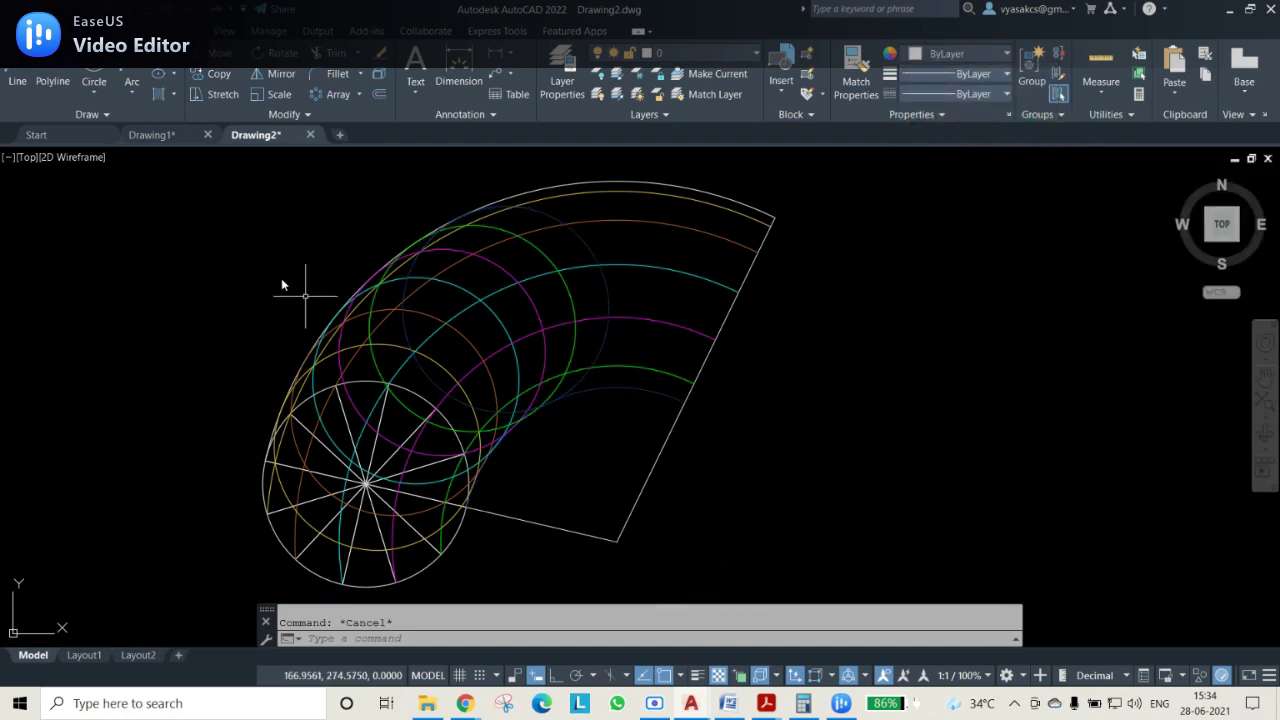
# Set the point style to a circle with a diagonal cross, keeping the 5% size relative to the screen
pyautogui.write('PTYPE')
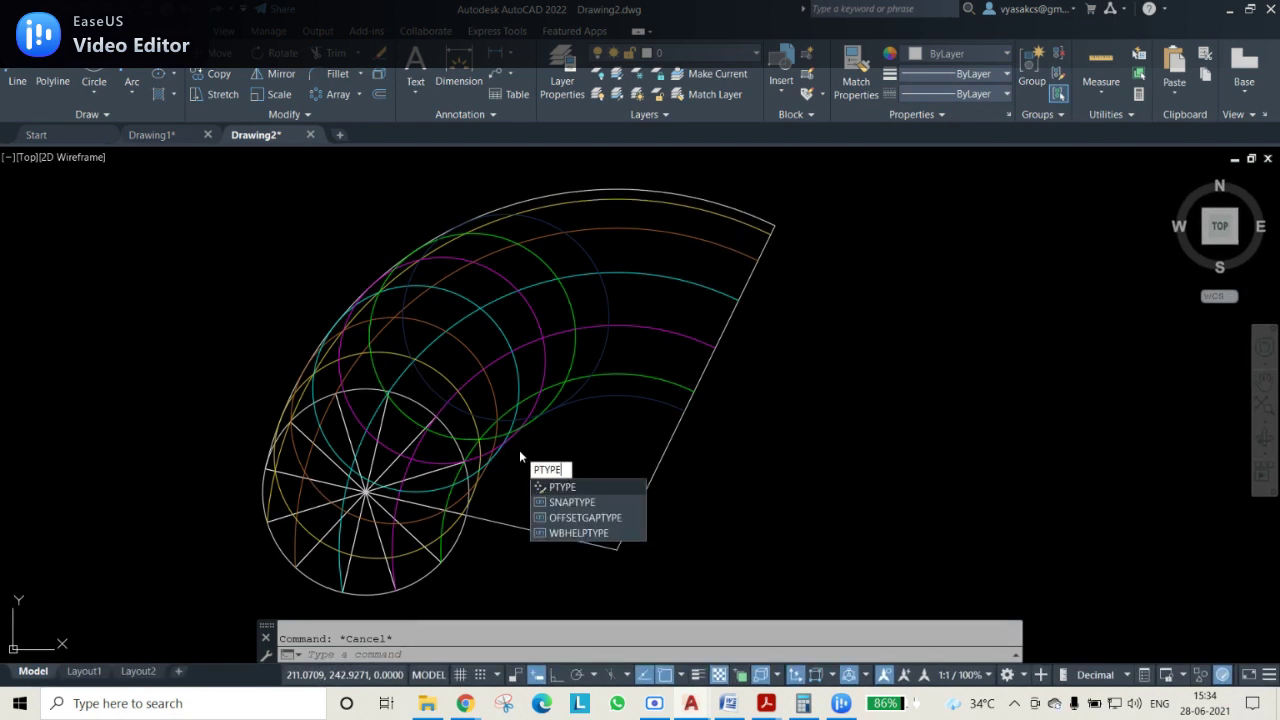
pyautogui.press('Return')
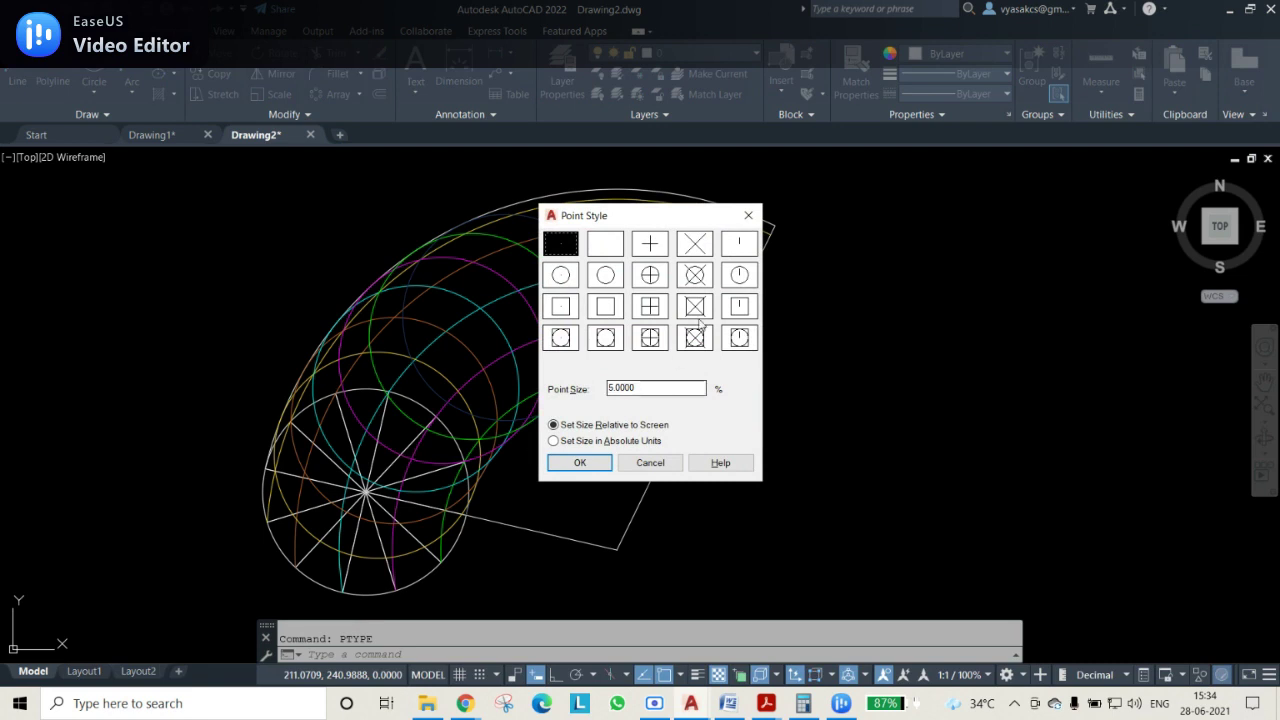
pyautogui.click(696, 279)
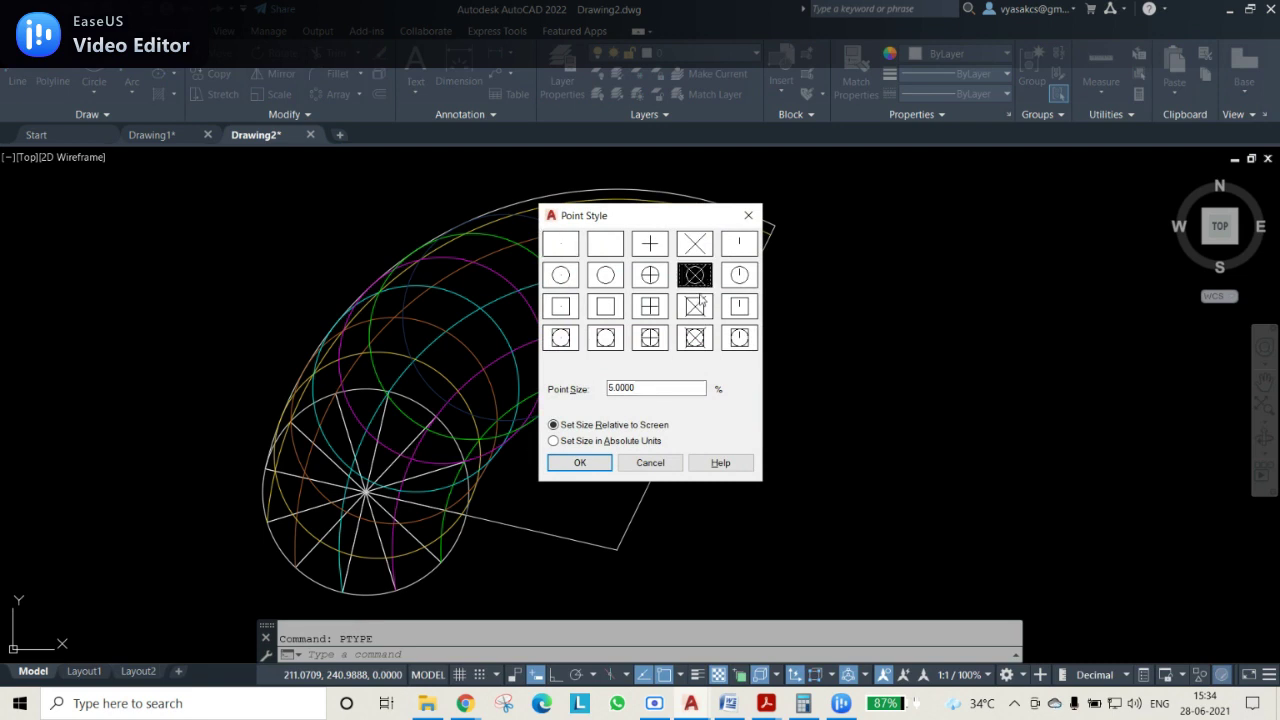
pyautogui.click(579, 462)
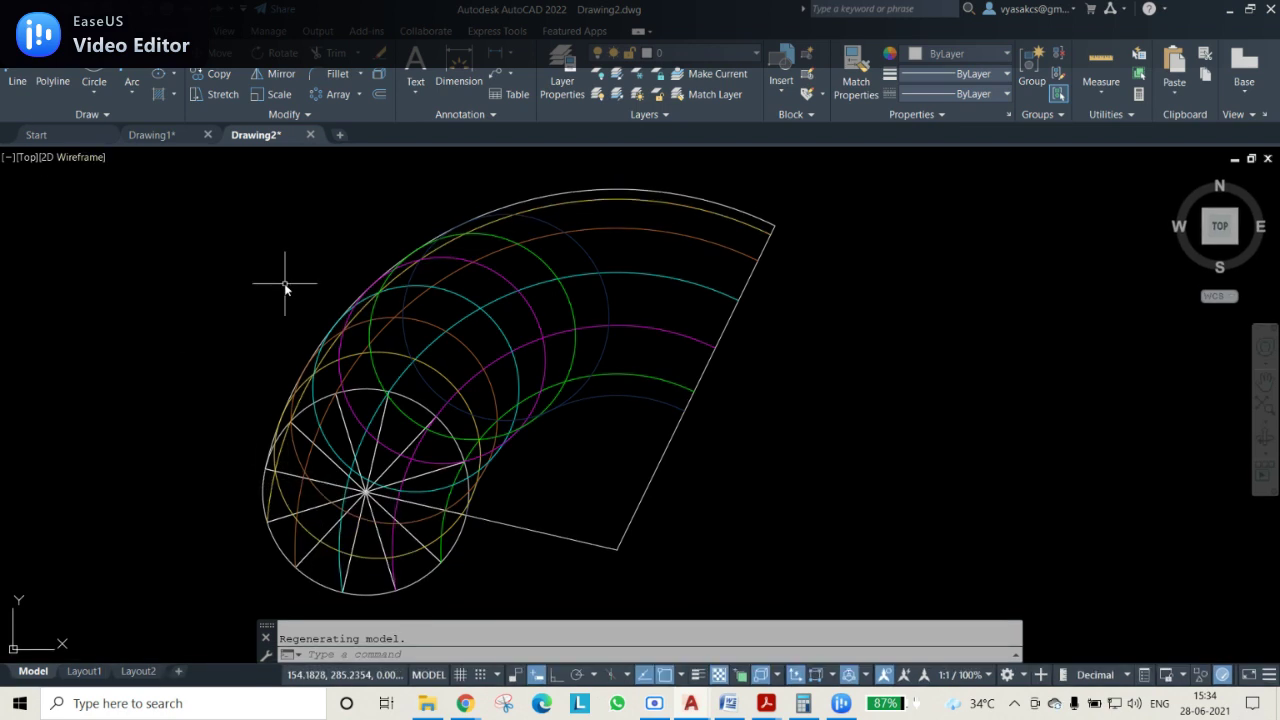
# Place a point where the initial rolling circle touches the directing arc, at the outer end of the starting radius
pyautogui.write('o')
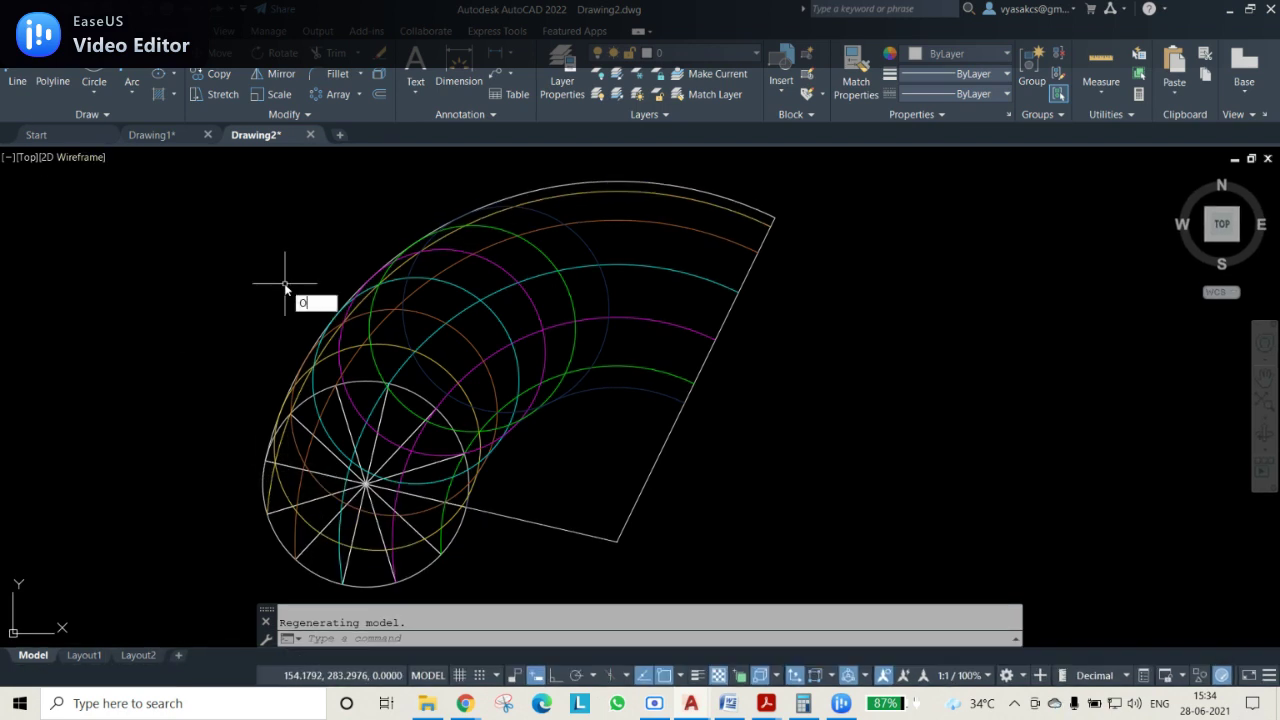
pyautogui.press('BackSpace')
pyautogui.write('po')
pyautogui.press('Return')
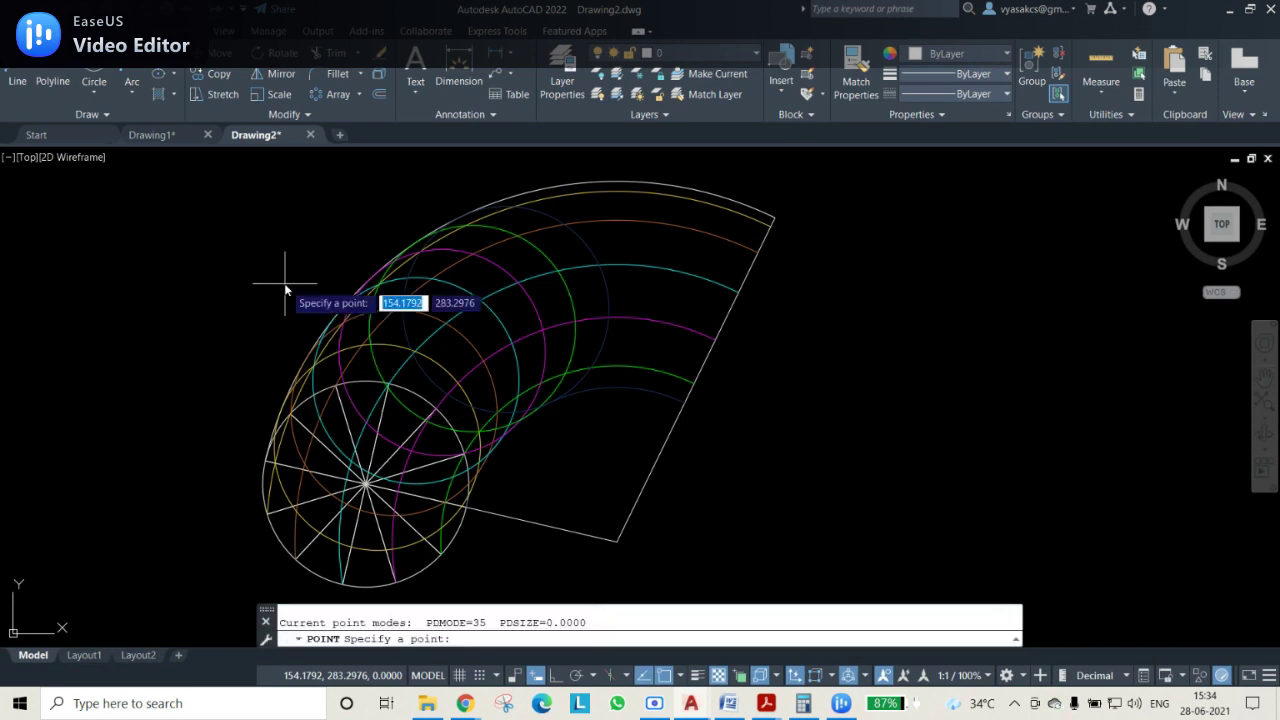
pyautogui.click(267, 461)
# Place points where the yellow circle meets the yellow arc and where the brown circle meets the brown arc
pyautogui.scroll(5, 374, 449)
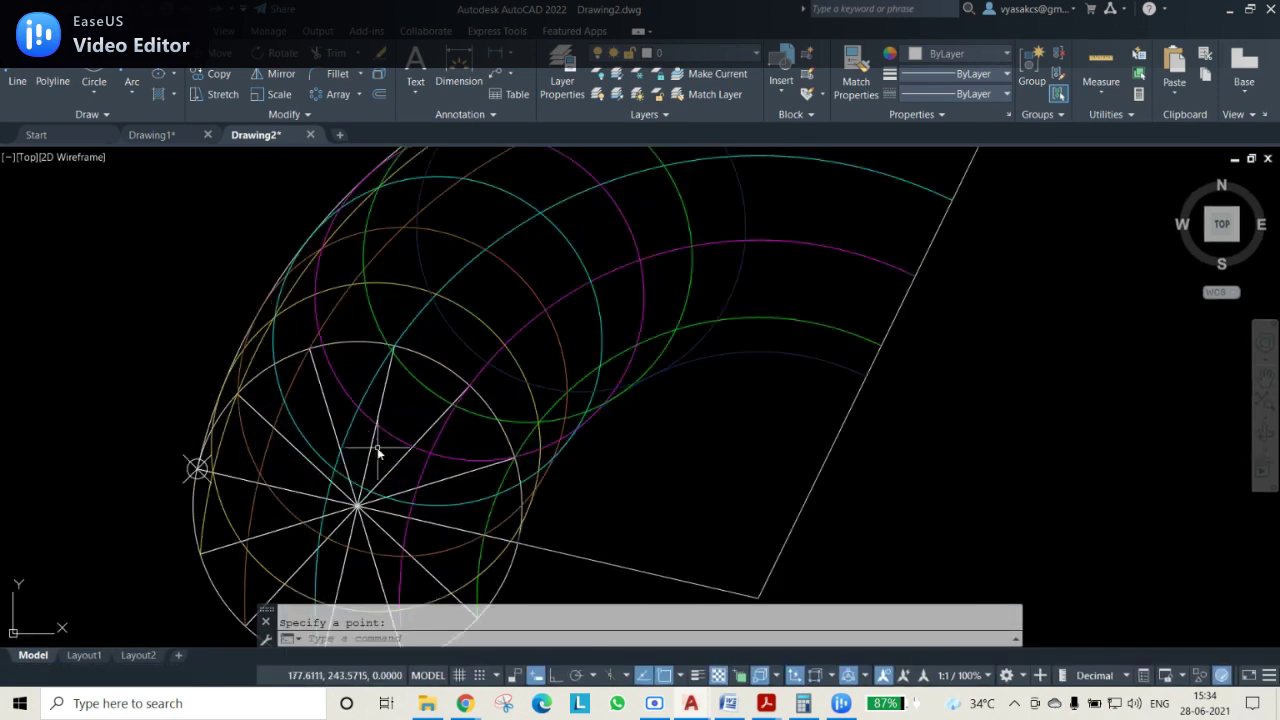
pyautogui.scroll(2, 209, 538)
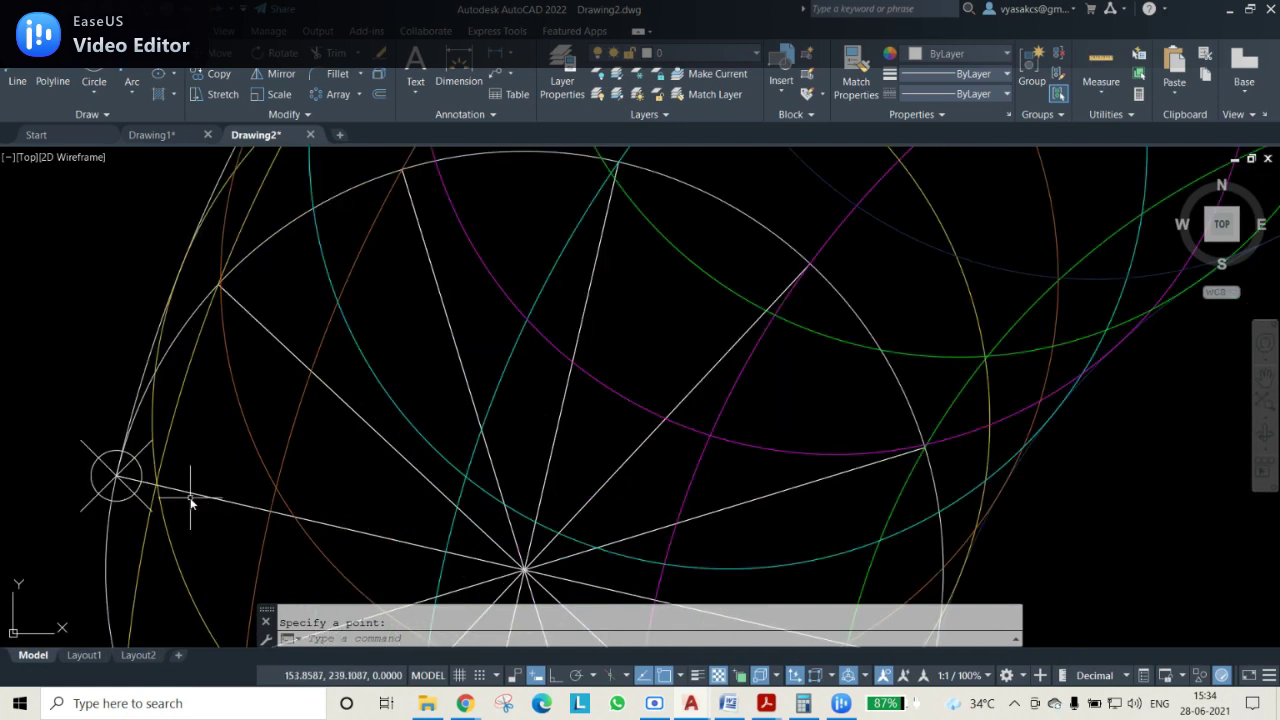
pyautogui.scroll(2, 190, 503)
pyautogui.press('Return')
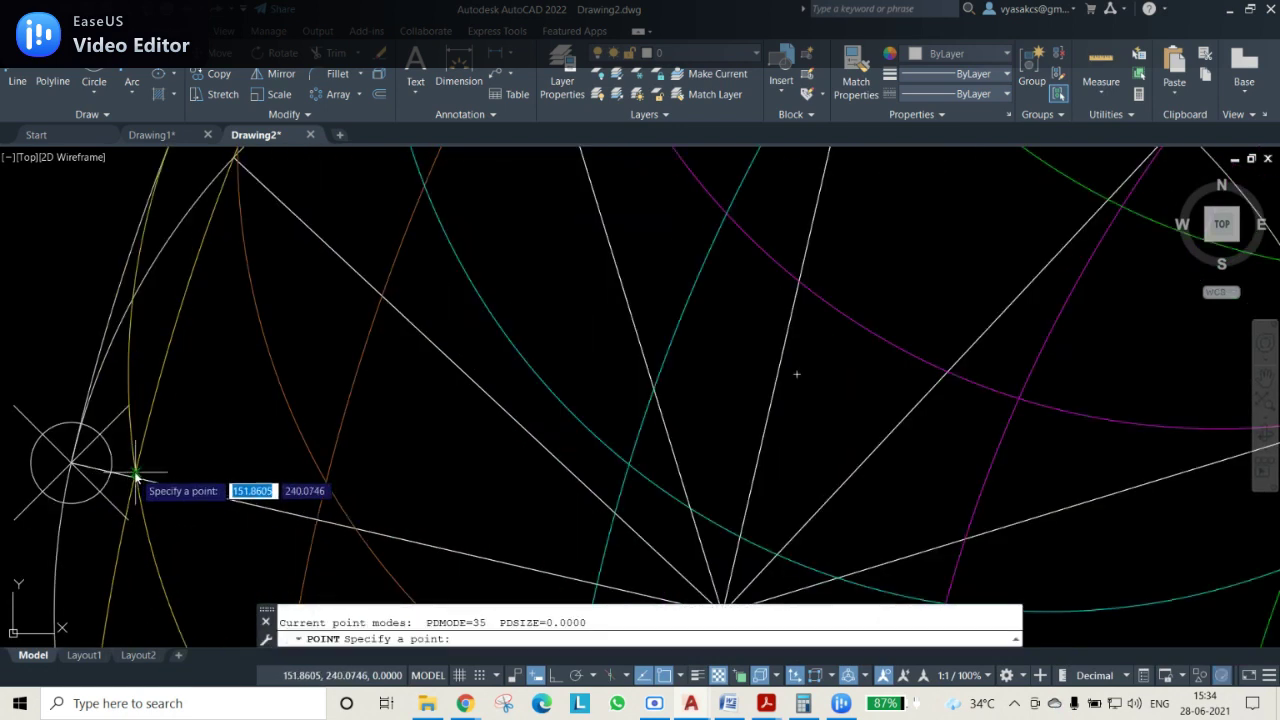
pyautogui.click(135, 473)
pyautogui.press('Return')
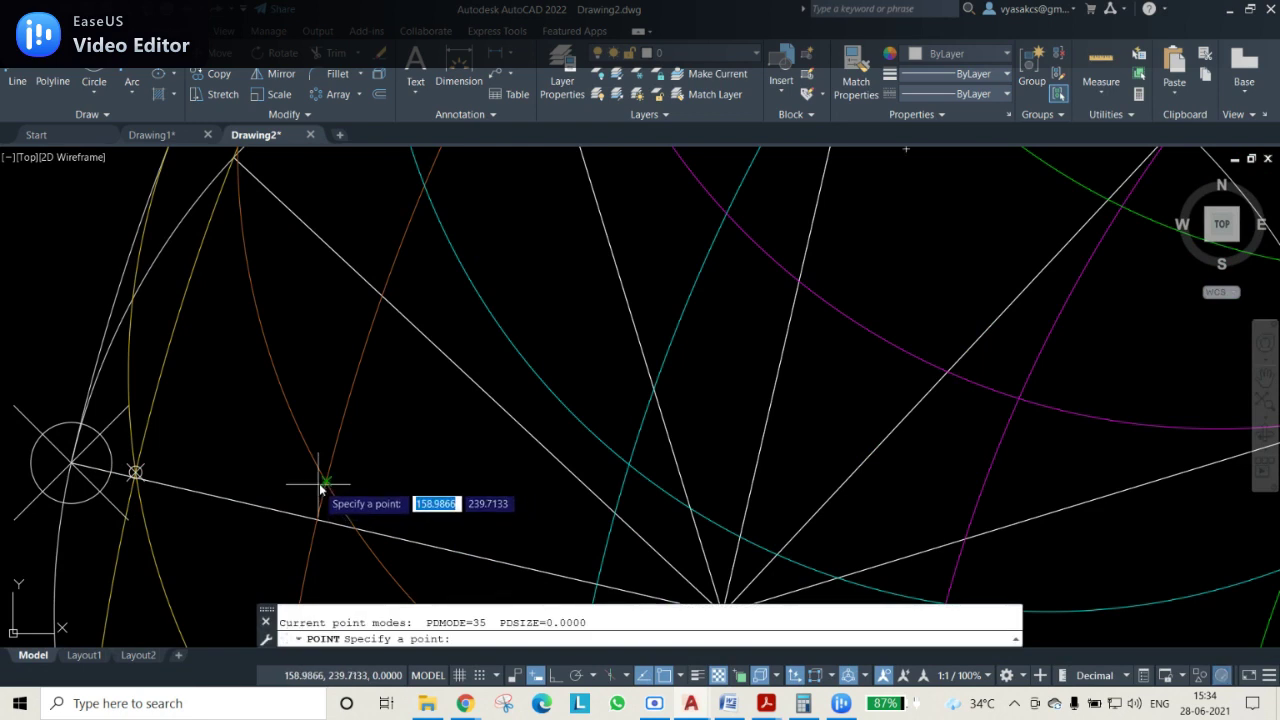
pyautogui.click(325, 481)
# Place points where the cyan circle meets the cyan arc and where the magenta circle meets the magenta arc
pyautogui.scroll(-4, 778, 468)
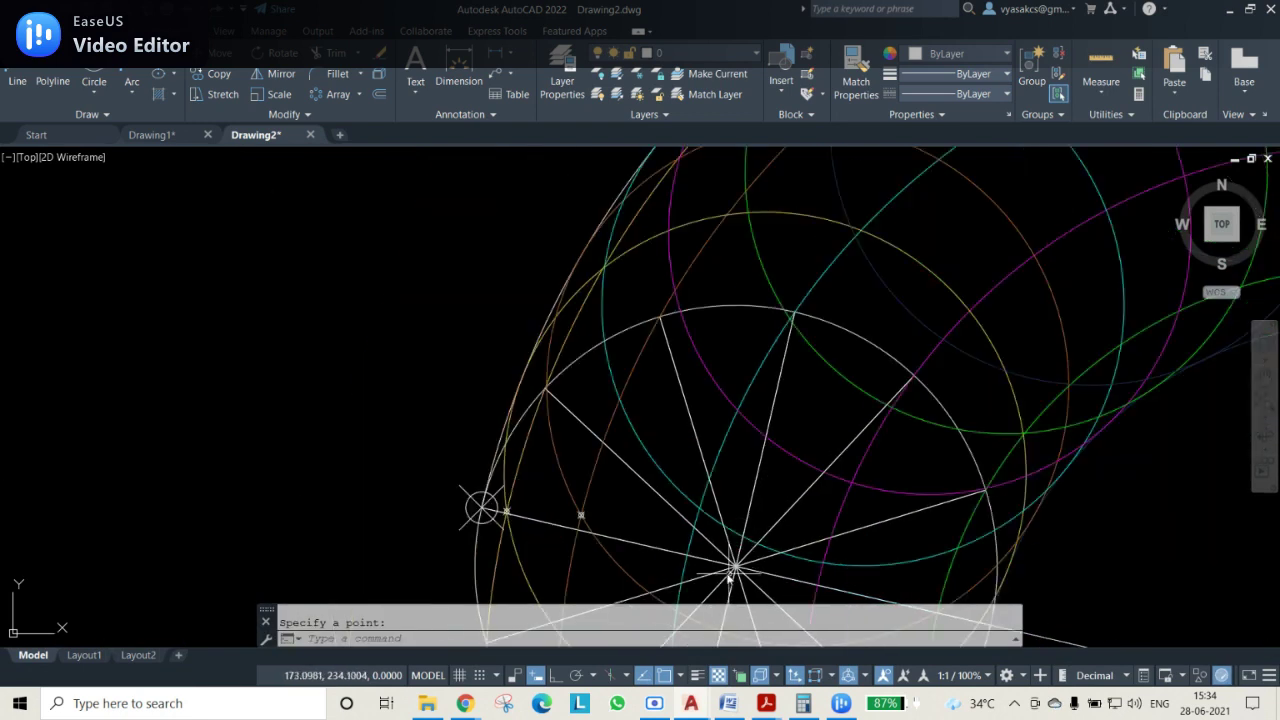
pyautogui.press('Return')
pyautogui.click(551, 451)
pyautogui.press('Return')
pyautogui.click(704, 425)
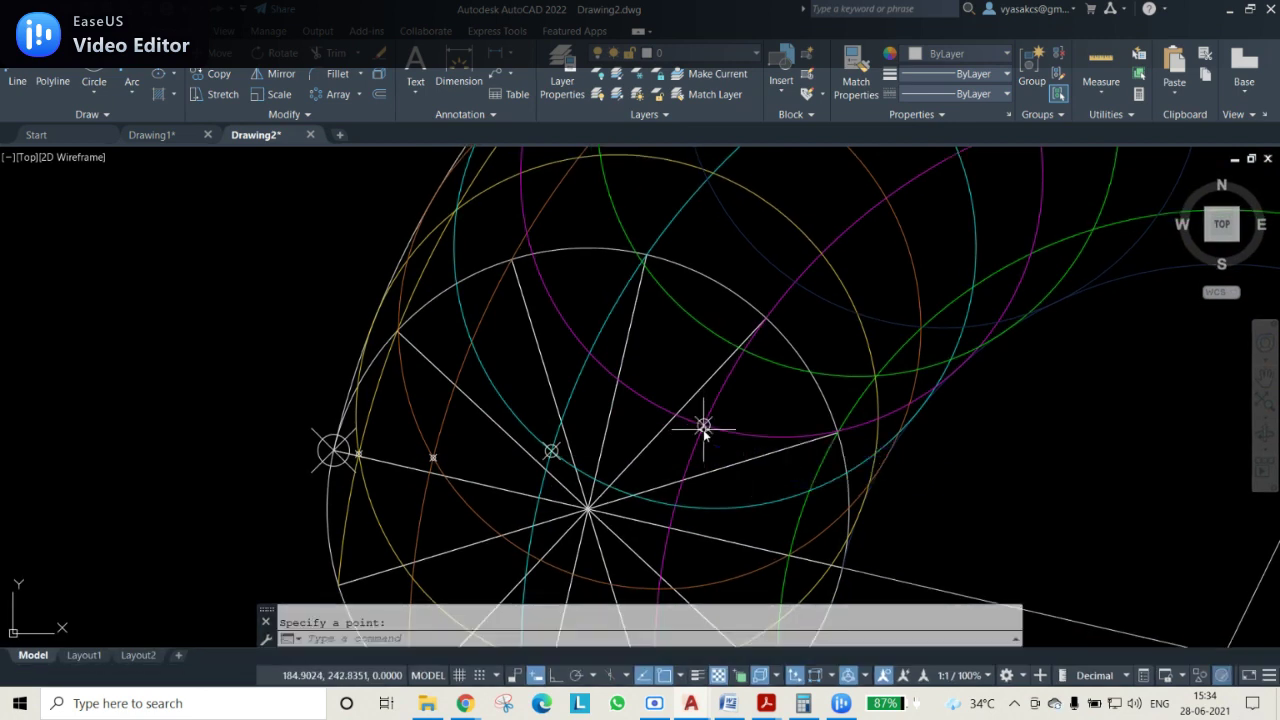
# Place points where the green circle meets the green arc and where the dark blue circle meets the innermost dark blue arc
pyautogui.press('Return')
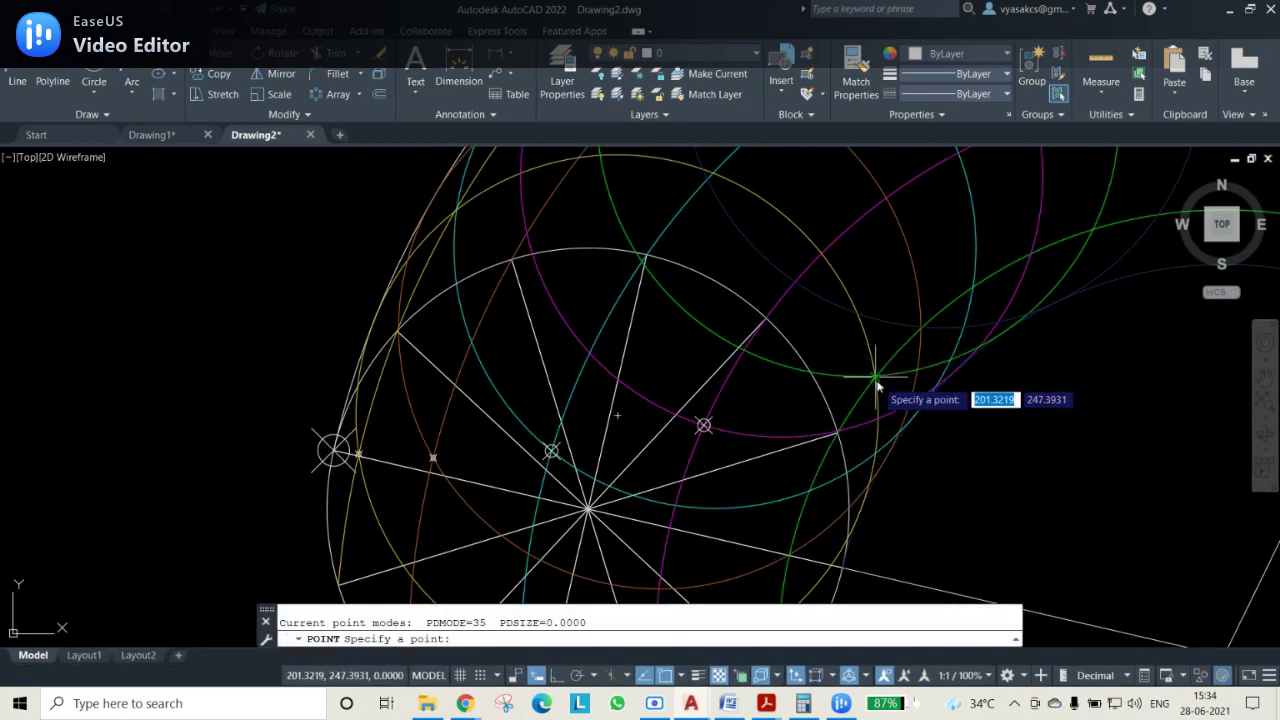
pyautogui.scroll(3, 893, 375)
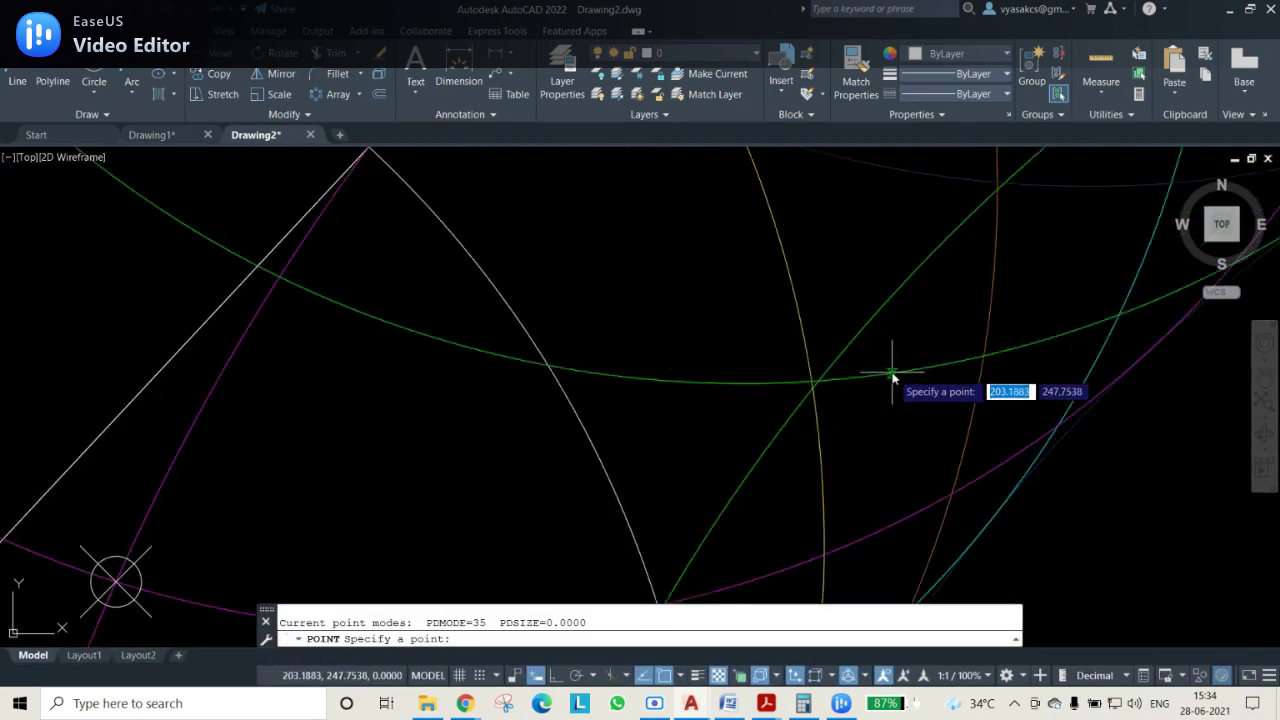
pyautogui.click(818, 380)
pyautogui.scroll(-3, 1060, 465)
pyautogui.scroll(-2, 1000, 475)
pyautogui.moveTo(967, 488); pyautogui.dragTo(798, 443, button='middle')
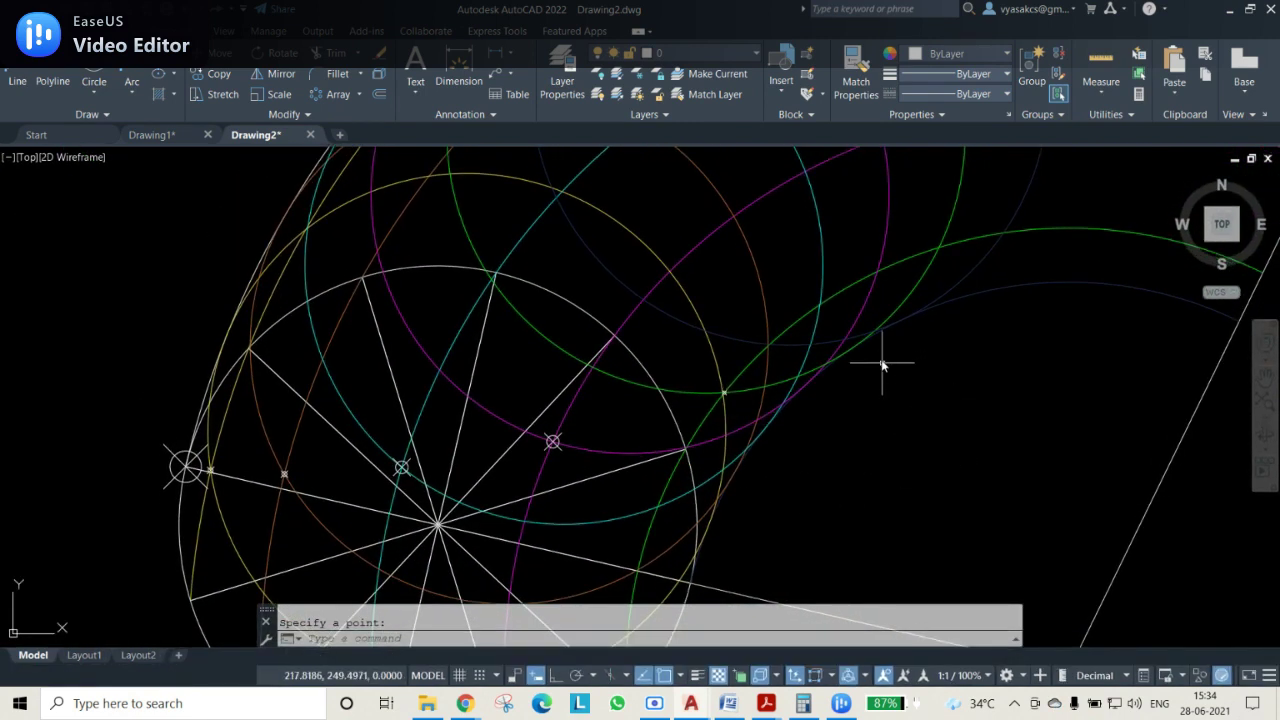
pyautogui.press('space')
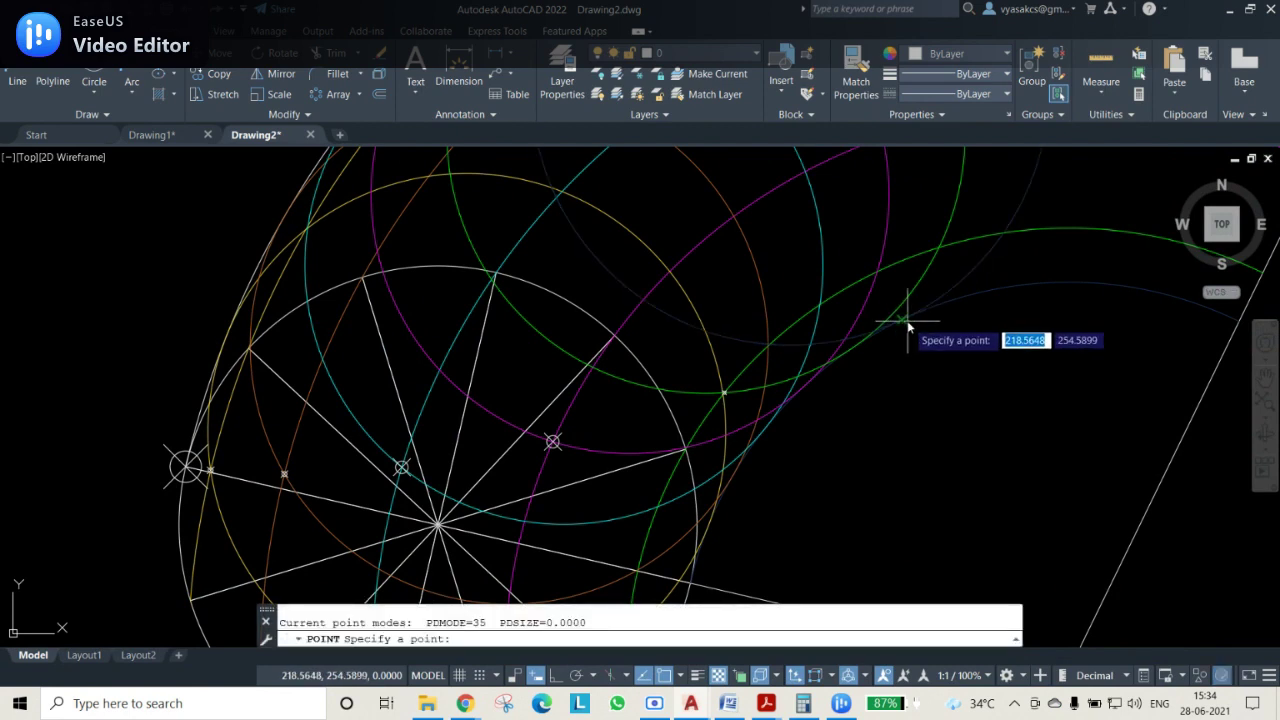
pyautogui.click(901, 321)
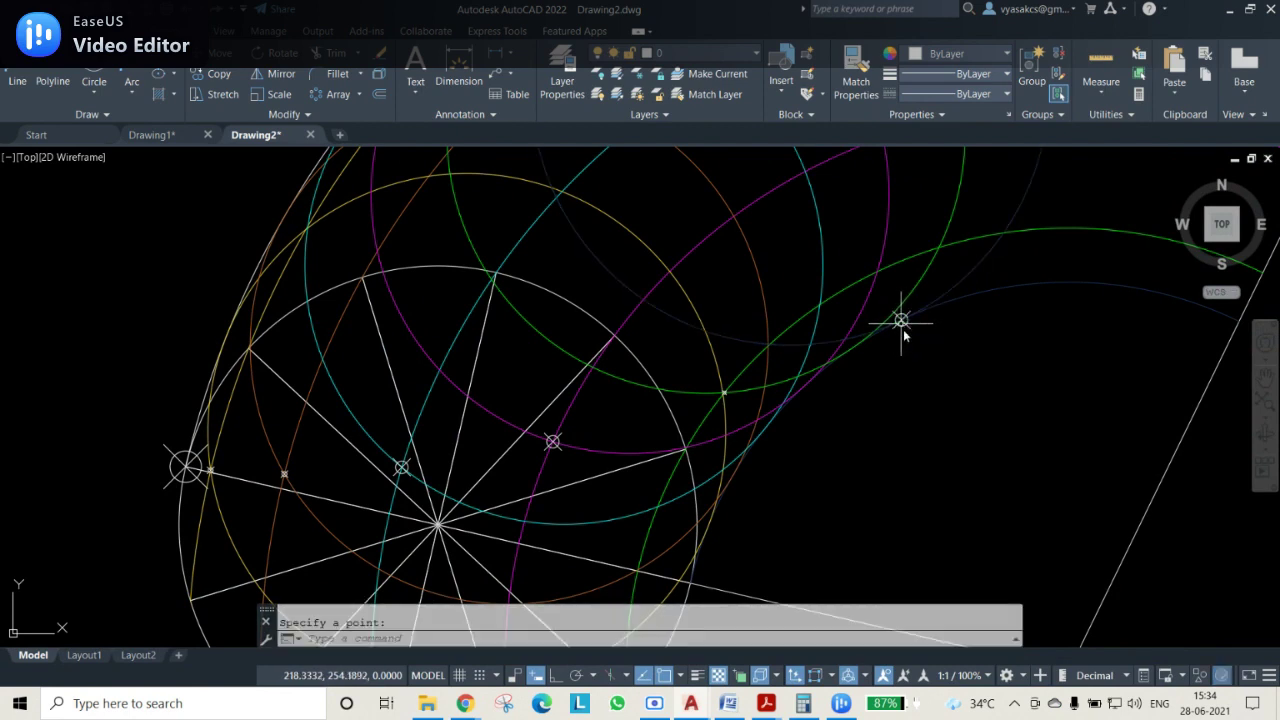
# Reapply the circle-and-cross point style so that all placed points regenerate at a uniform display size
pyautogui.scroll(-5, 966, 482)
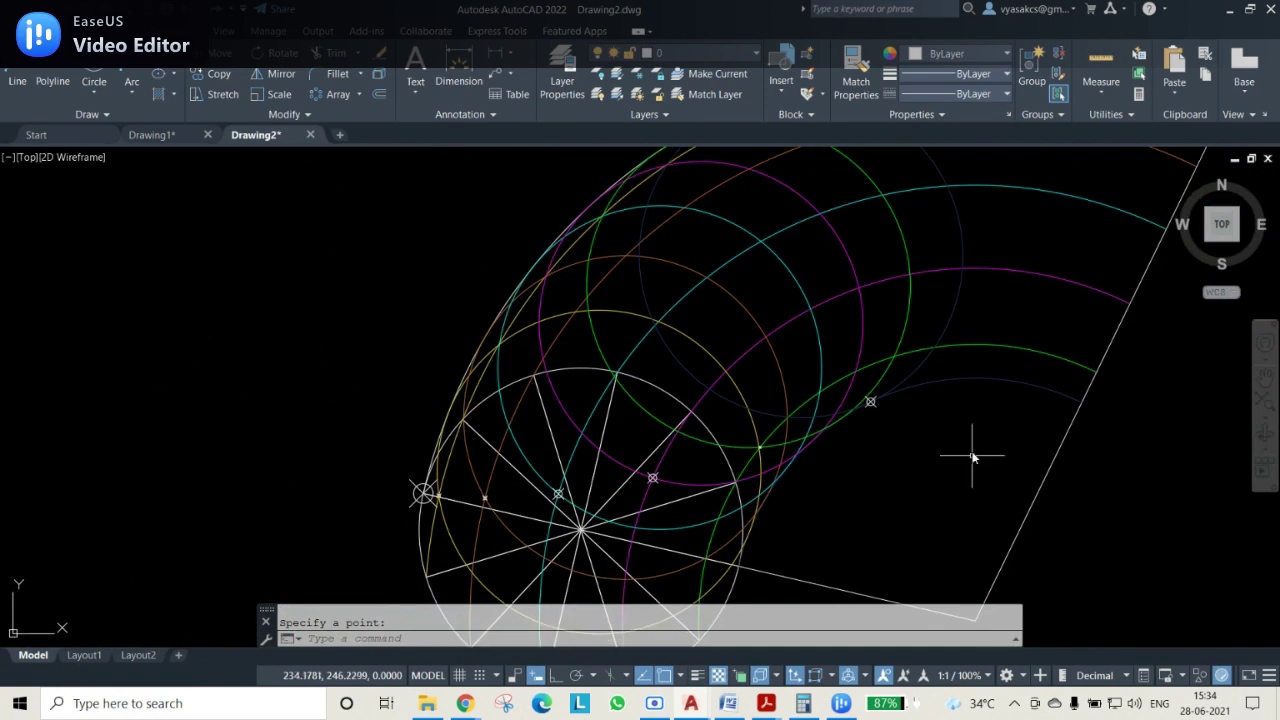
pyautogui.moveTo(972, 503); pyautogui.dragTo(912, 491, button='middle')
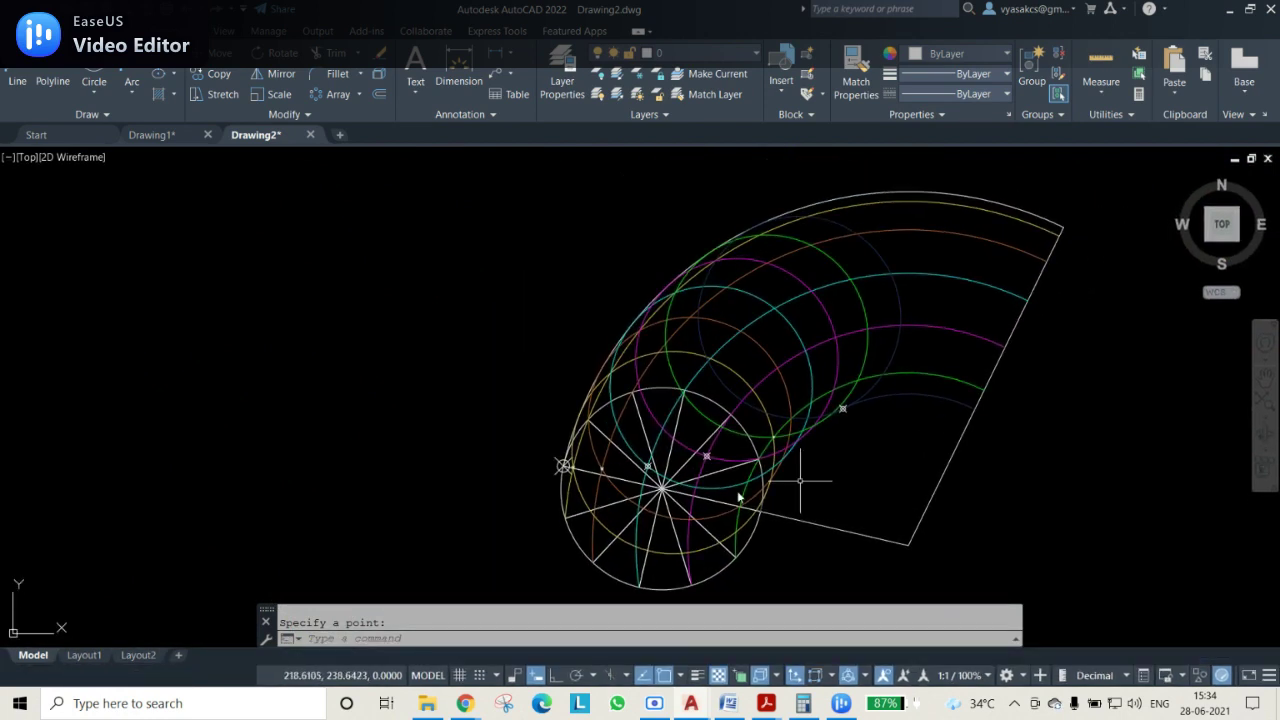
pyautogui.click(965, 383)
pyautogui.write('P')
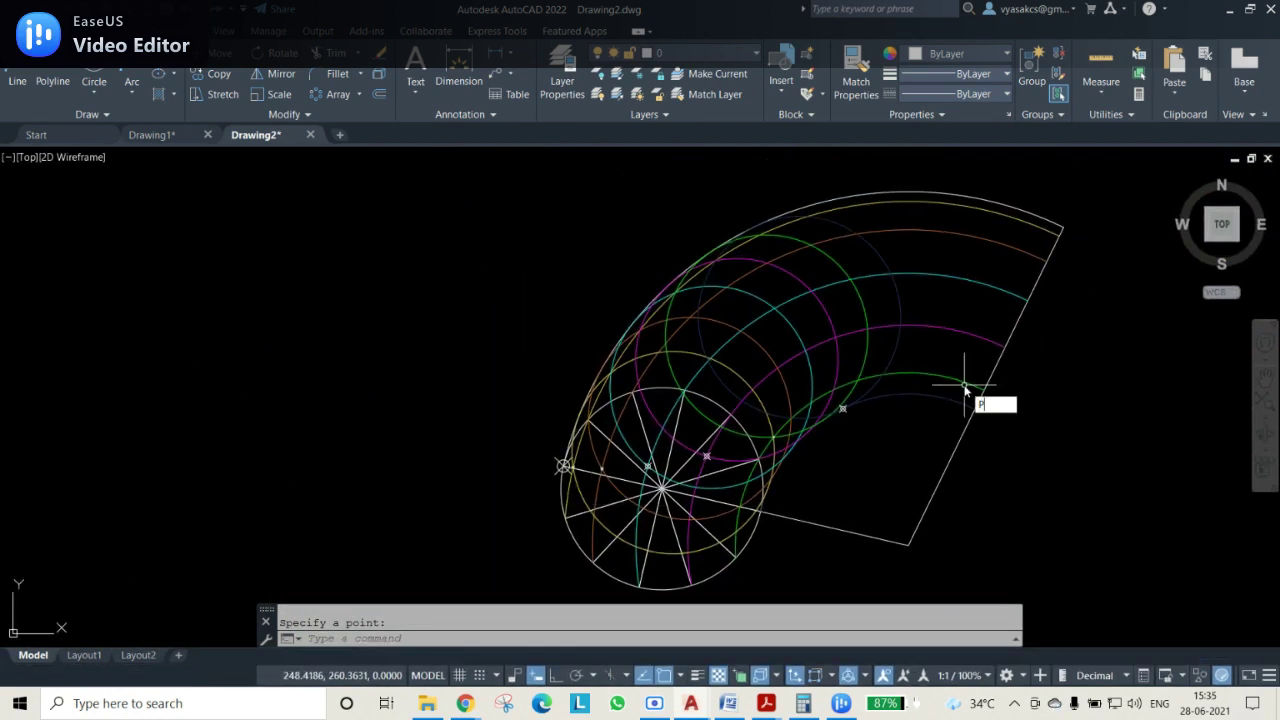
pyautogui.write('TYP')
pyautogui.press('Escape')
pyautogui.write('ptype')
pyautogui.press('Return')
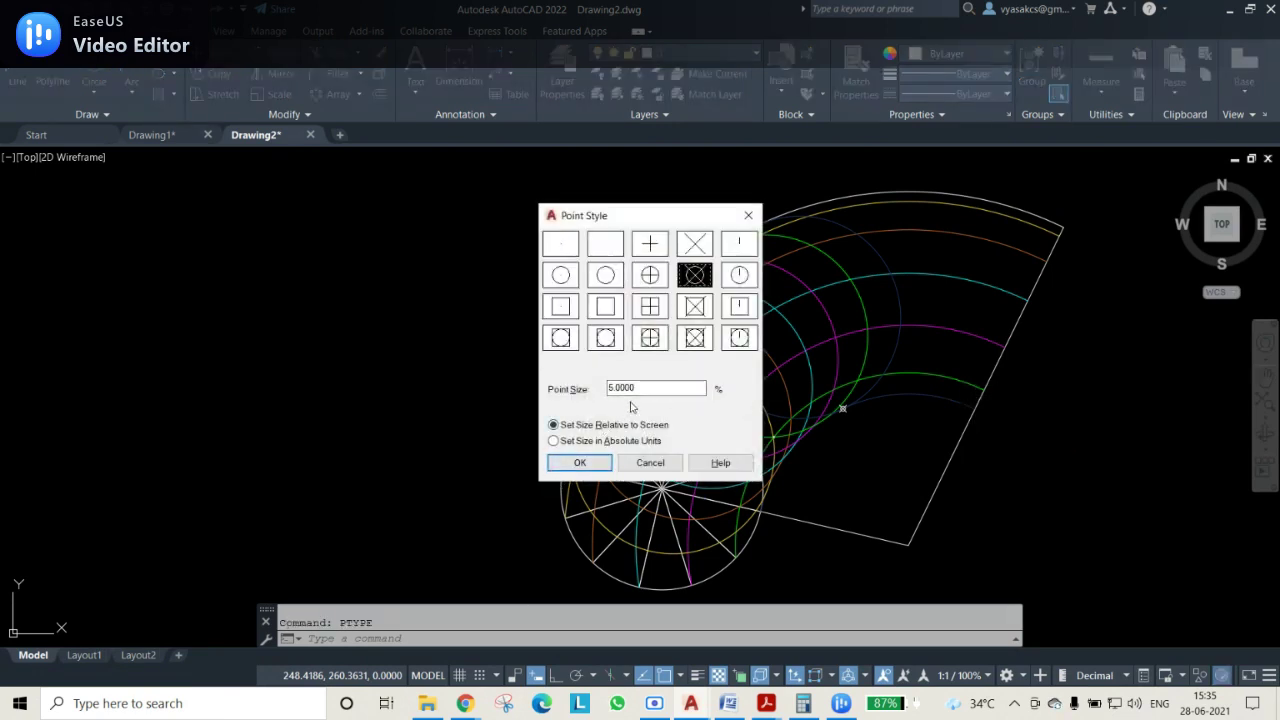
pyautogui.click(580, 462)
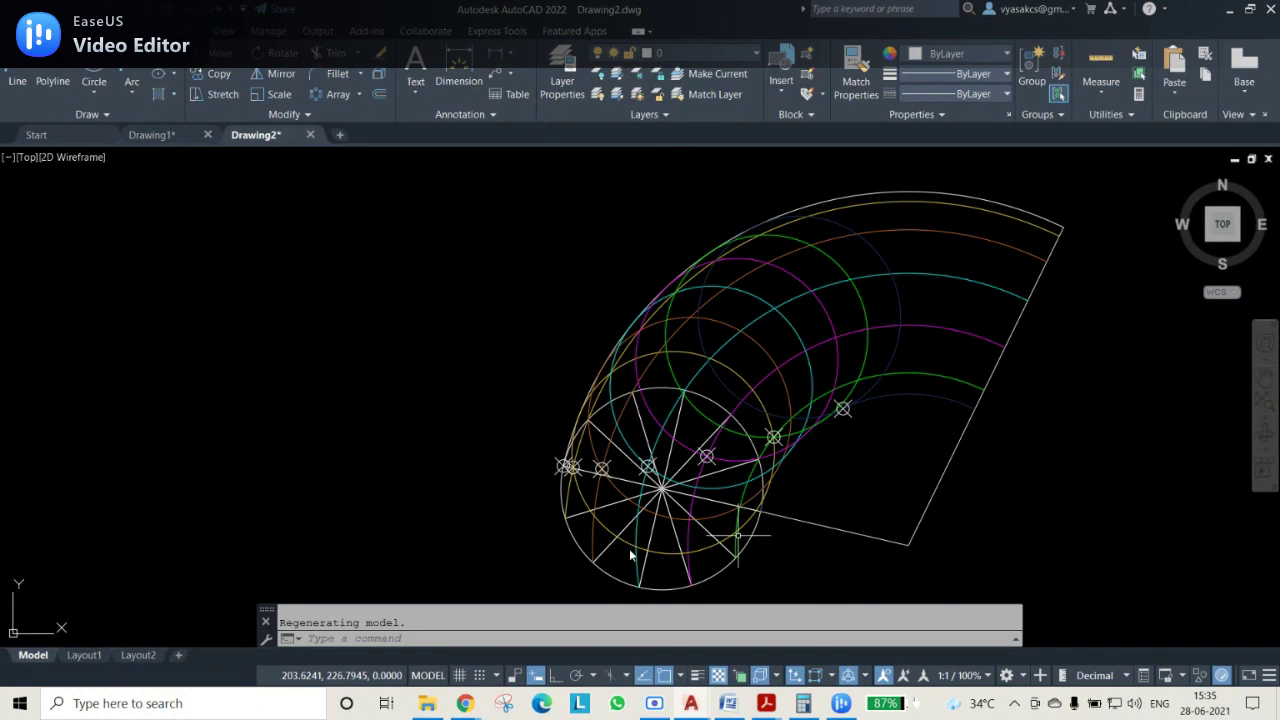
# Mirror the seven plotted points about the line from the directing circle's centre to the innermost point, keeping the originals
pyautogui.scroll(3, 706, 423)
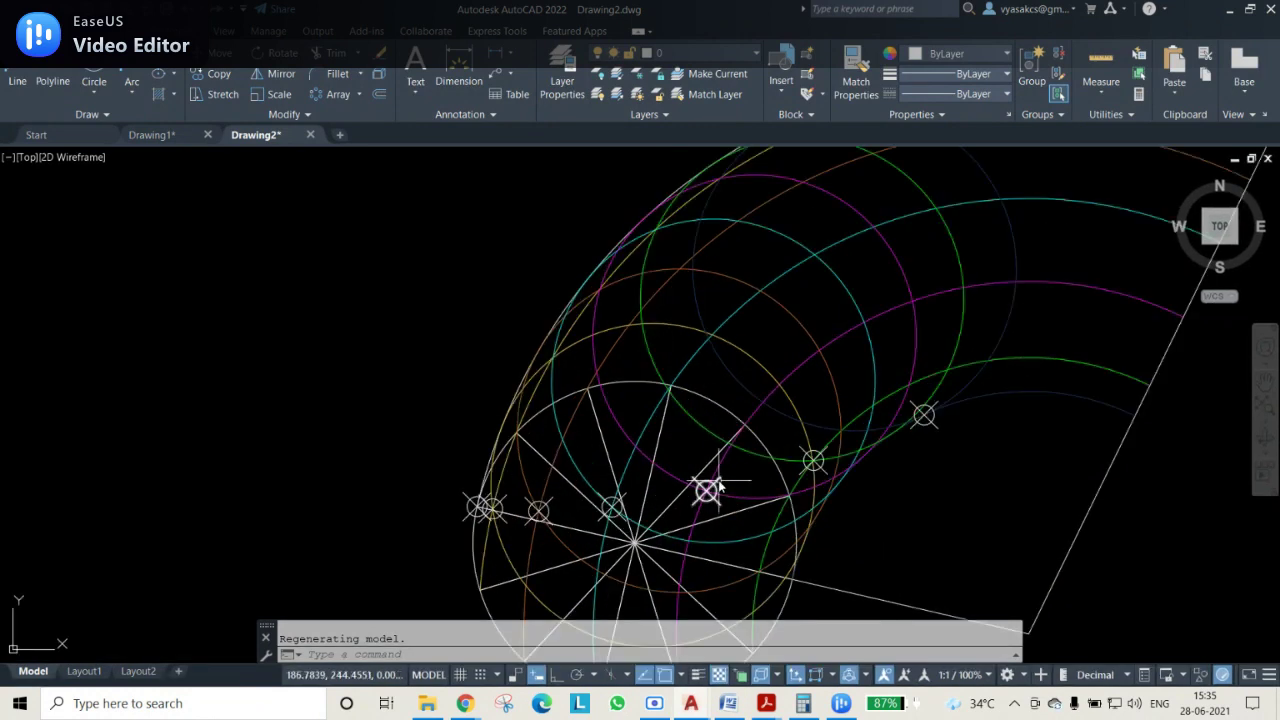
pyautogui.click(490, 499)
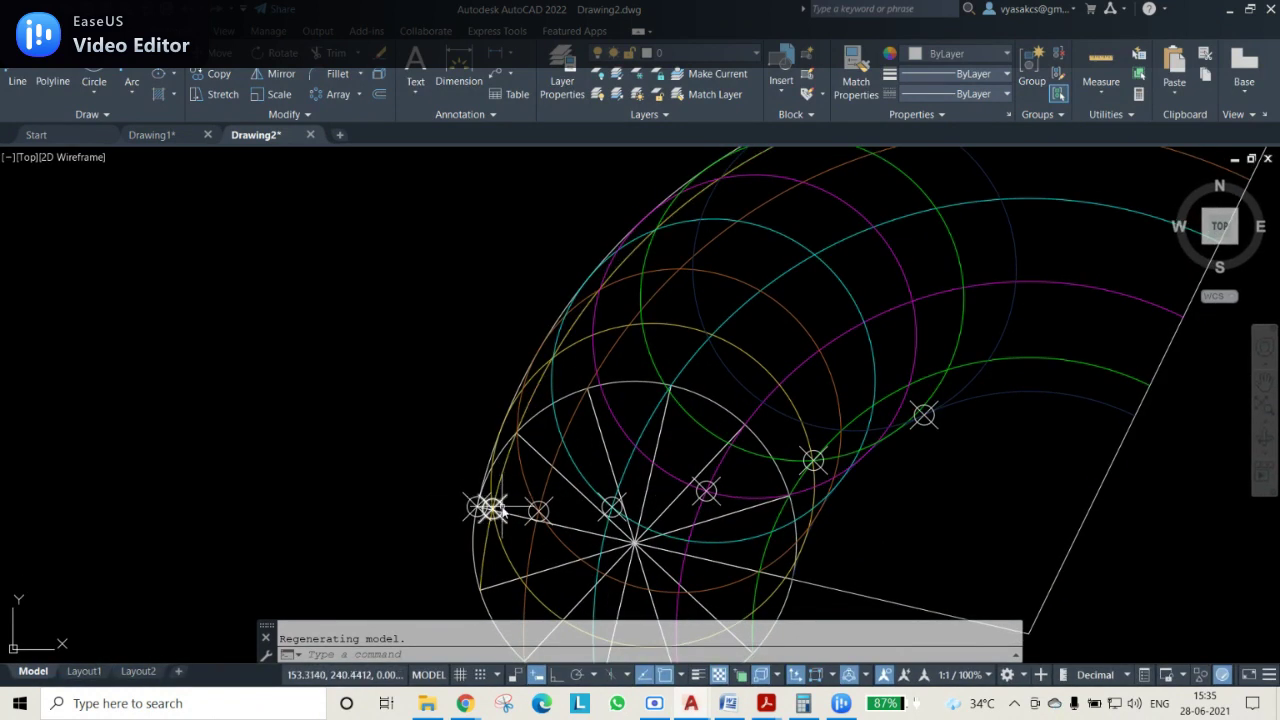
pyautogui.click(538, 502)
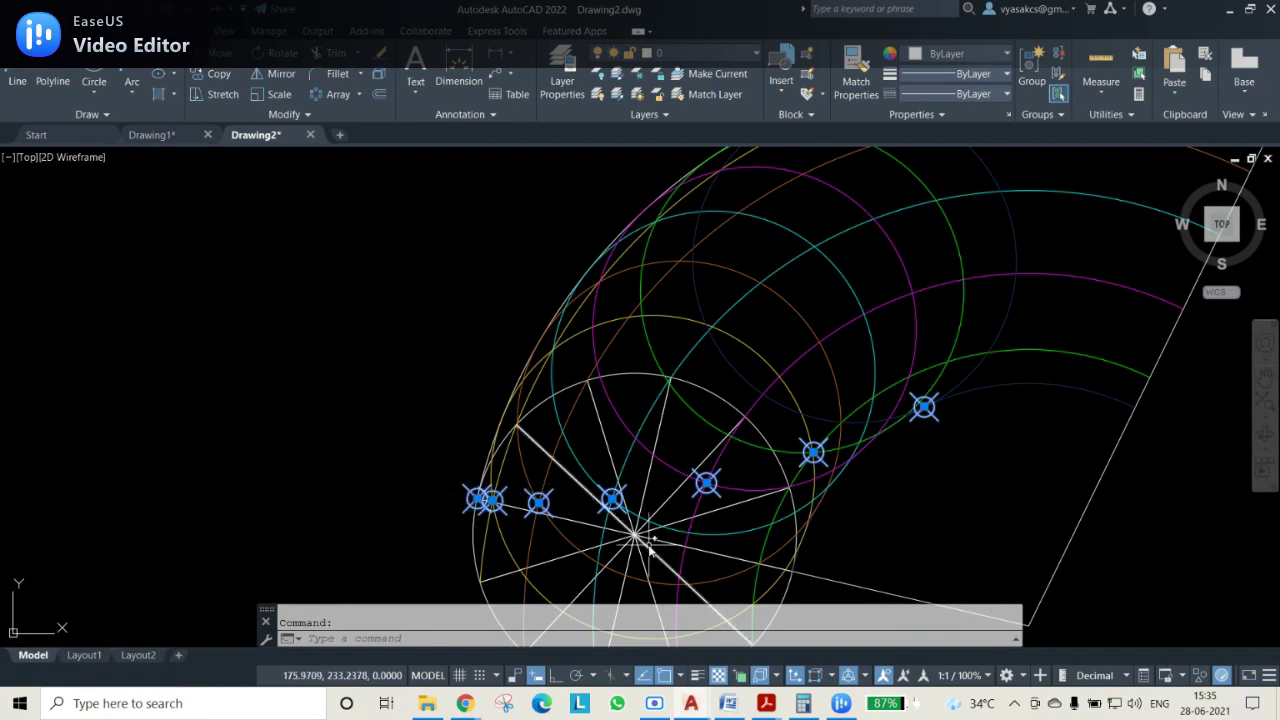
pyautogui.moveTo(951, 457); pyautogui.dragTo(640, 558, button='middle')
pyautogui.moveTo(636, 478); pyautogui.dragTo(549, 313, button='middle')
pyautogui.click(293, 73)
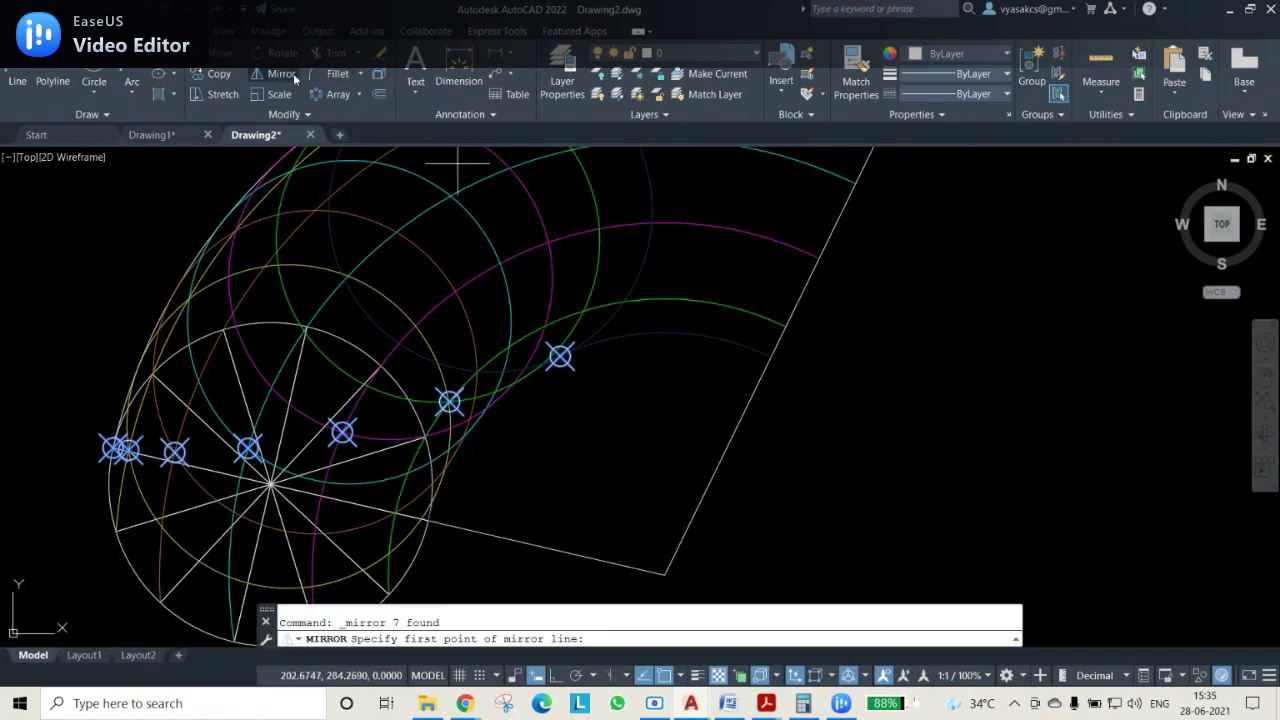
pyautogui.click(662, 574)
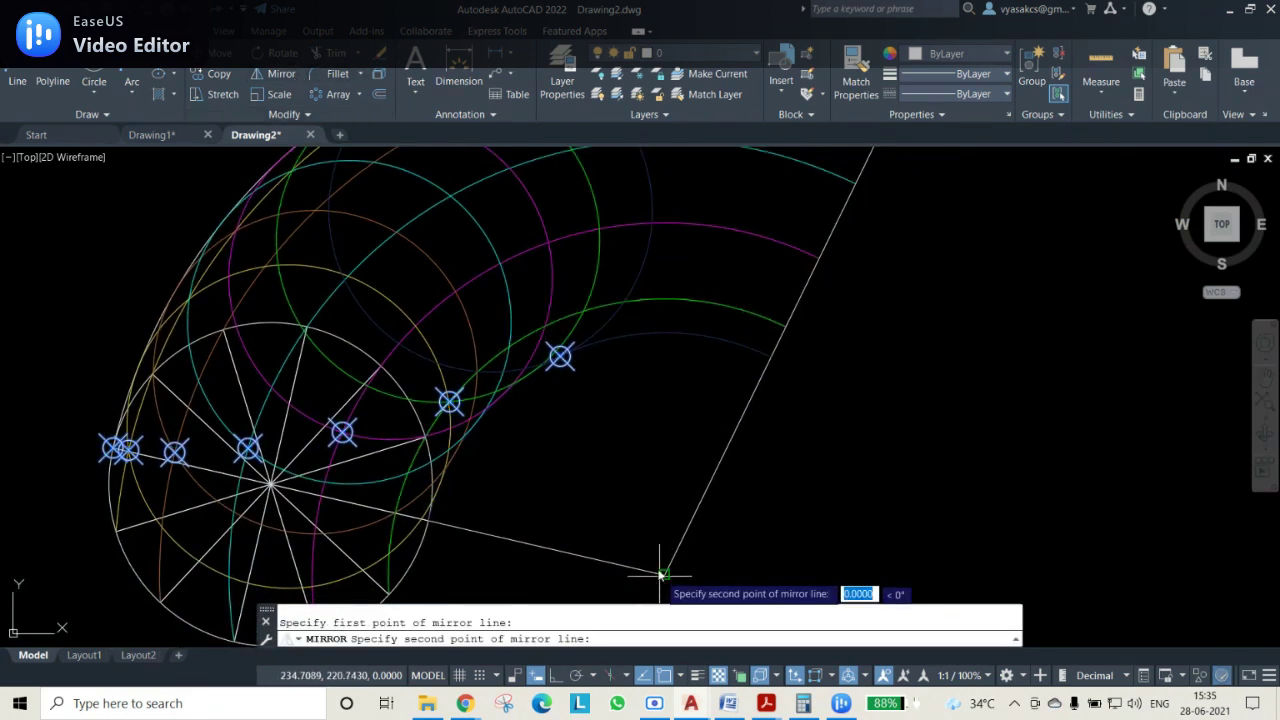
pyautogui.click(578, 368)
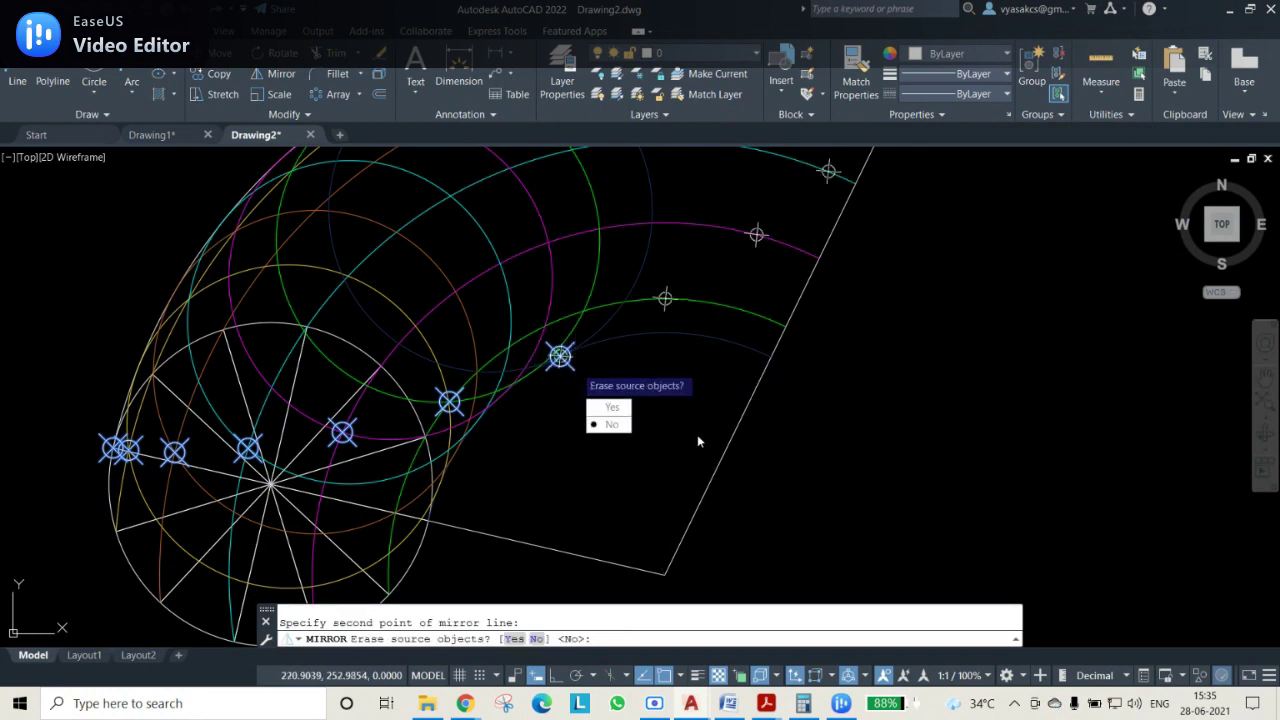
pyautogui.press('Return')
# Start a polyline at the first plotted point on the directing arc and run it through the yellow and brown intersection points
pyautogui.scroll(-5, 575, 366)
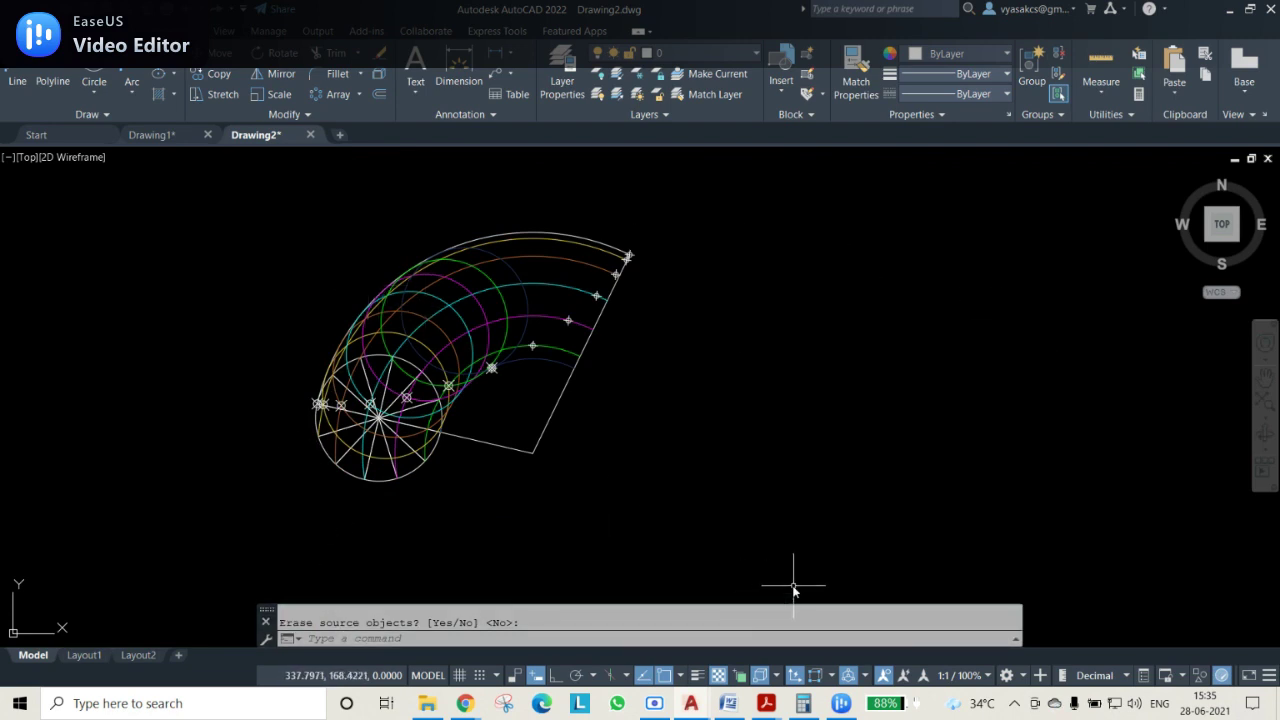
pyautogui.scroll(2, 584, 406)
pyautogui.moveTo(584, 406)
pyautogui.mouseDown(button='middle')
pyautogui.moveTo(757, 394)
pyautogui.moveTo(780, 423)
pyautogui.mouseUp(button='middle')
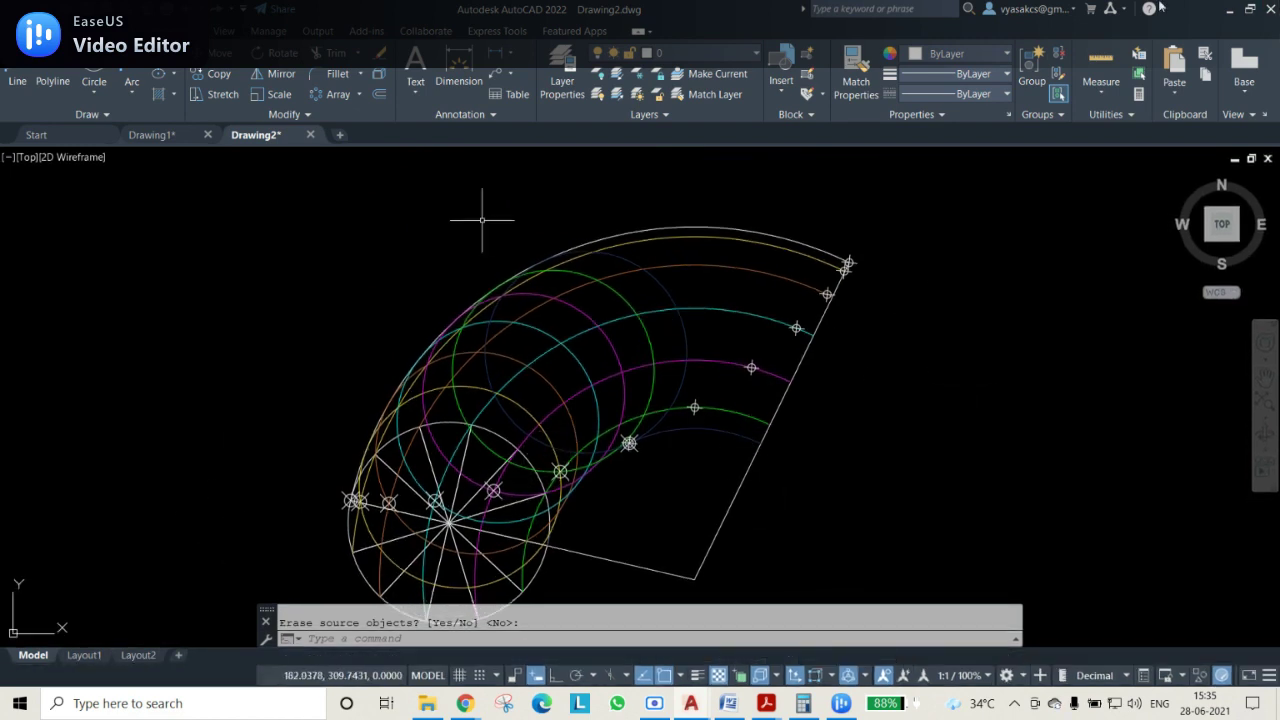
pyautogui.click(50, 82)
pyautogui.scroll(3, 686, 431)
pyautogui.moveTo(396, 522); pyautogui.dragTo(1028, 208, button='middle')
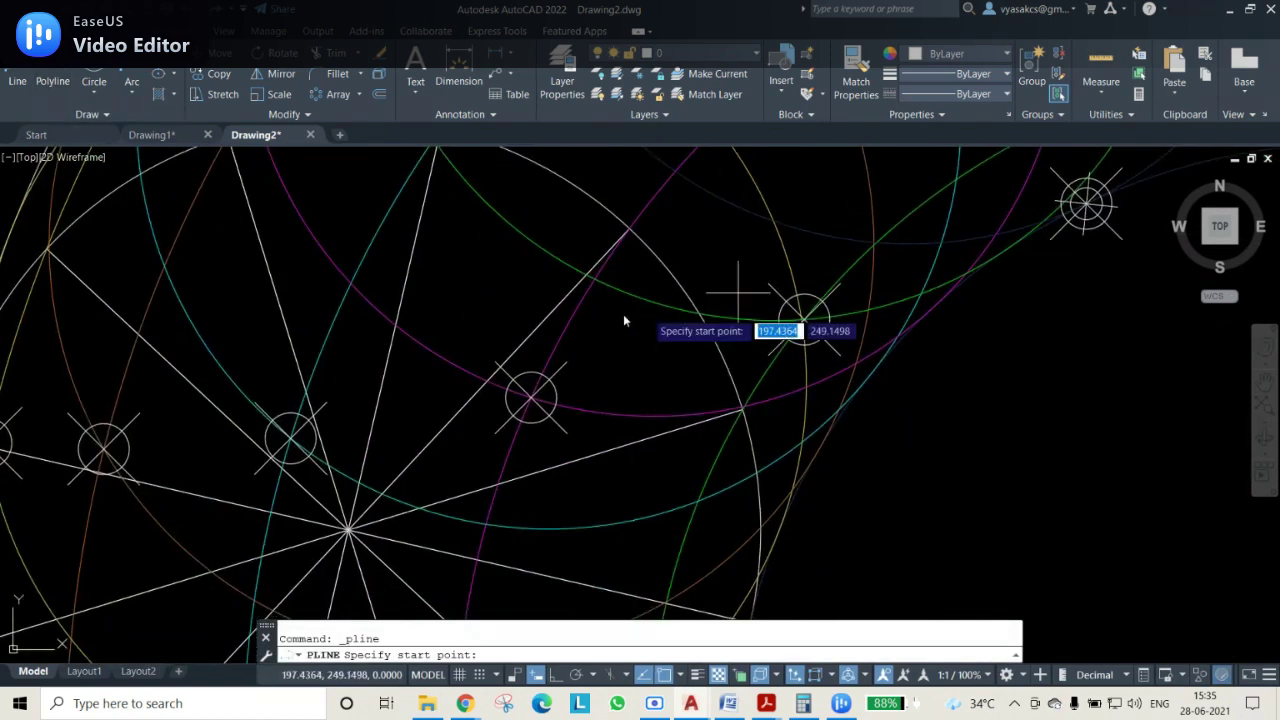
pyautogui.scroll(-1, 435, 345)
pyautogui.click(155, 405)
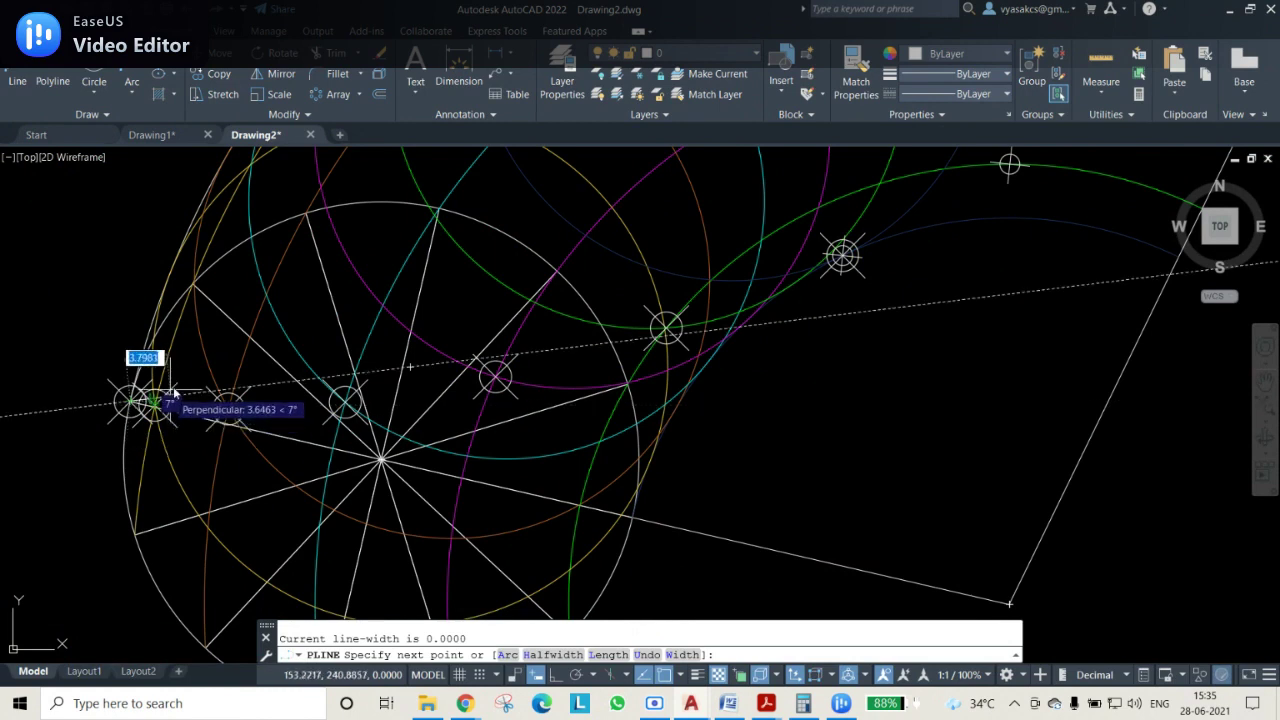
pyautogui.click(178, 392)
pyautogui.click(228, 407)
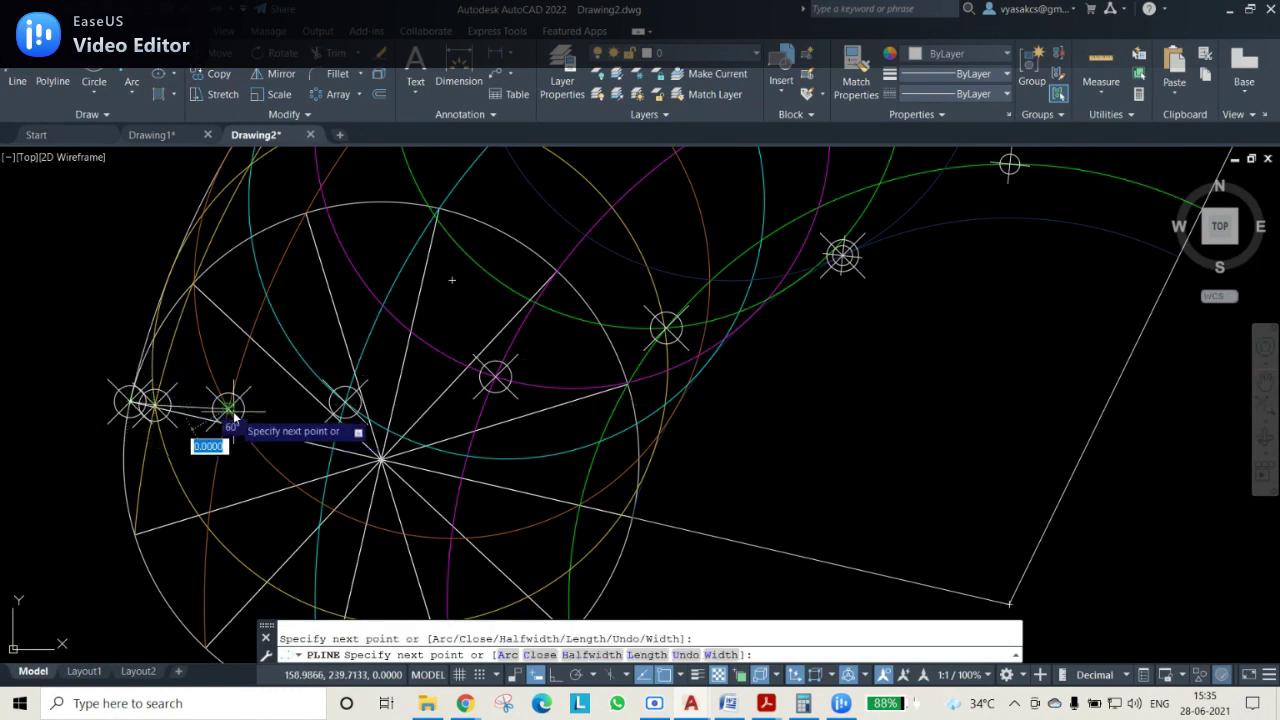
# Continue the polyline through the cyan, magenta and green intersection points to the innermost dark blue point
pyautogui.click(345, 405)
pyautogui.click(495, 376)
pyautogui.click(666, 341)
pyautogui.hotkey('ctrl', 'z')
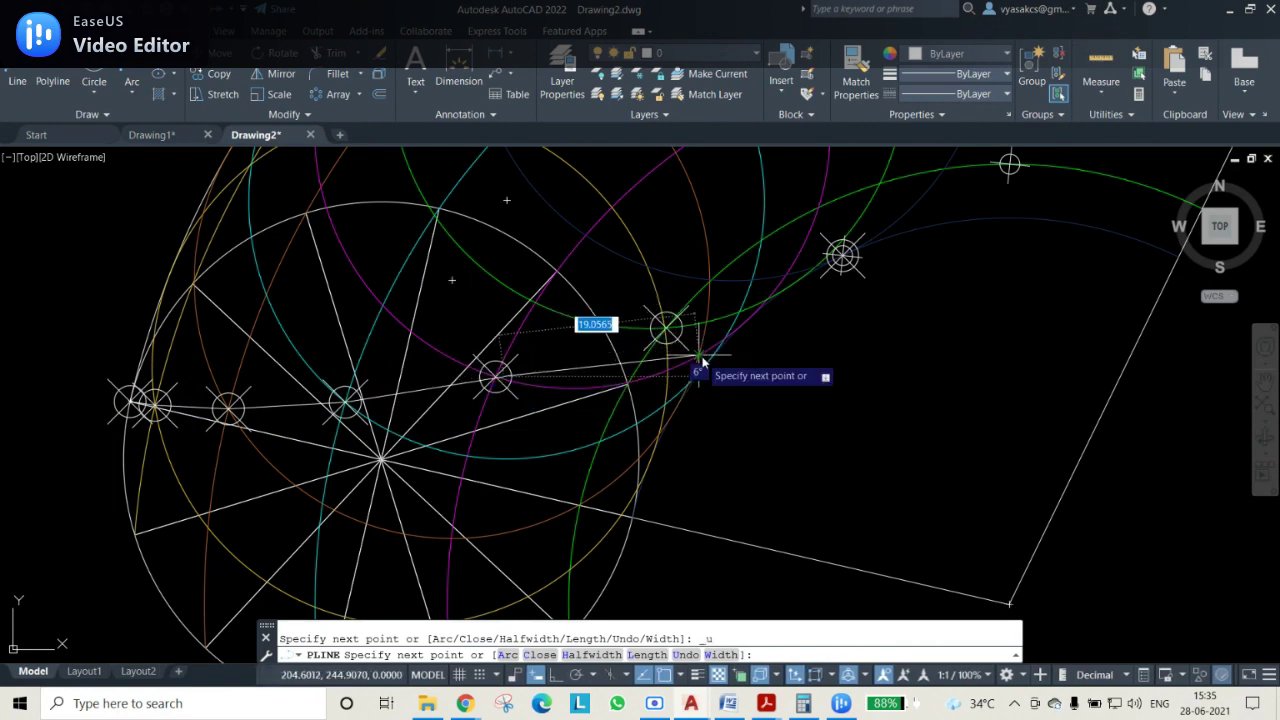
pyautogui.click(679, 343)
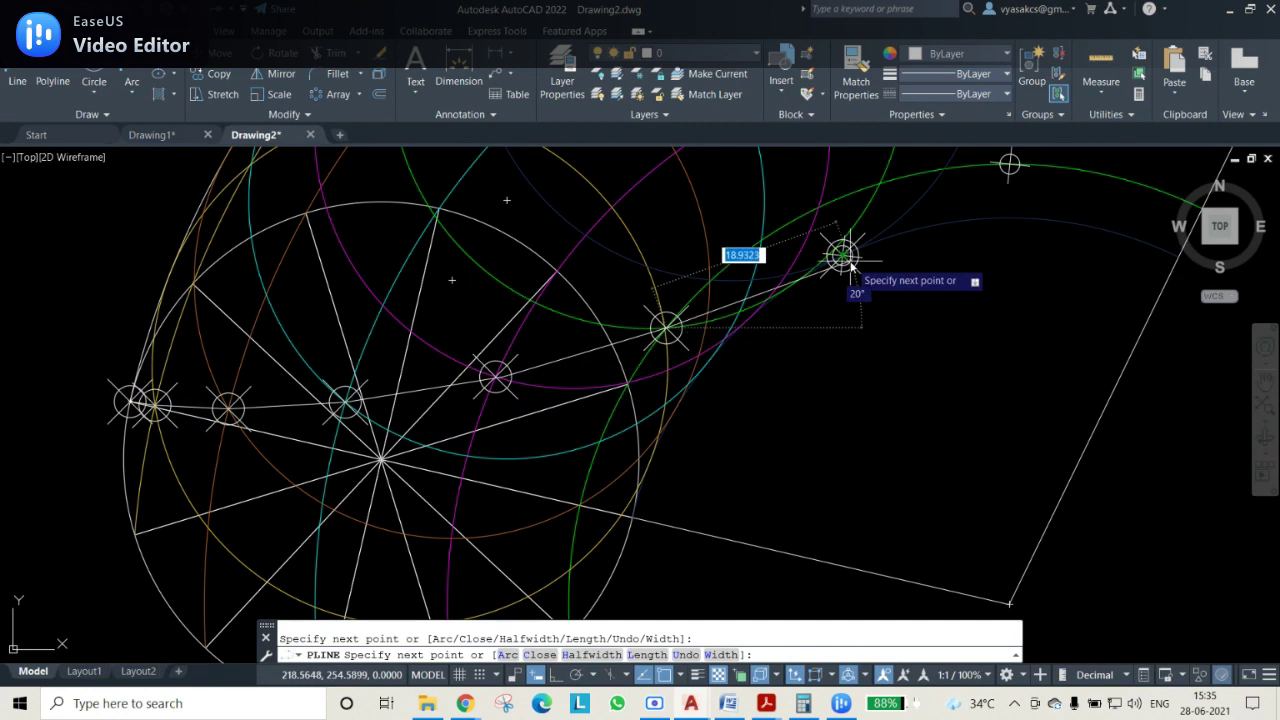
pyautogui.click(858, 287)
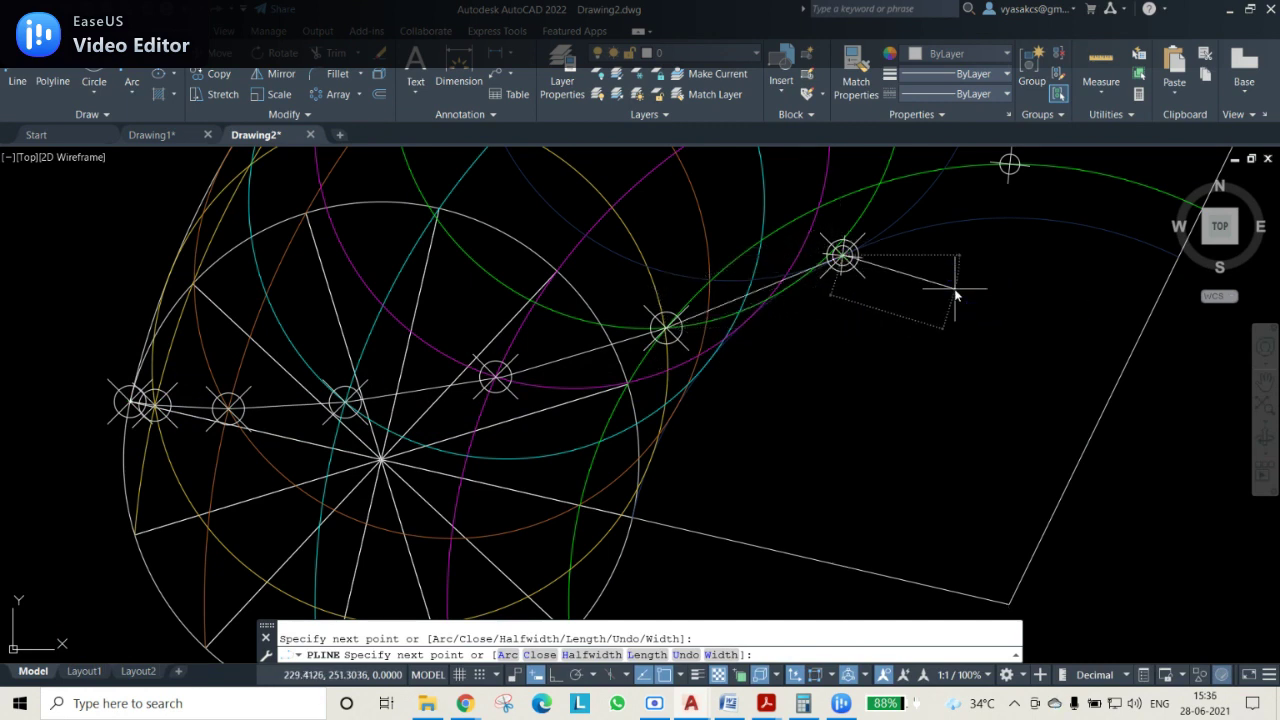
# Extend the polyline through the mirrored points on the green, magenta, cyan and brown arcs
pyautogui.moveTo(957, 286); pyautogui.dragTo(760, 470, button='middle')
pyautogui.click(811, 353)
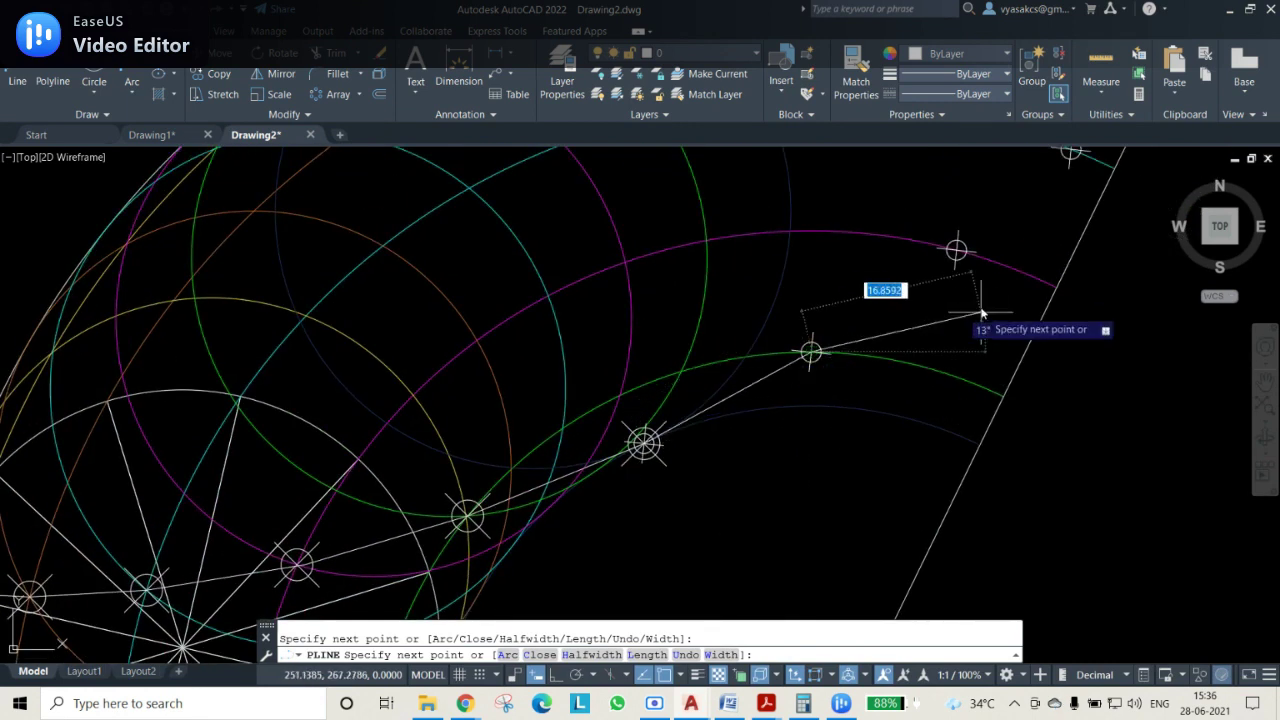
pyautogui.click(956, 251)
pyautogui.moveTo(1014, 229); pyautogui.dragTo(882, 403, button='middle')
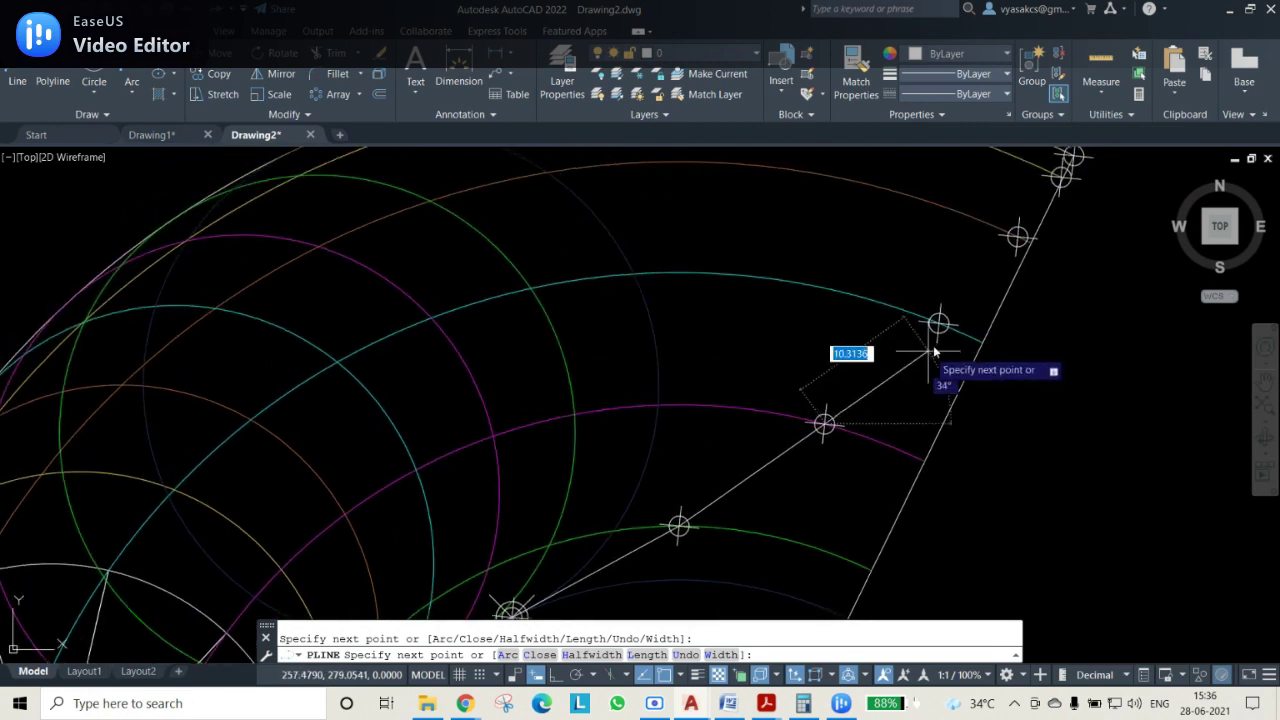
pyautogui.click(940, 325)
pyautogui.click(1017, 237)
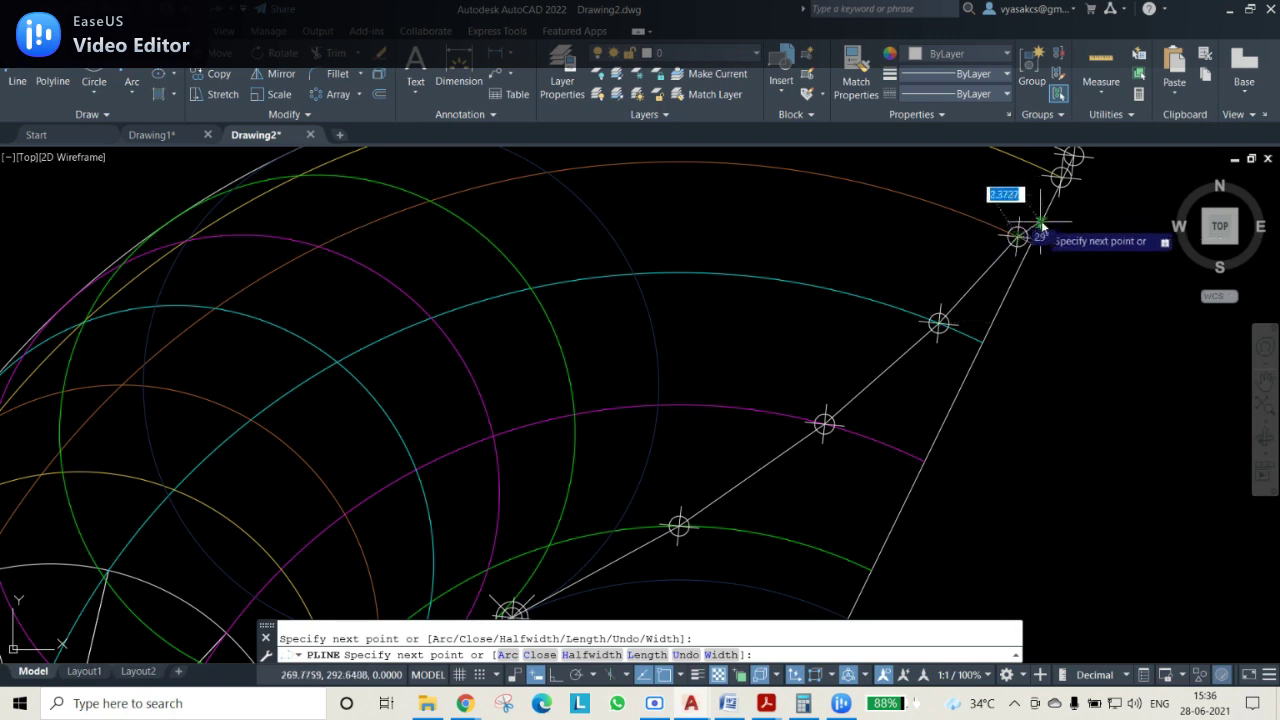
# Run the polyline through the mirrored point on the yellow arc, ending it at the mirrored point on the directing arc
pyautogui.moveTo(1055, 197); pyautogui.dragTo(889, 391, button='middle')
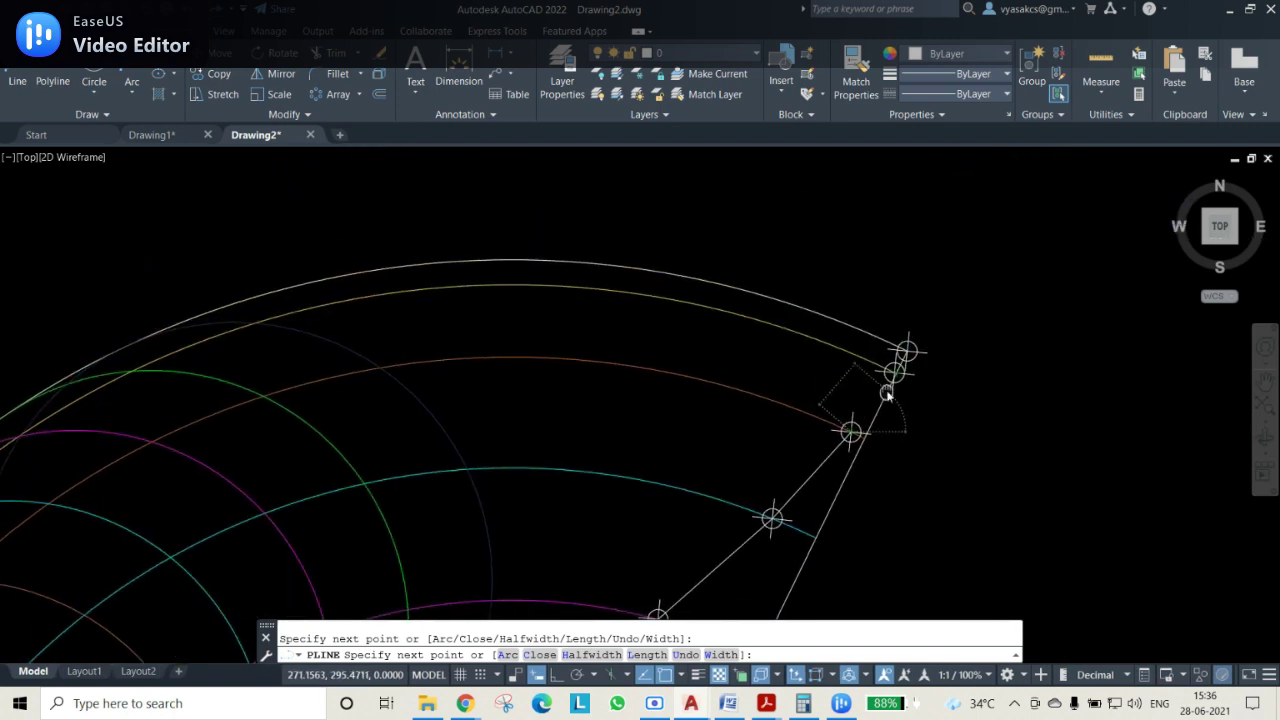
pyautogui.scroll(2, 889, 390)
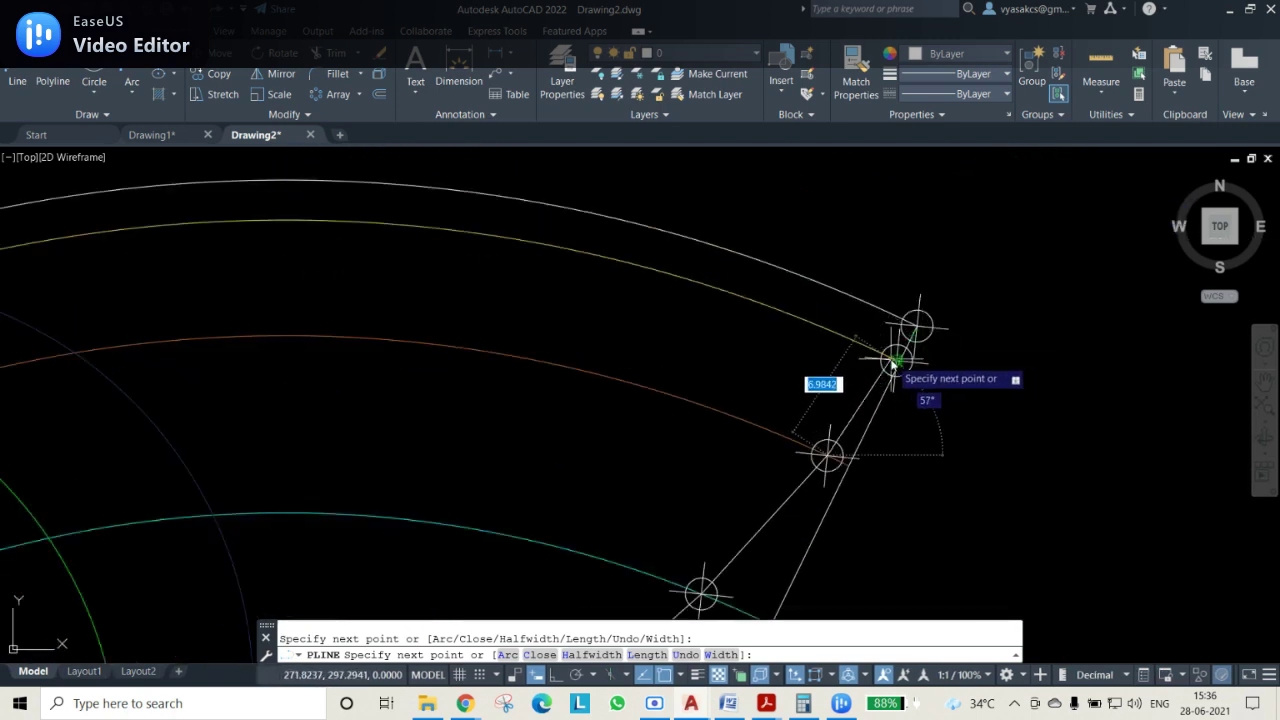
pyautogui.click(935, 428)
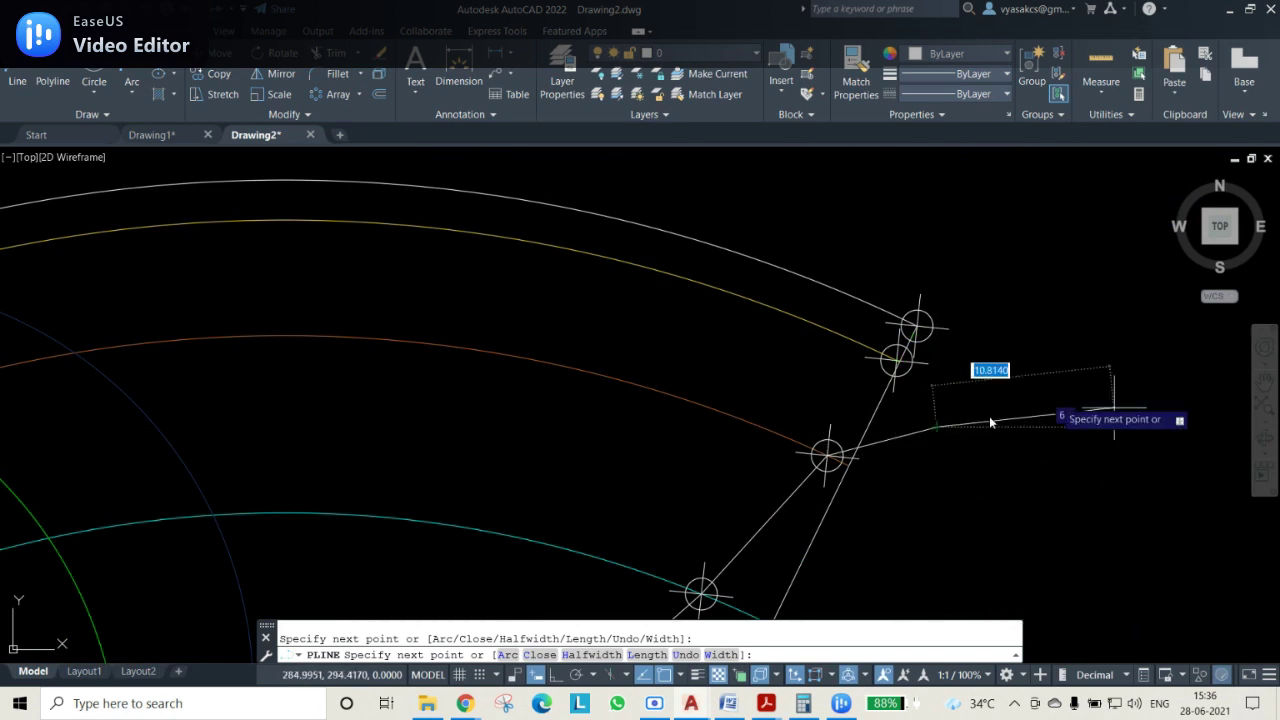
pyautogui.hotkey('ctrl', 'z')
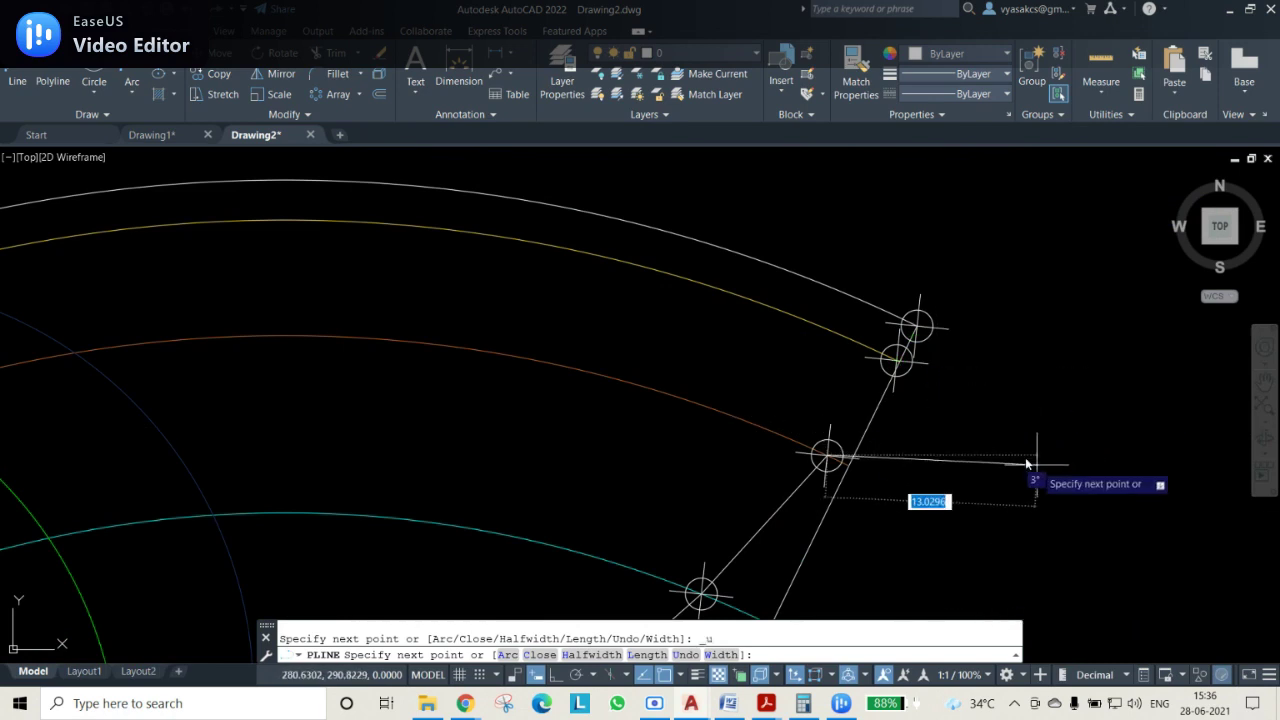
pyautogui.click(897, 361)
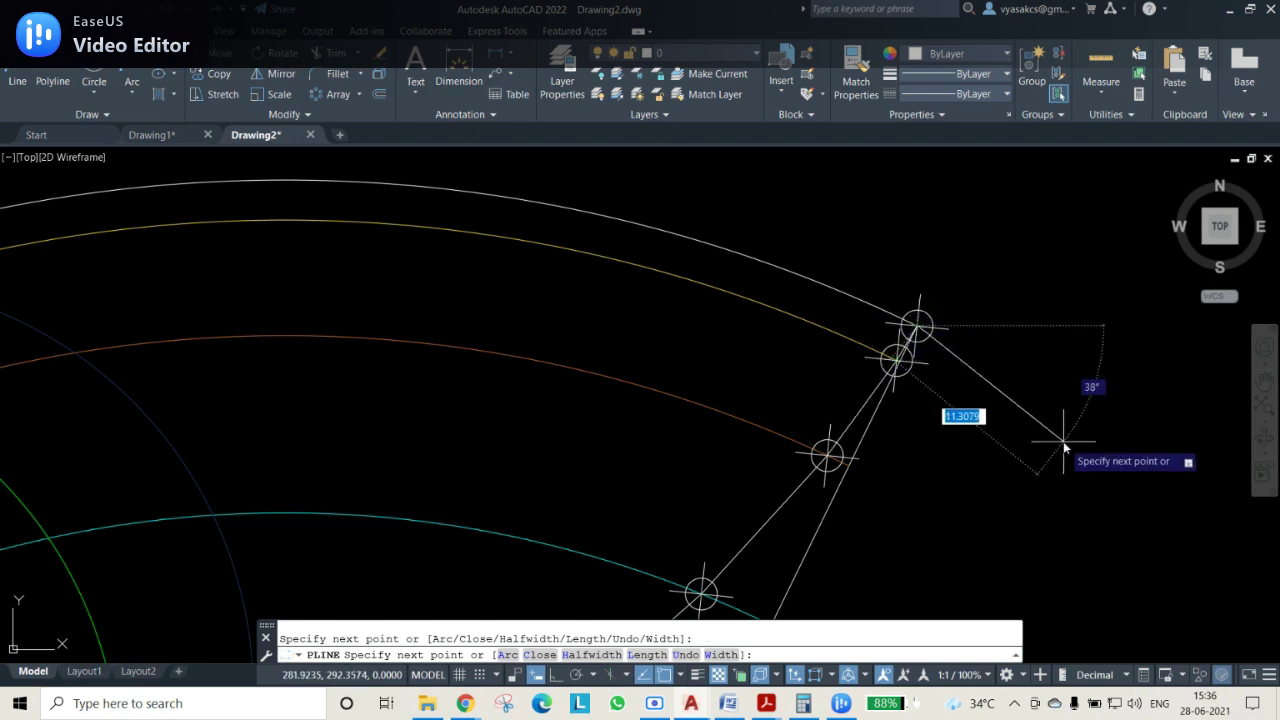
pyautogui.press('Escape')
# Smooth the polyline into a fit curve that passes through all of its plotted points
pyautogui.scroll(-2, 955, 468)
pyautogui.scroll(-2, 948, 477)
pyautogui.moveTo(766, 514); pyautogui.dragTo(789, 357, button='middle')
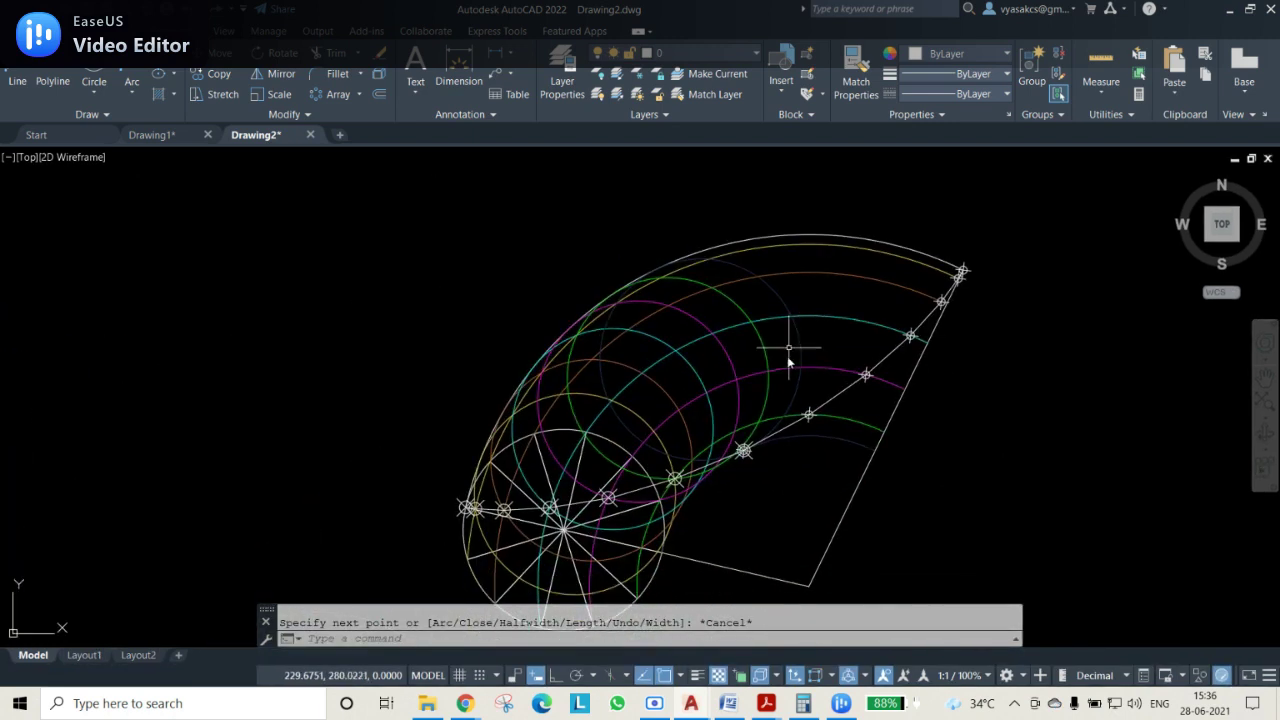
pyautogui.click(789, 431)
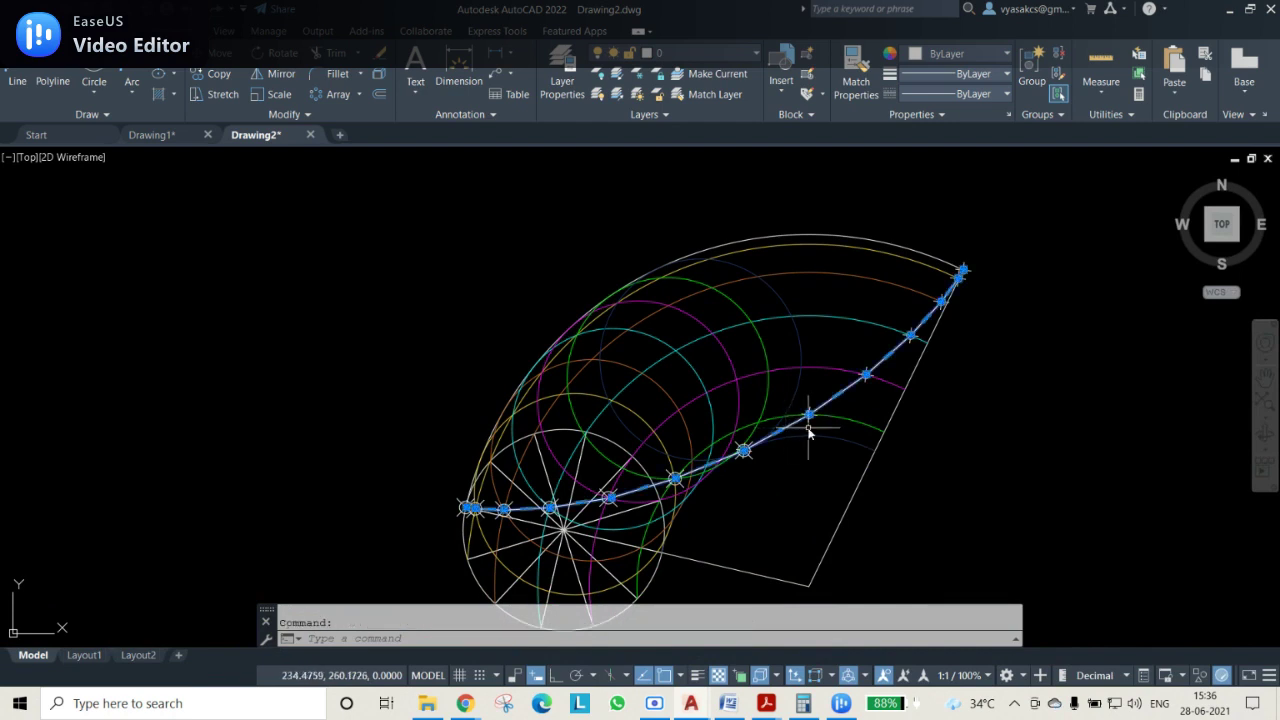
pyautogui.press('Return')
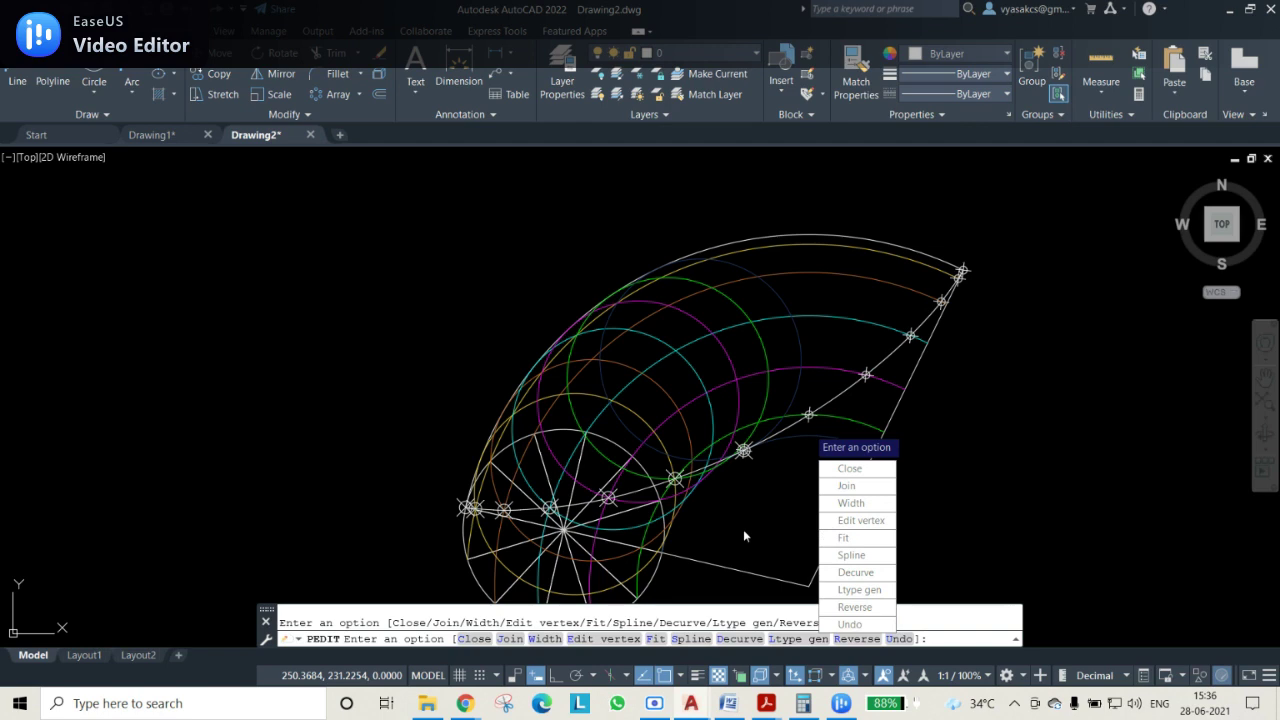
pyautogui.press('Escape')
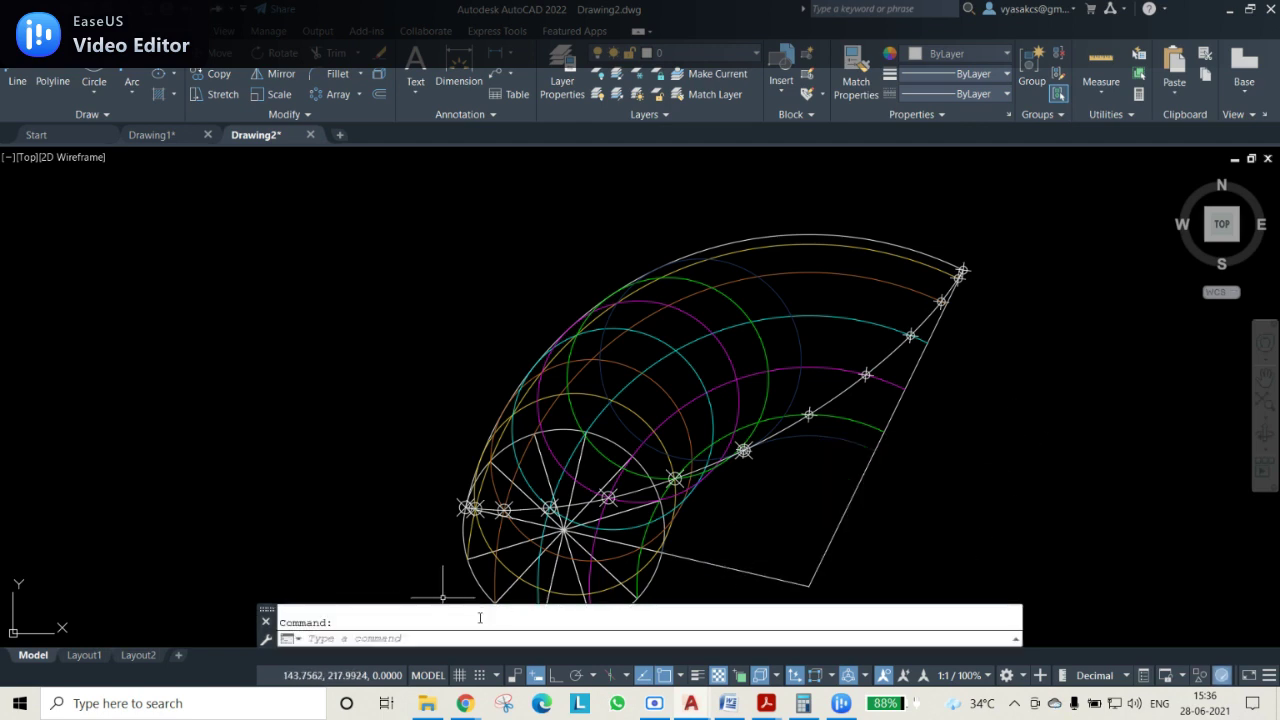
# Set the lineweight of the hypocycloid curve to 0.50 mm
pyautogui.scroll(2, 565, 535)
pyautogui.scroll(-2, 570, 530)
pyautogui.scroll(4, 739, 513)
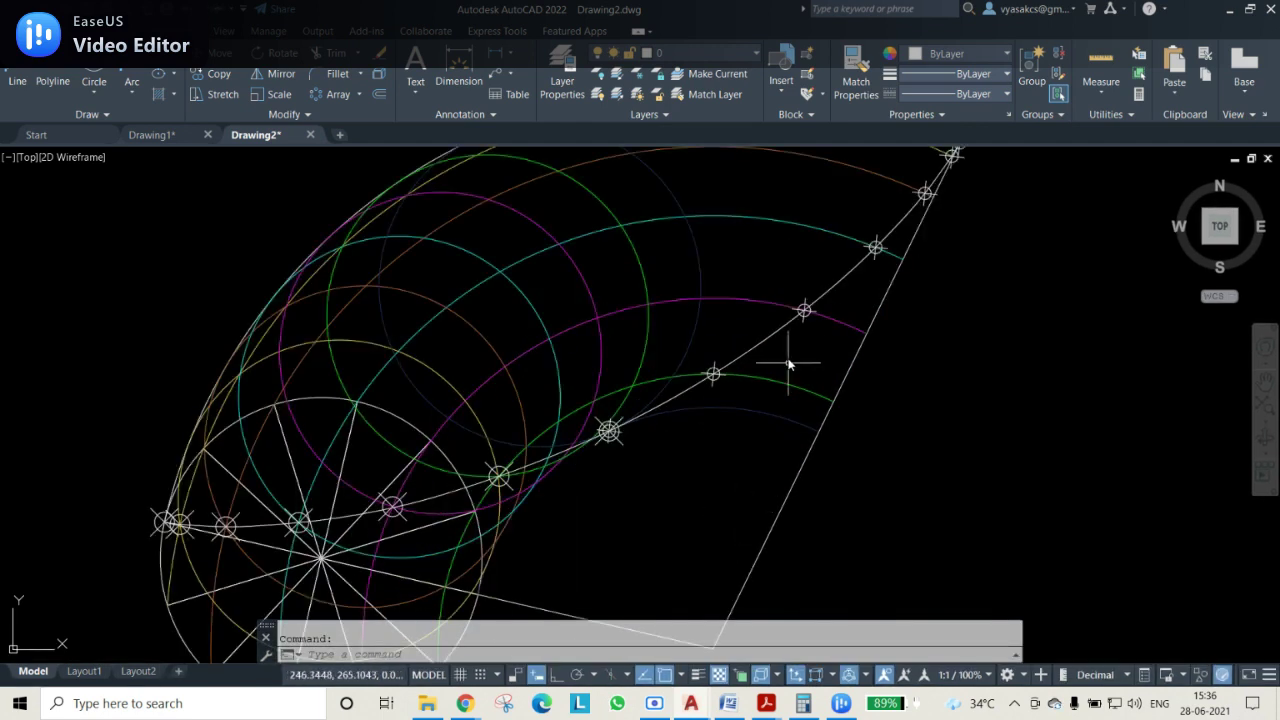
pyautogui.click(769, 333)
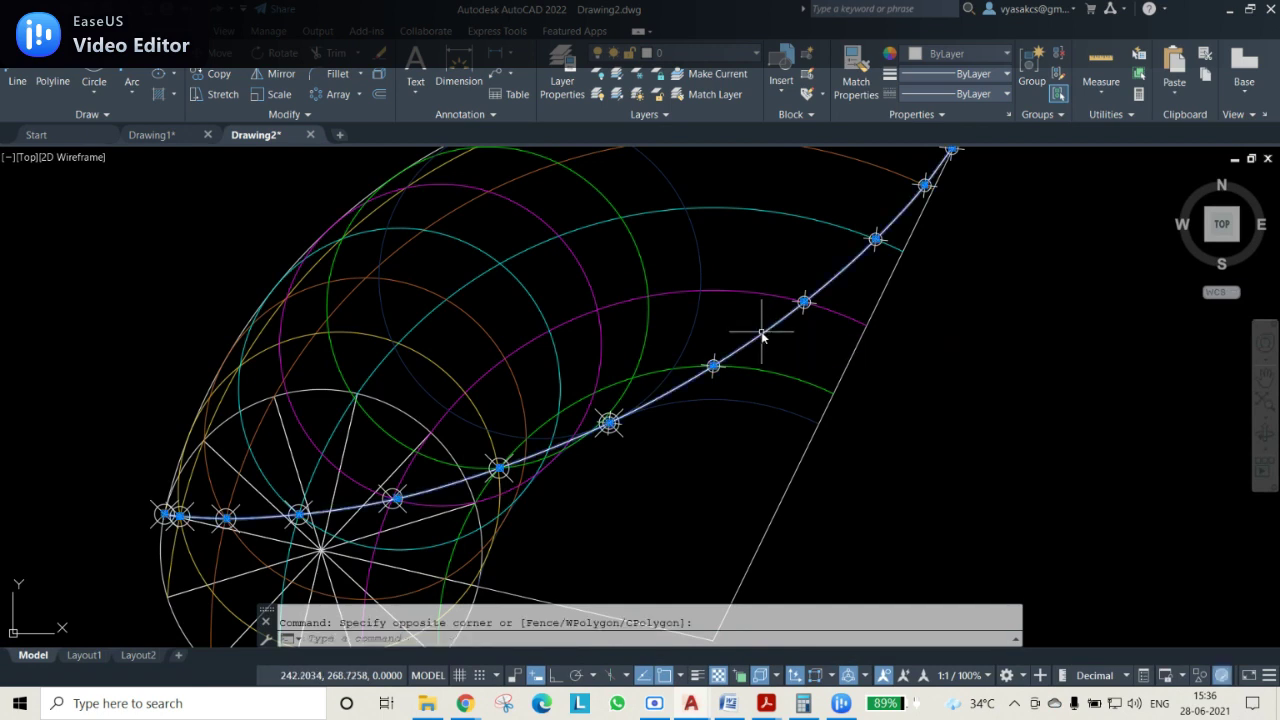
pyautogui.click(978, 74)
pyautogui.scroll(-2, 966, 270)
pyautogui.click(966, 250)
# Turn on lineweight display for the drawing and deselect the curve
pyautogui.scroll(-3, 820, 420)
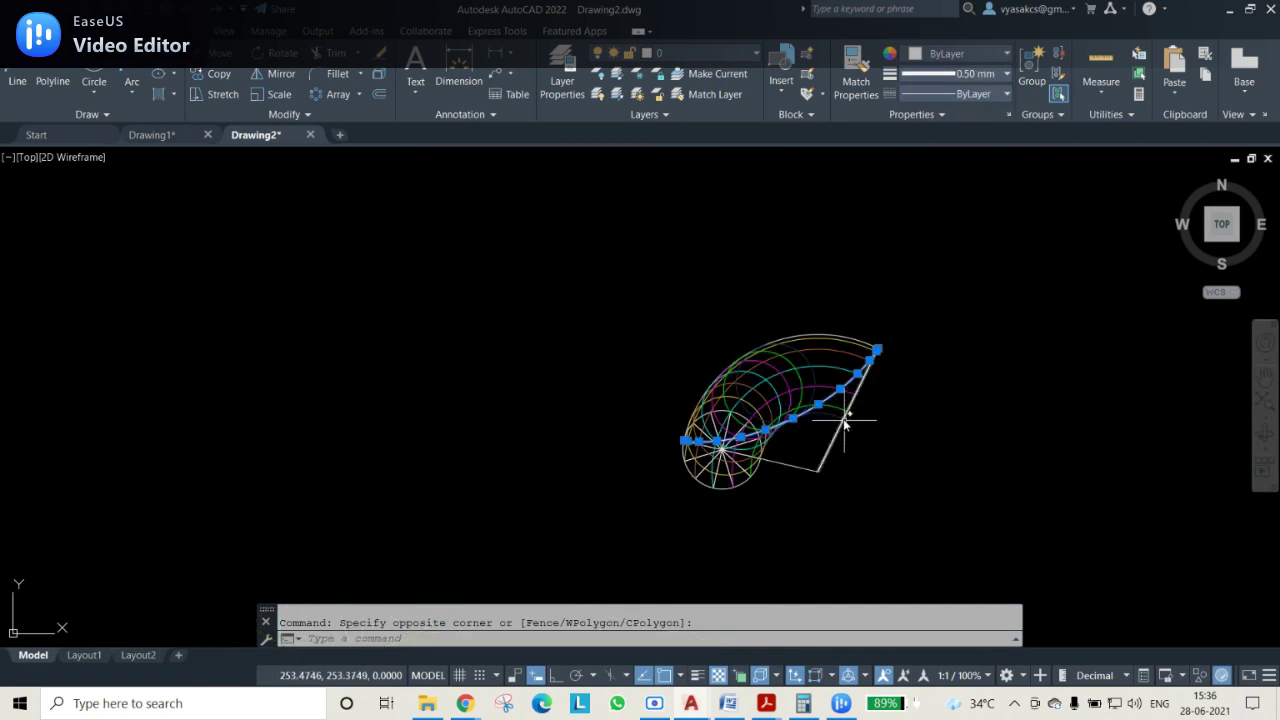
pyautogui.scroll(2, 837, 392)
pyautogui.click(698, 677)
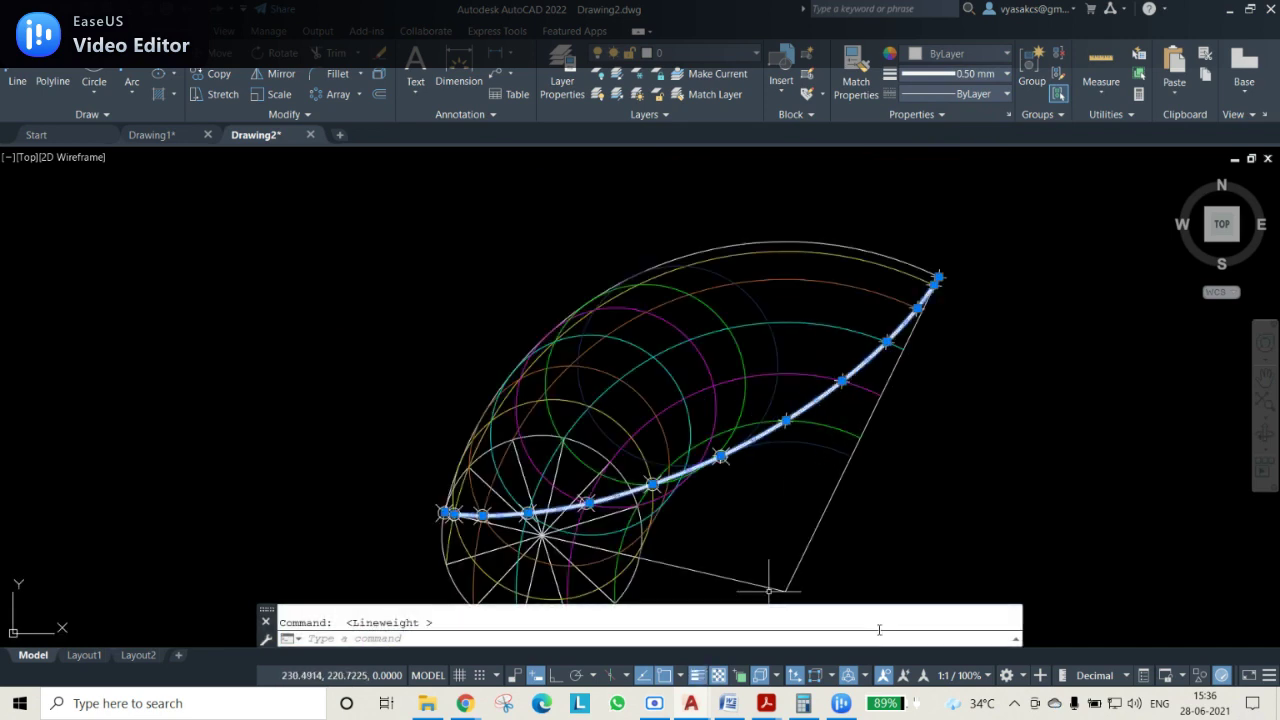
pyautogui.moveTo(837, 514); pyautogui.dragTo(730, 453, button='middle')
pyautogui.press('Escape')
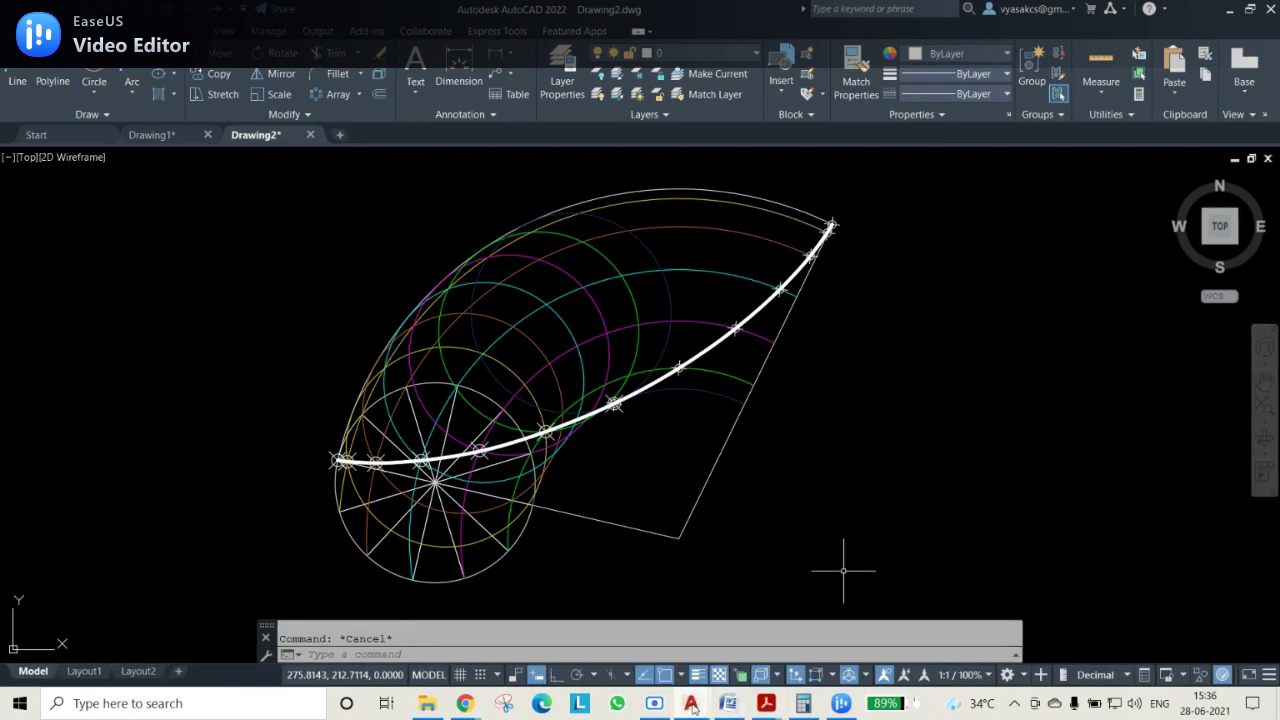
# Switch to Word to read the tangent requirement in question 17, Hypo cycloid, and return to AutoCAD
pyautogui.click(728, 703)
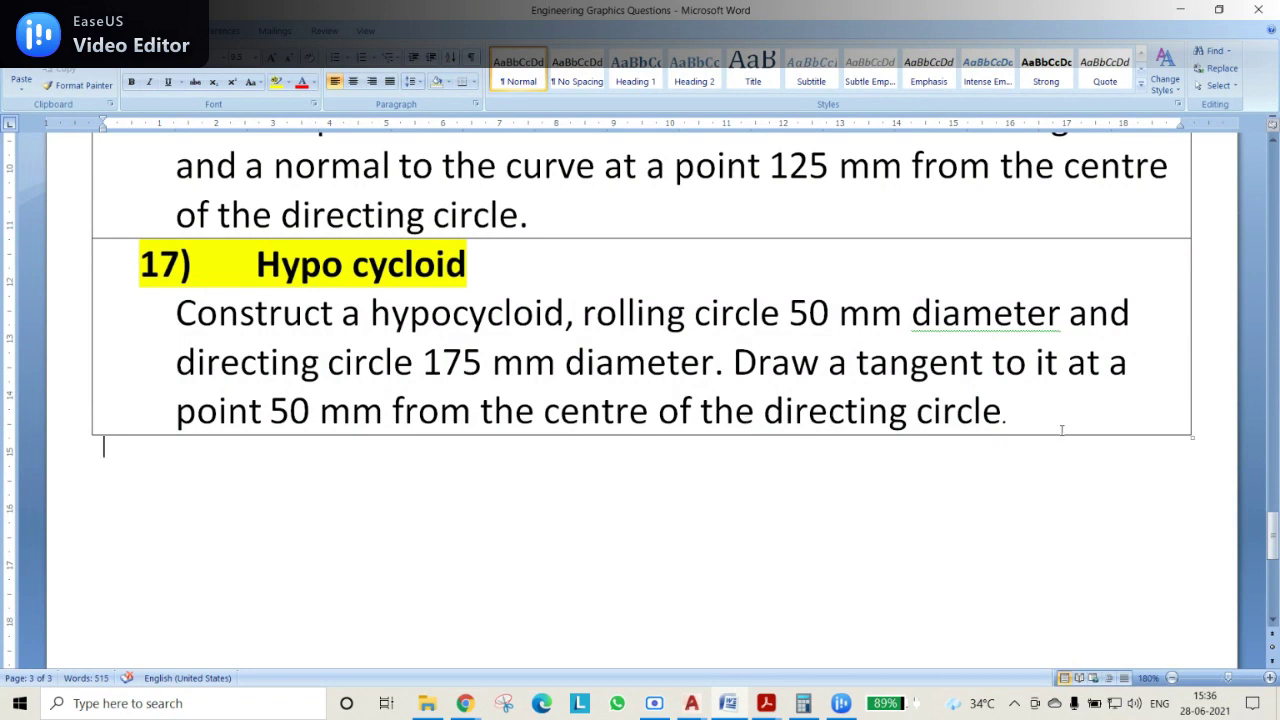
pyautogui.moveTo(691, 703)
pyautogui.click(793, 605)
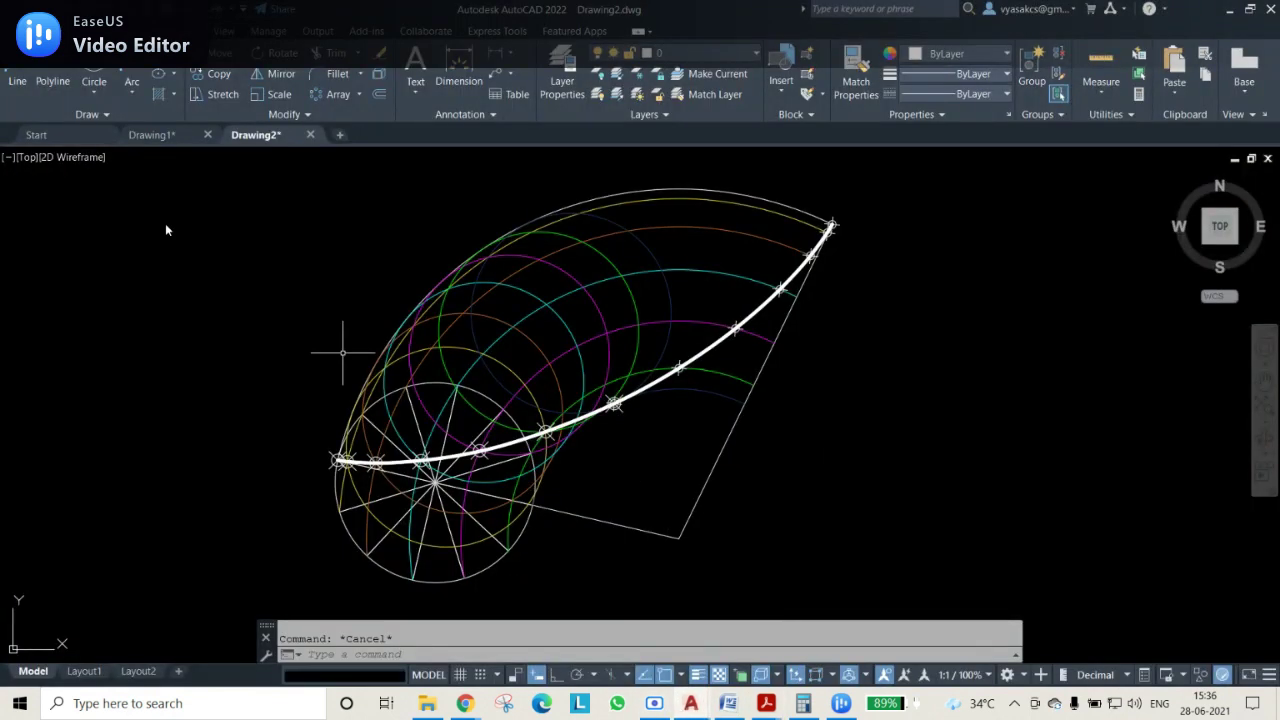
# Draw a circle of radius 50 mm centred on the directing circle's centre
pyautogui.click(94, 81)
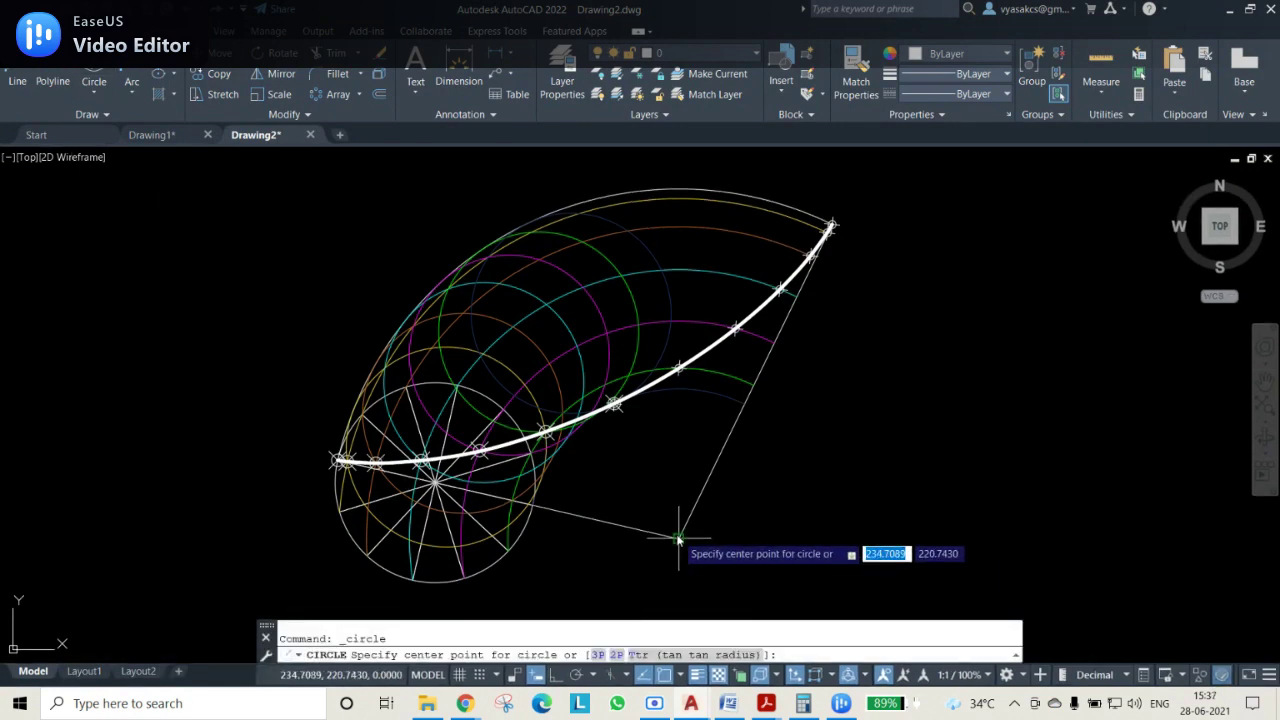
pyautogui.click(679, 536)
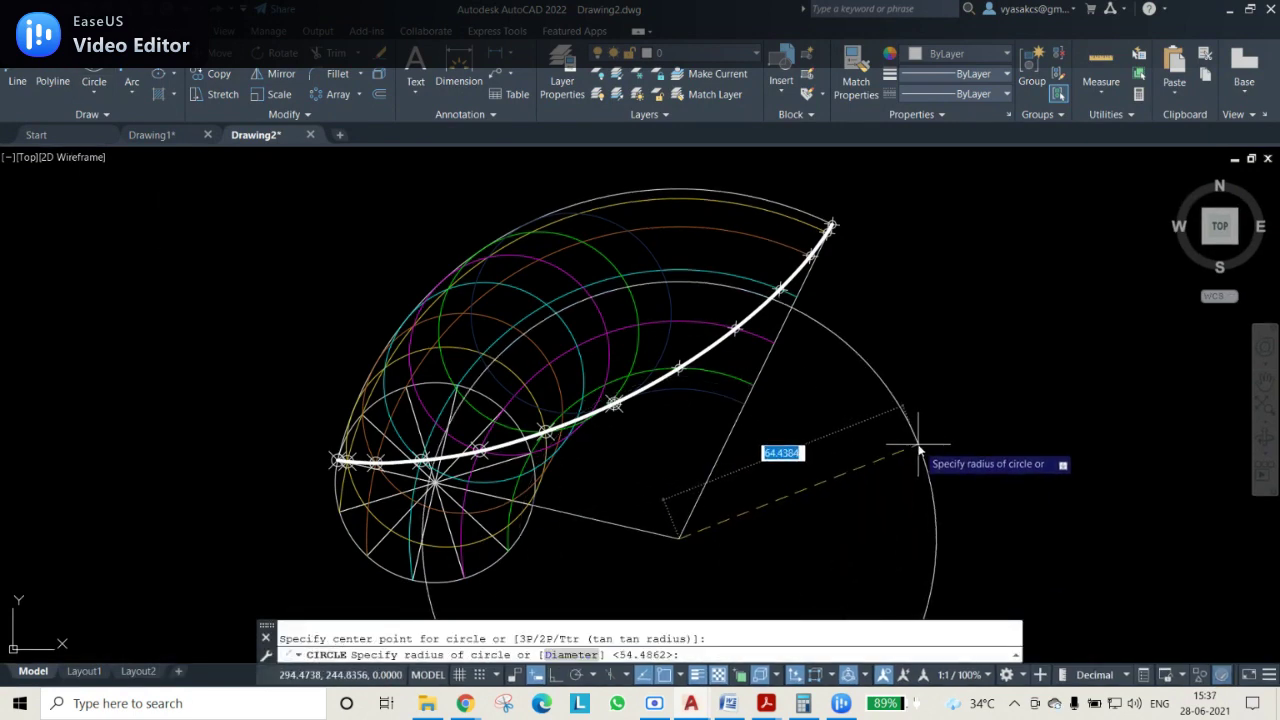
pyautogui.write('50')
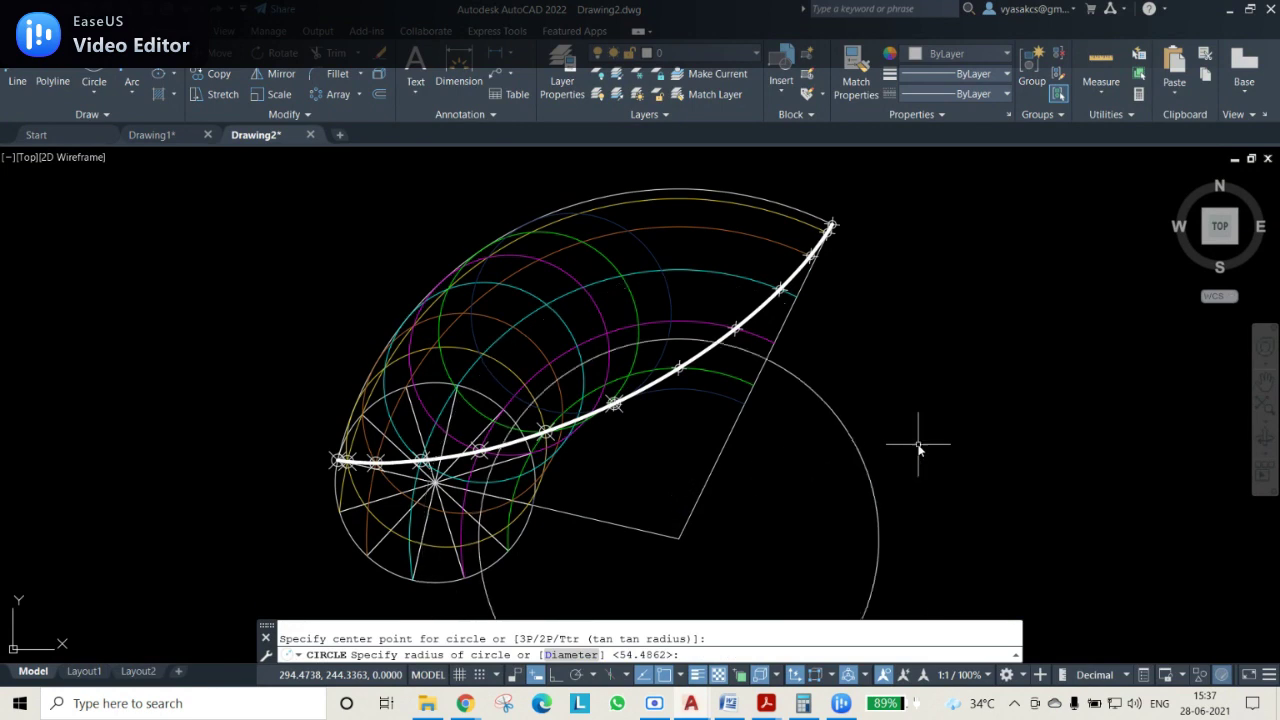
pyautogui.press('Return')
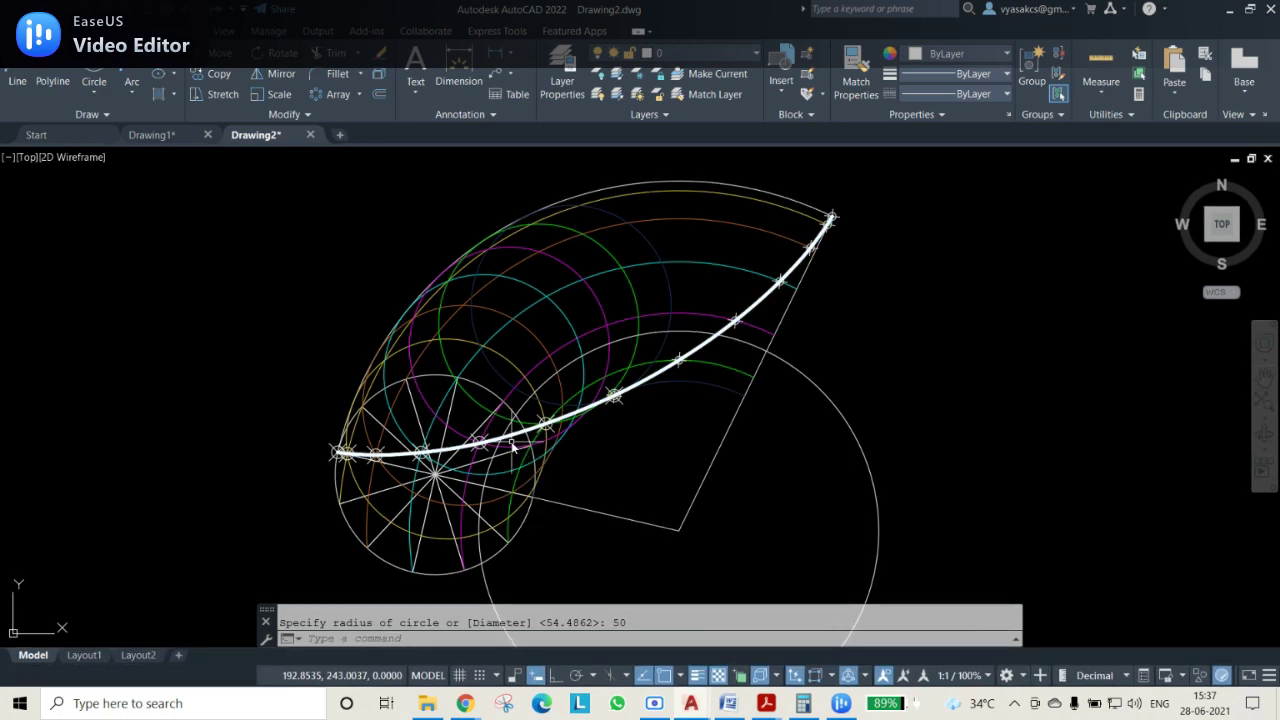
# Place a red (205,32,39) point where the 50 mm radius circle crosses the hypocycloid, and erase that circle
pyautogui.write('o')
pyautogui.press('Return')
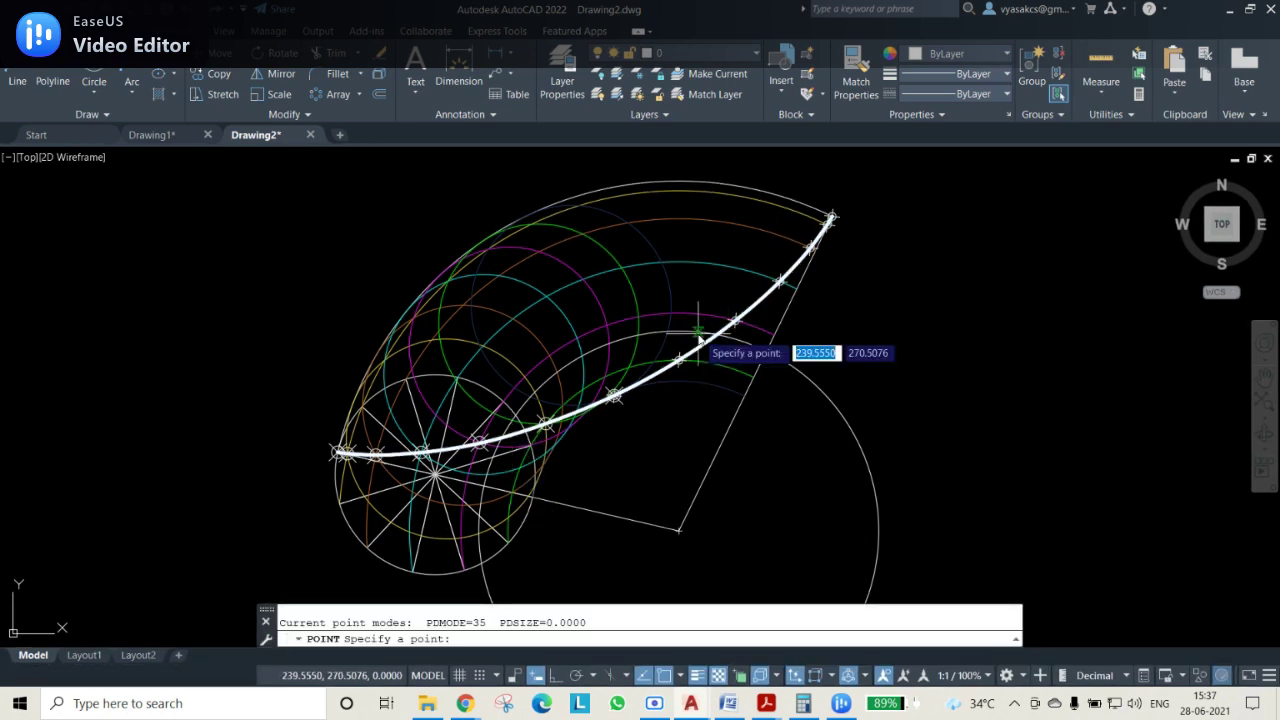
pyautogui.click(952, 53)
pyautogui.click(962, 132)
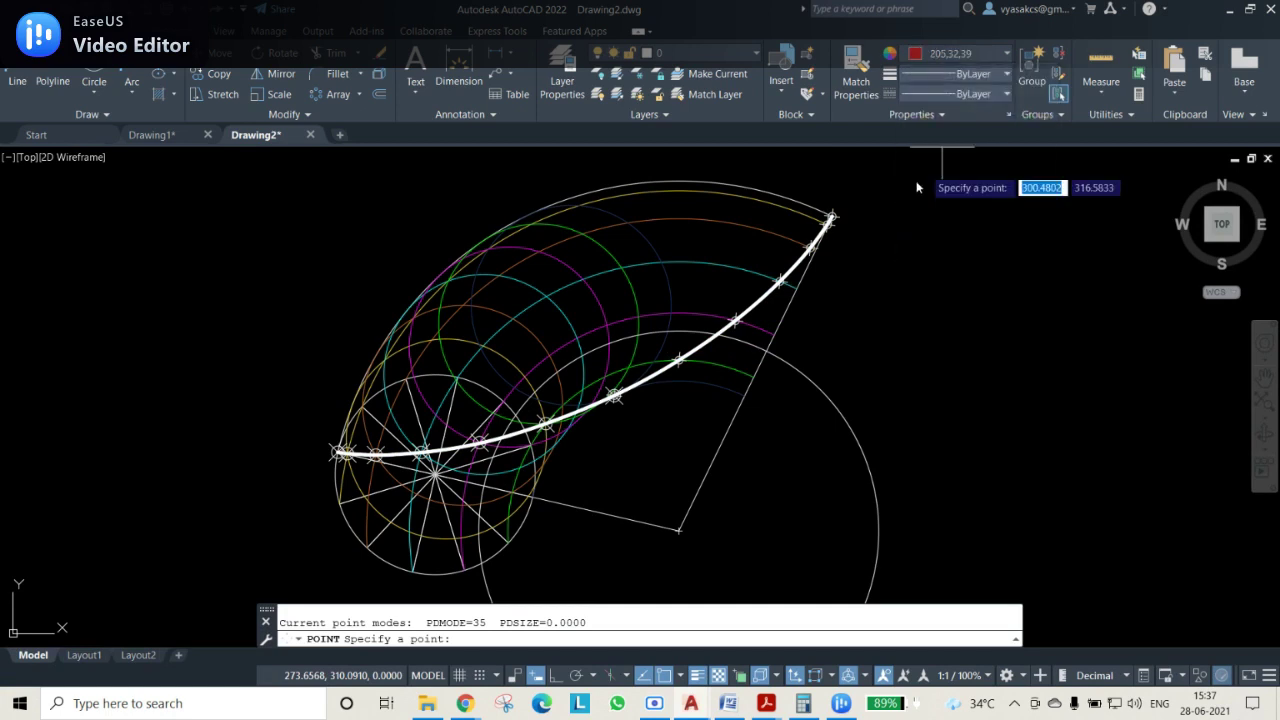
pyautogui.click(718, 336)
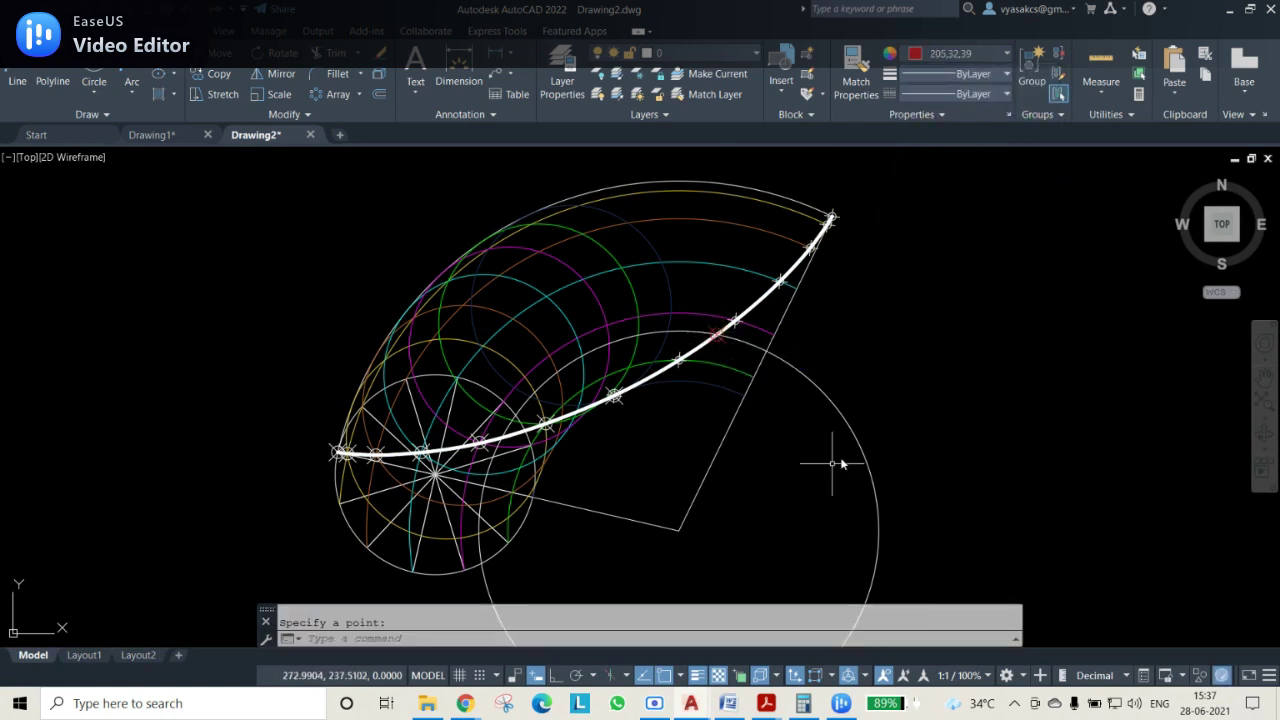
pyautogui.click(876, 479)
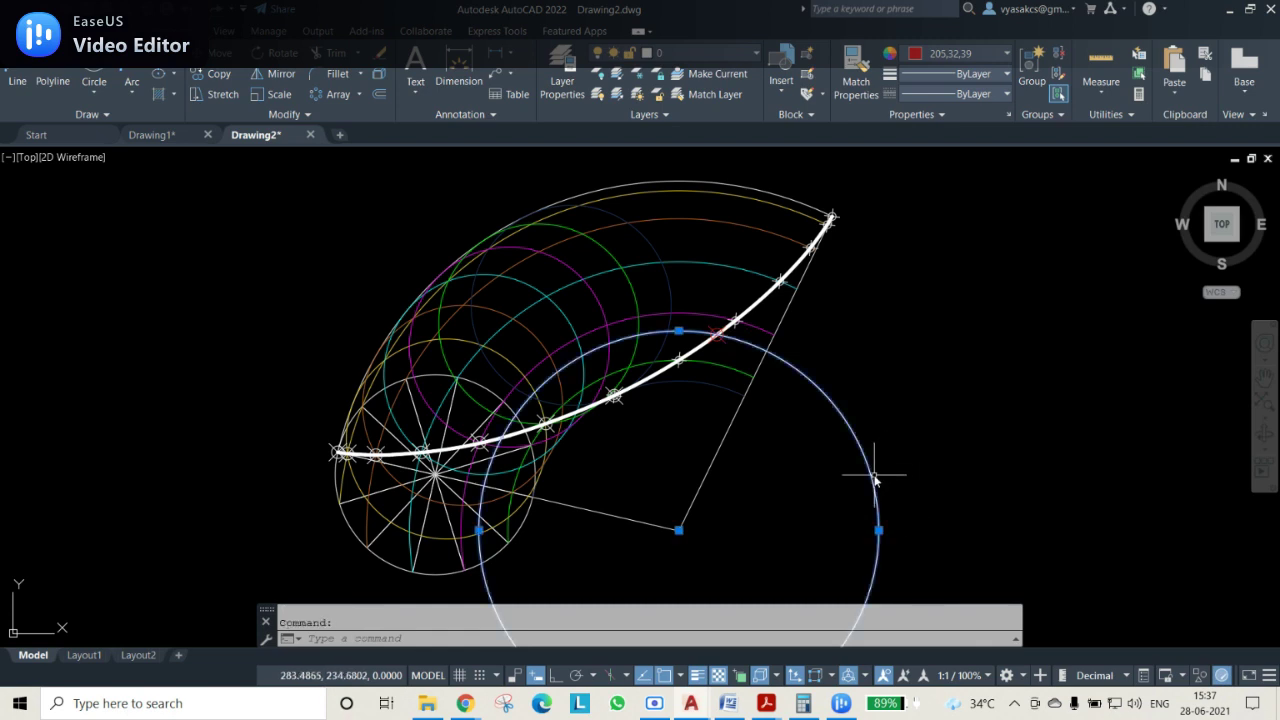
pyautogui.press('Delete')
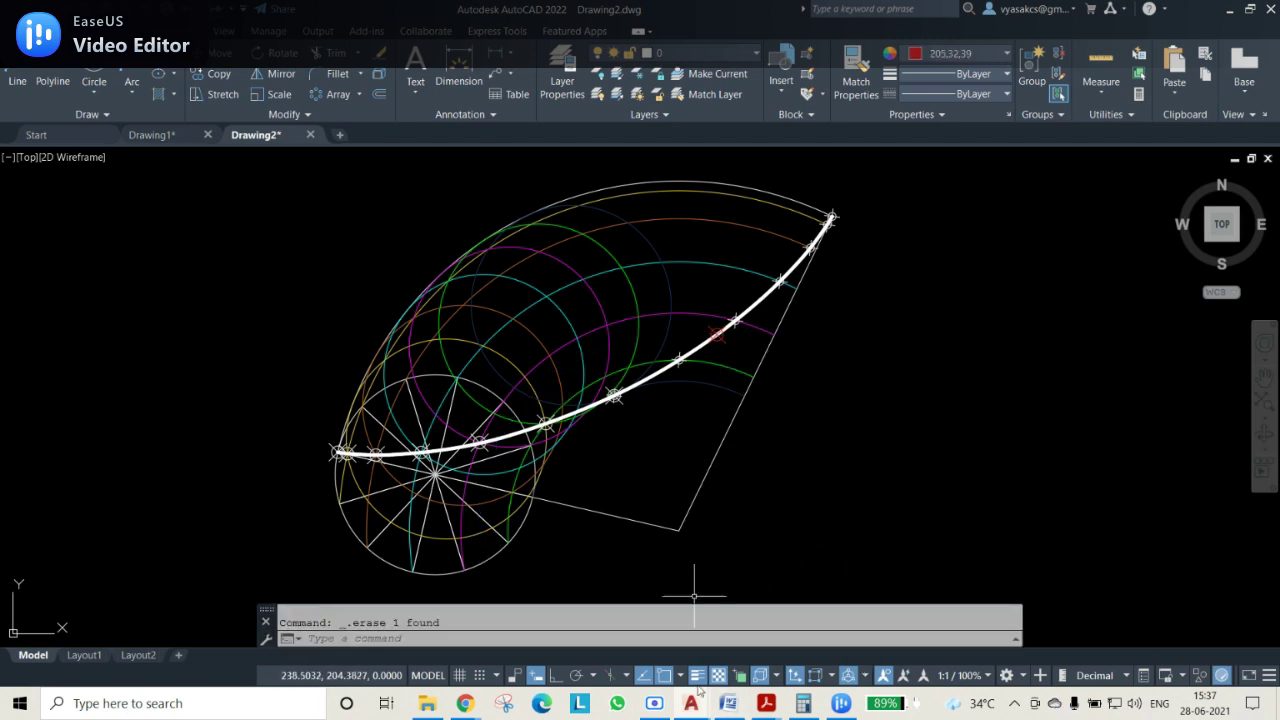
# Draw a circle of radius 25 mm centred on the red point on the hypocycloid
pyautogui.scroll(2, 760, 452)
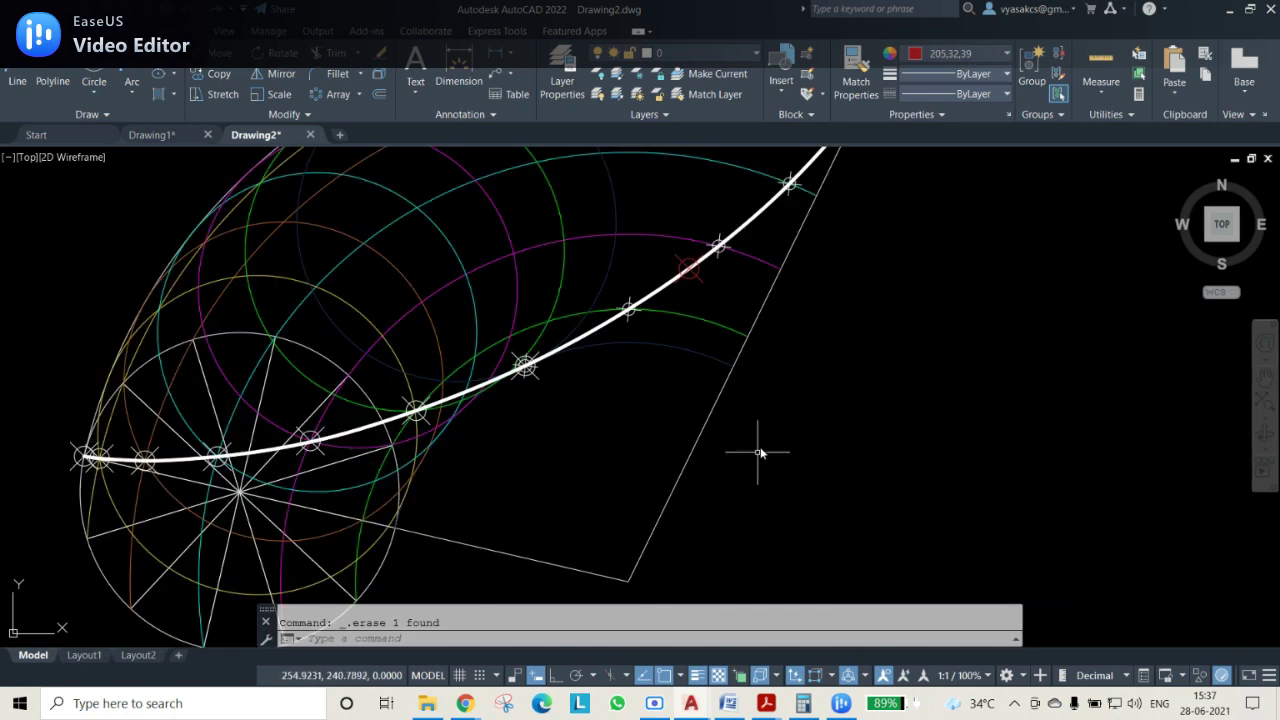
pyautogui.scroll(-2, 751, 343)
pyautogui.moveTo(826, 379); pyautogui.dragTo(690, 403, button='middle')
pyautogui.scroll(2, 592, 325)
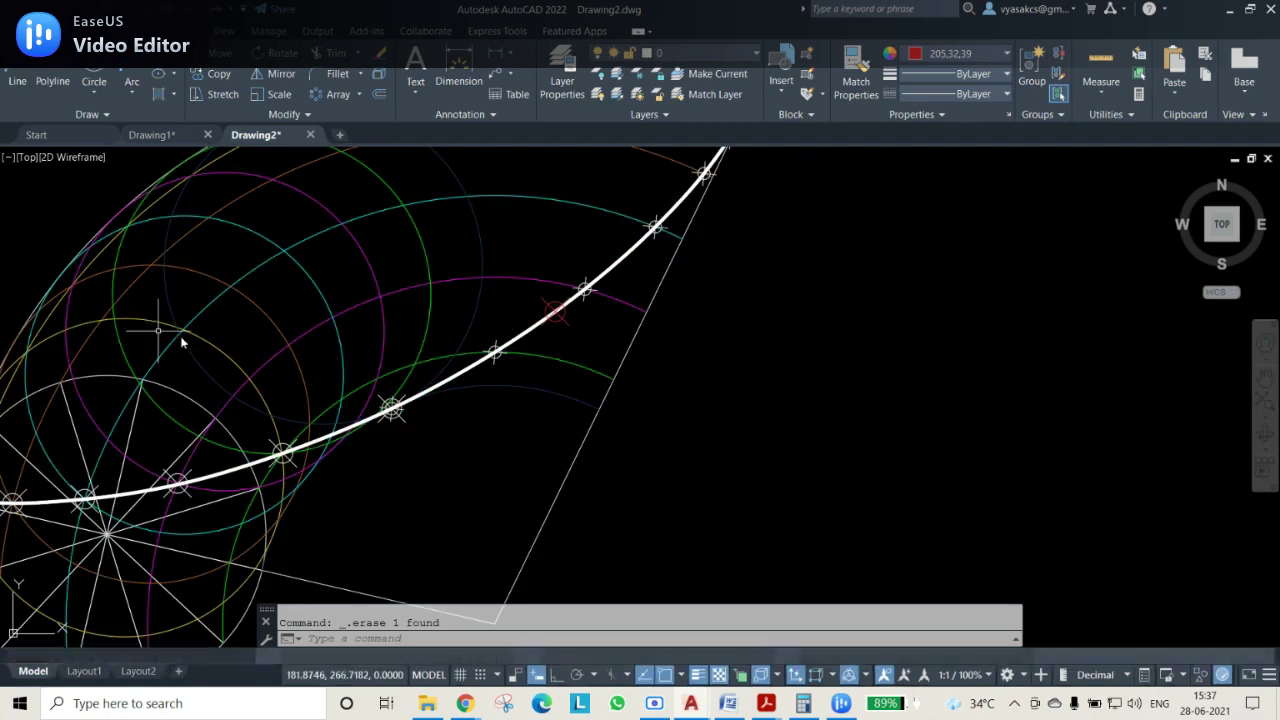
pyautogui.write('c')
pyautogui.press('Return')
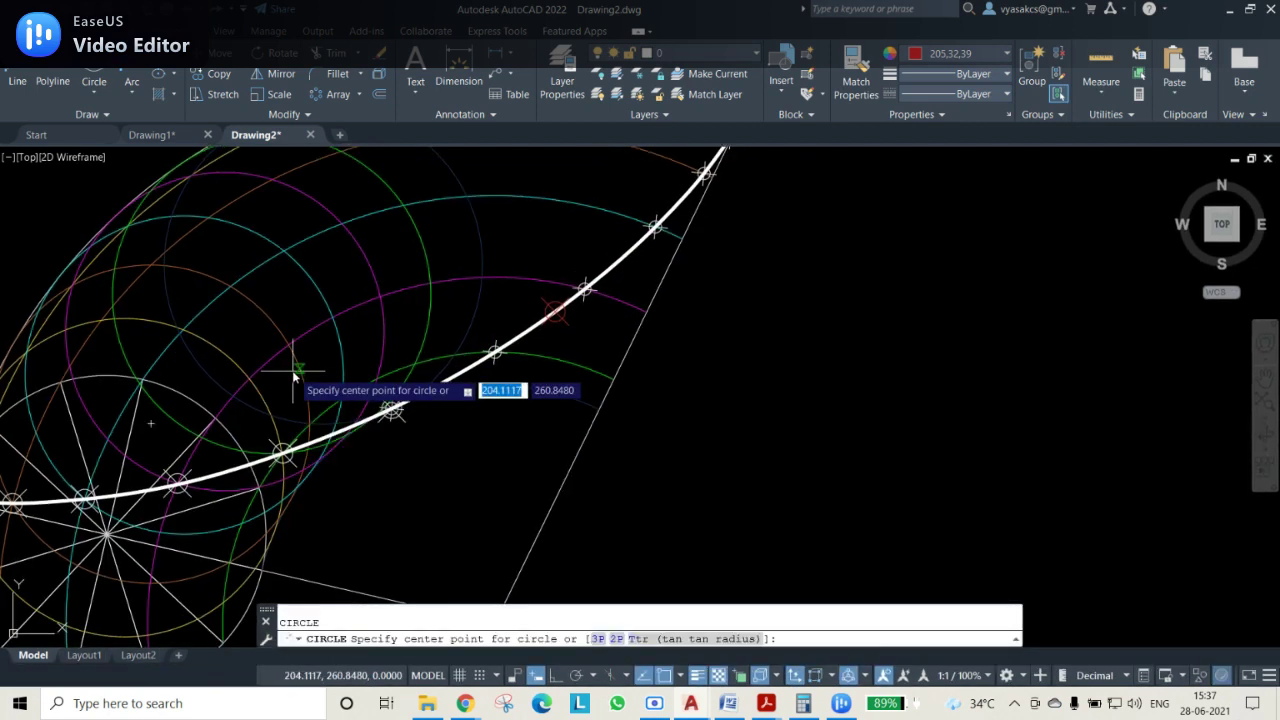
pyautogui.click(556, 313)
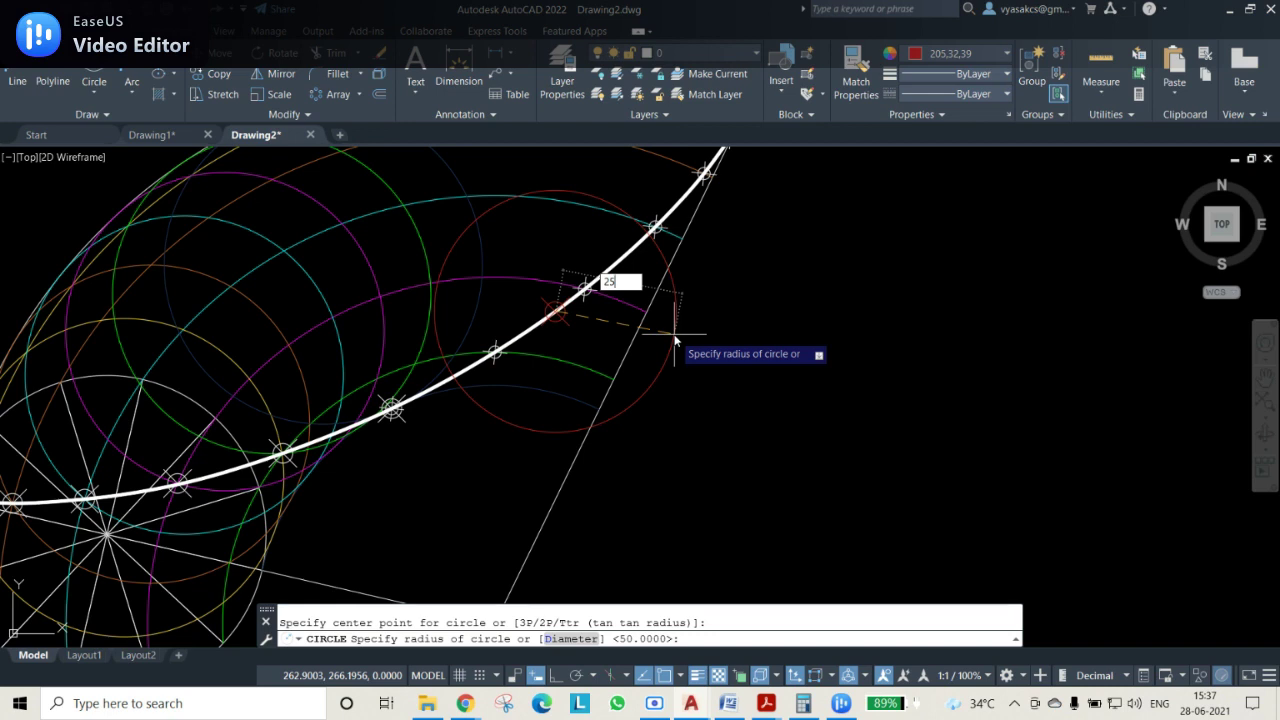
pyautogui.press('Return')
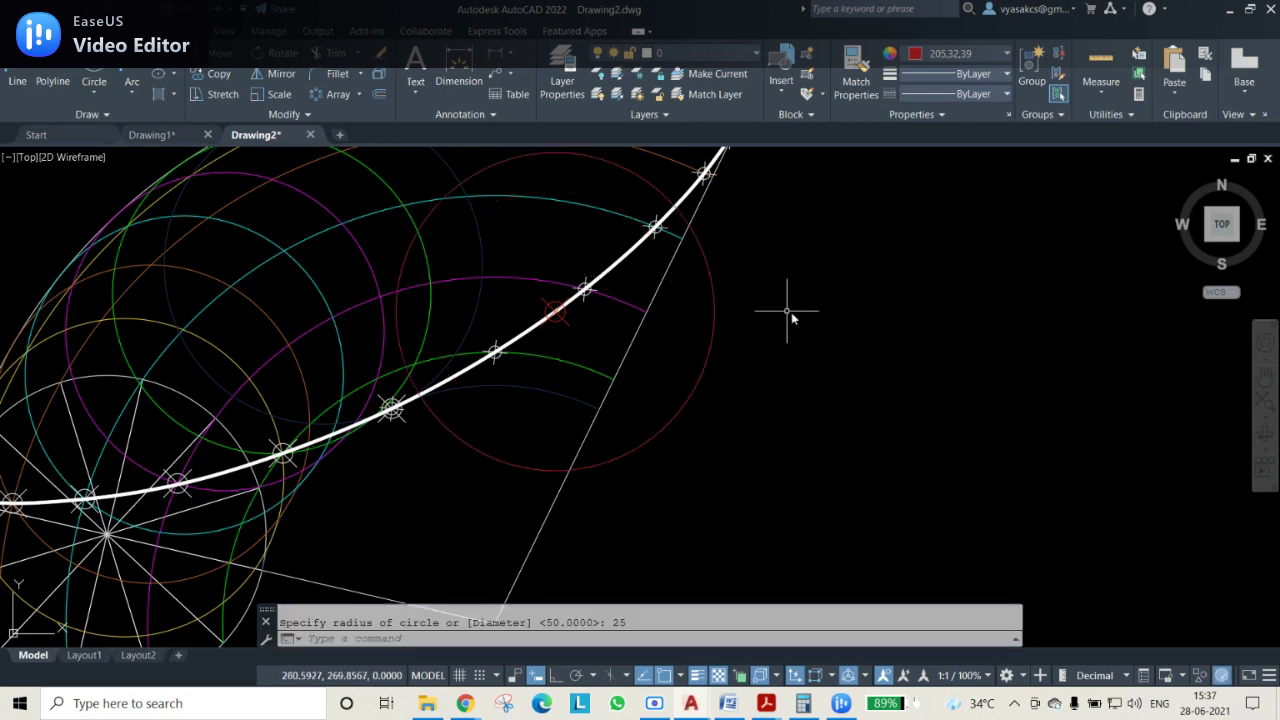
# Draw a circle centred on the directing circle's centre and passing through the initial rolling circle's centre
pyautogui.moveTo(770, 361)
pyautogui.mouseDown(button='middle')
pyautogui.moveTo(966, 414)
pyautogui.moveTo(966, 398)
pyautogui.mouseUp(button='middle')
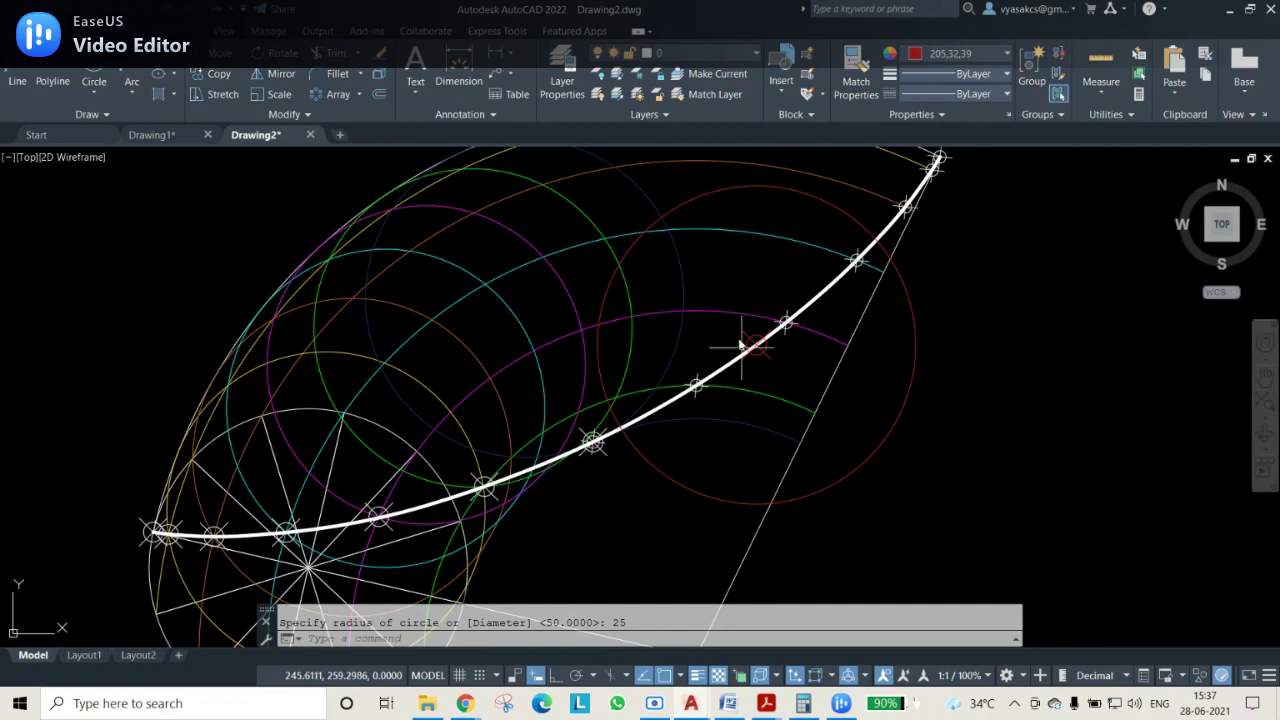
pyautogui.moveTo(572, 364)
pyautogui.mouseDown(button='middle')
pyautogui.moveTo(500, 229)
pyautogui.moveTo(471, 320)
pyautogui.moveTo(437, 313)
pyautogui.mouseUp(button='middle')
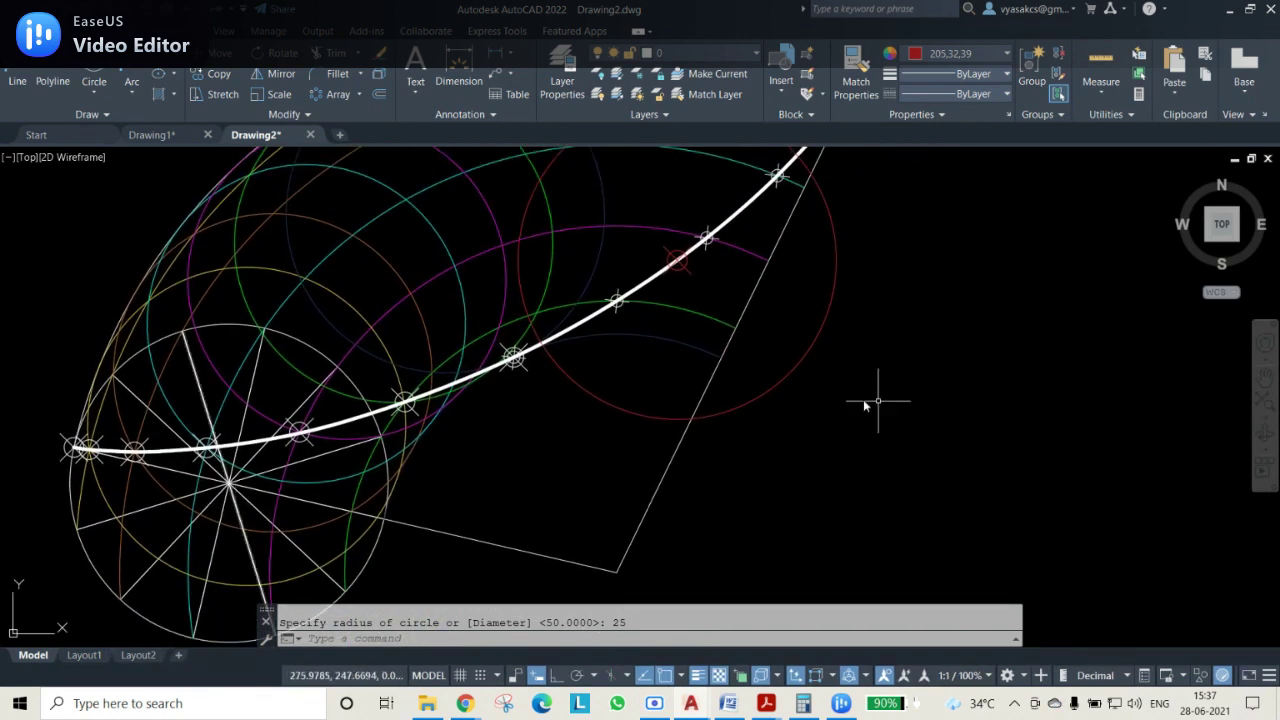
pyautogui.click(94, 82)
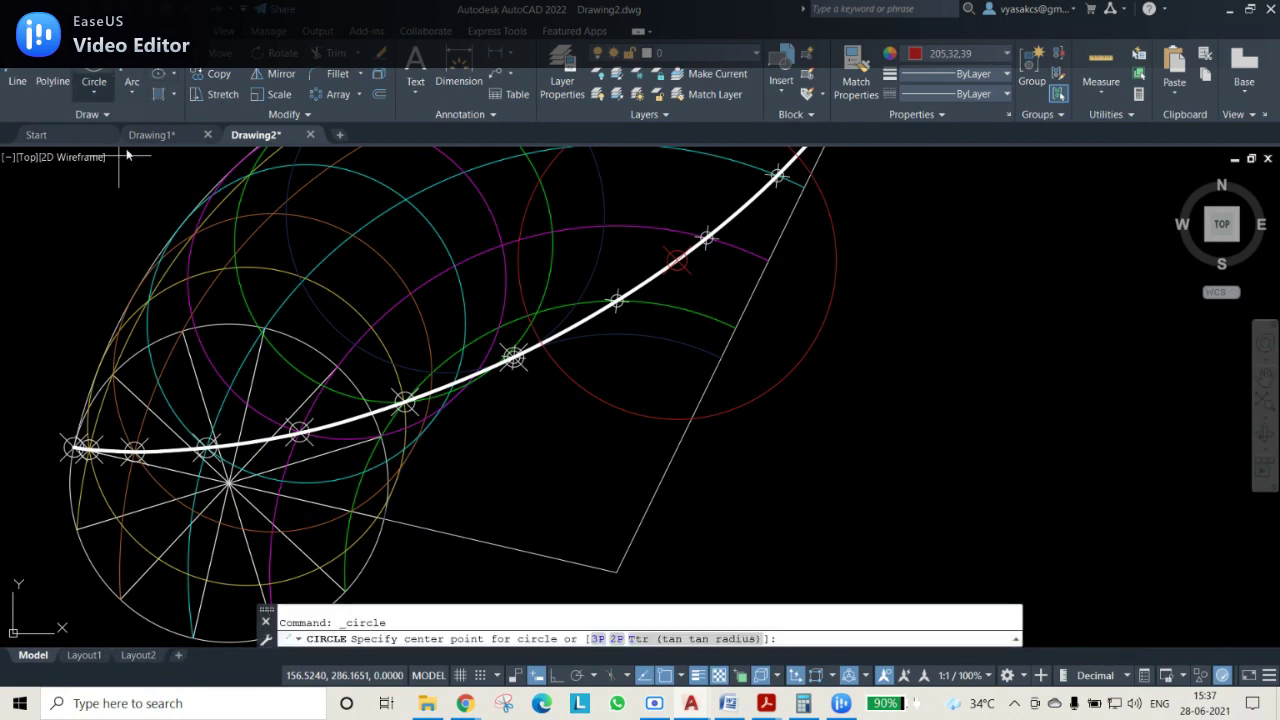
pyautogui.click(617, 571)
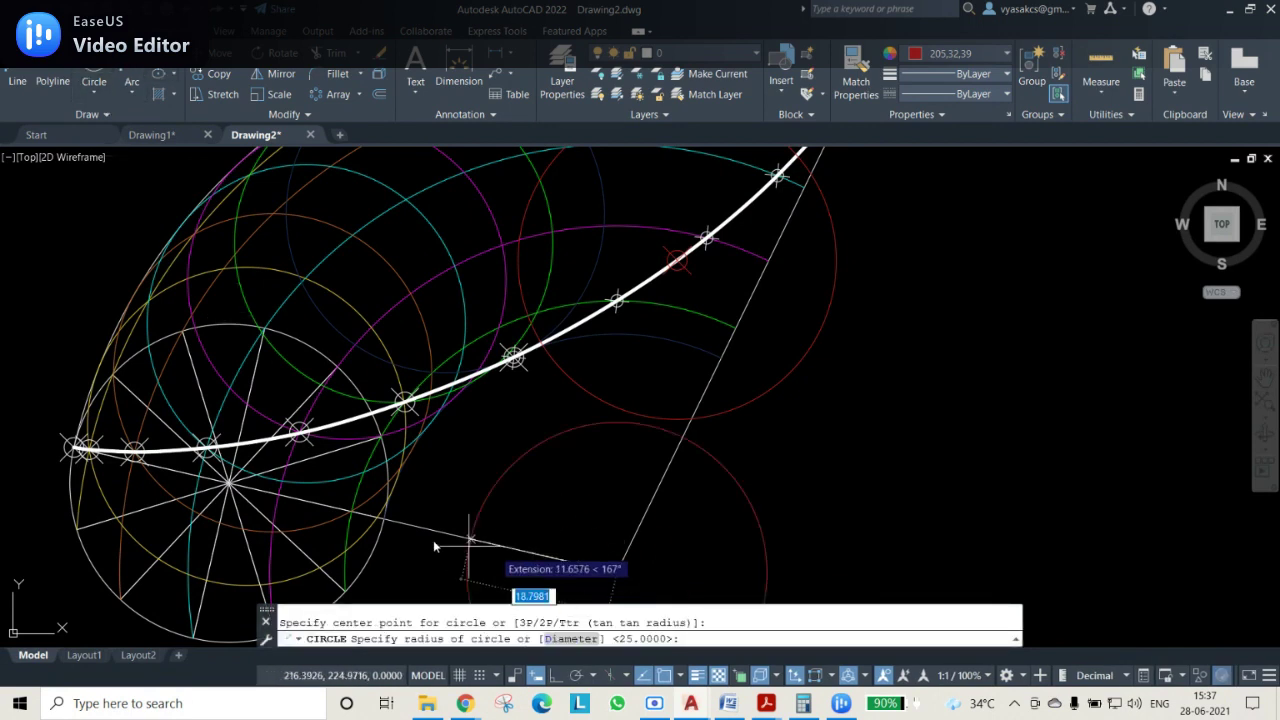
pyautogui.click(229, 487)
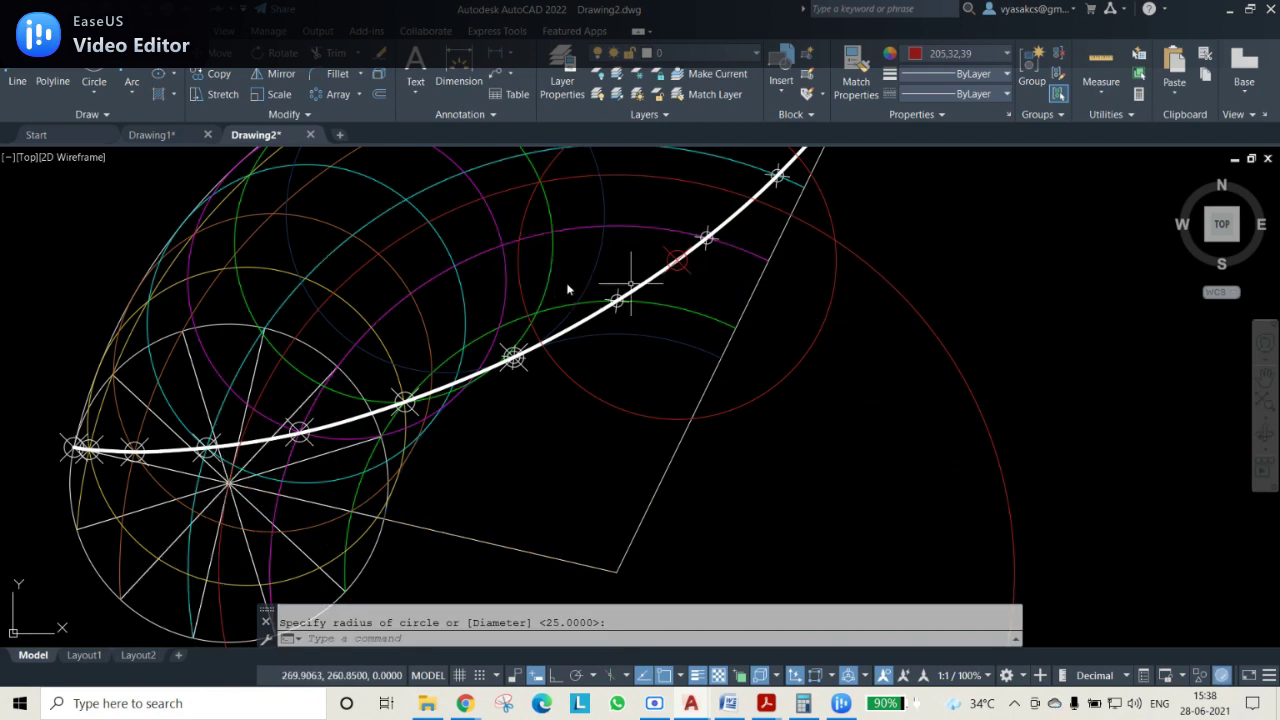
pyautogui.moveTo(688, 290); pyautogui.dragTo(636, 379, button='middle')
pyautogui.click(888, 432)
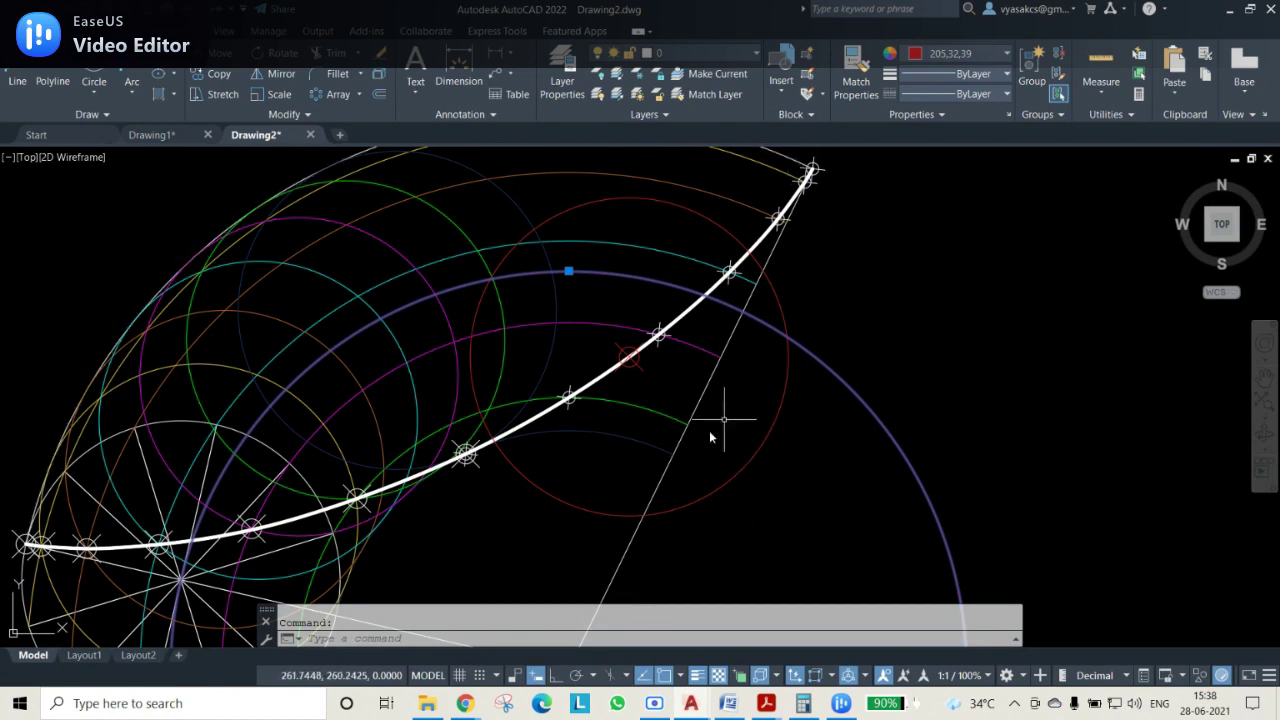
pyautogui.press('Escape')
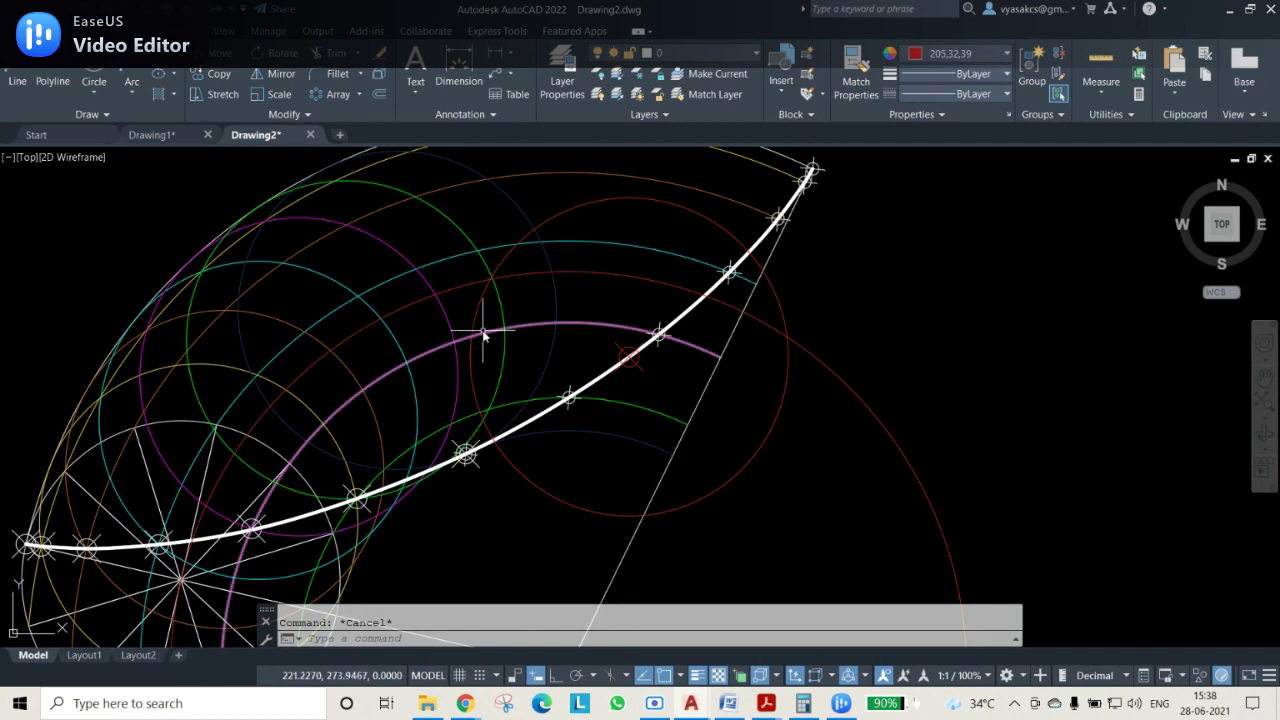
# Draw a line from the intersection of the two red circles inside the sector to the directing circle's centre
pyautogui.moveTo(763, 403); pyautogui.dragTo(813, 443, button='middle')
pyautogui.scroll(-2, 781, 440)
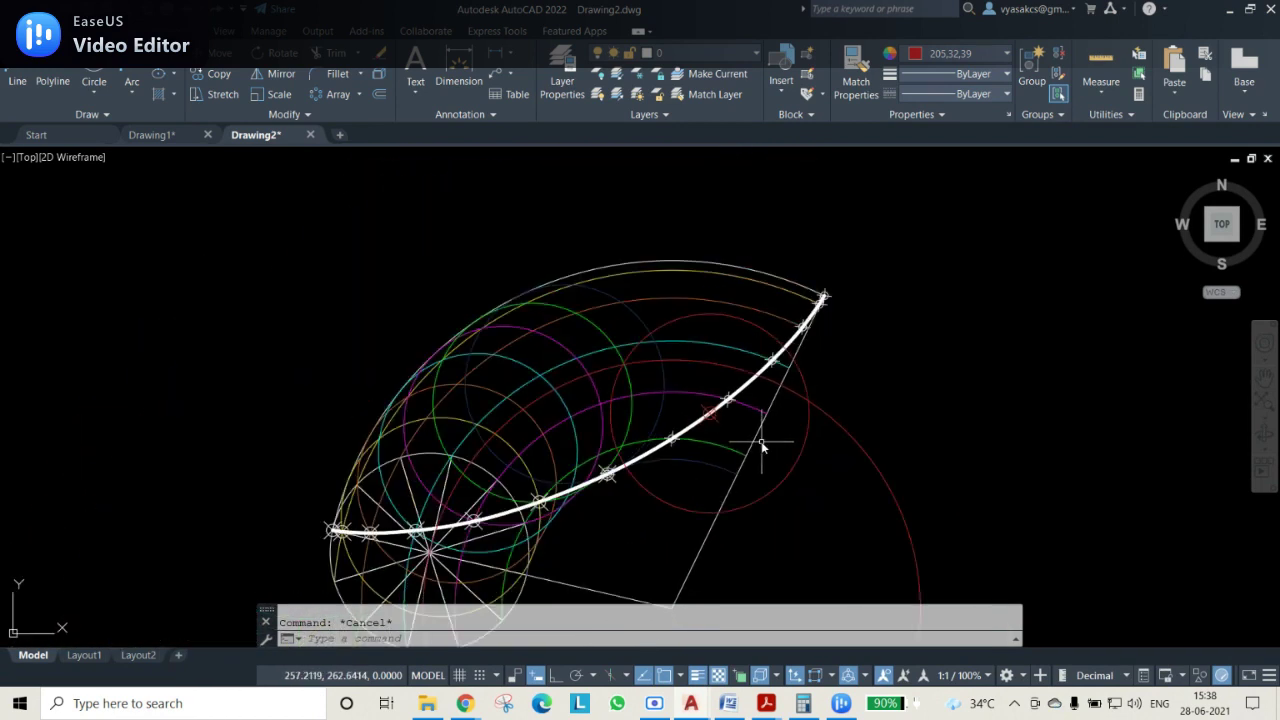
pyautogui.moveTo(743, 463); pyautogui.dragTo(714, 386, button='middle')
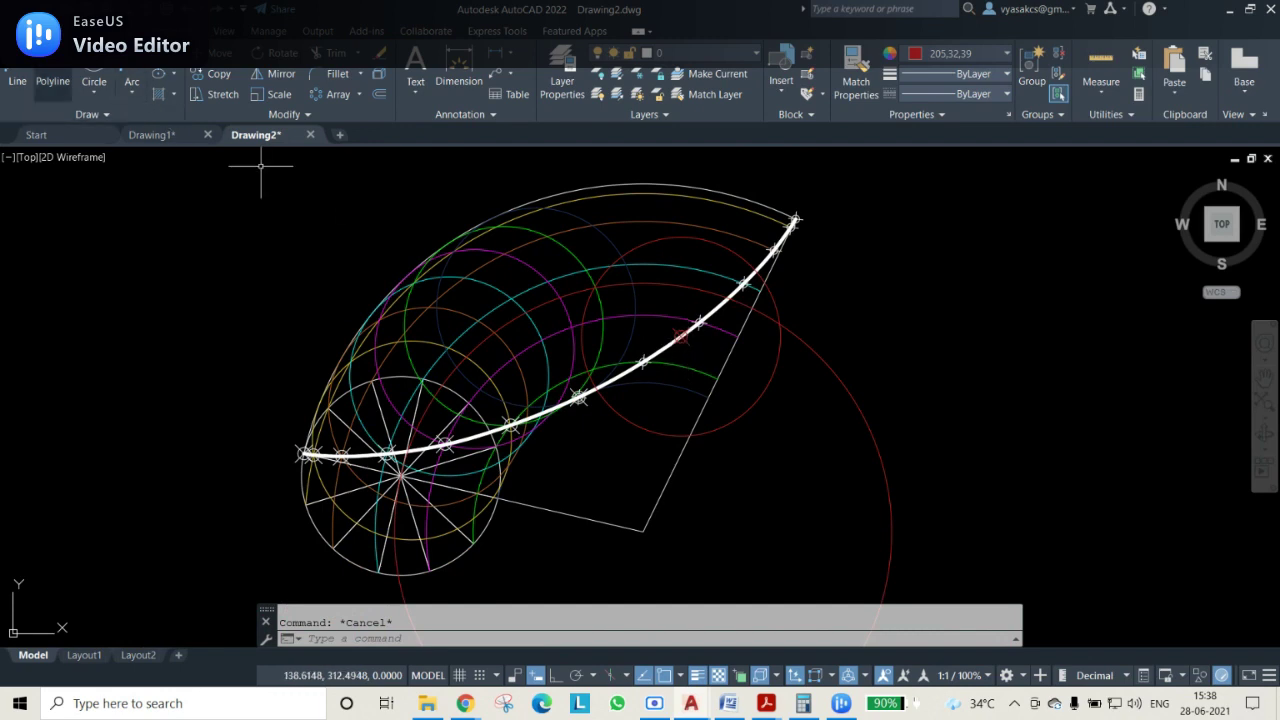
pyautogui.click(17, 81)
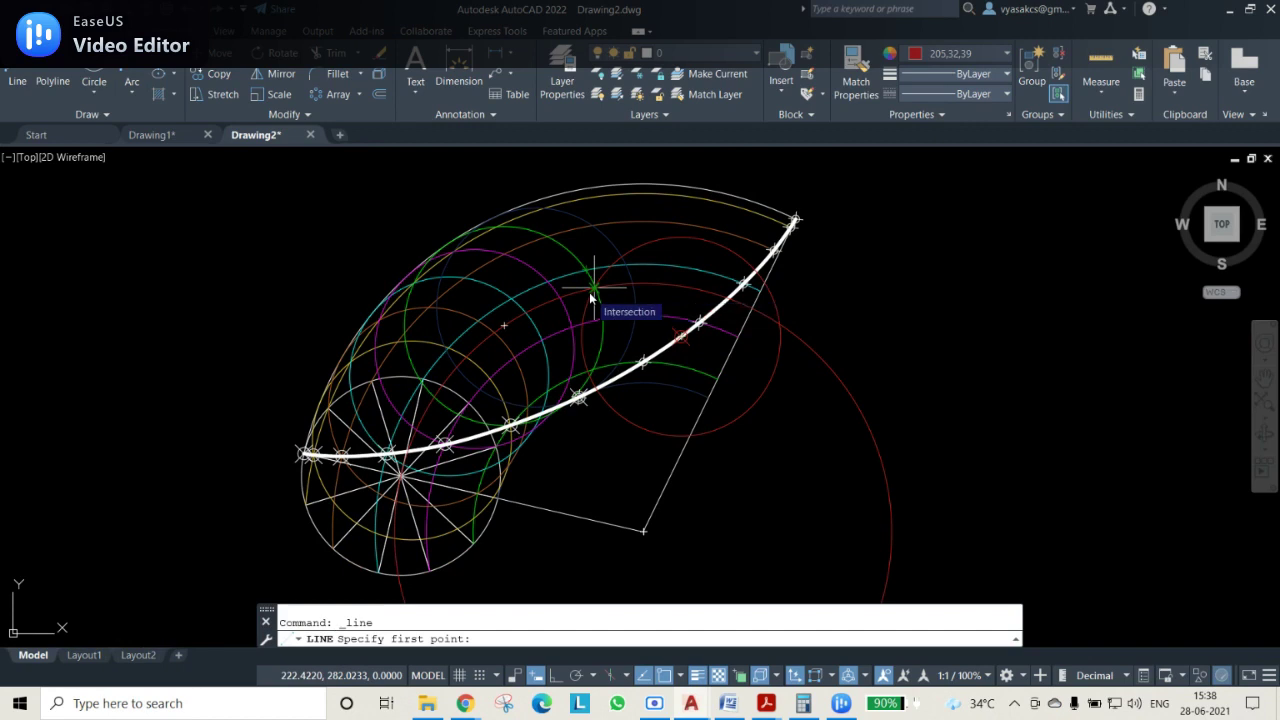
pyautogui.scroll(5, 560, 290)
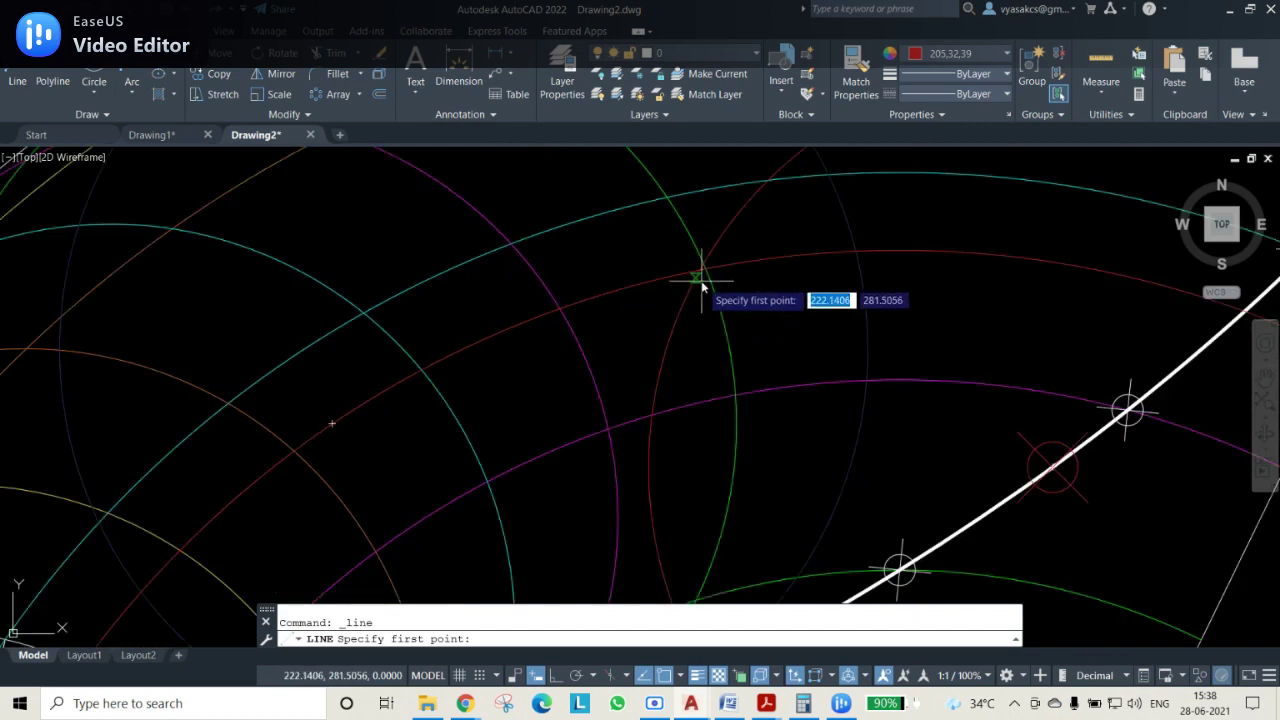
pyautogui.click(701, 270)
pyautogui.scroll(-5, 643, 243)
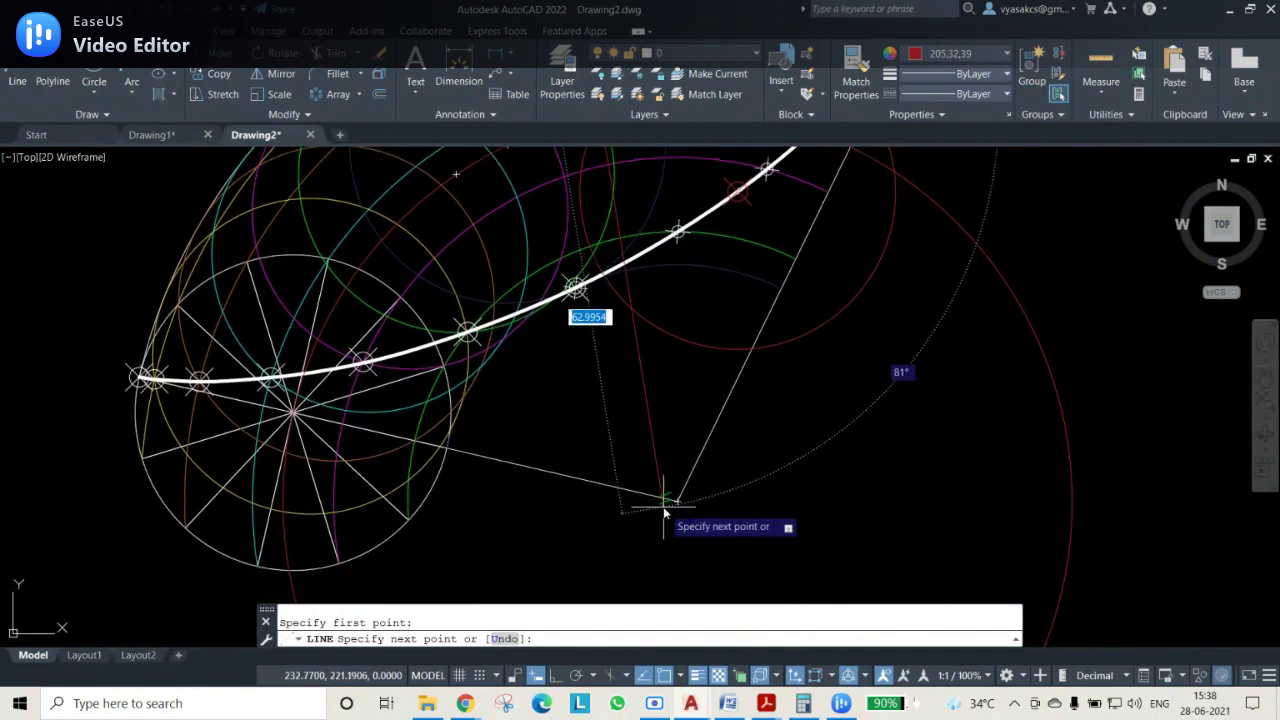
pyautogui.click(677, 499)
pyautogui.press('Escape')
# Erase the 25 mm radius circle around the red point
pyautogui.scroll(-2, 849, 460)
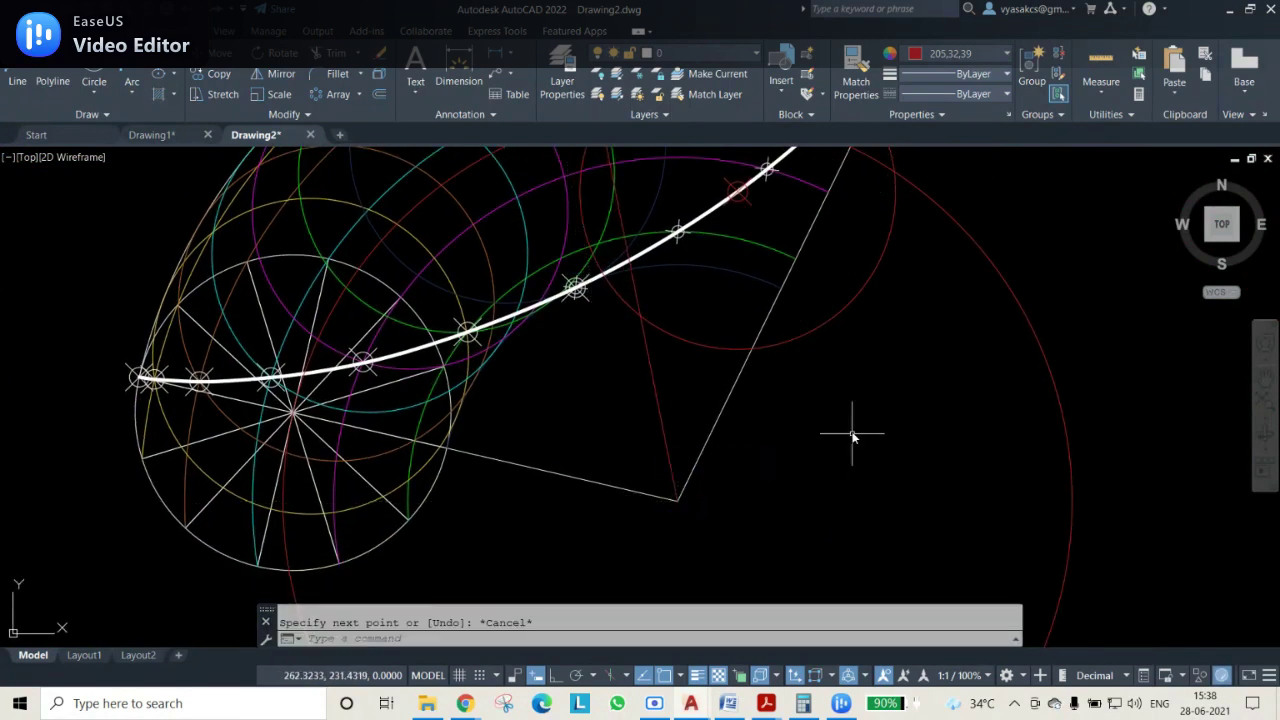
pyautogui.scroll(5, 851, 434)
pyautogui.scroll(-2, 834, 506)
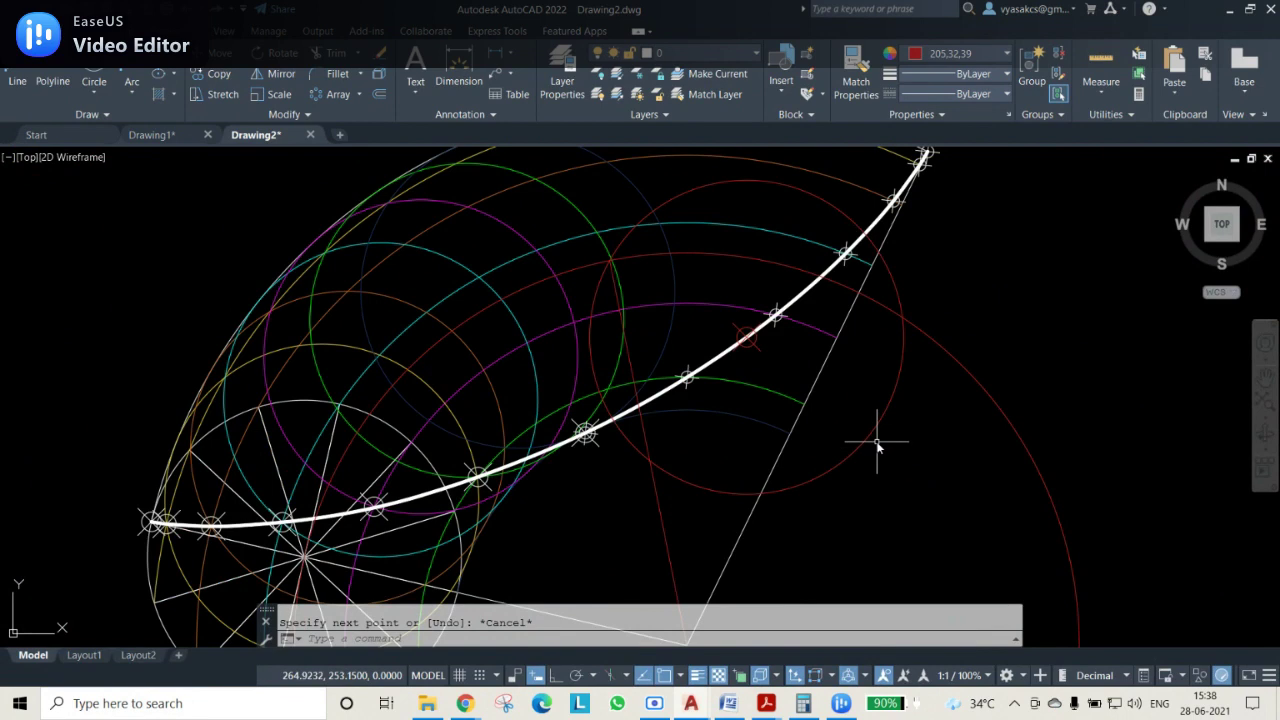
pyautogui.click(905, 333)
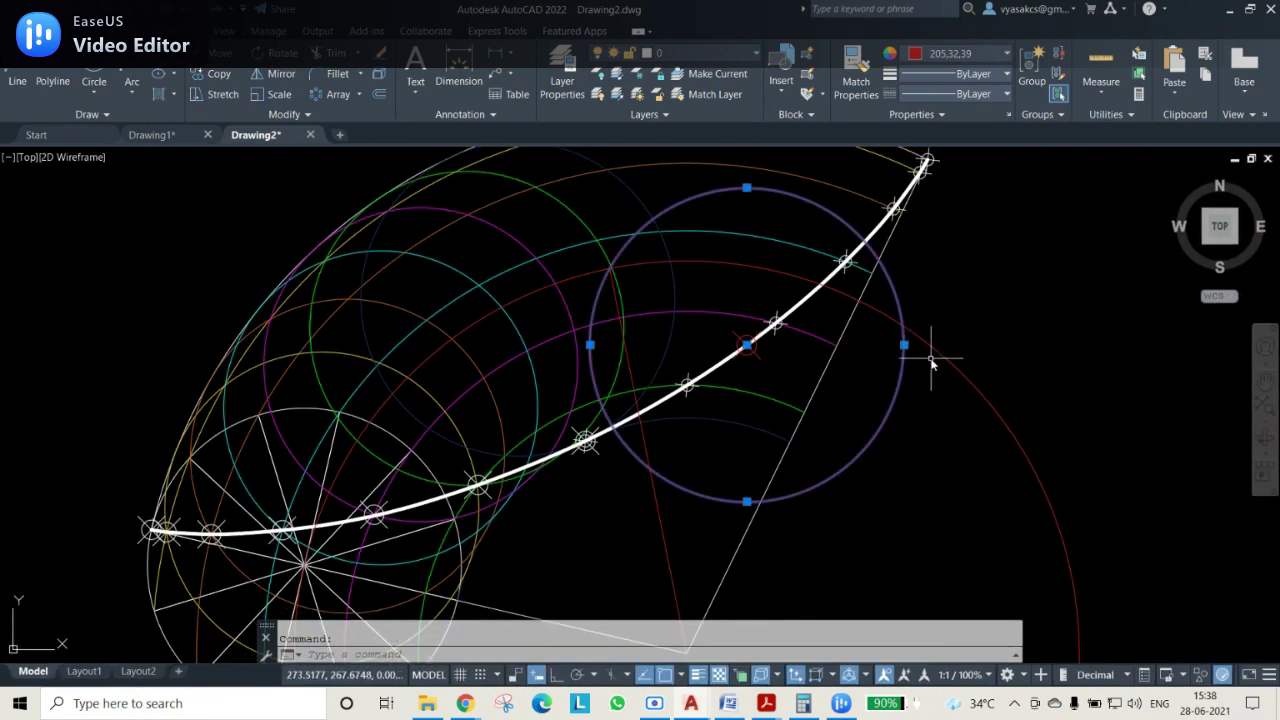
pyautogui.press('Delete')
# Try erasing the large red circle through the rolling circle's centre, and undo that erasure
pyautogui.click(920, 330)
pyautogui.press('Delete')
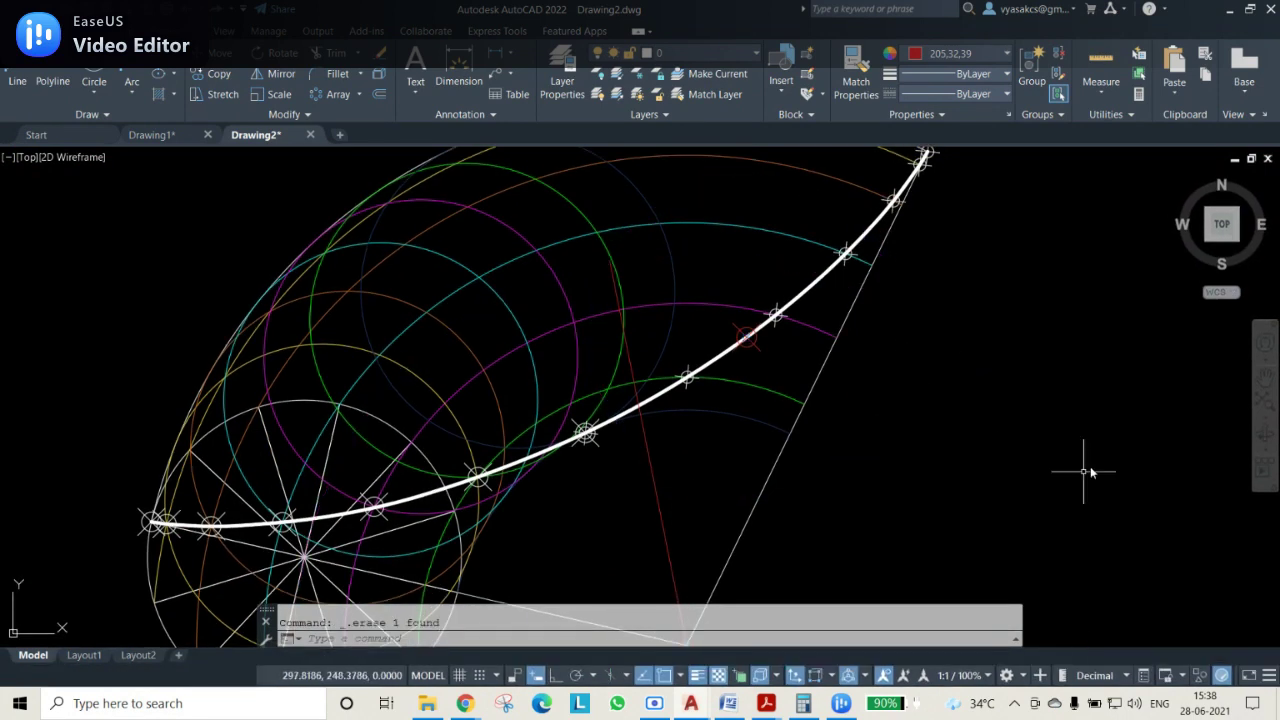
pyautogui.moveTo(794, 323); pyautogui.dragTo(780, 423, button='middle')
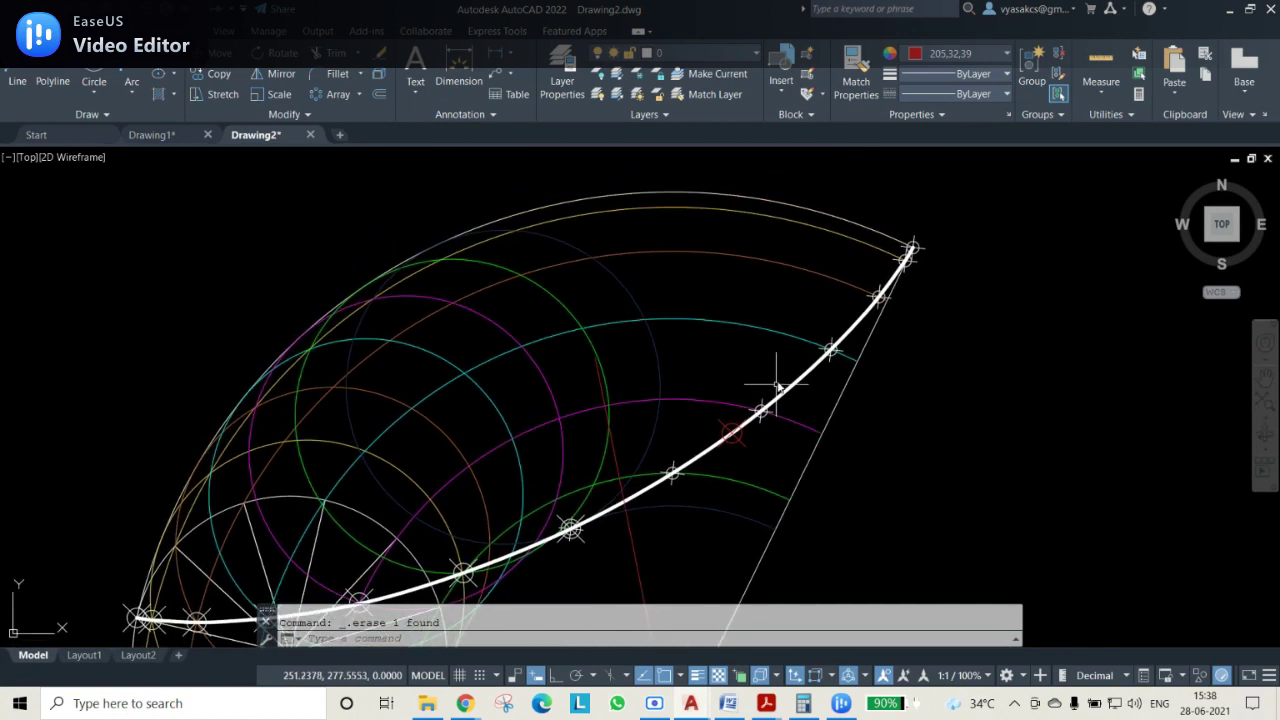
pyautogui.click(962, 387)
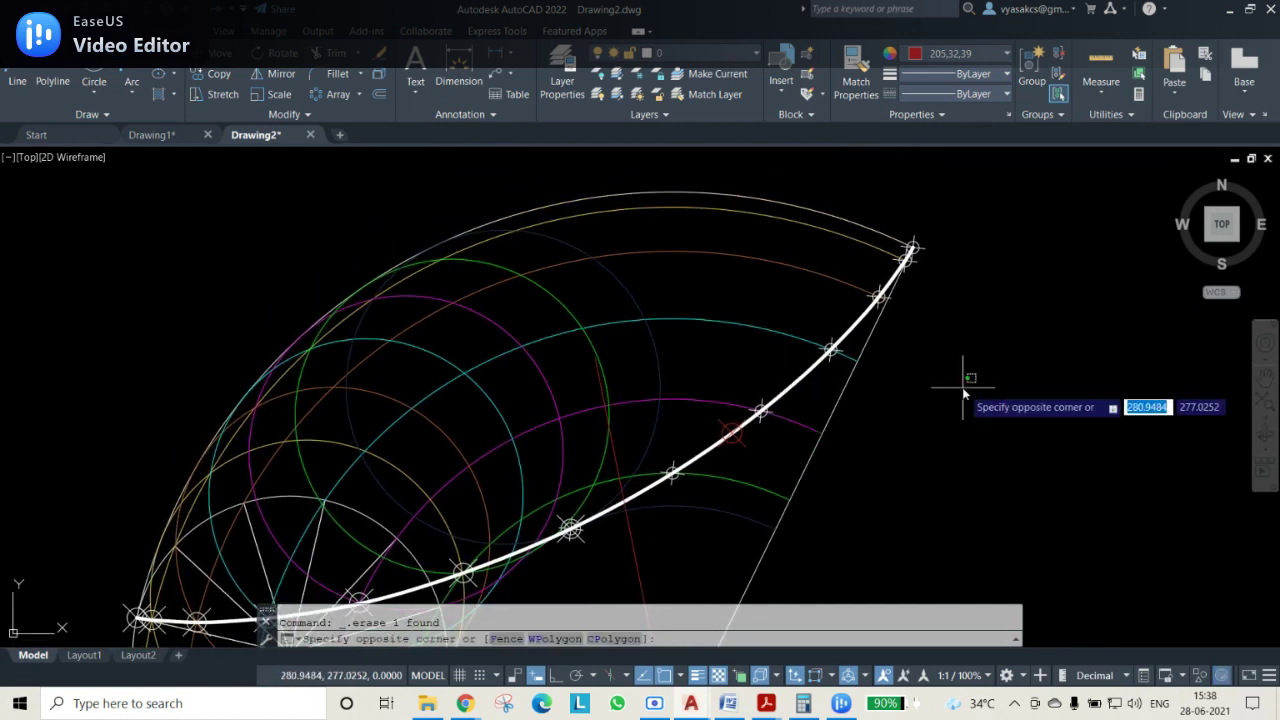
pyautogui.press('Escape')
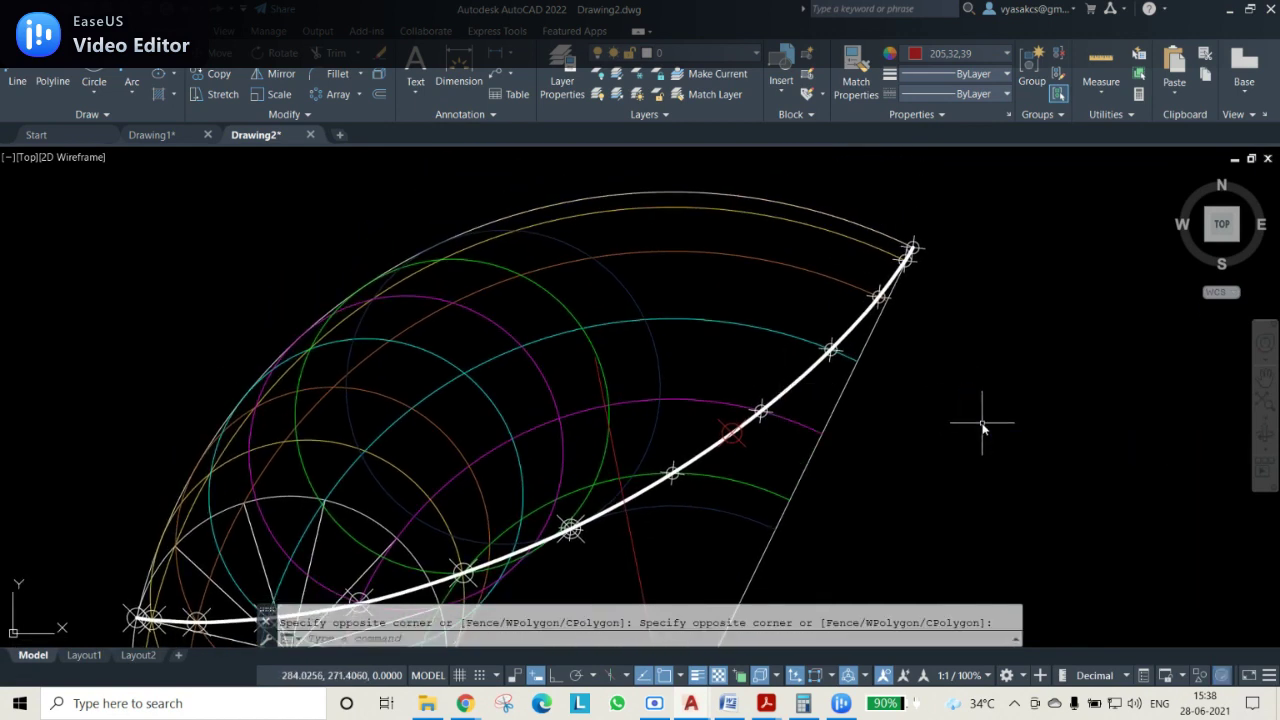
pyautogui.hotkey('ctrl', 'z')
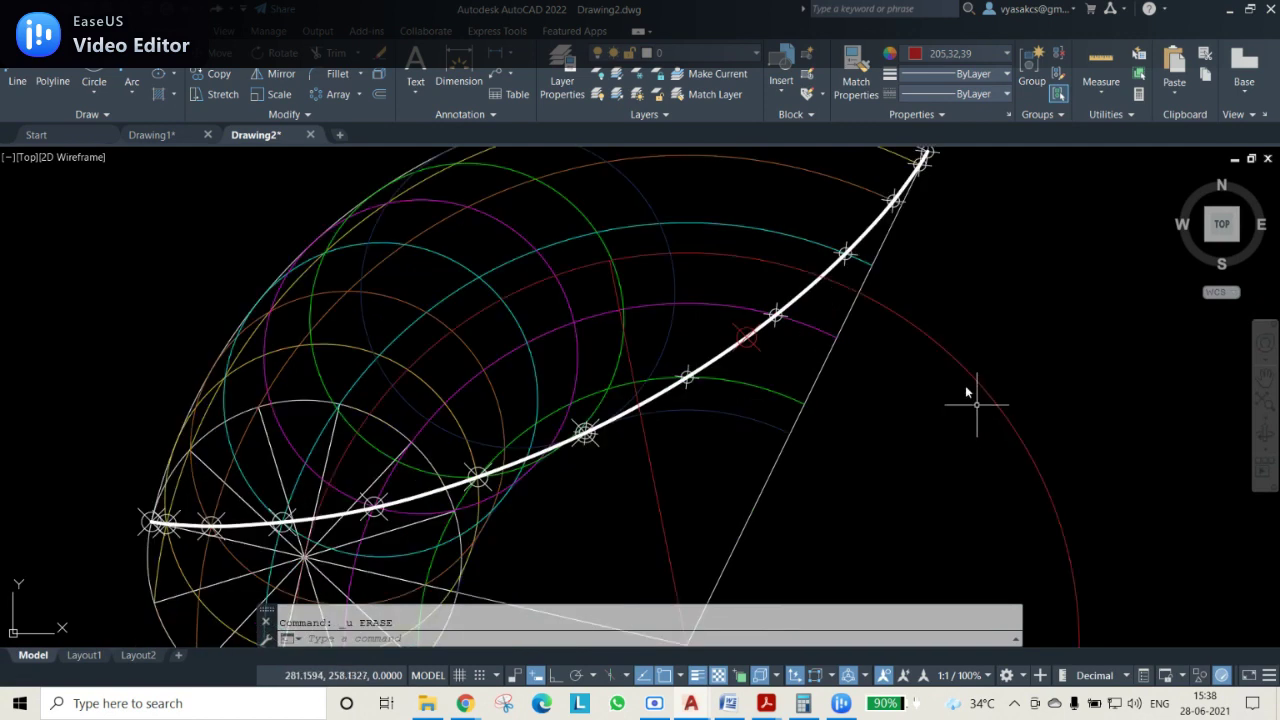
# Trim away the part of the large red circle that lies outside the directing circle's sector
pyautogui.write('tr')
pyautogui.press('Return')
pyautogui.click(990, 502)
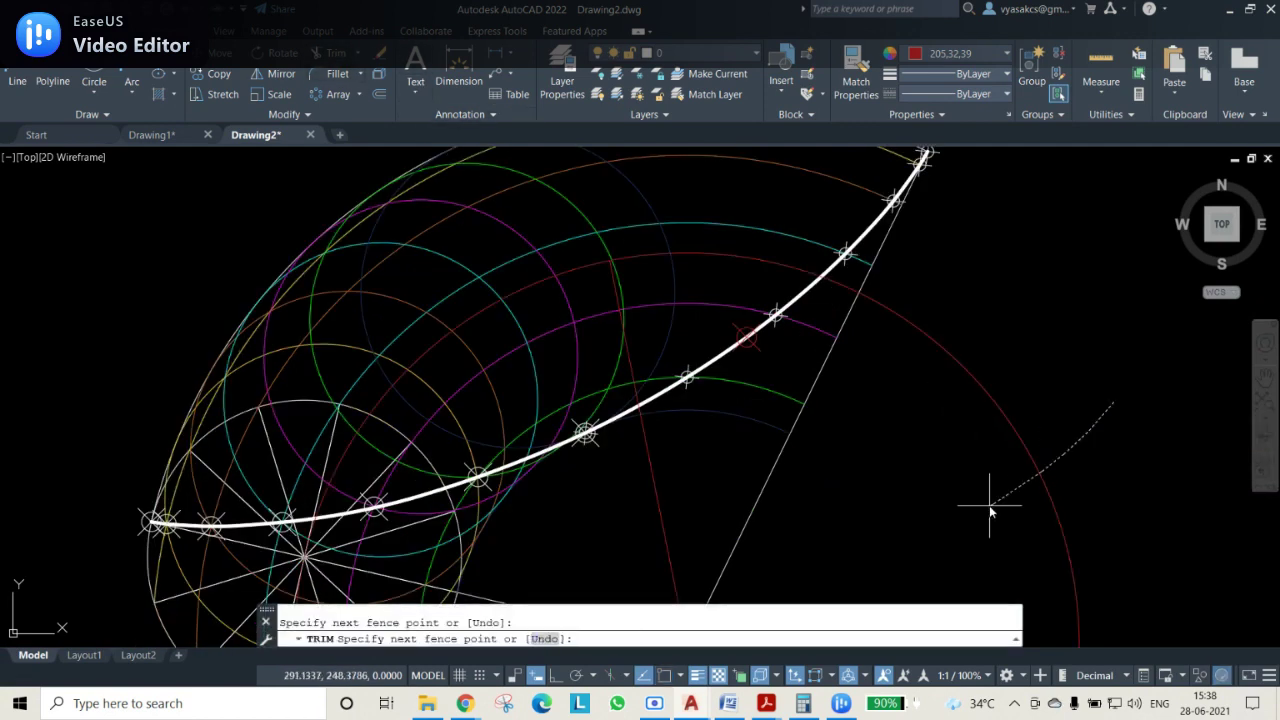
pyautogui.moveTo(864, 381); pyautogui.dragTo(835, 416, button='middle')
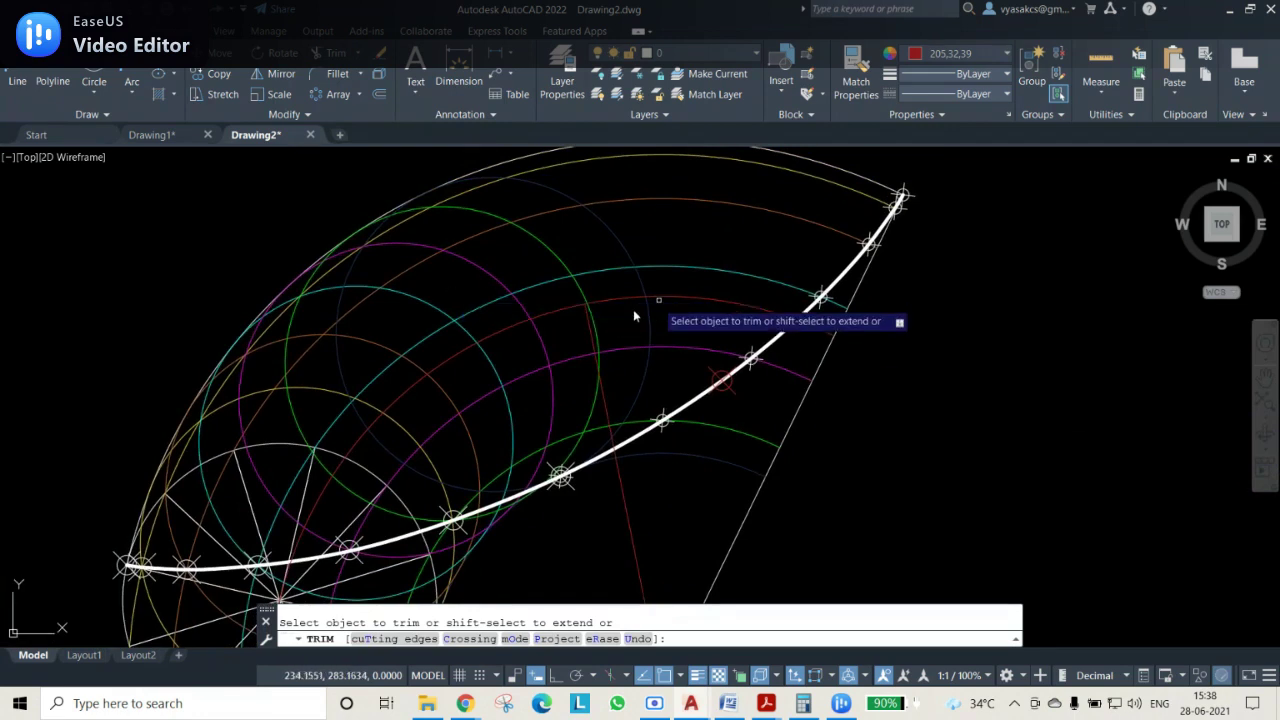
pyautogui.press('Escape')
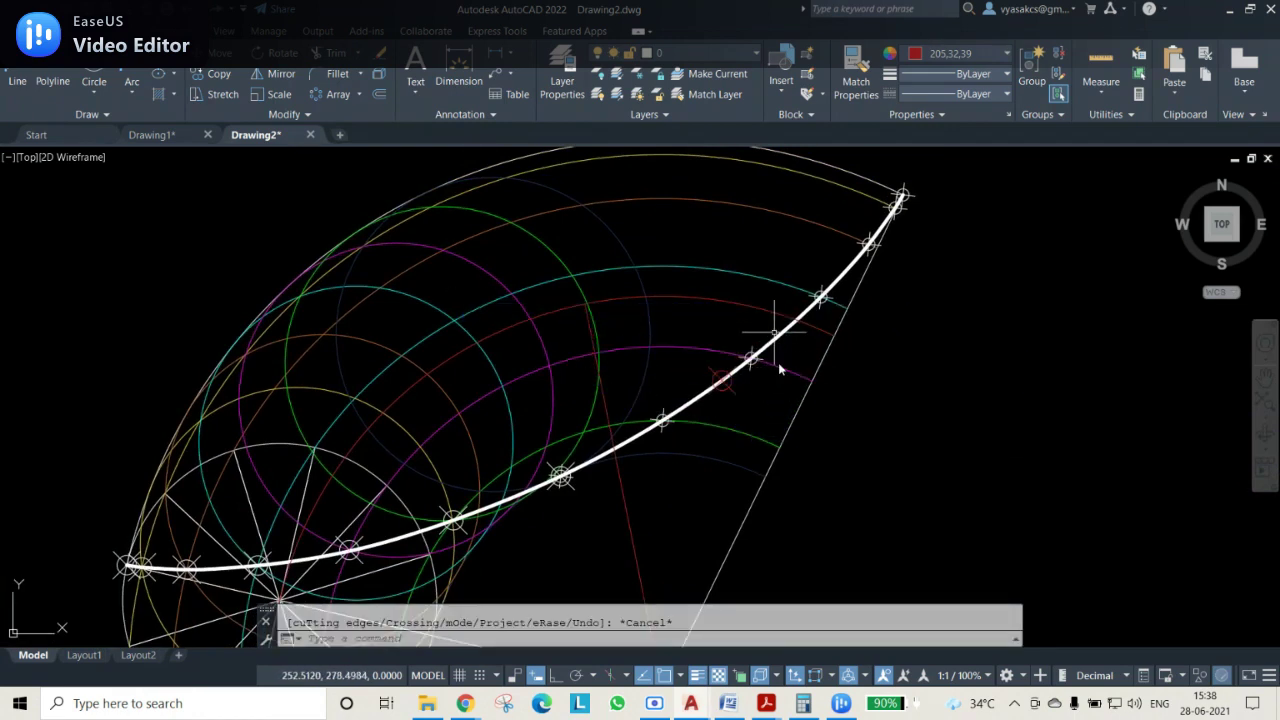
pyautogui.moveTo(765, 697)
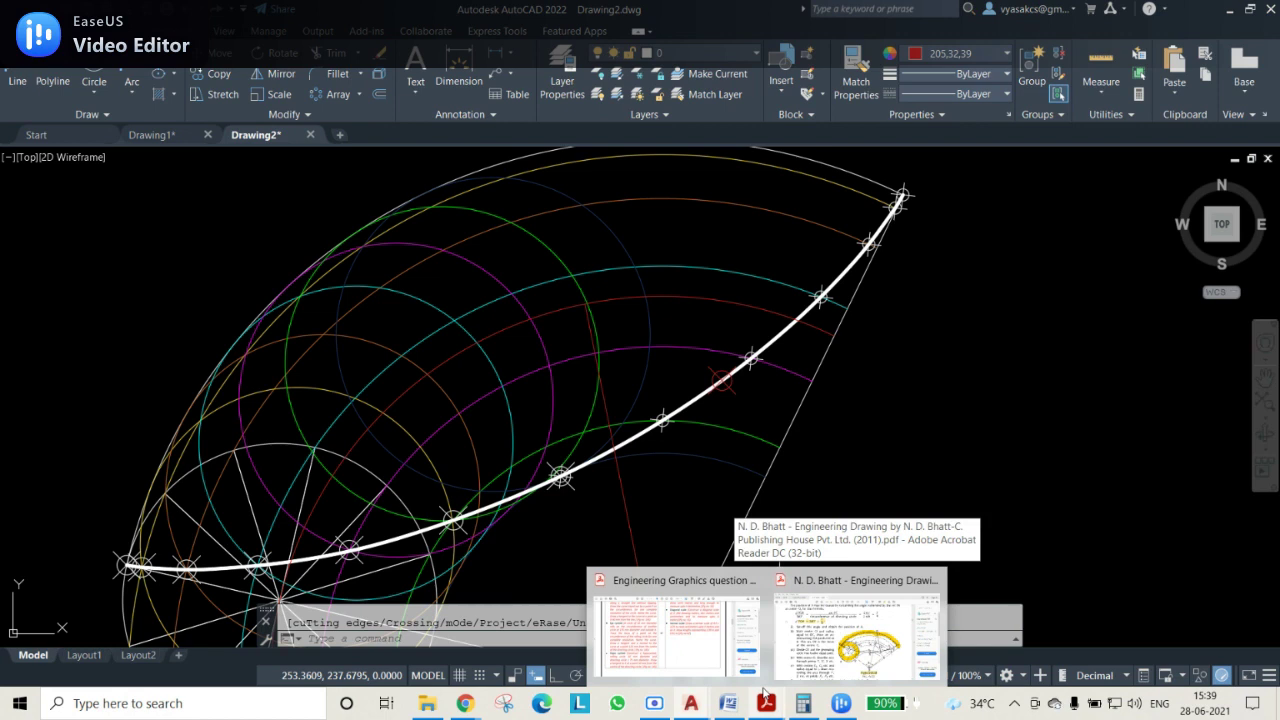
pyautogui.press('Escape')
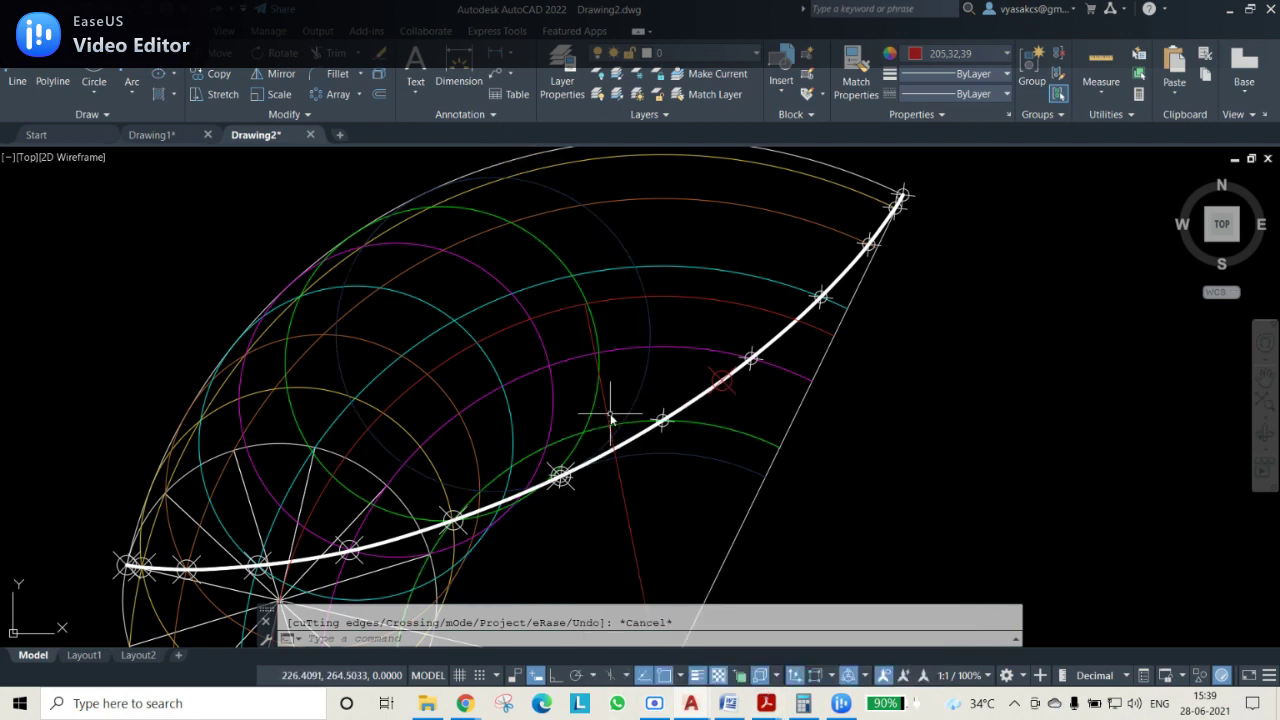
# Extend the red line outward from the red arc until it reaches the white directing arc
pyautogui.moveTo(574, 223); pyautogui.dragTo(572, 260, button='middle')
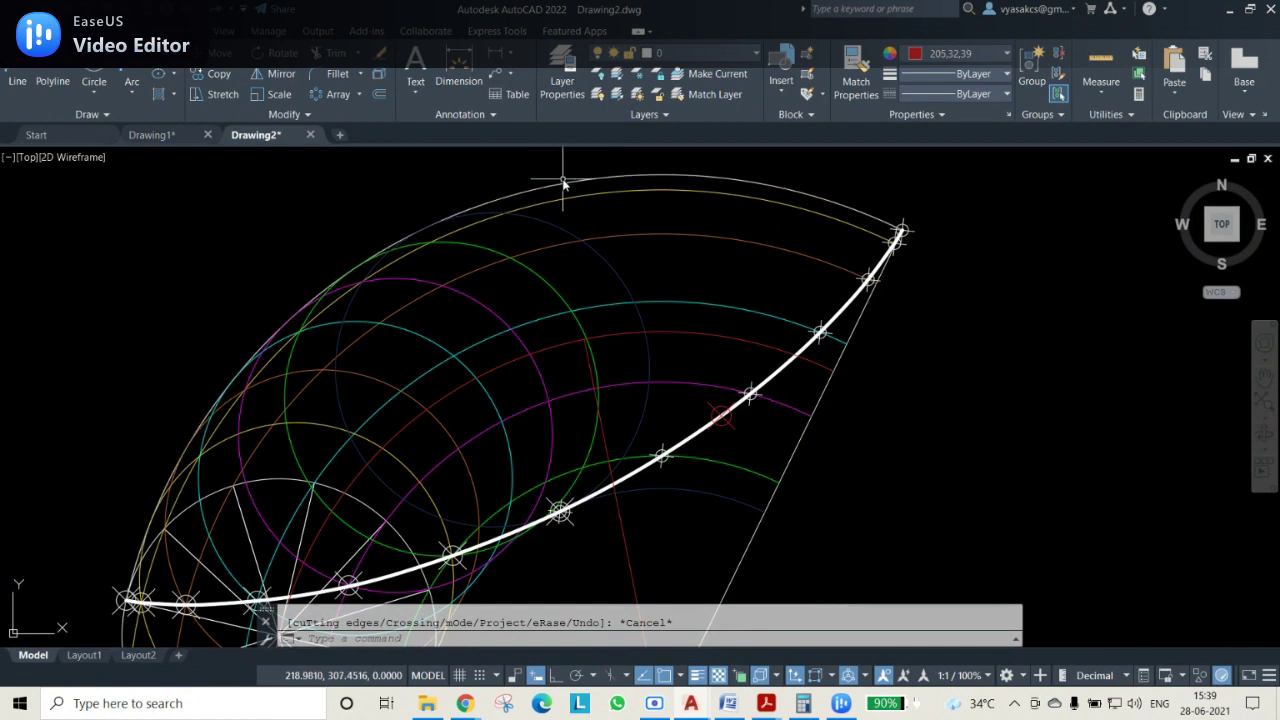
pyautogui.click(362, 53)
pyautogui.click(366, 96)
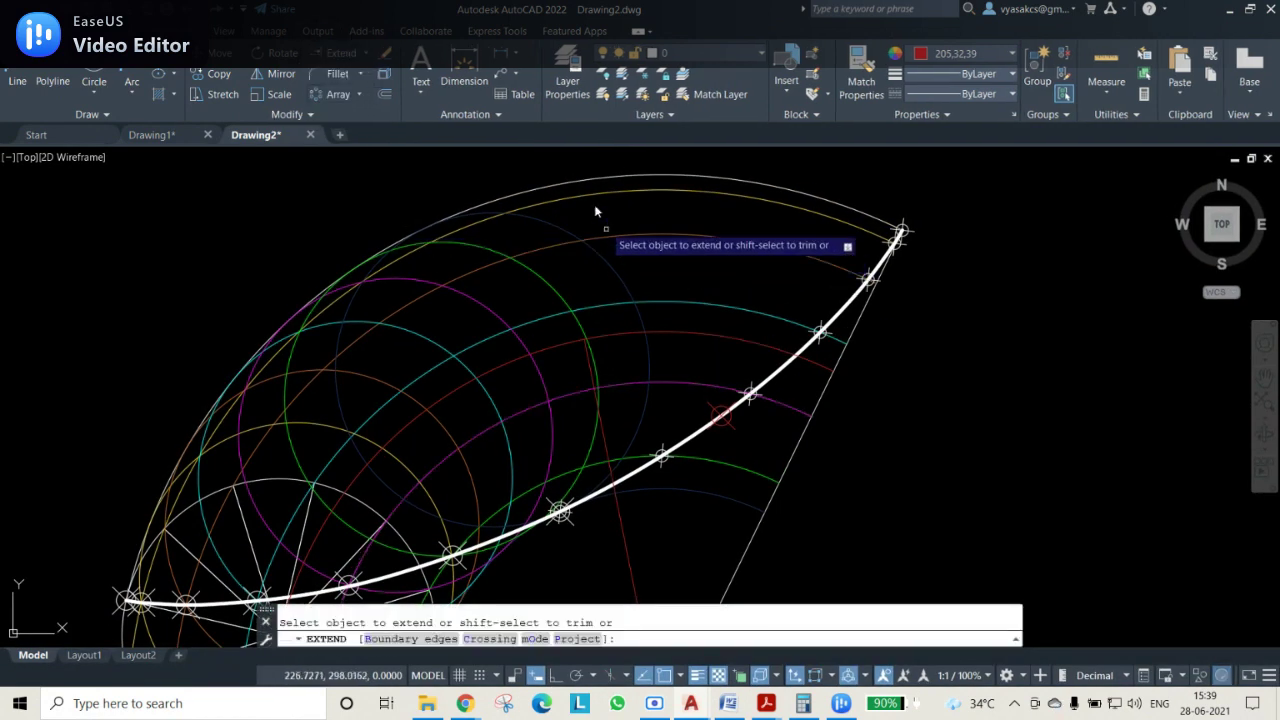
pyautogui.click(586, 370)
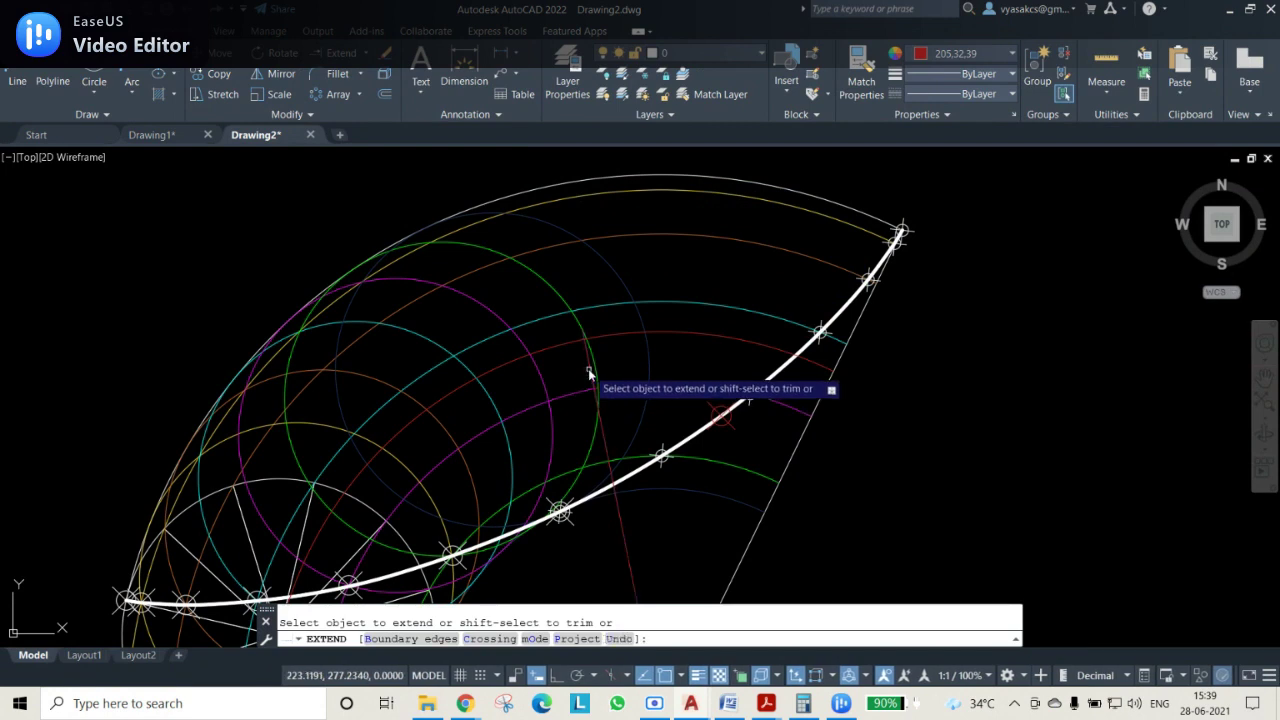
pyautogui.click(572, 290)
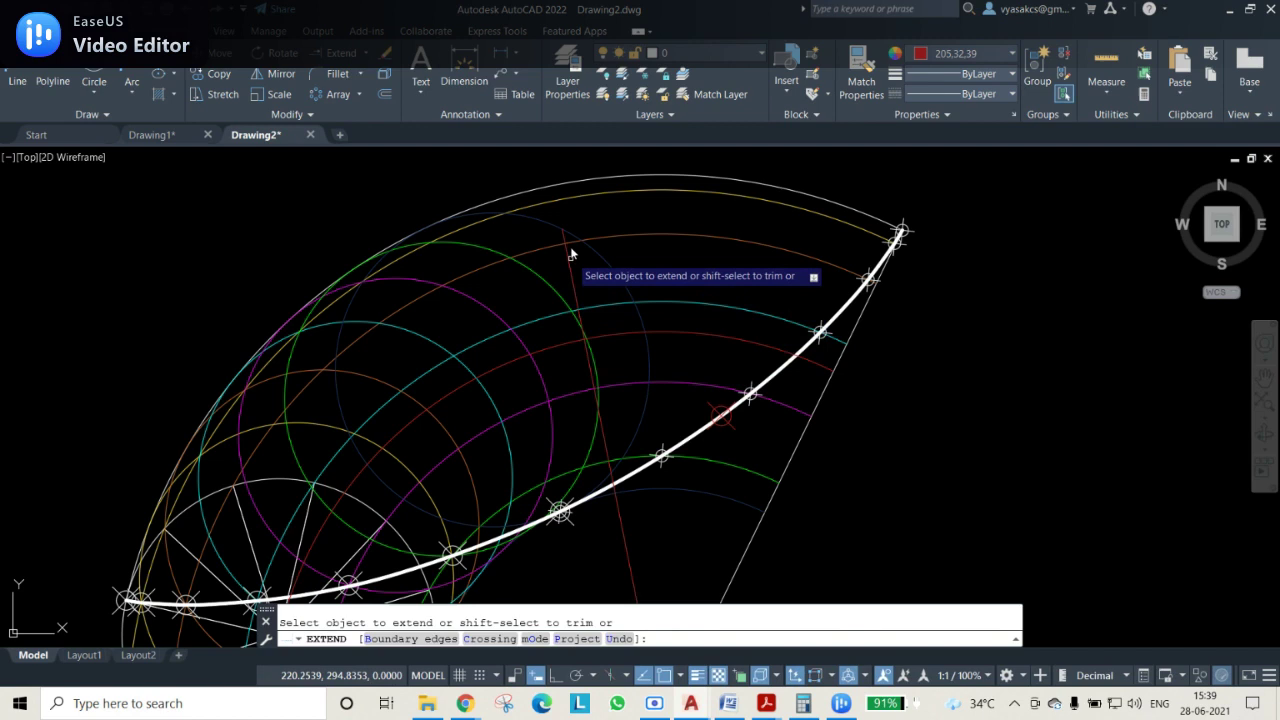
pyautogui.click(561, 220)
pyautogui.click(562, 222)
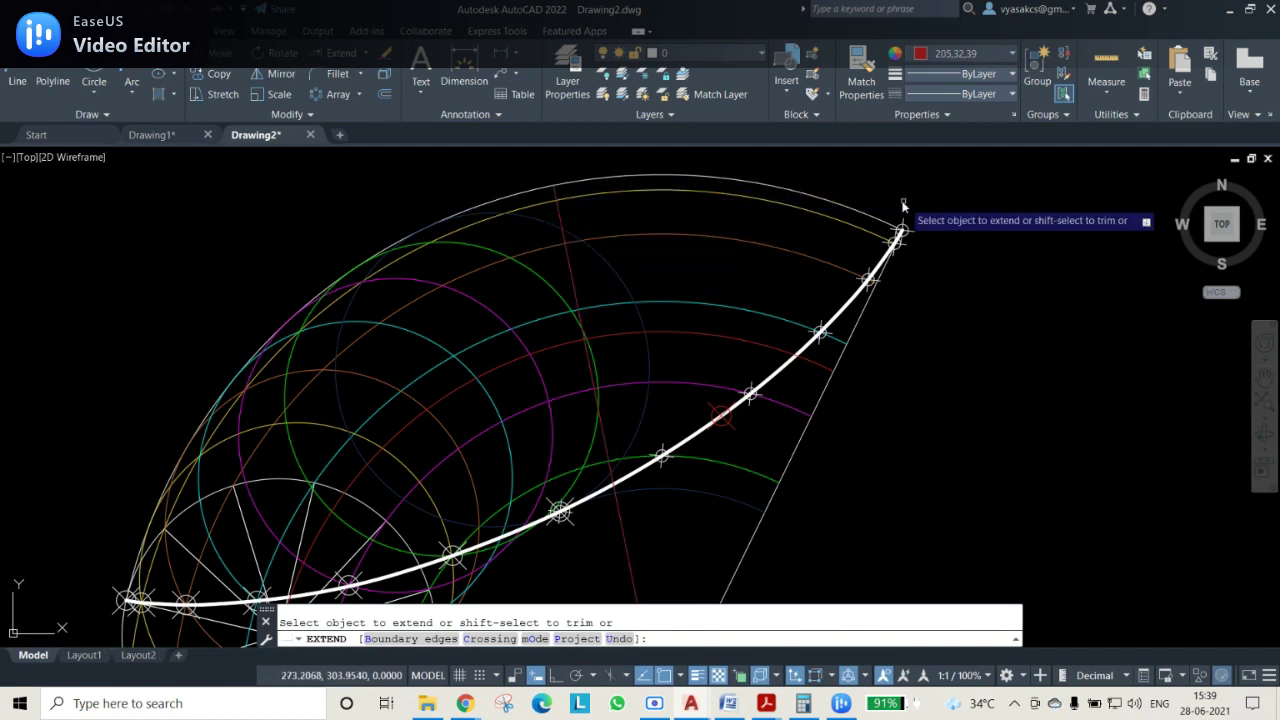
# Draw two coincident lines between the extended red line's end on the directing arc and the red point on the hypocycloid
pyautogui.press('Escape')
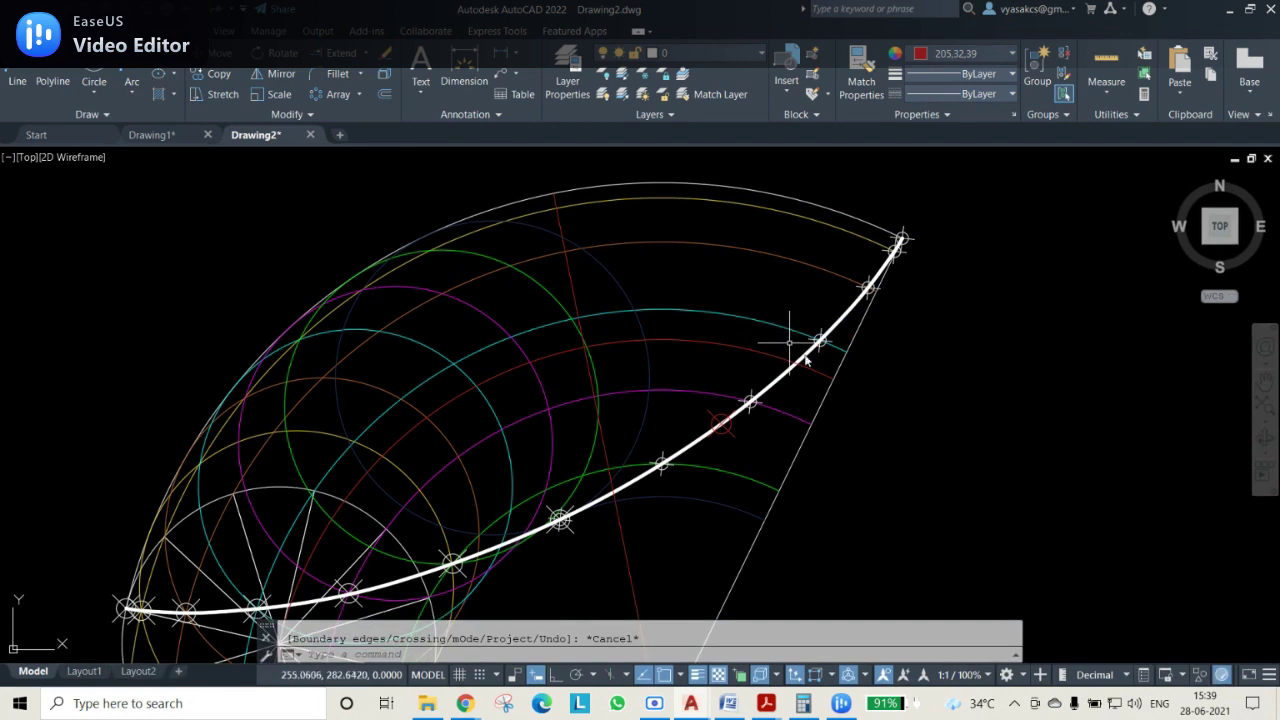
pyautogui.click(19, 78)
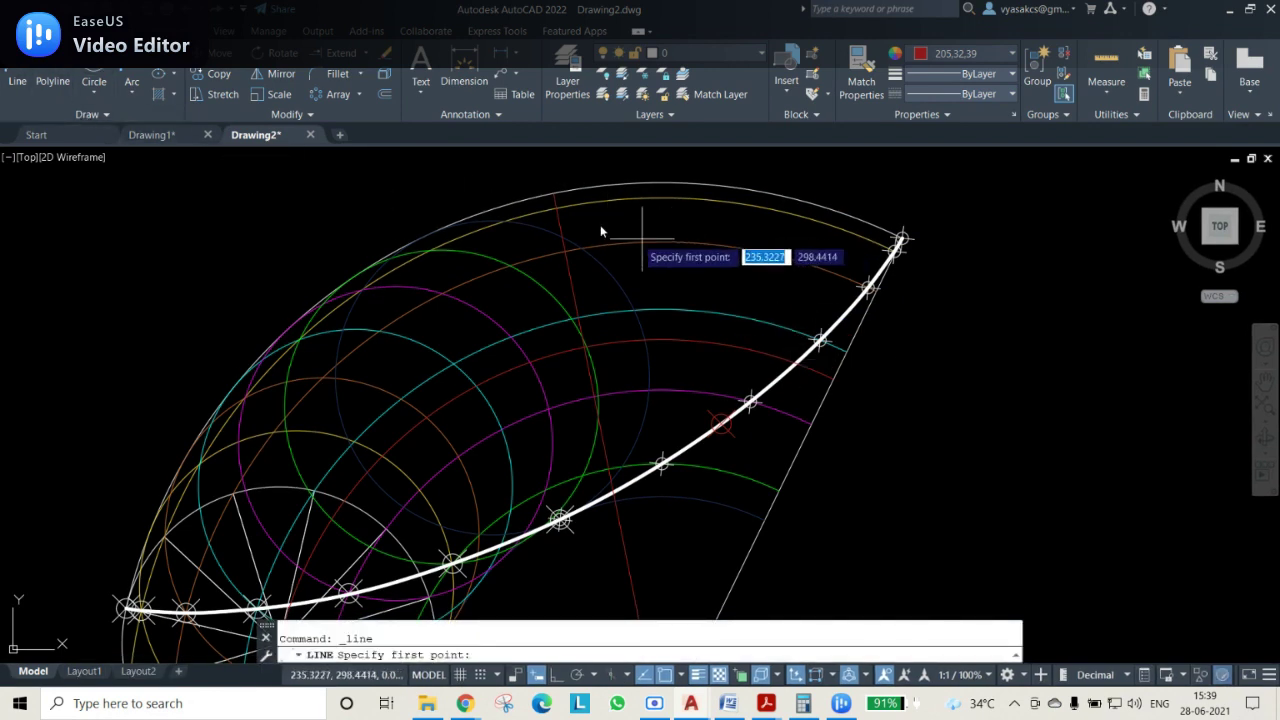
pyautogui.click(553, 188)
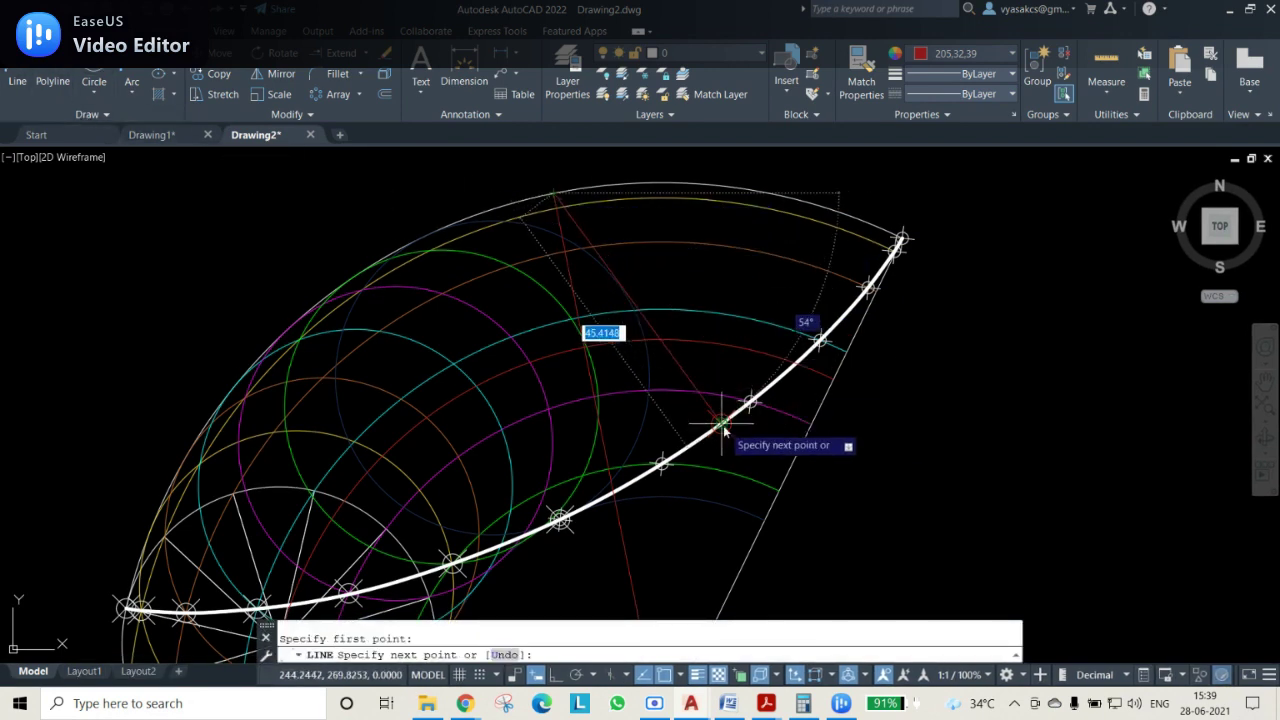
pyautogui.click(722, 425)
pyautogui.click(555, 192)
pyautogui.press('Escape')
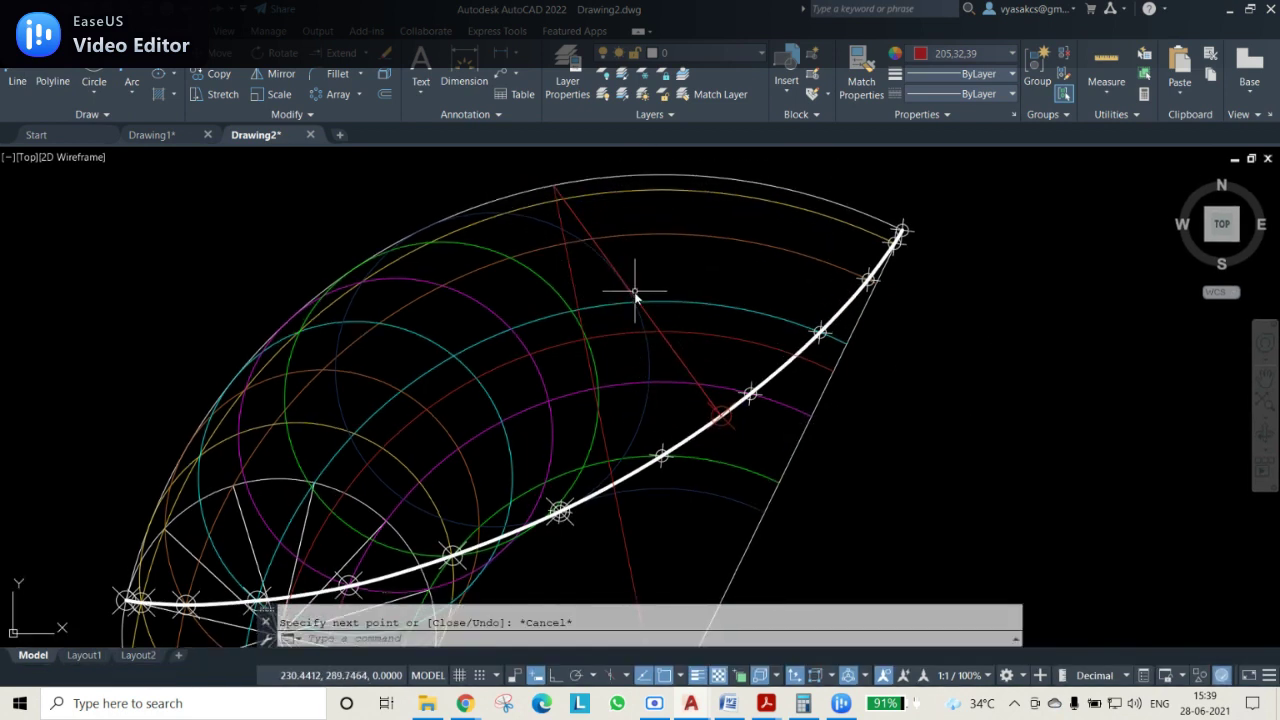
# Rotate one of the two coincident red lines by 90° about the red point on the curve
pyautogui.click(667, 341)
pyautogui.press('Escape')
pyautogui.click(674, 357)
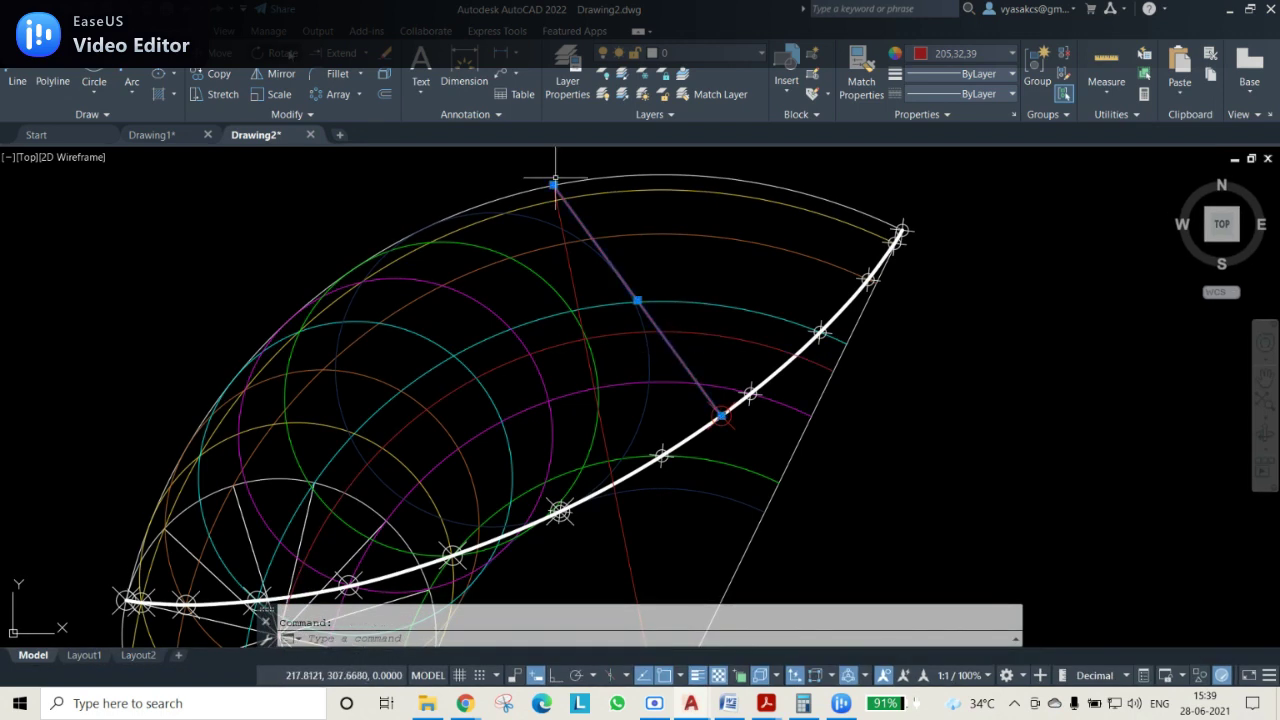
pyautogui.write('ro')
pyautogui.press('Return')
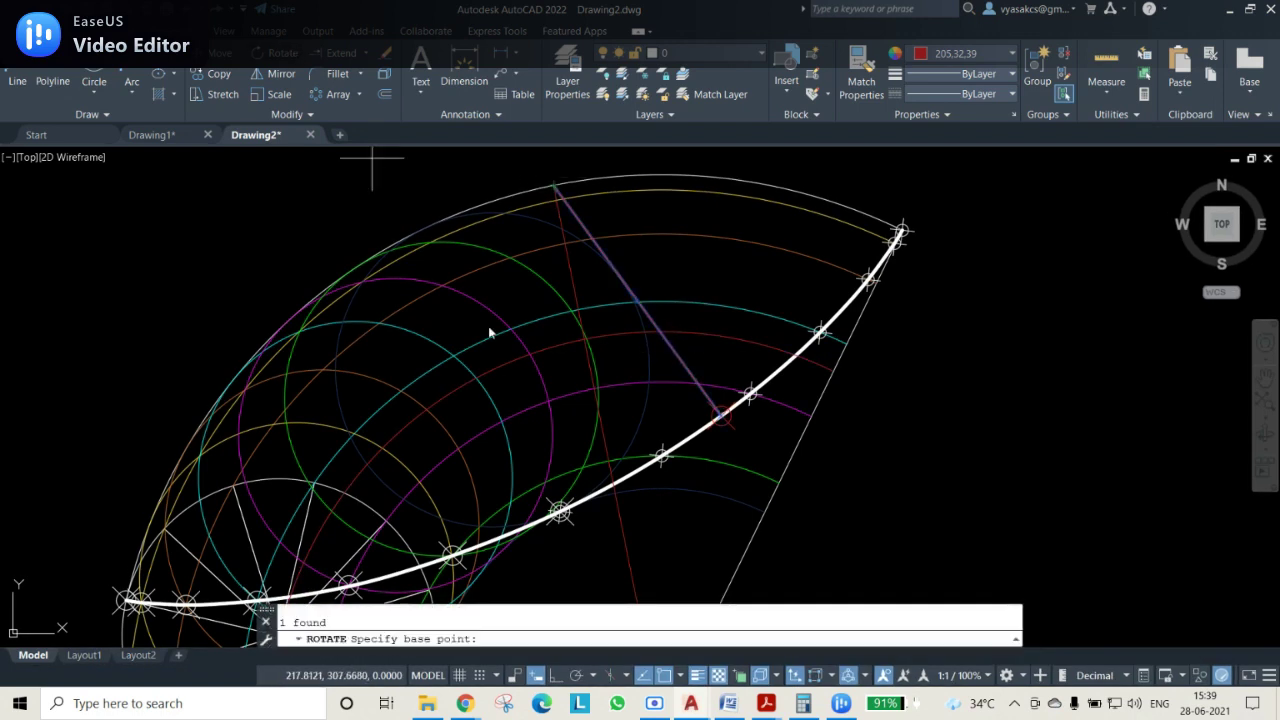
pyautogui.click(722, 418)
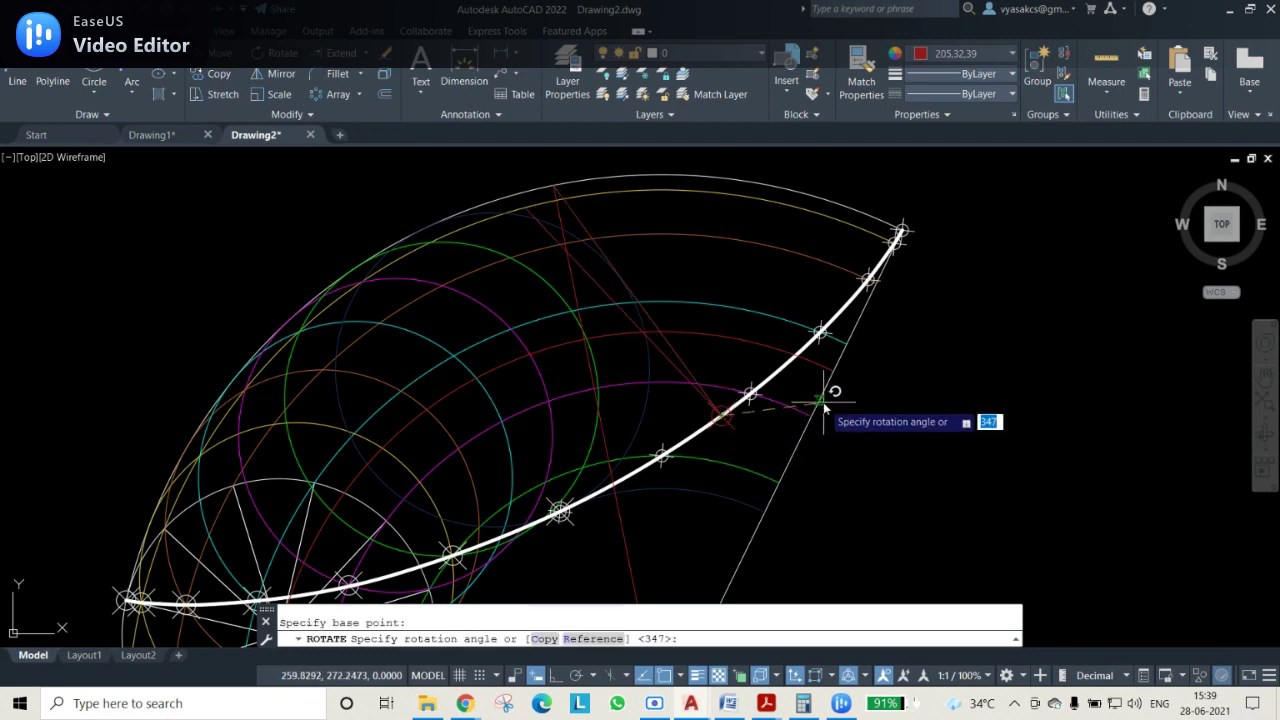
pyautogui.write('90')
pyautogui.press('Return')
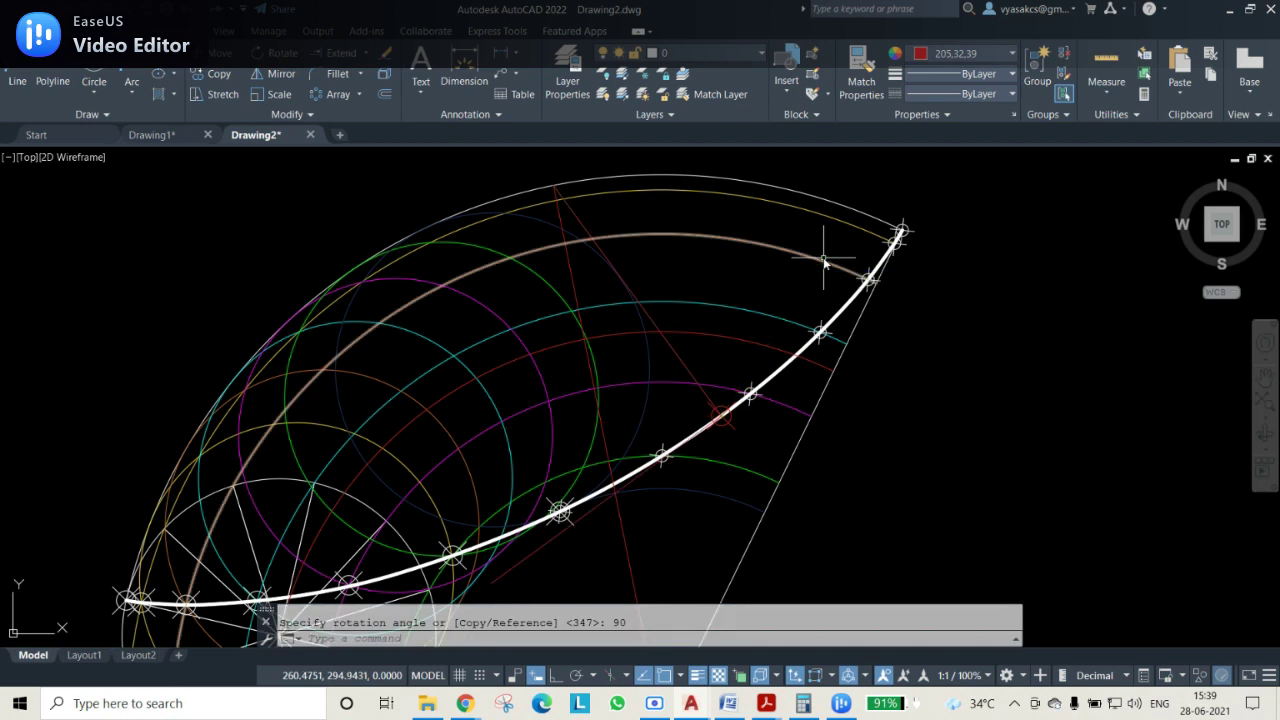
# Move the rotated line by its midpoint onto the red point so it forms the tangent to the hypocycloid
pyautogui.click(532, 552)
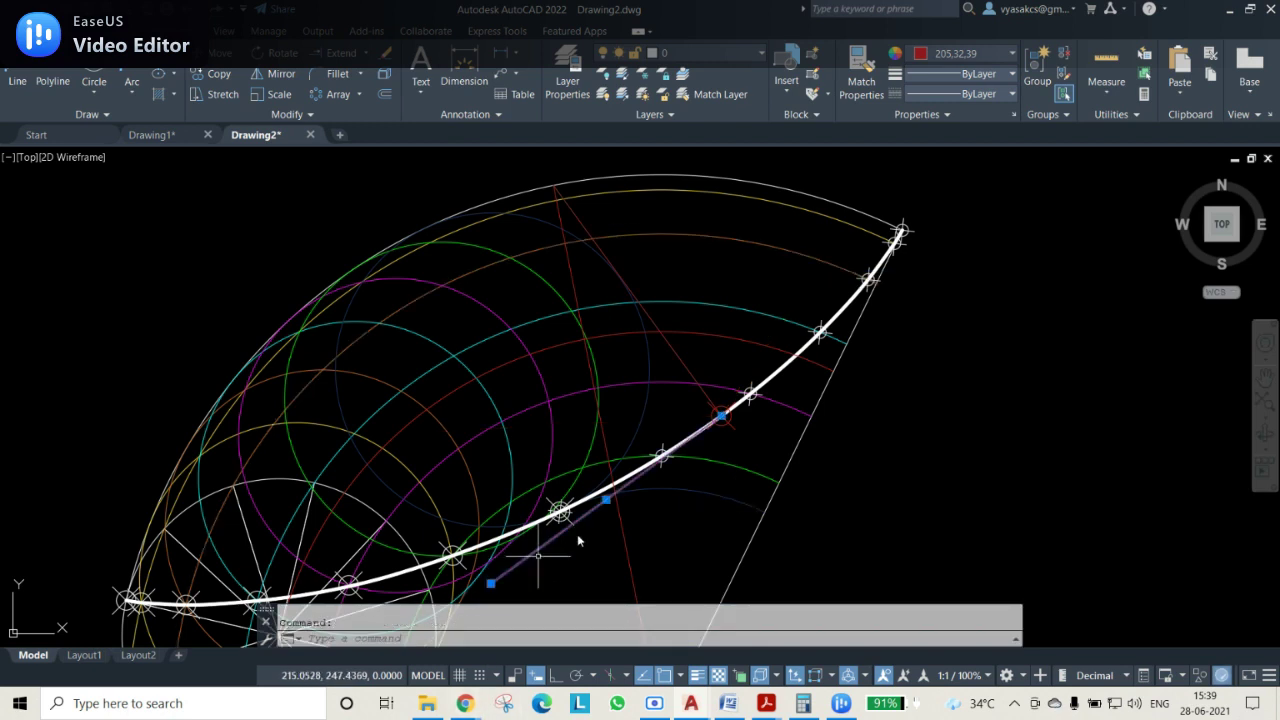
pyautogui.click(607, 500)
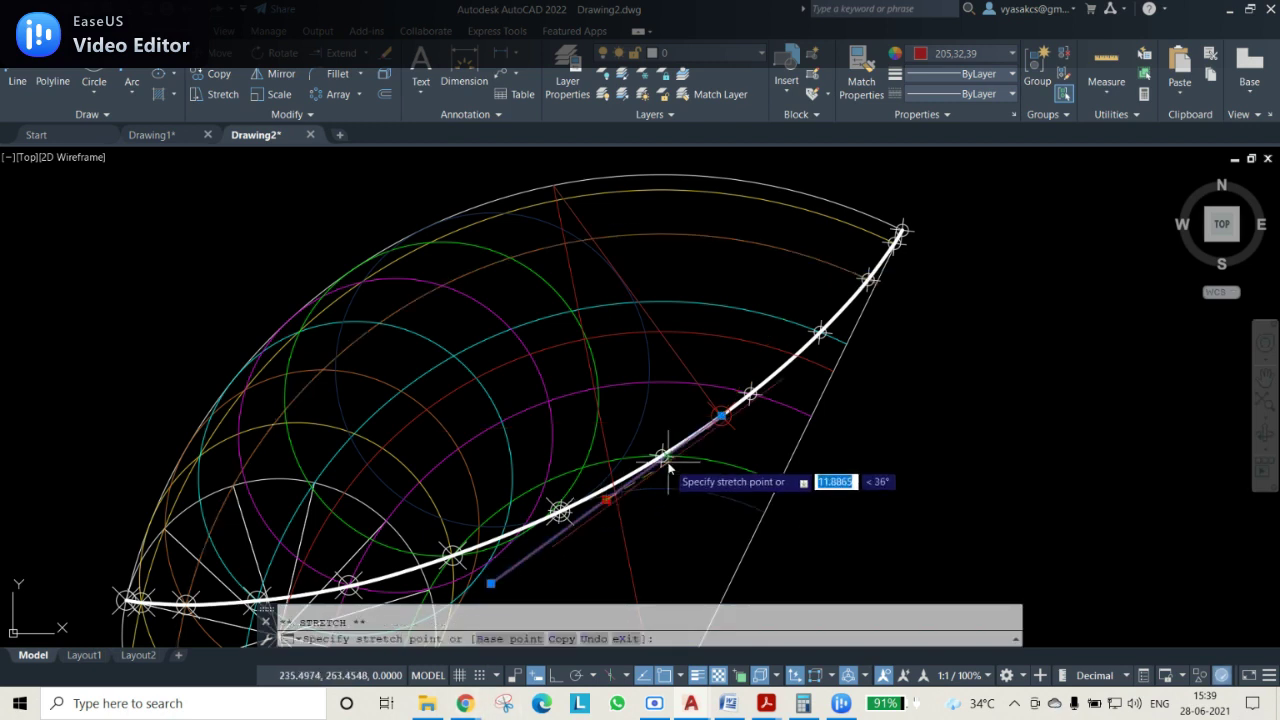
pyautogui.click(720, 415)
# Assign a heavier lineweight to the tangent line and the normal line at the red point
pyautogui.click(700, 386)
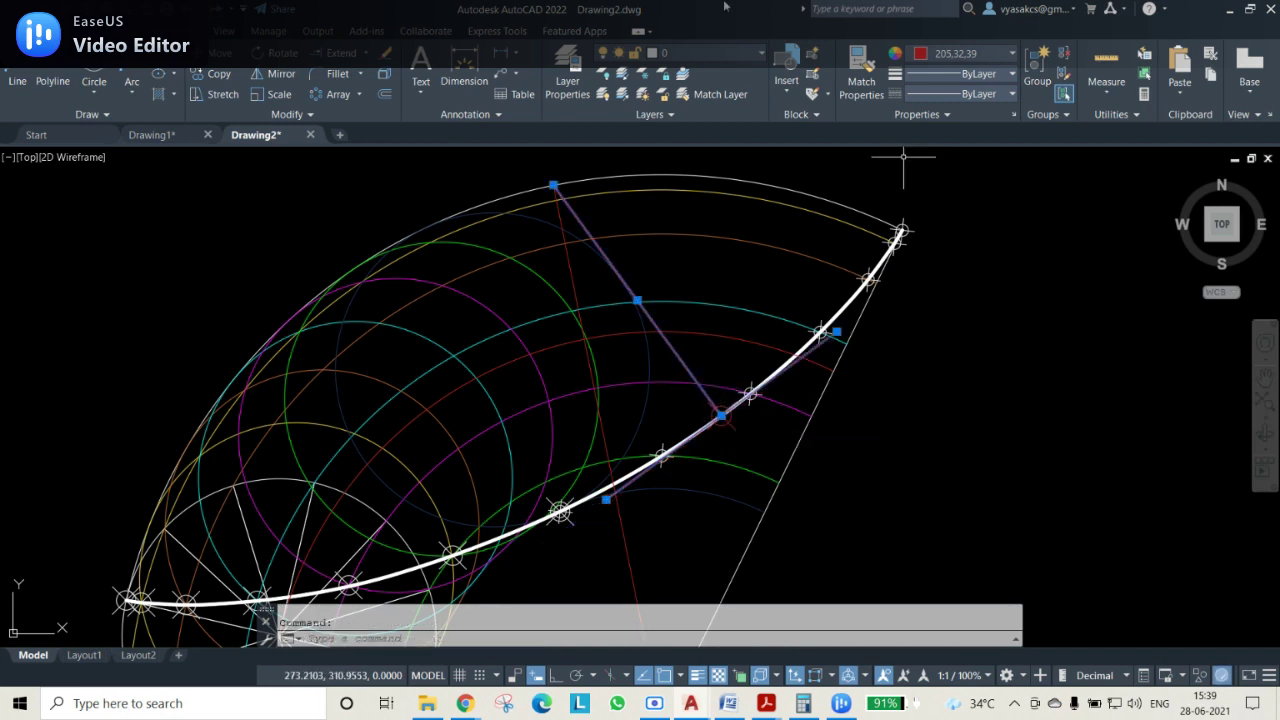
pyautogui.click(958, 72)
pyautogui.scroll(-2, 950, 240)
pyautogui.click(970, 273)
pyautogui.press('Escape')
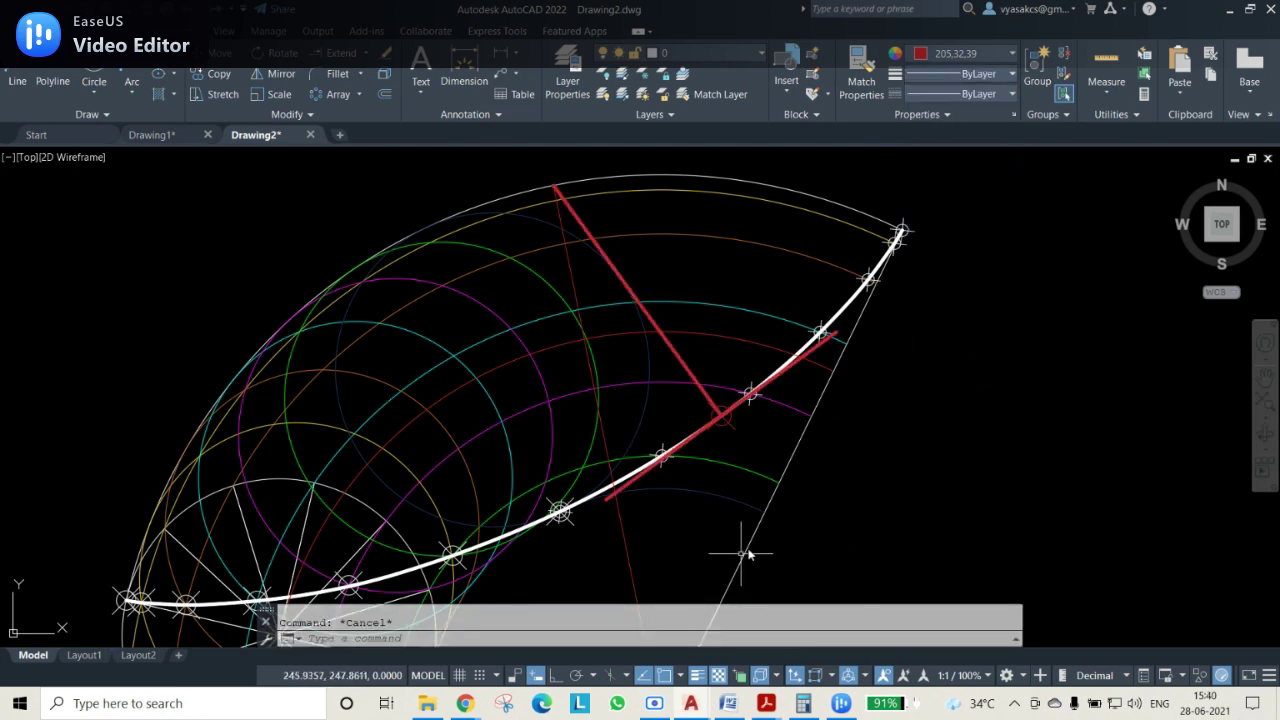
pyautogui.scroll(-3, 741, 553)
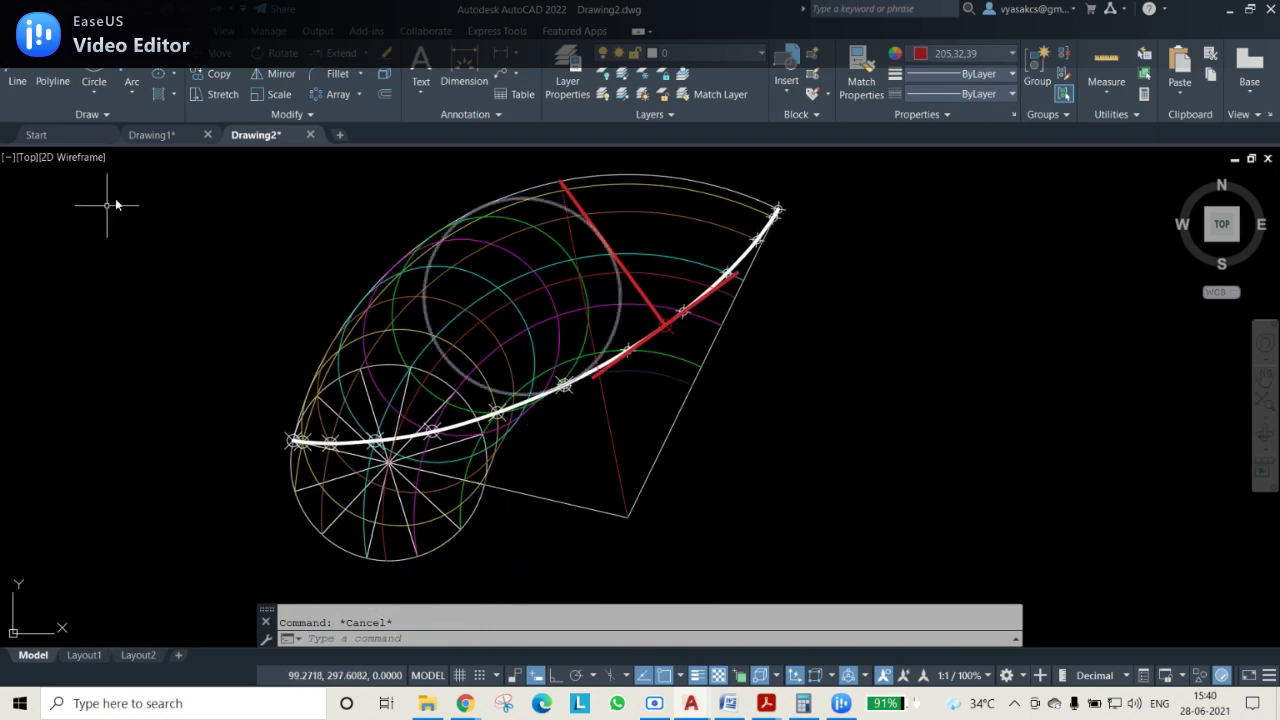
pyautogui.click(460, 68)
pyautogui.click(108, 31)
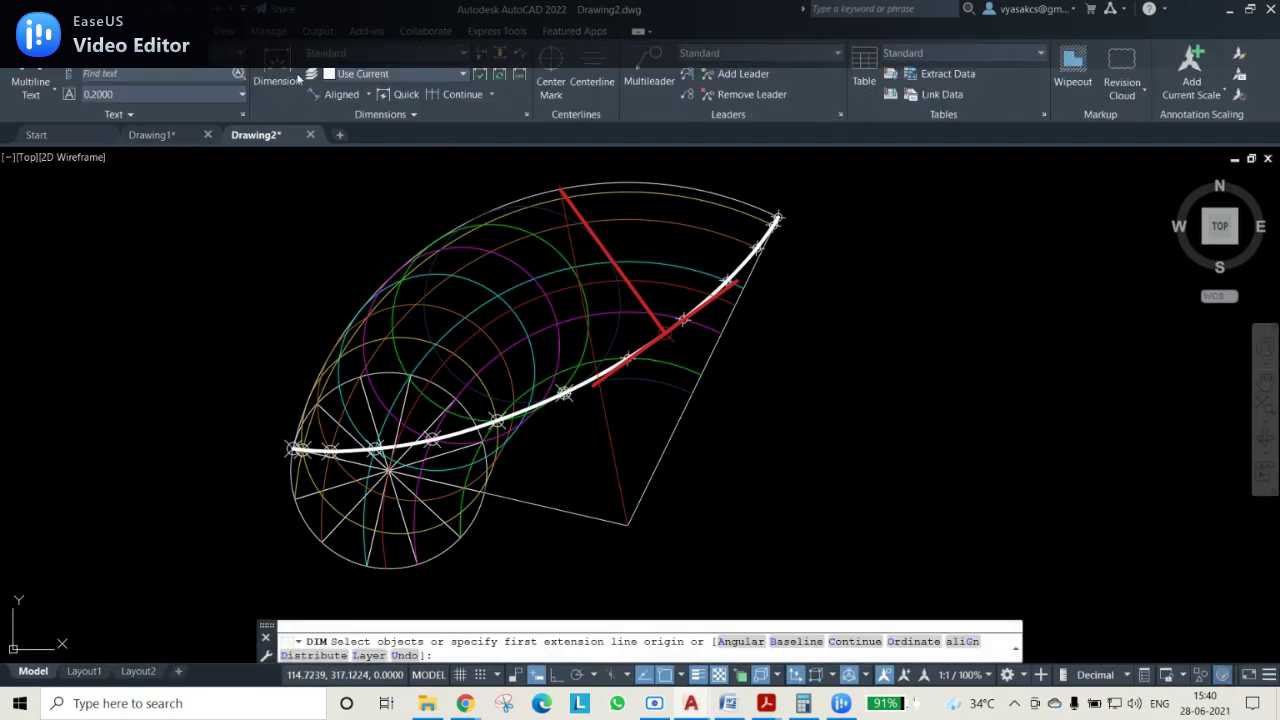
pyautogui.click(379, 94)
pyautogui.click(367, 94)
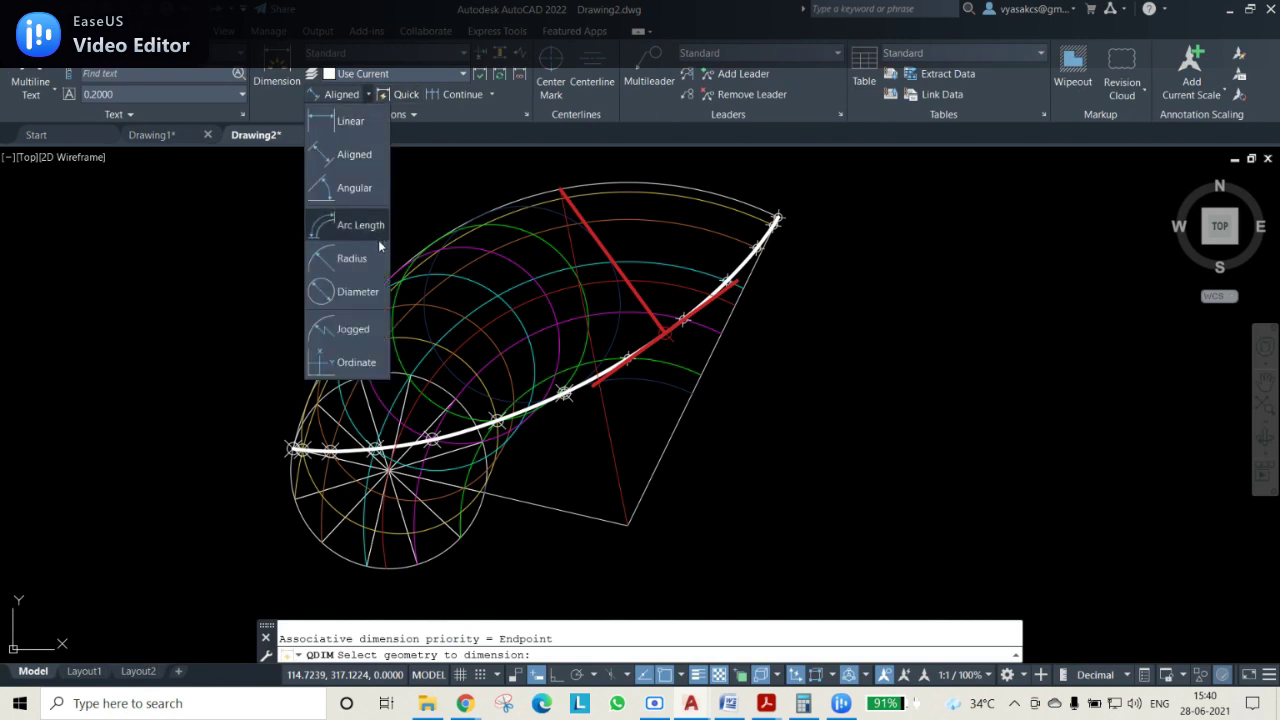
pyautogui.click(358, 291)
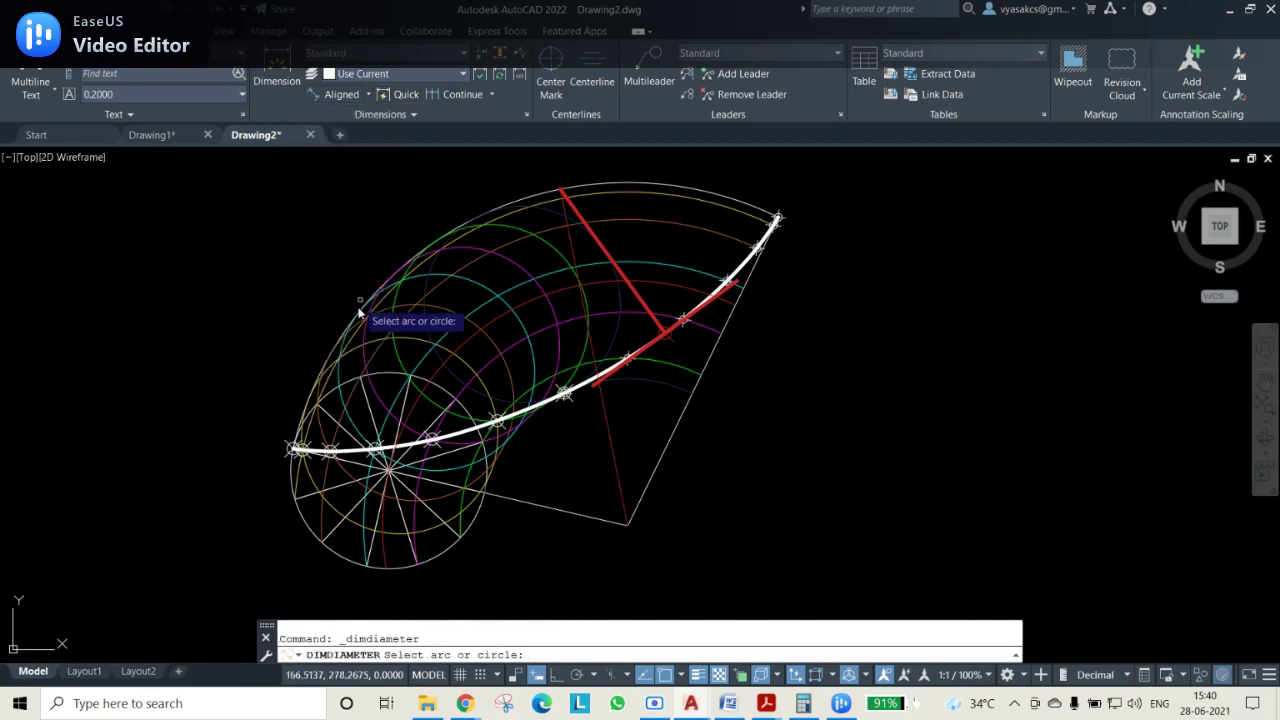
pyautogui.click(348, 566)
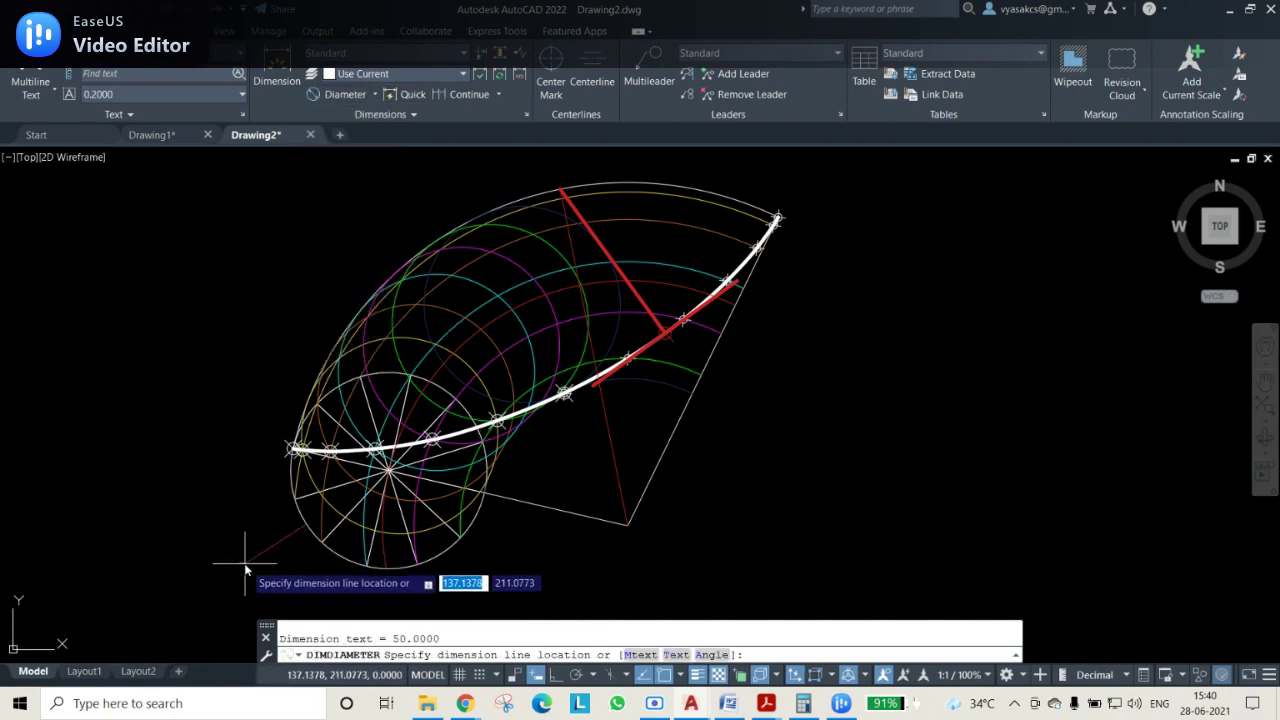
pyautogui.press('Escape')
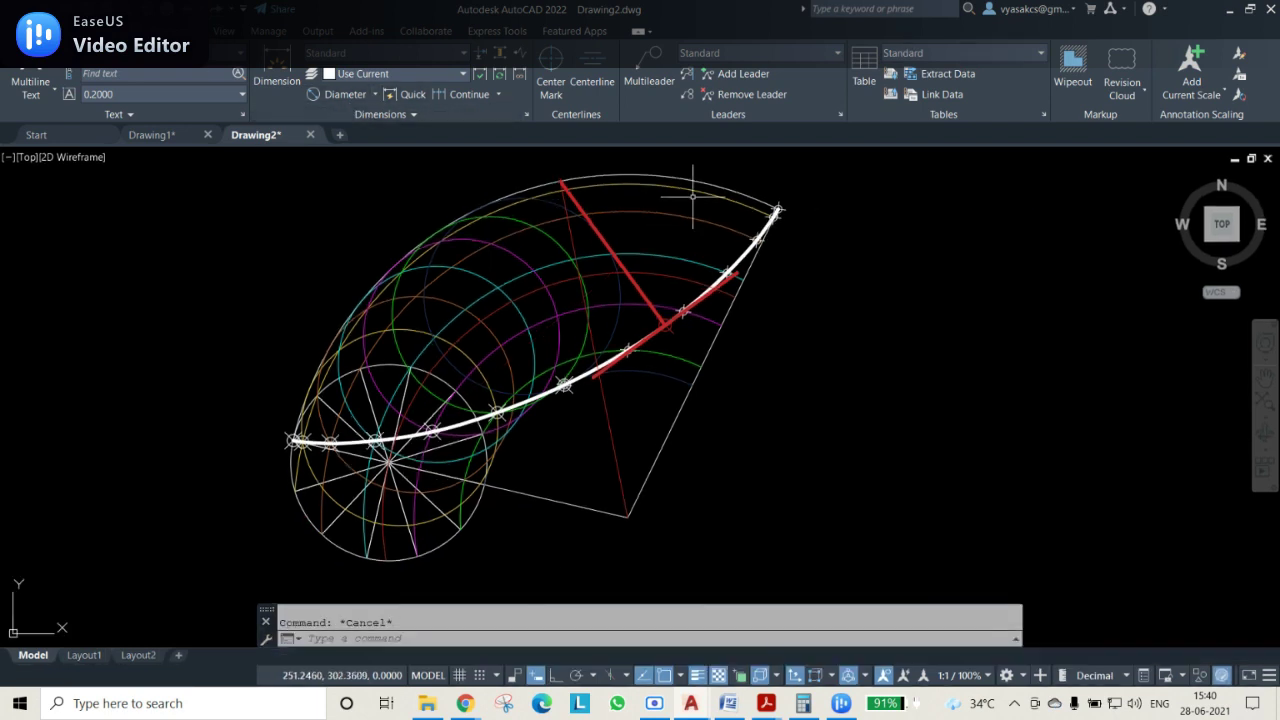
# Set the current object color to ByLayer
pyautogui.click(28, 31)
pyautogui.click(947, 55)
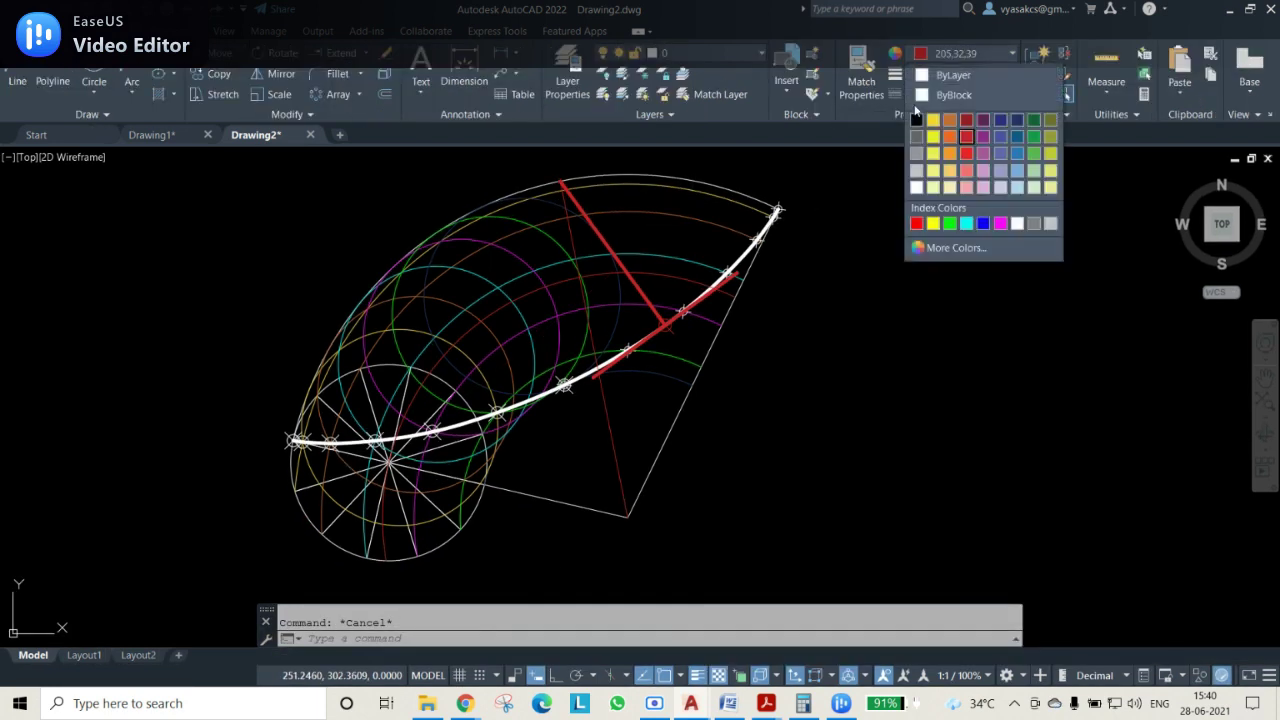
pyautogui.click(950, 75)
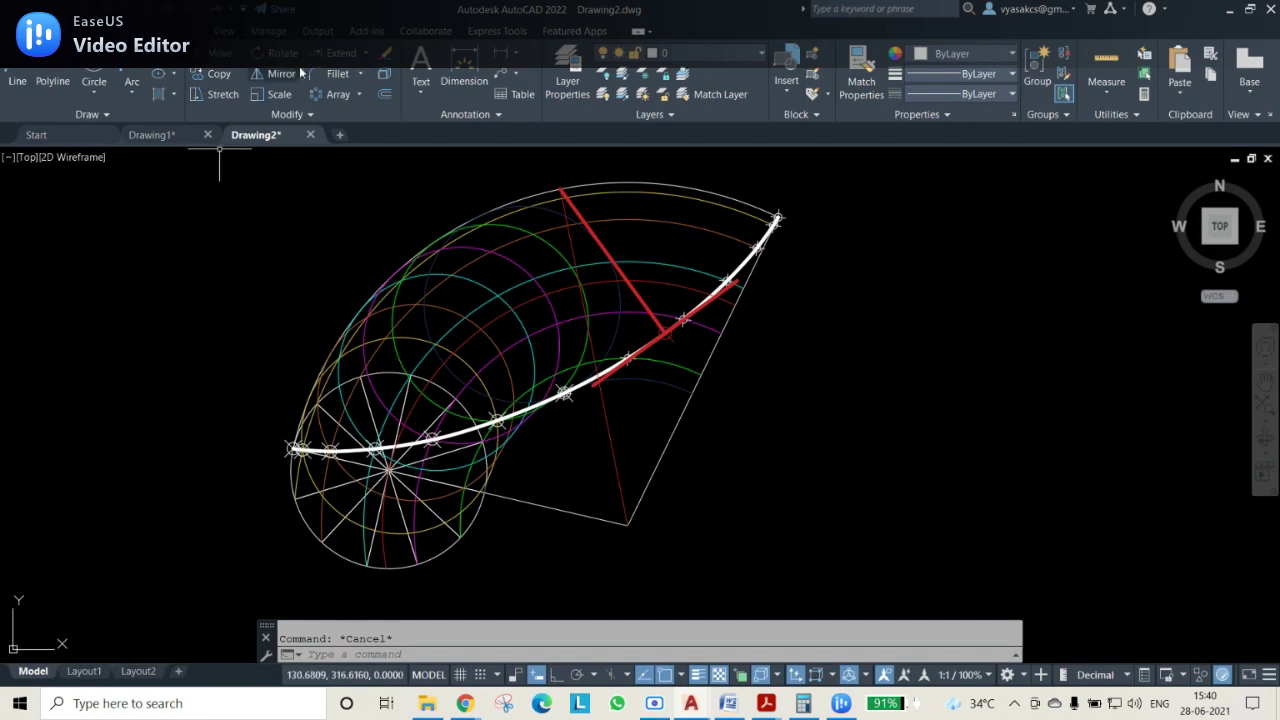
# Add a diameter dimension to the white rolling circle, placed outside its lower left
pyautogui.click(113, 31)
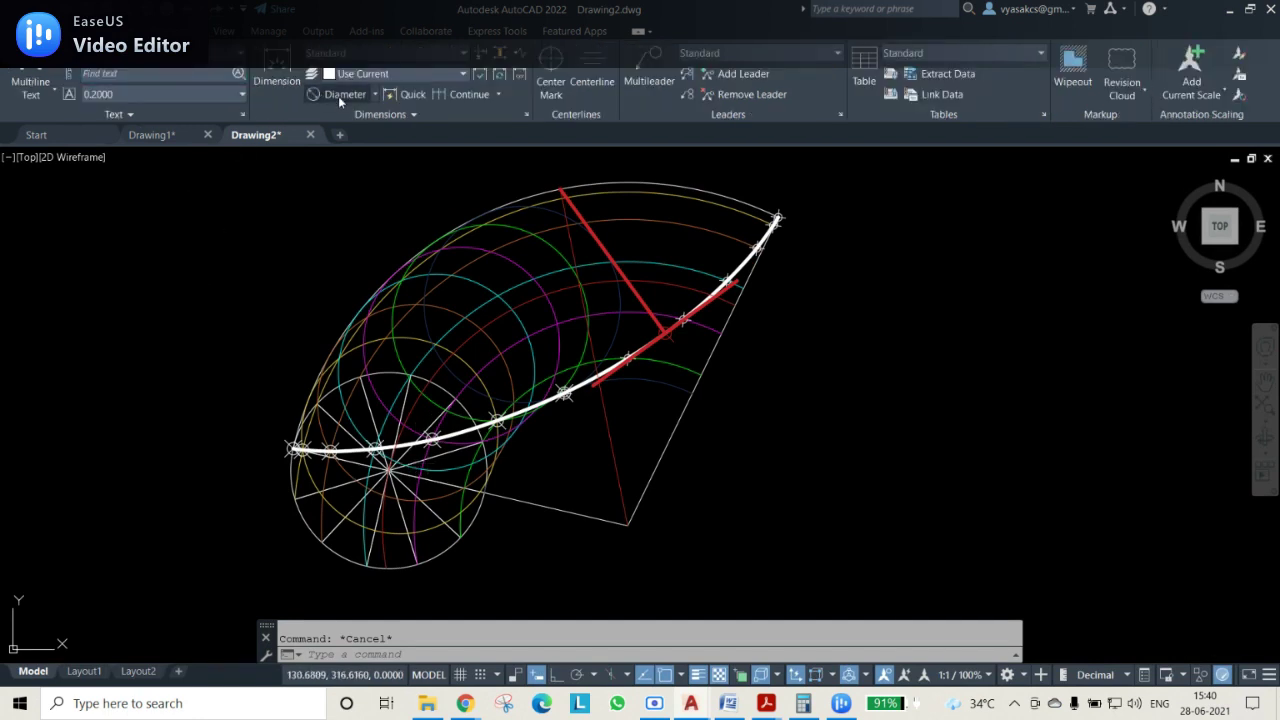
pyautogui.click(338, 99)
pyautogui.click(337, 556)
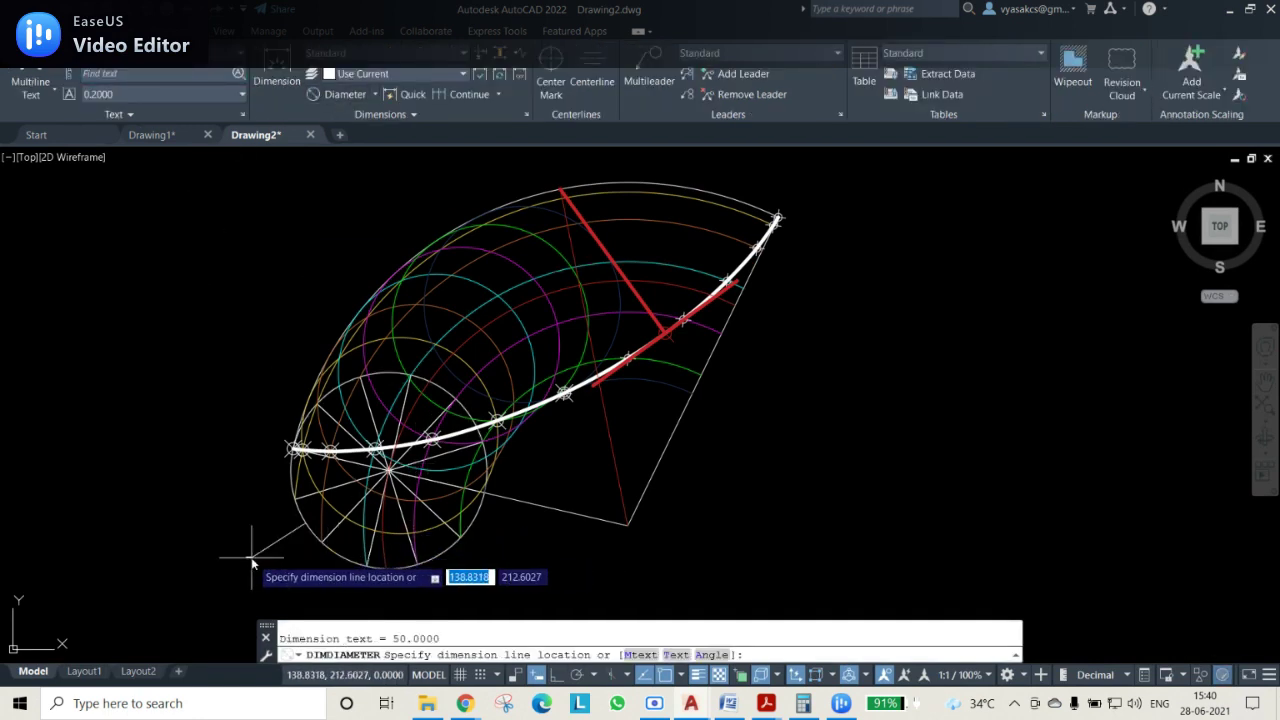
pyautogui.press('Escape')
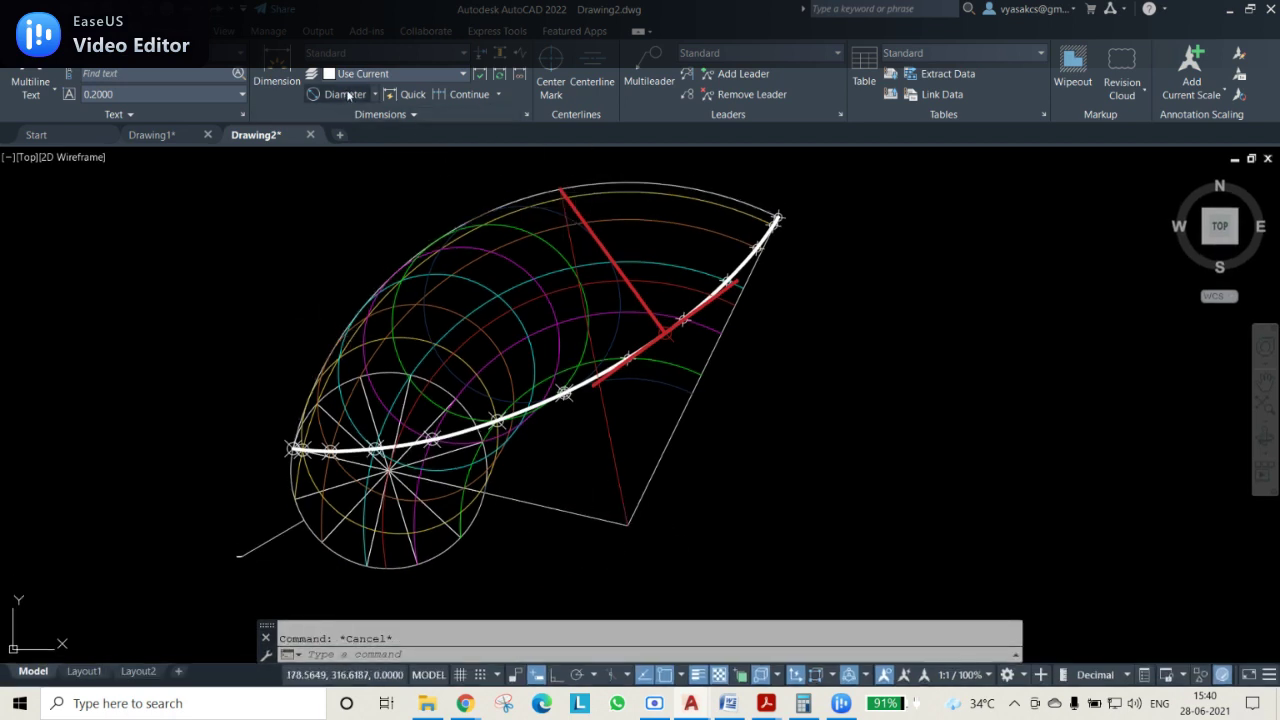
# Add a diameter dimension to the white directing arc, placed outside beyond its right end
pyautogui.click(345, 94)
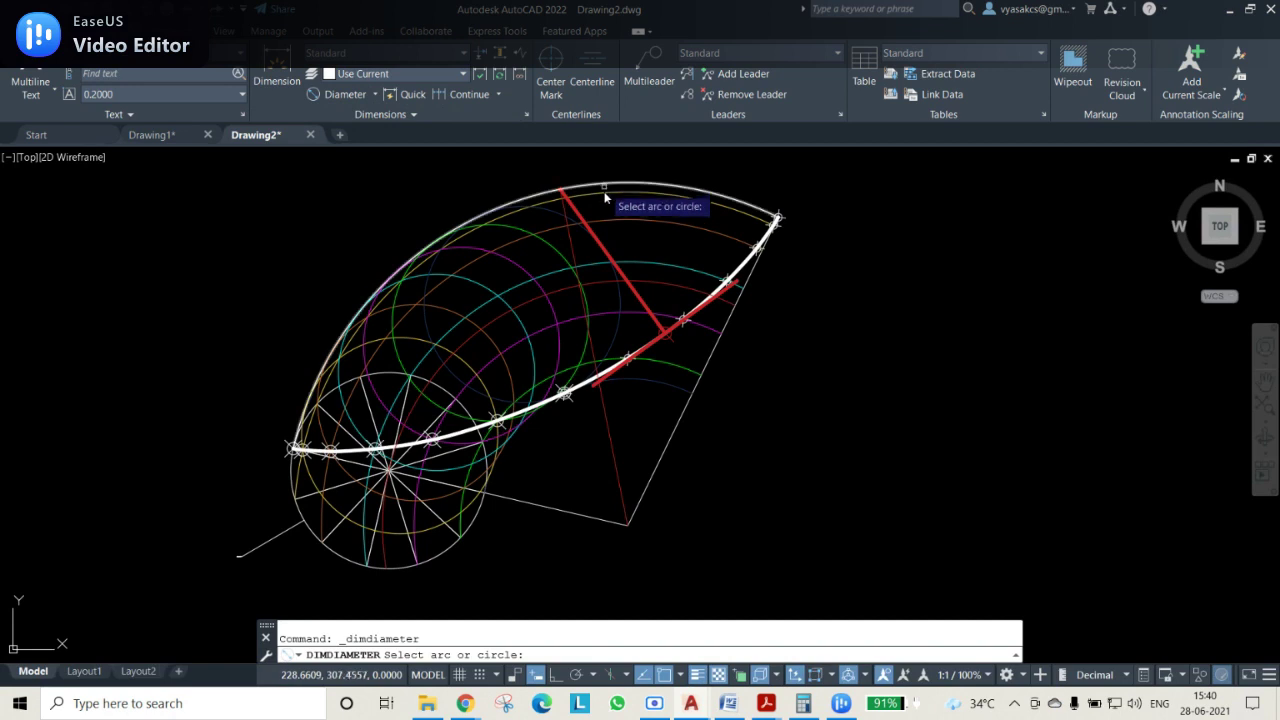
pyautogui.click(607, 183)
pyautogui.click(607, 186)
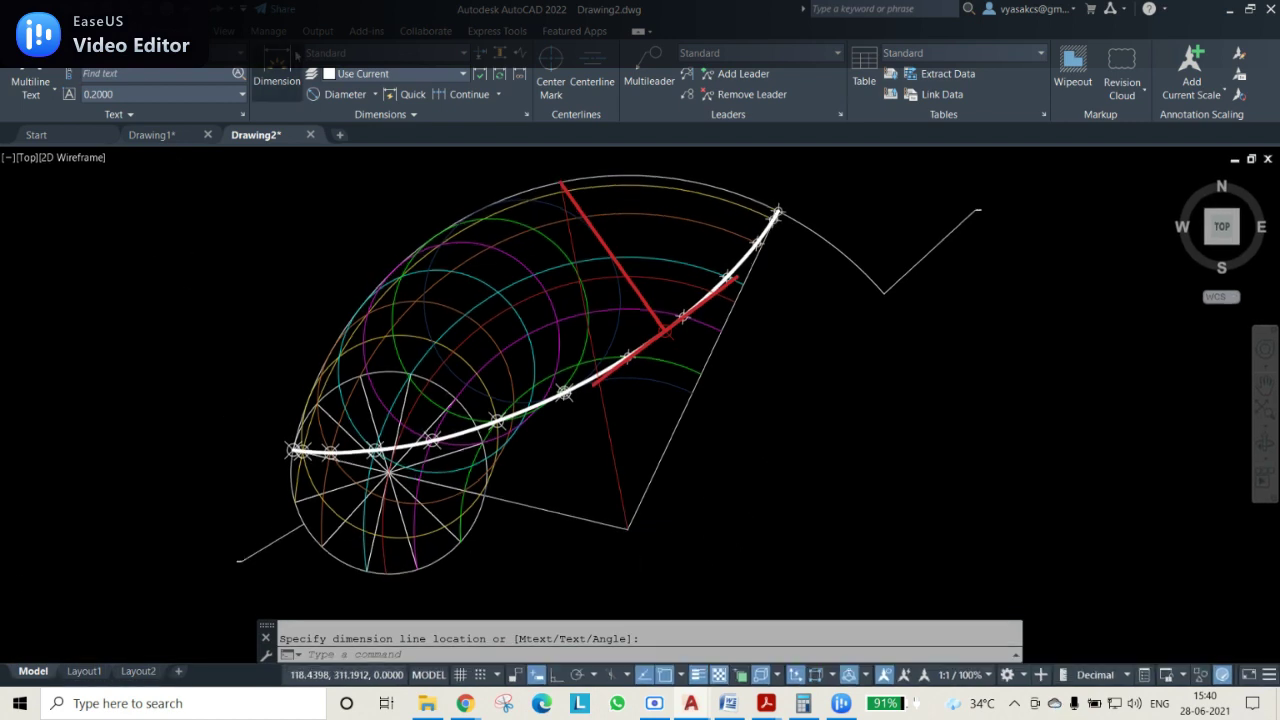
# Add an aligned dimension from the tangent point to the directing circle's centre
pyautogui.click(378, 96)
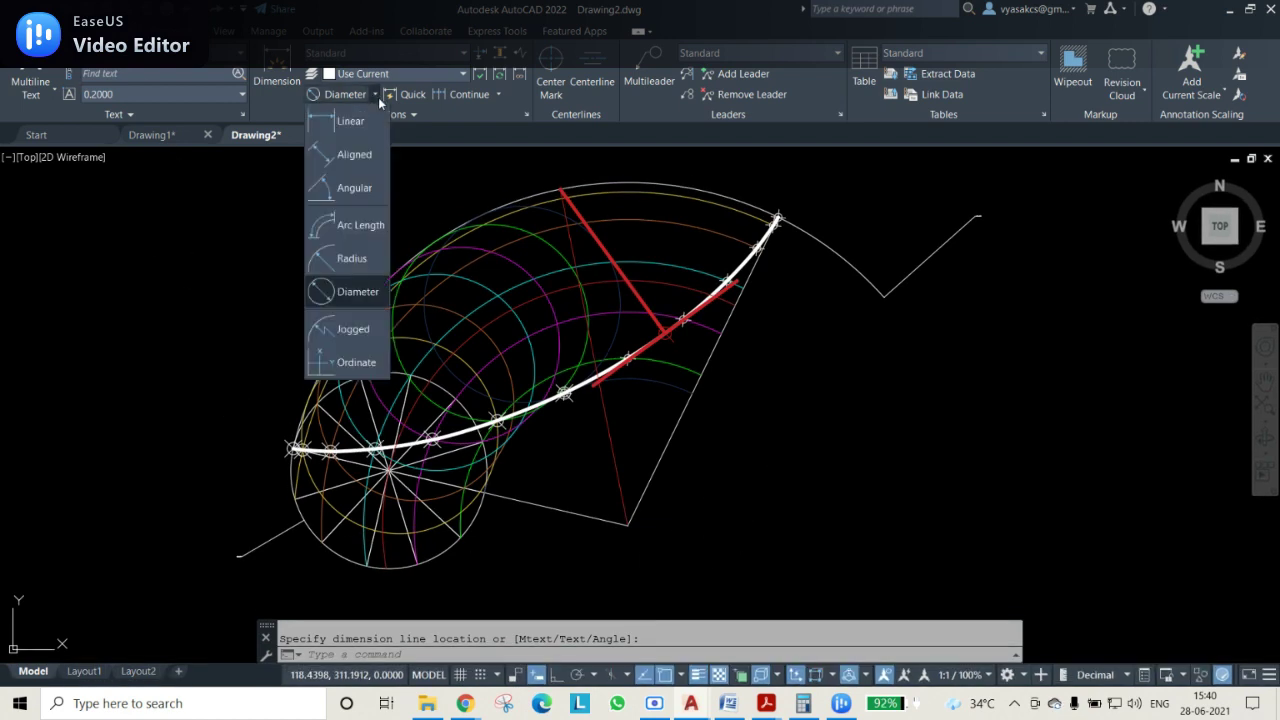
pyautogui.click(369, 174)
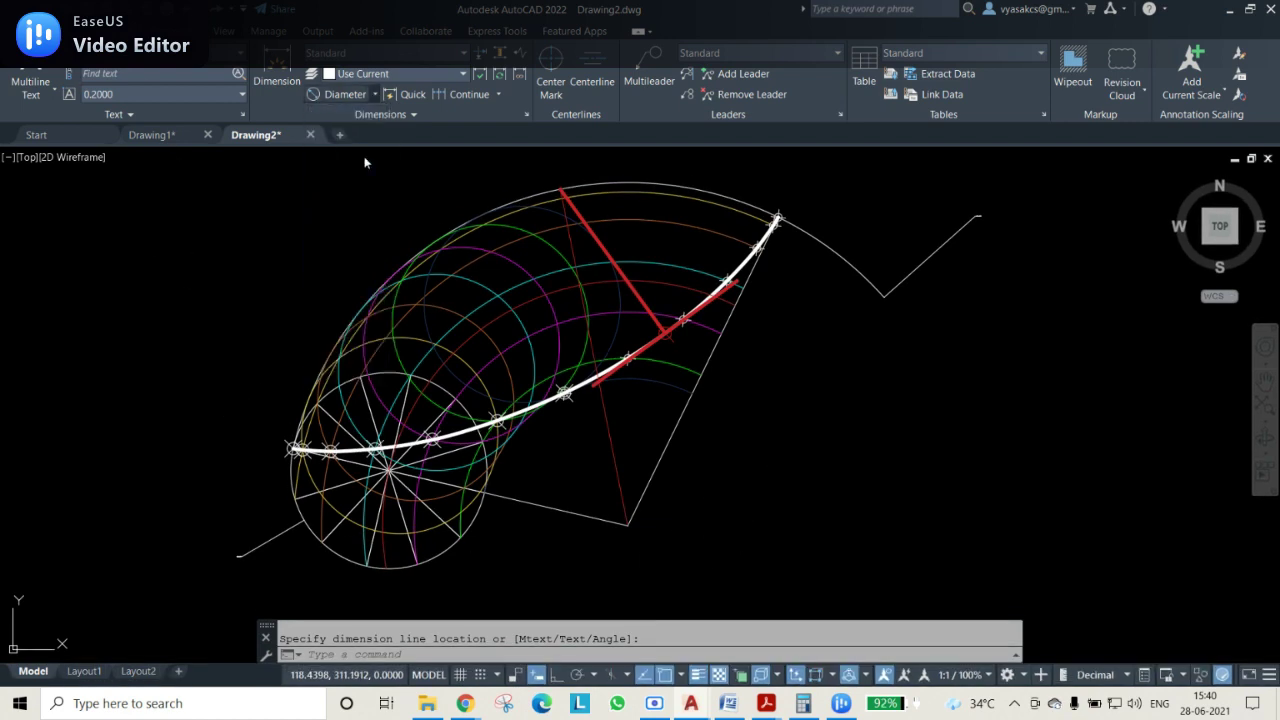
pyautogui.click(665, 333)
pyautogui.click(629, 524)
pyautogui.click(779, 547)
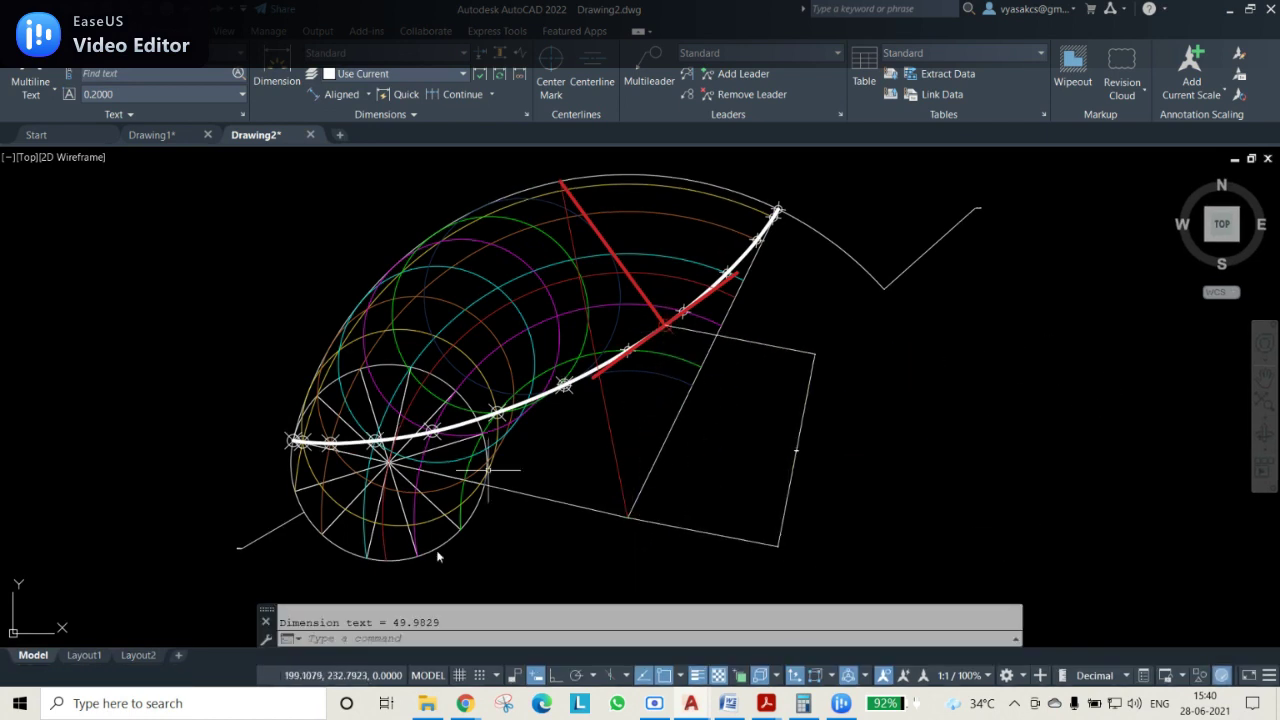
# Modify the Standard dimension style with a text height of 5 and larger arrowheads
pyautogui.write('DI')
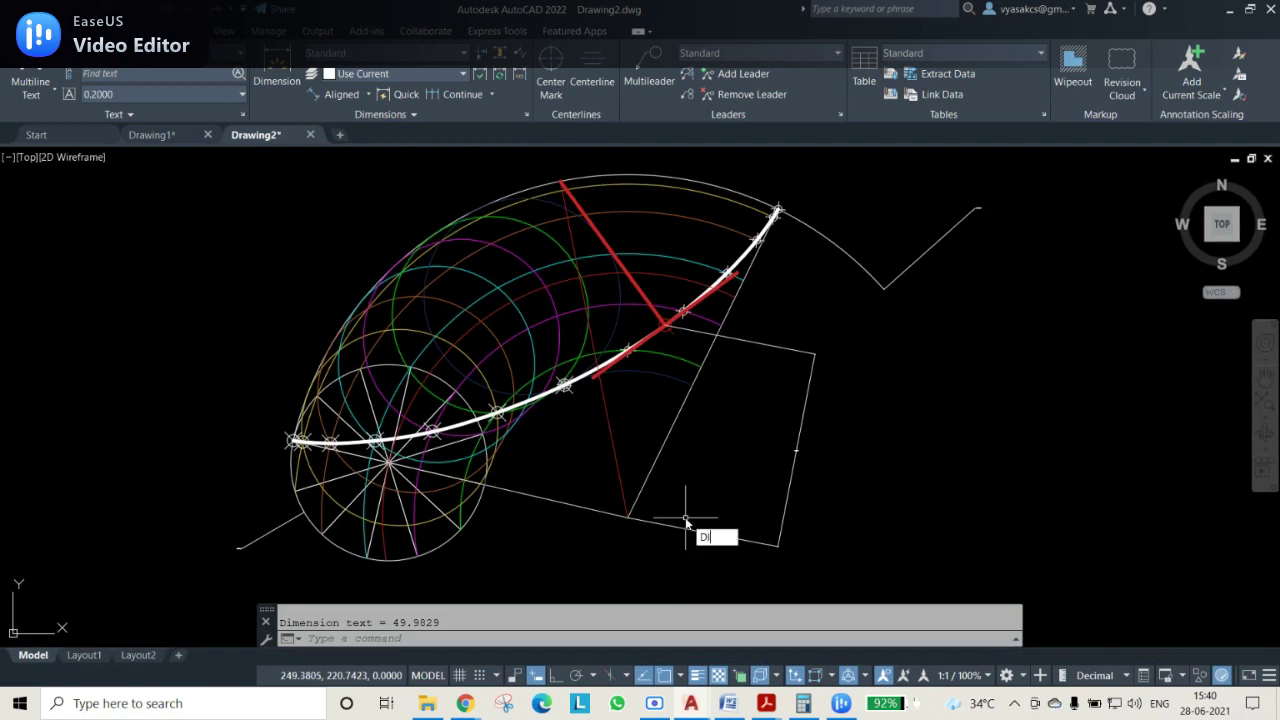
pyautogui.write('MSTYLE')
pyautogui.press('Return')
pyautogui.click(823, 314)
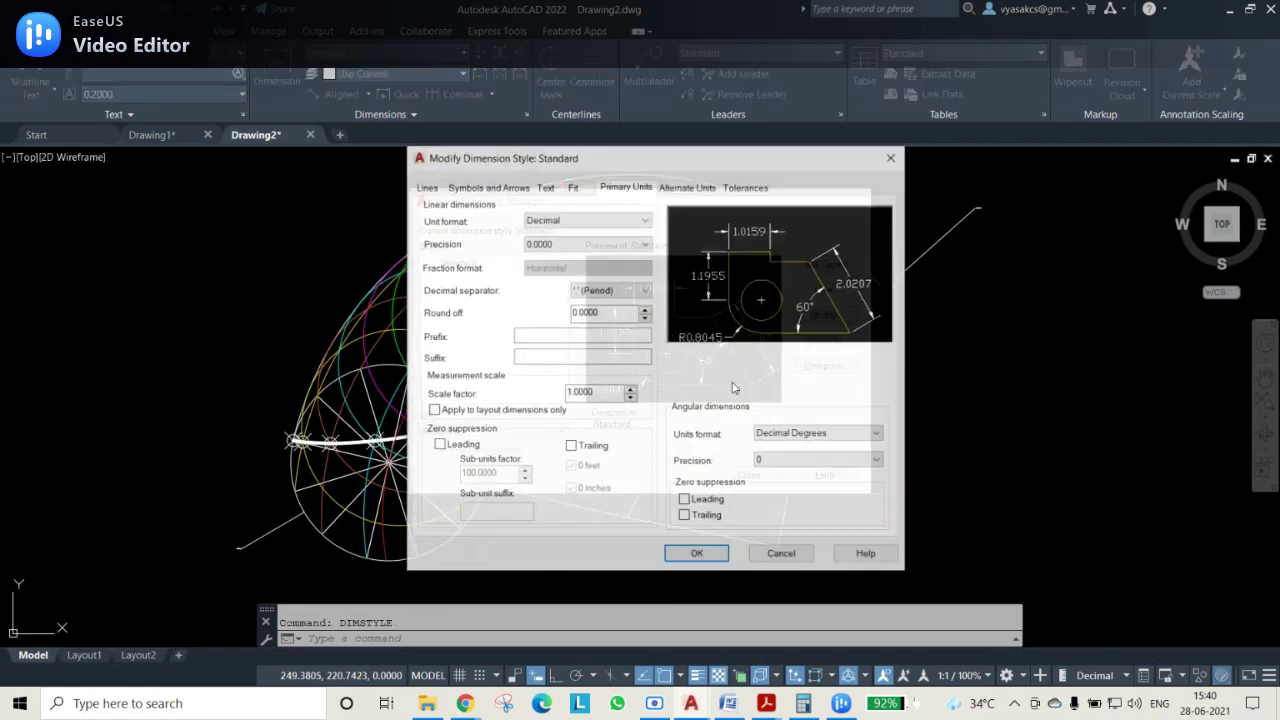
pyautogui.click(544, 187)
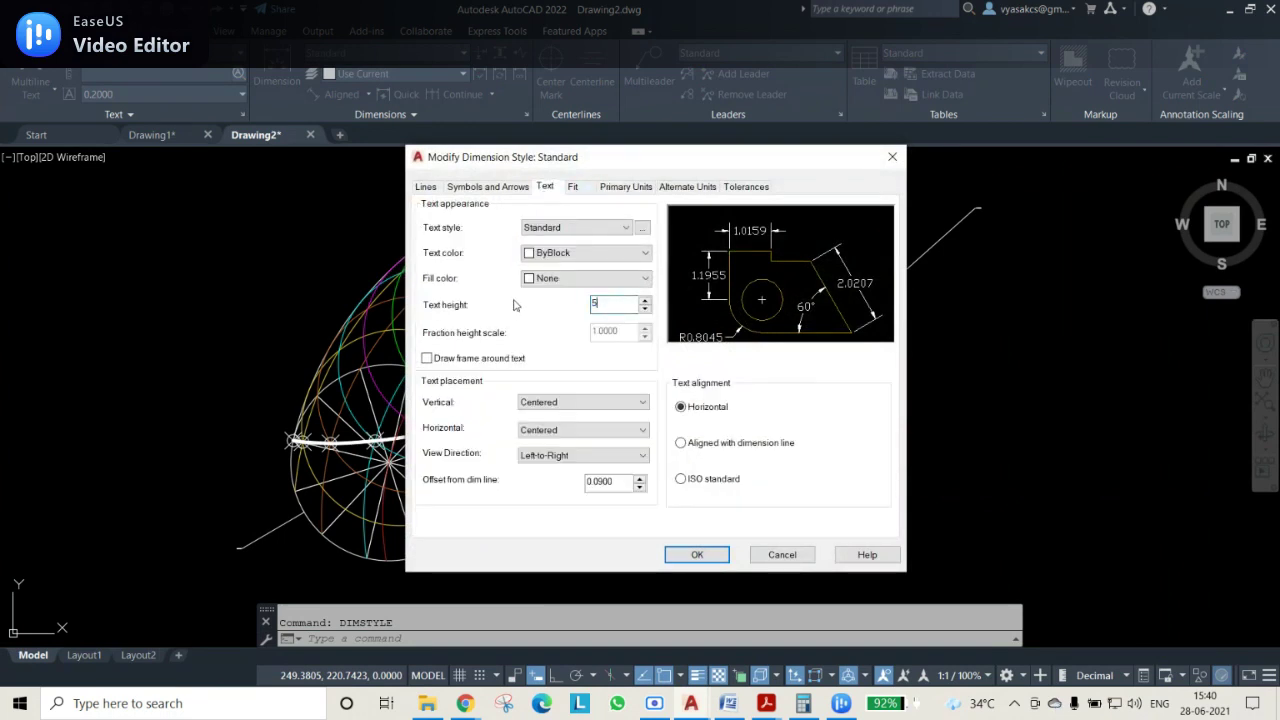
pyautogui.click(470, 186)
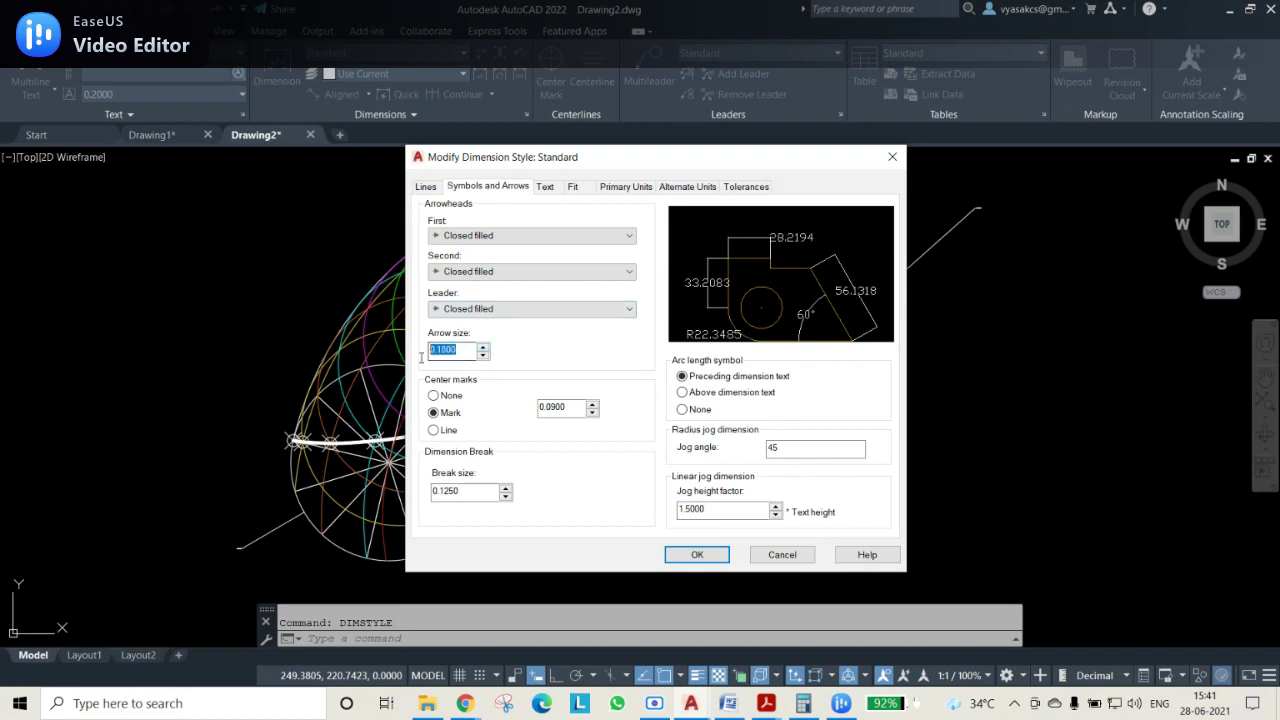
pyautogui.click(684, 555)
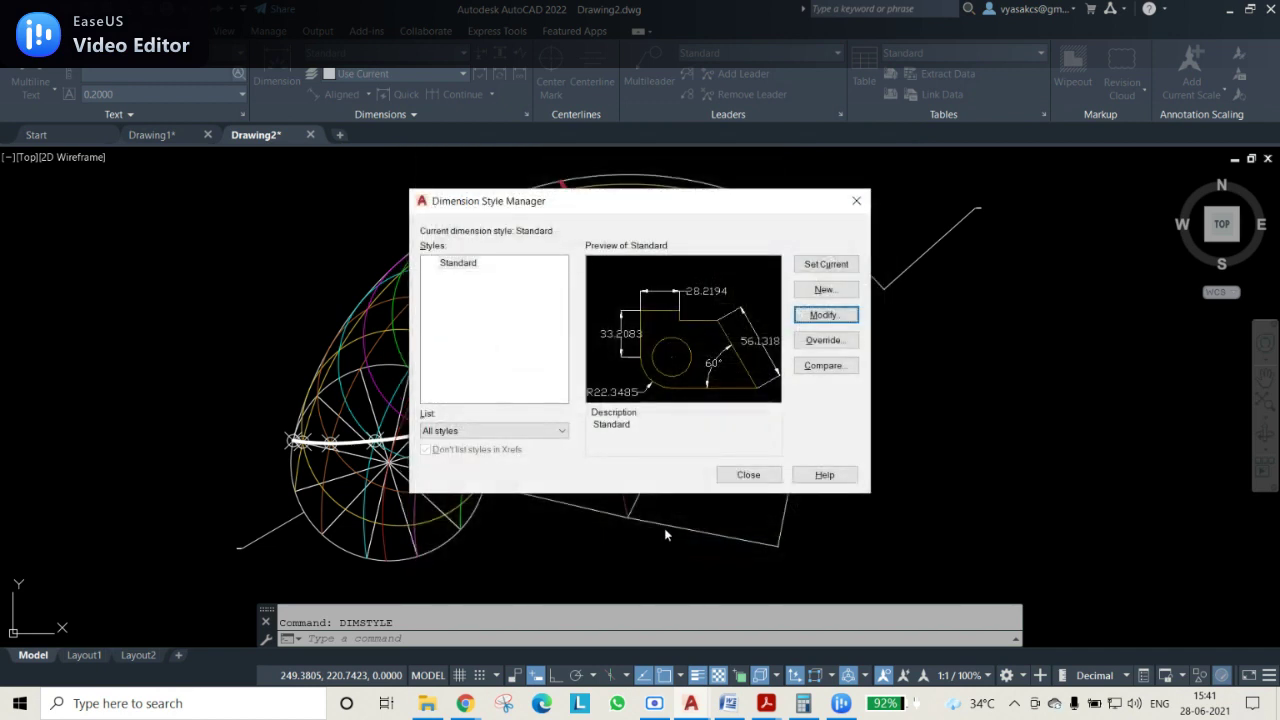
pyautogui.click(748, 476)
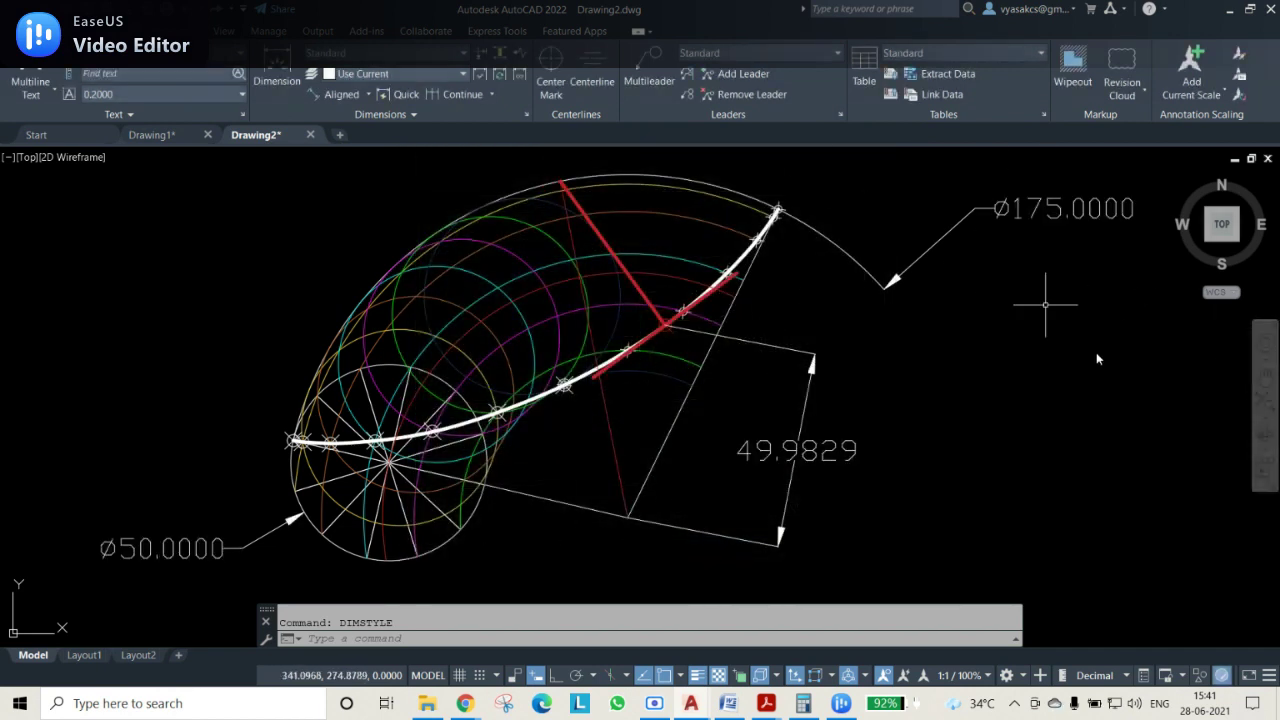
# Delete the aligned distance dimension and add a new one from the red tangent point to the directing circle's centre
pyautogui.click(803, 404)
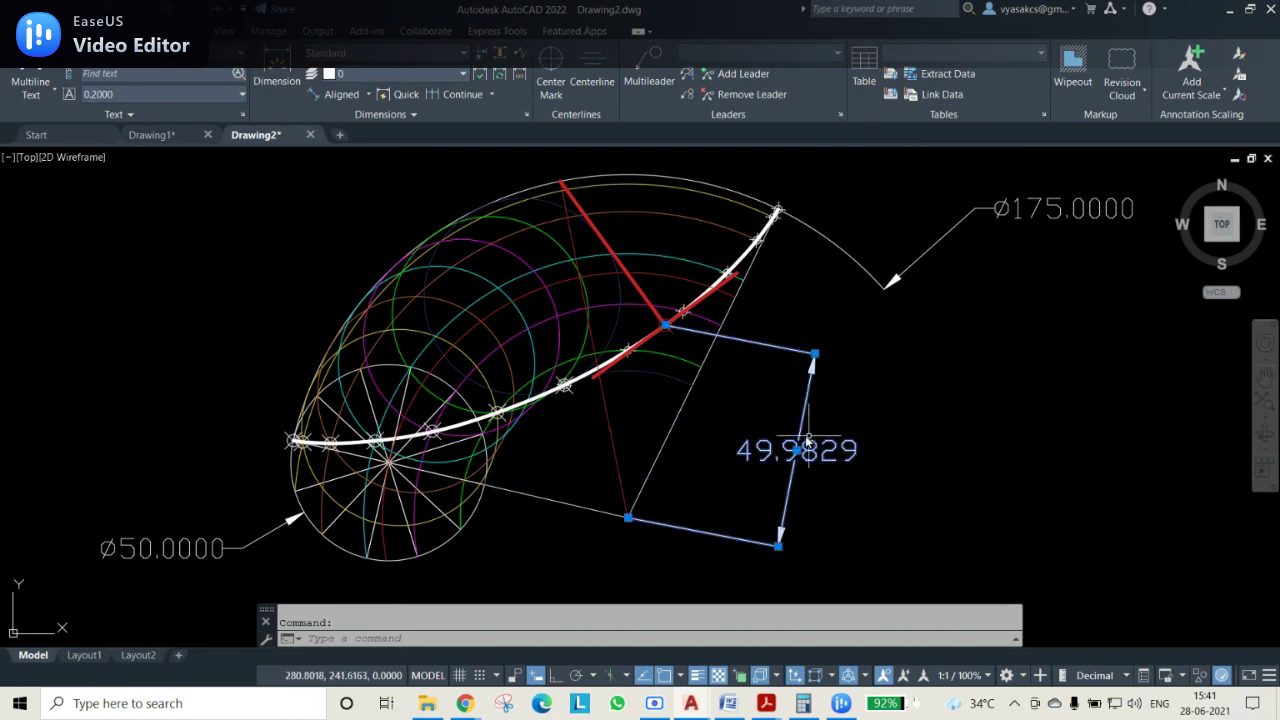
pyautogui.press('Delete')
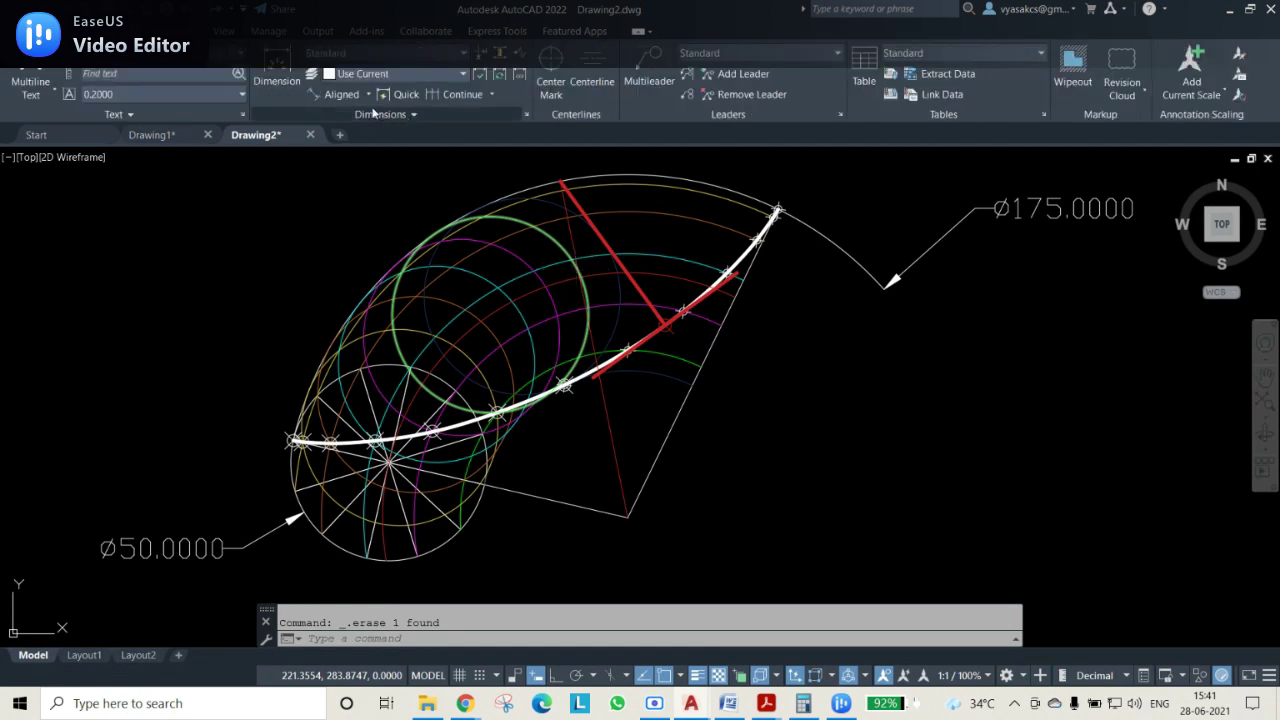
pyautogui.click(340, 94)
pyautogui.click(666, 328)
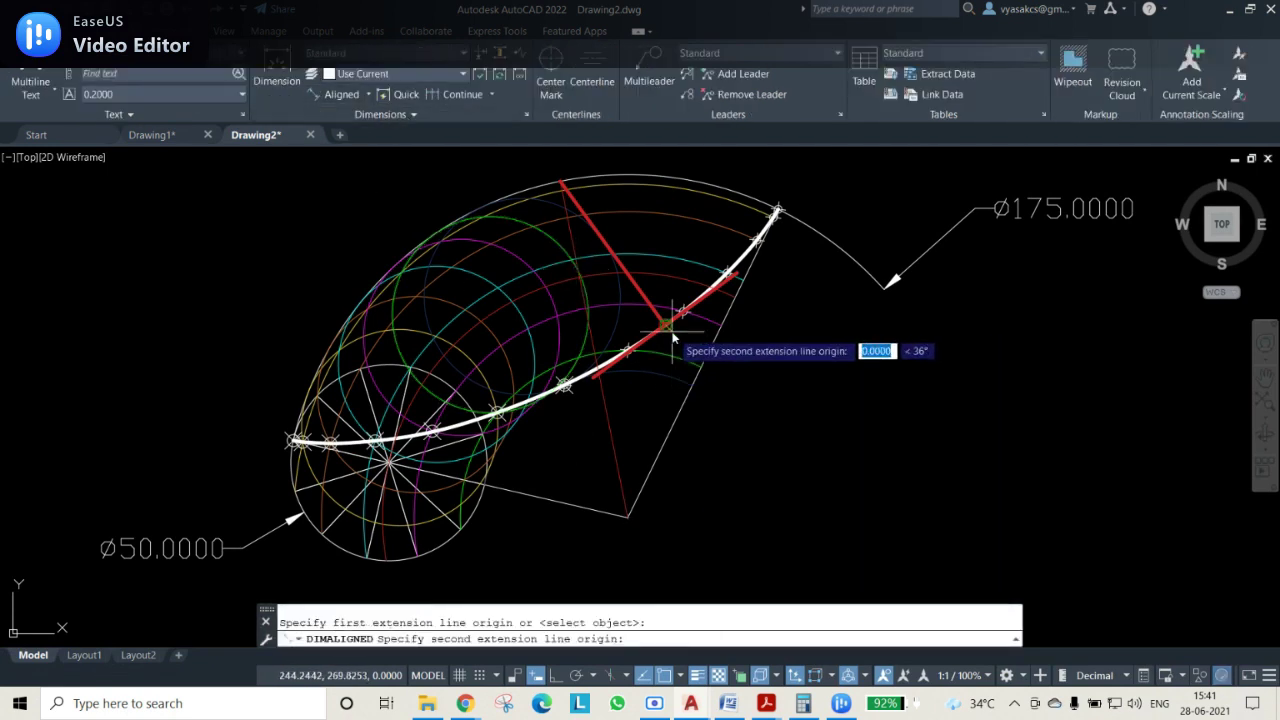
pyautogui.click(627, 517)
pyautogui.click(803, 518)
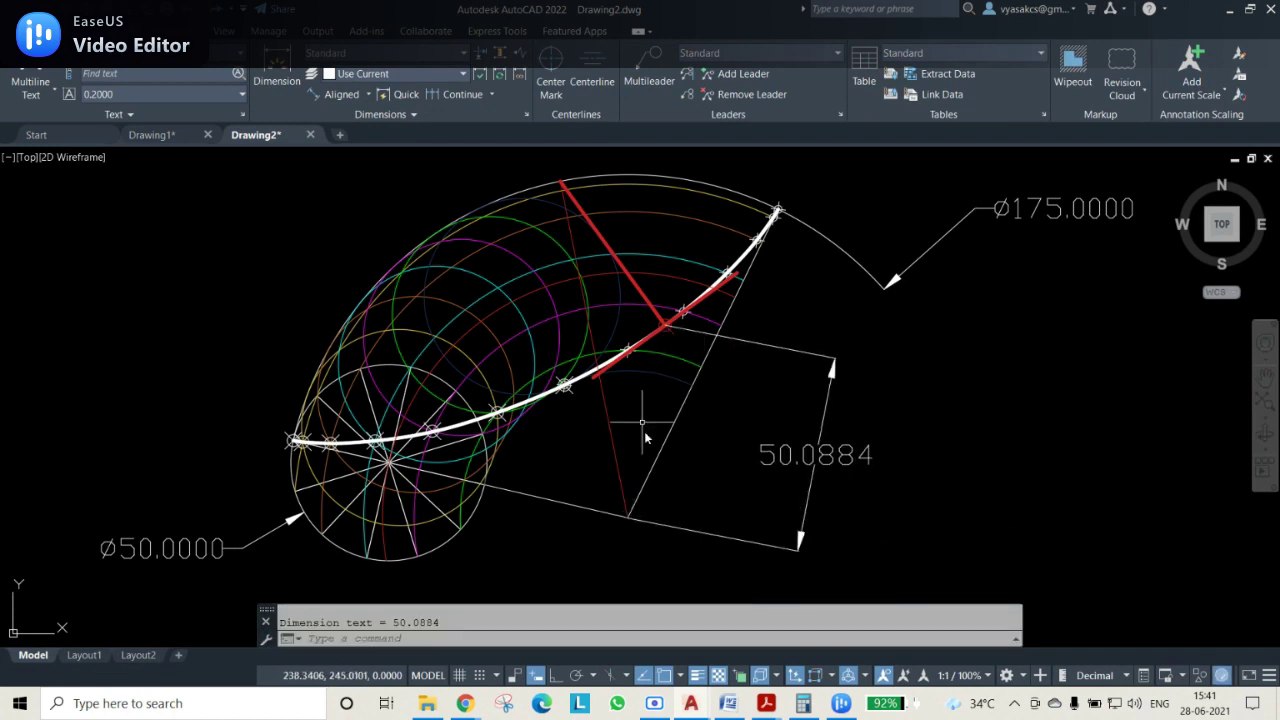
# Examine the tangent, the normal and the dimensions up close and in the overall drawing
pyautogui.scroll(10, 644, 431)
pyautogui.moveTo(653, 231); pyautogui.dragTo(645, 297, button='middle')
pyautogui.scroll(-5, 645, 297)
pyautogui.scroll(4, 600, 380)
pyautogui.click(547, 291)
pyautogui.click(548, 297)
pyautogui.scroll(-12, 563, 345)
pyautogui.moveTo(634, 441); pyautogui.dragTo(646, 452, button='middle')
pyautogui.scroll(-8, 646, 452)
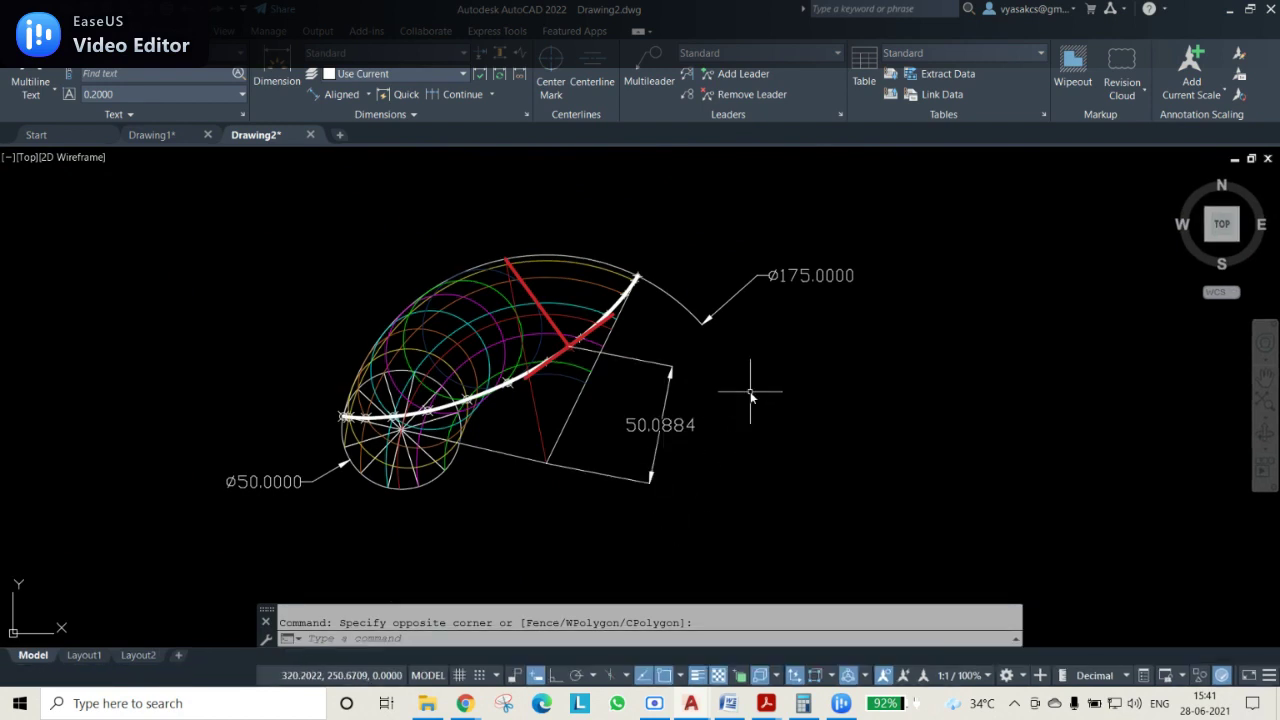
pyautogui.scroll(4, 694, 370)
pyautogui.scroll(-2, 686, 391)
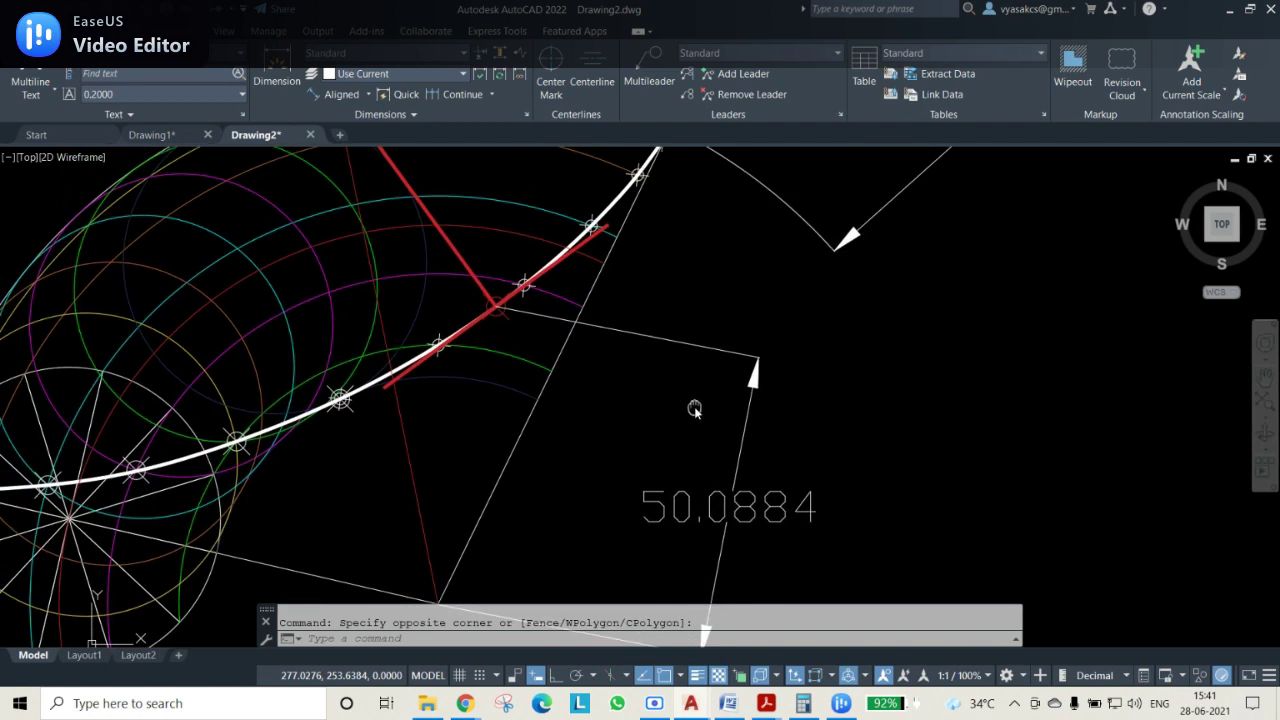